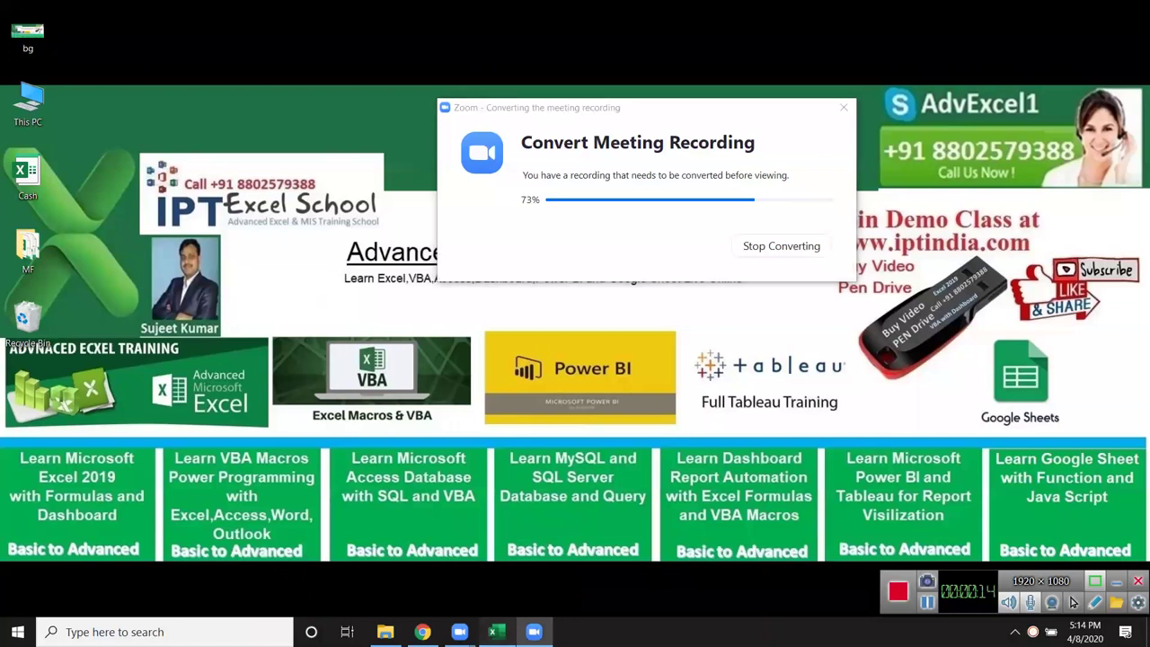
Switch from the Zoom conversion screen to the blank Excel workbook Book3.
click(493, 632)
click(390, 247)
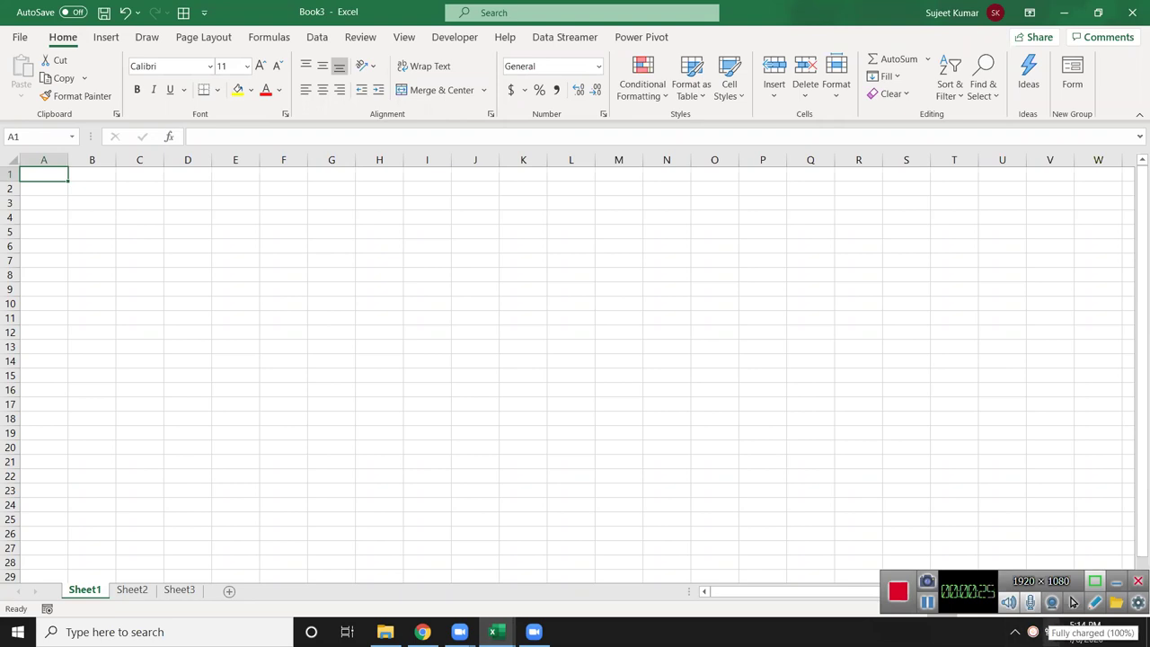
Enter the headers E.Code, Name and Dep across A5:C5.
click(316, 359)
click(52, 169)
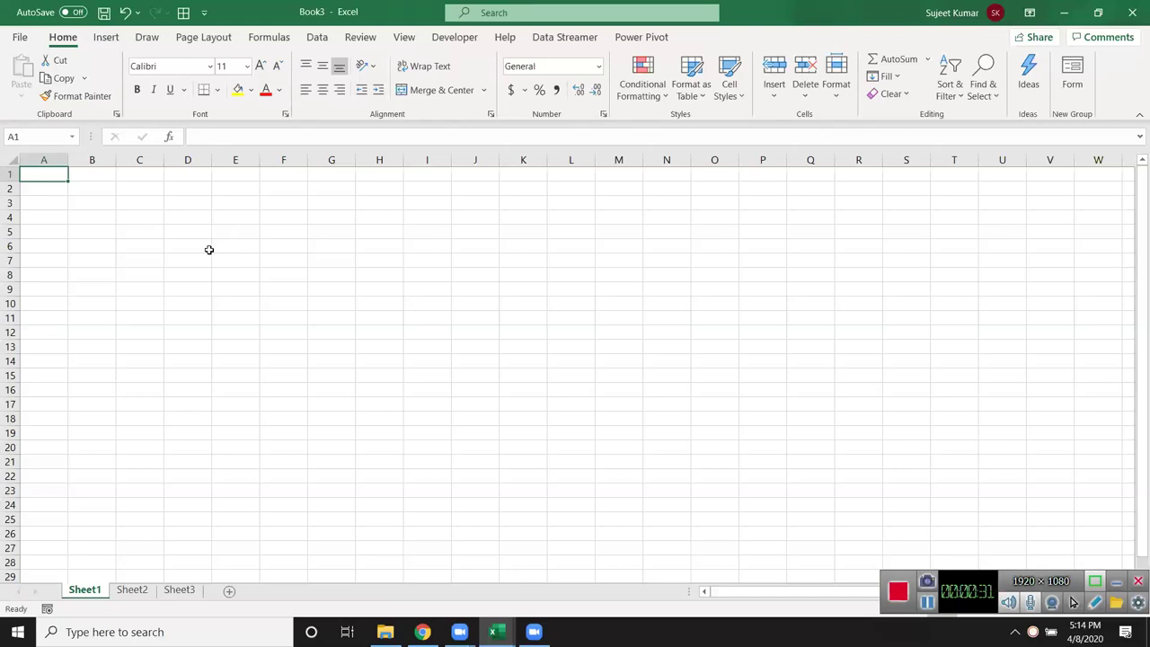
text(Na)
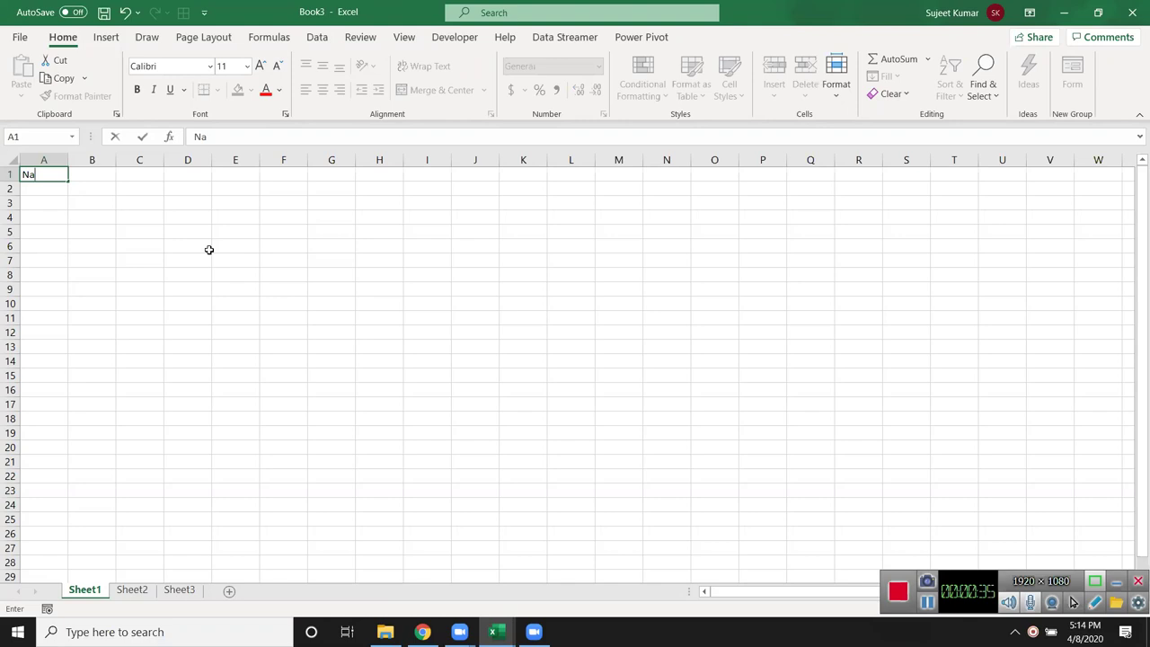
key(Escape)
key(Down)
key(Down)
key(Down)
key(Down)
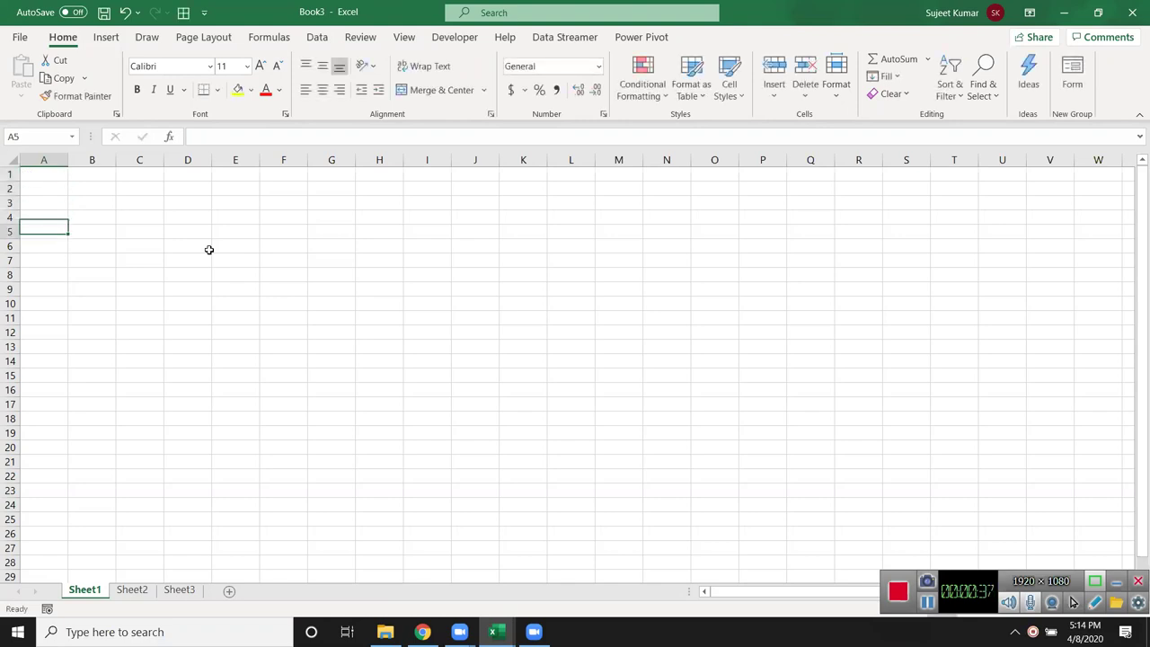
text(E)
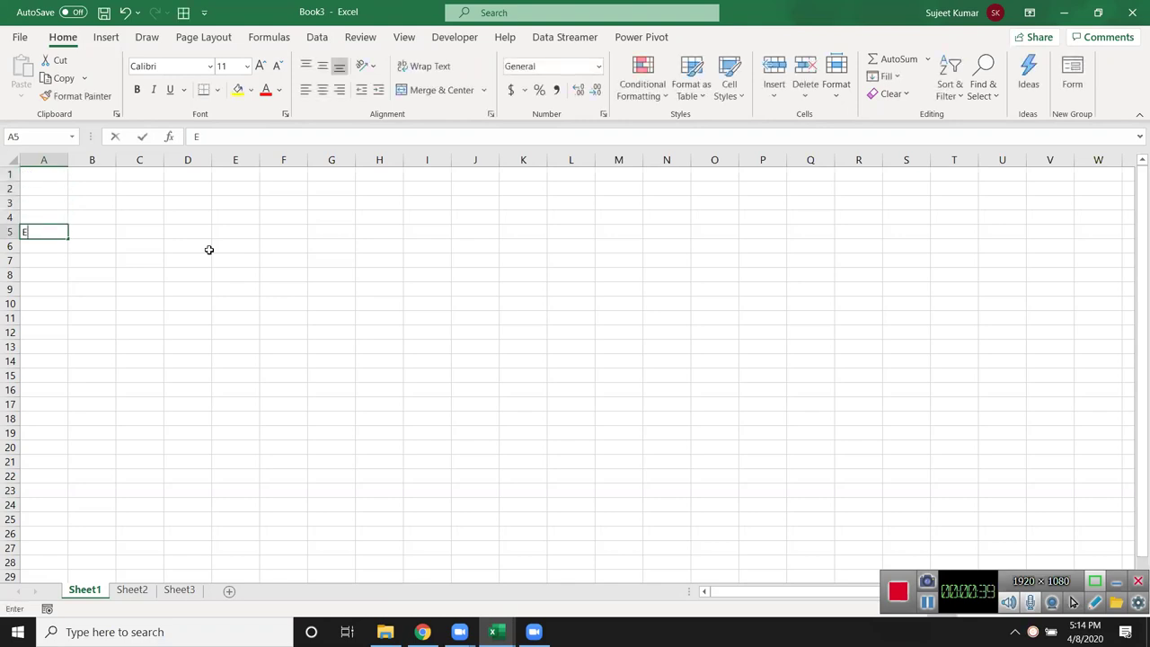
text(.Coe)
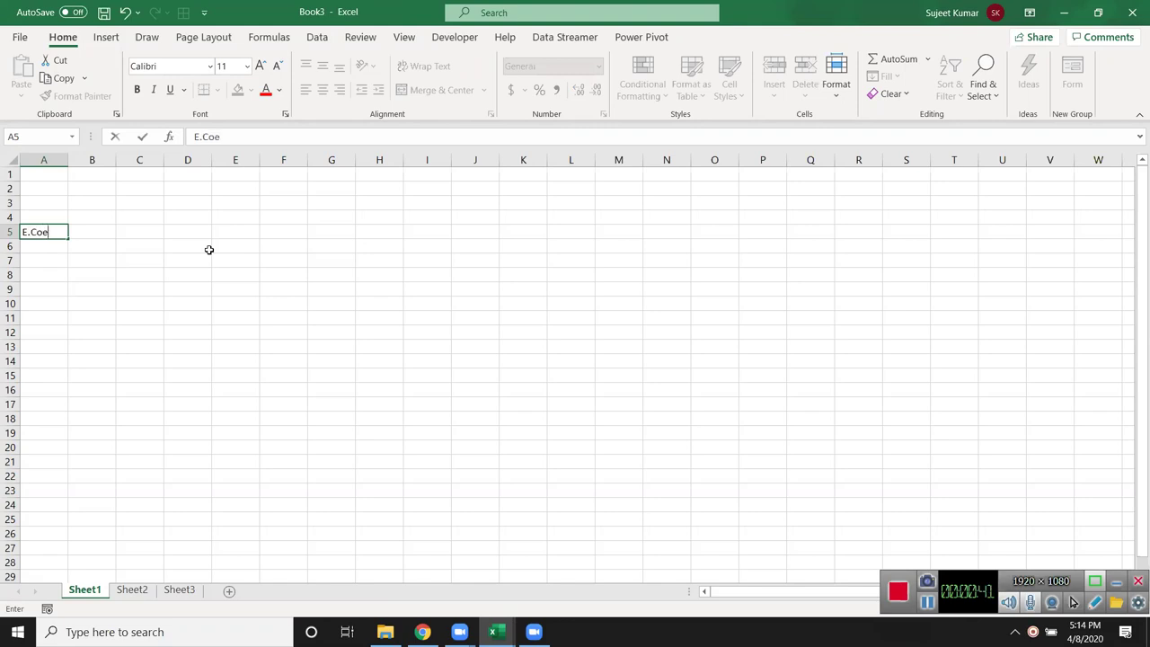
text(de)
key(Tab)
text(Name)
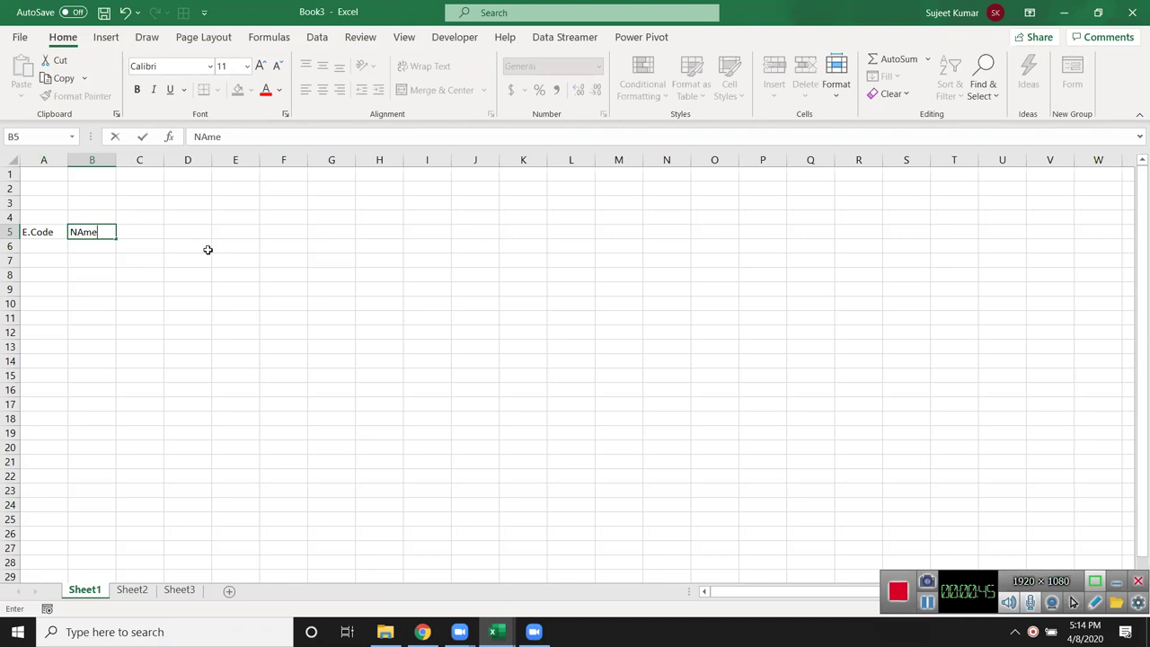
key(Tab)
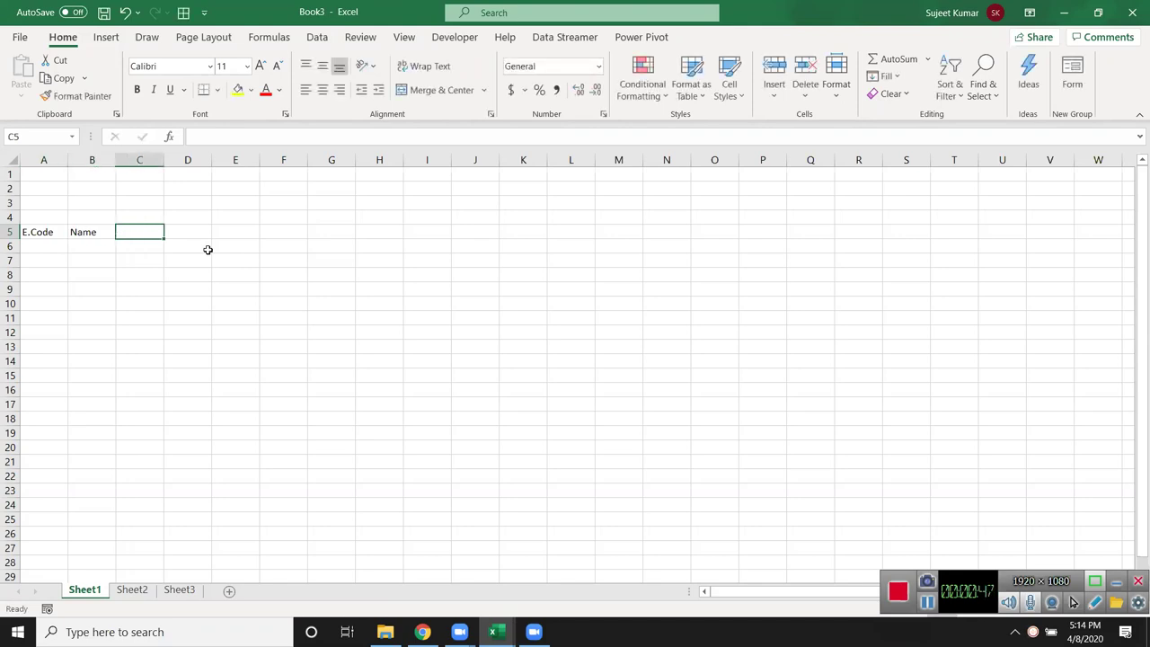
text(Dep)
key(Tab)
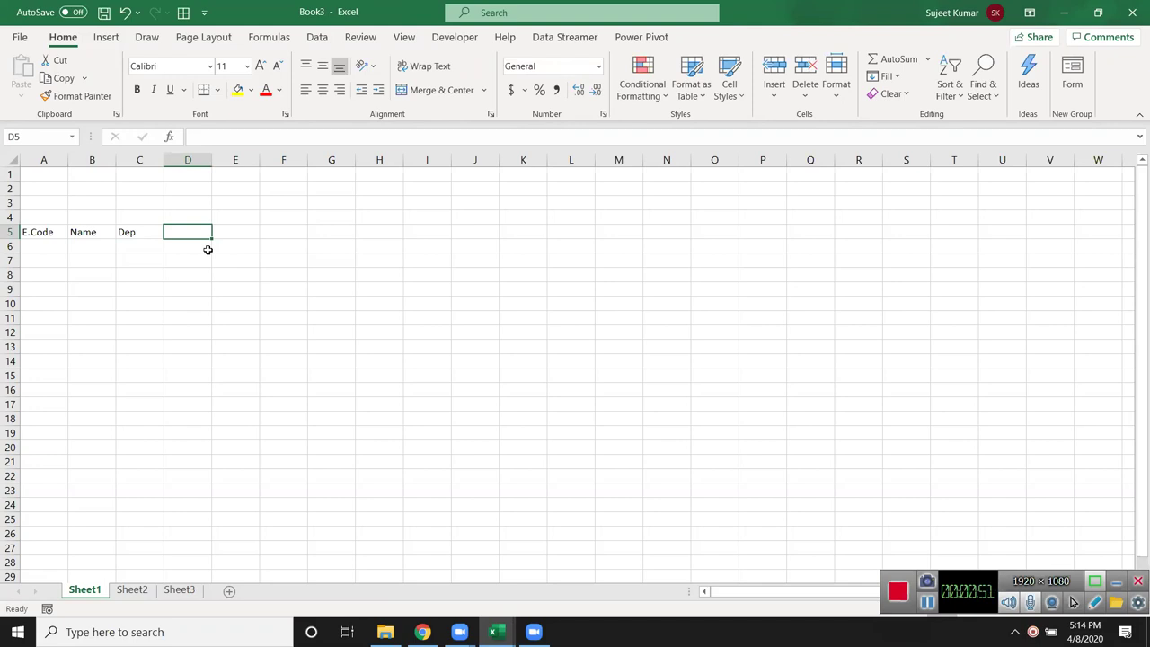
Enter the first date 3/1 (1-Mar) in D5.
text(1/1)
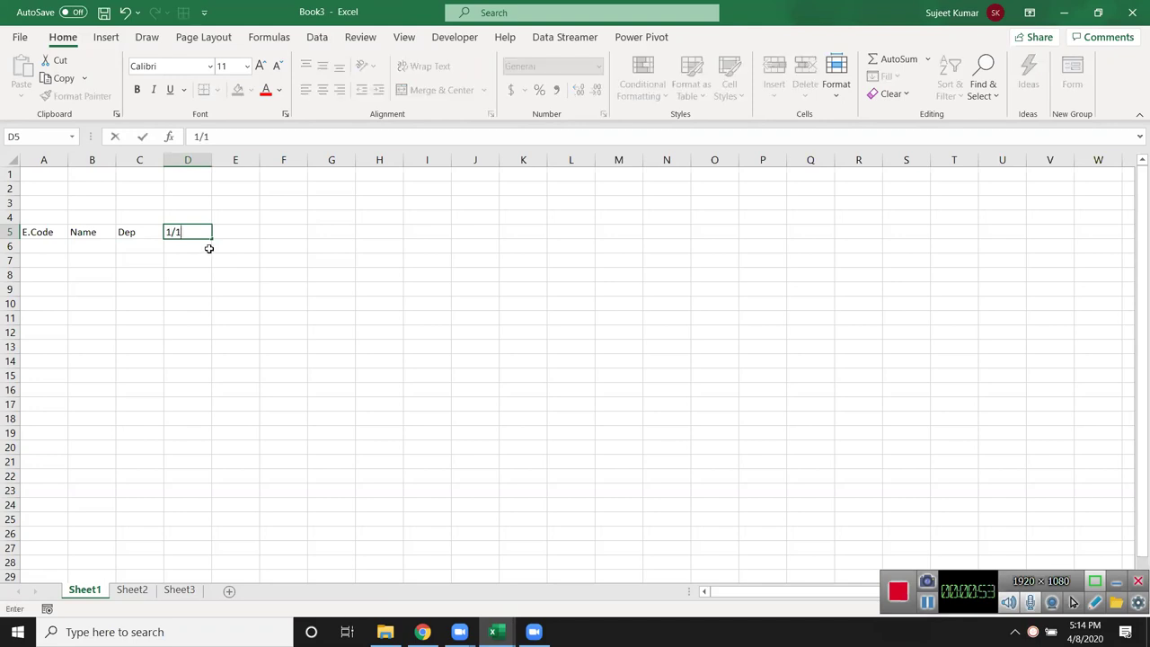
key(Return)
click(202, 230)
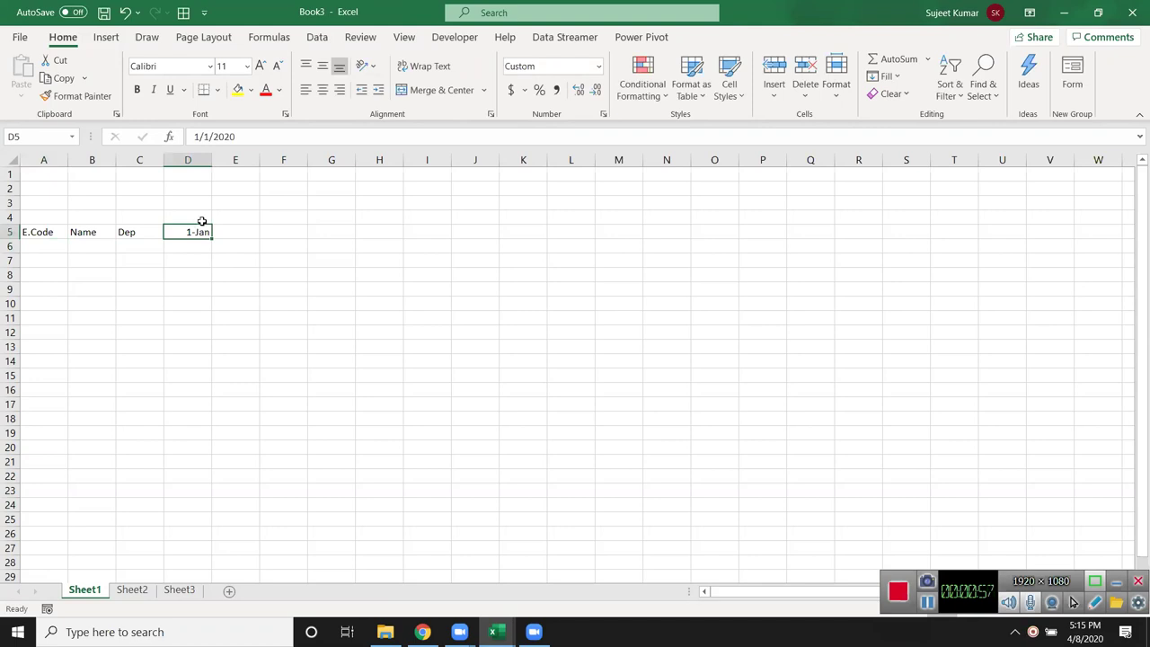
text(3/1)
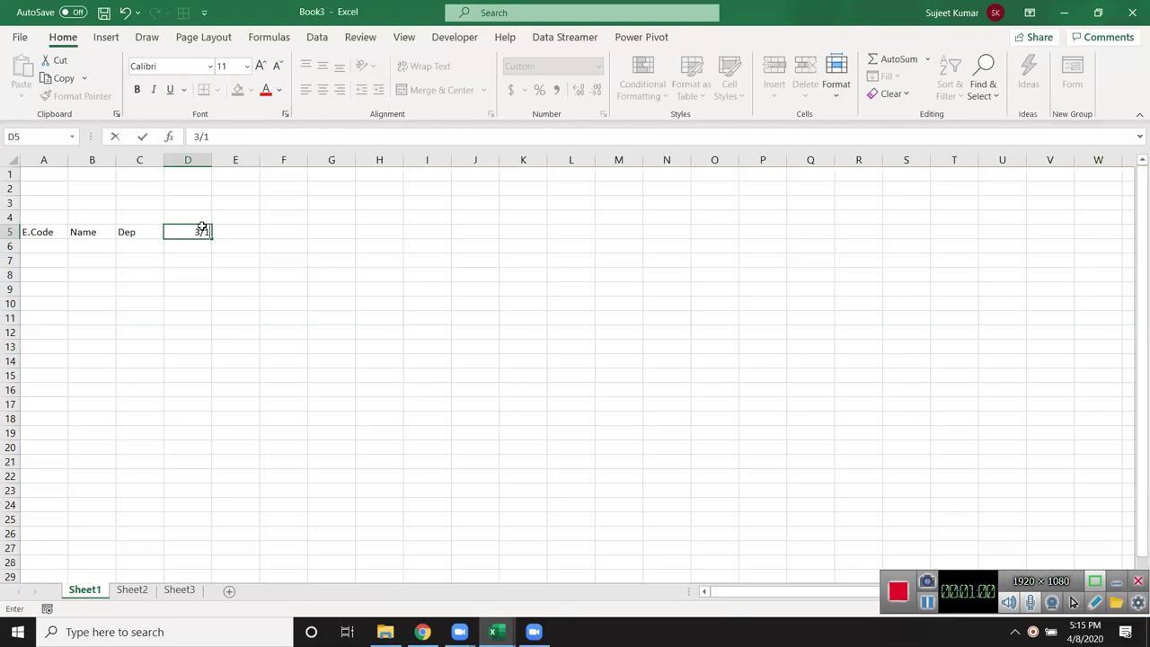
key(ctrl+Return)
click(220, 229)
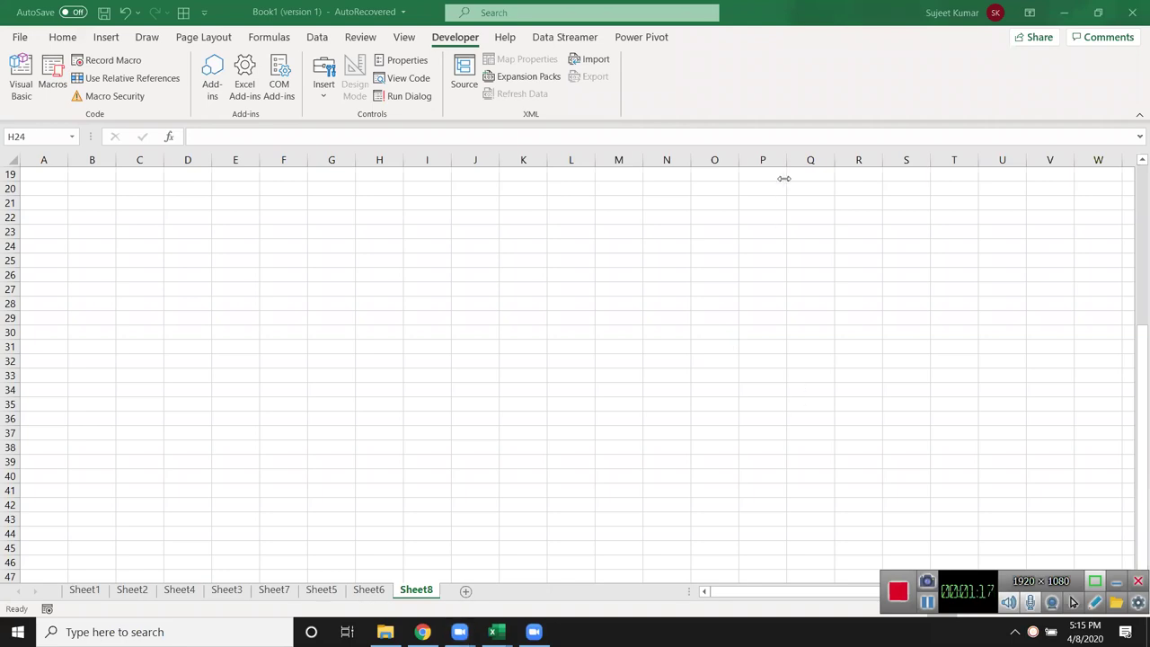
scroll(339, 264, up, 3)
scroll(339, 264, up, 3)
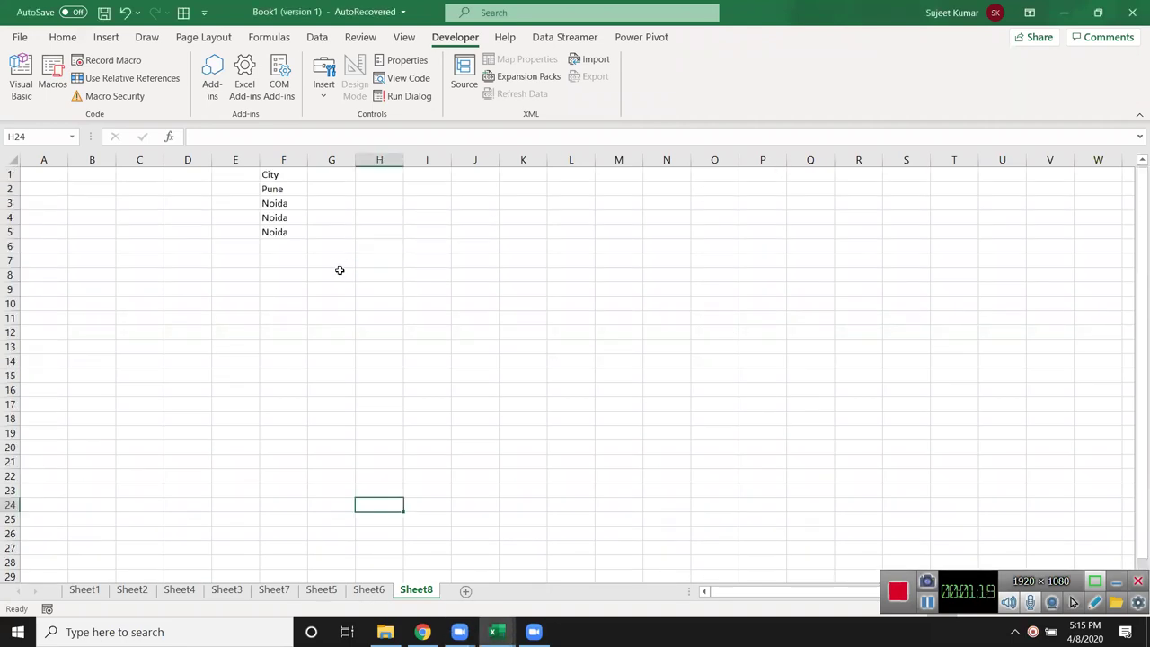
click(347, 632)
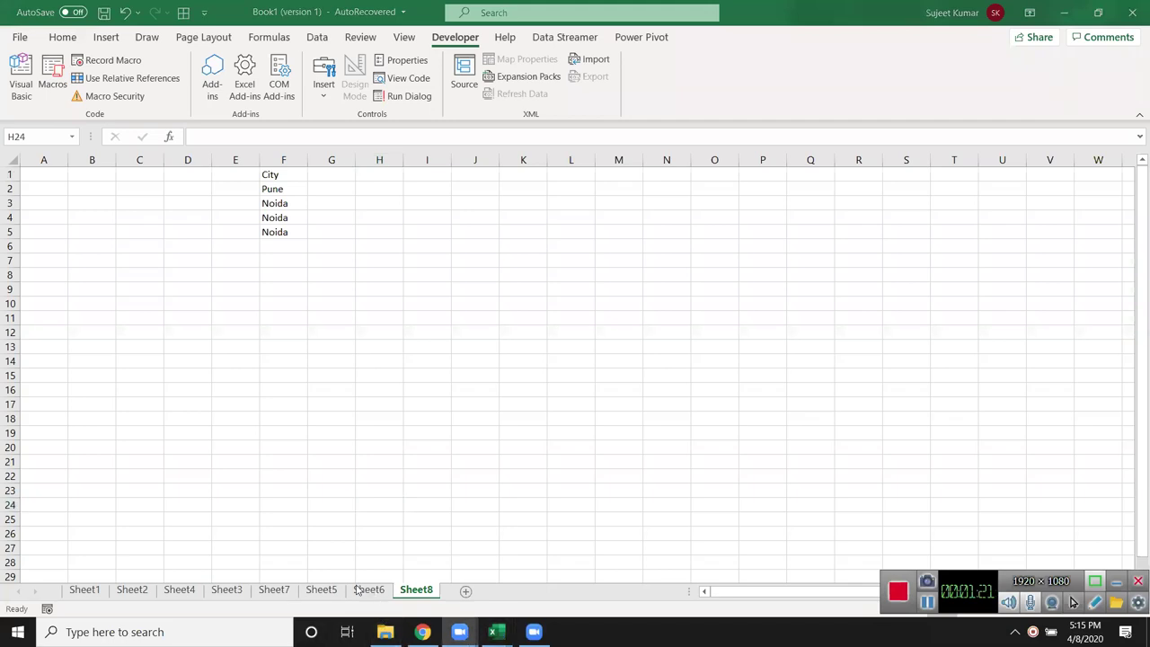
key(Right)
key(Return)
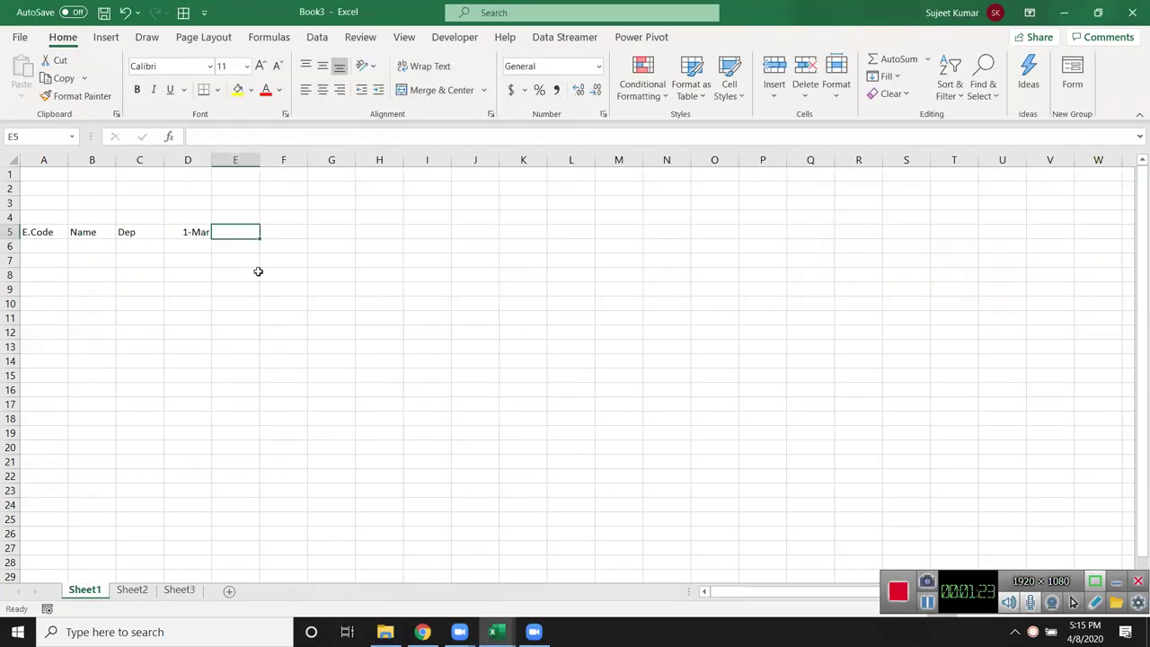
Put =D5+1 in E5 and fill it across row 5 to AH5.
text(=)
key(Left)
text(+1)
key(Return)
click(236, 232)
drag(263, 240, 1136, 280)
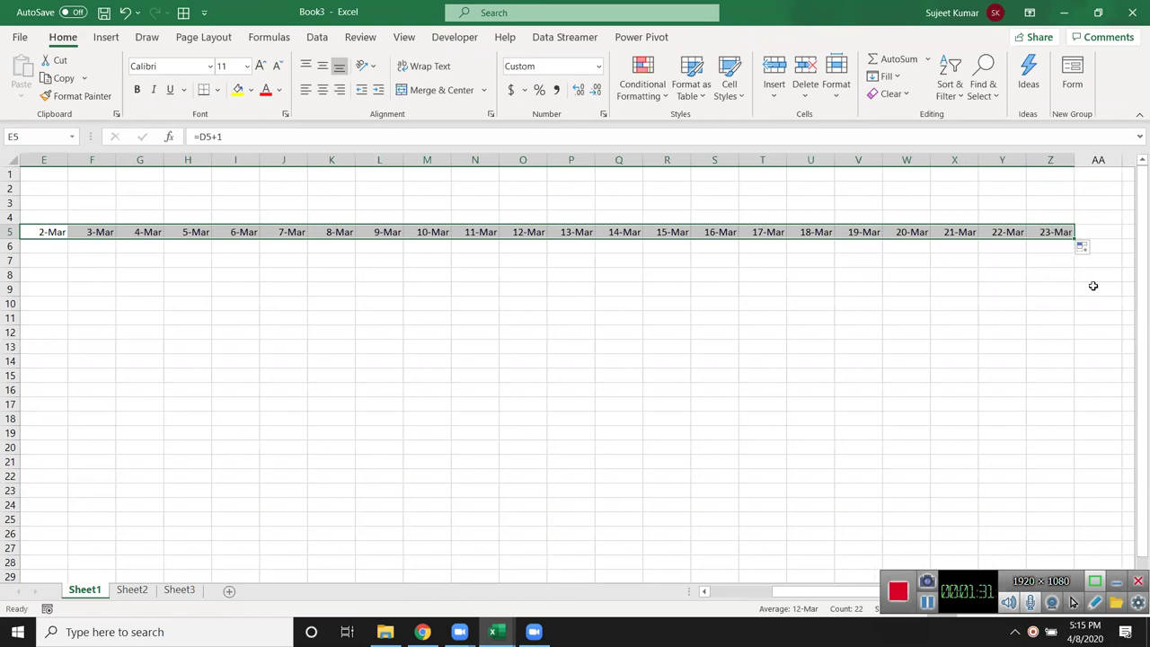
mouse_move(1136, 279)
mouse_down()
mouse_move(1079, 248)
mouse_move(1132, 242)
mouse_up()
click(1073, 241)
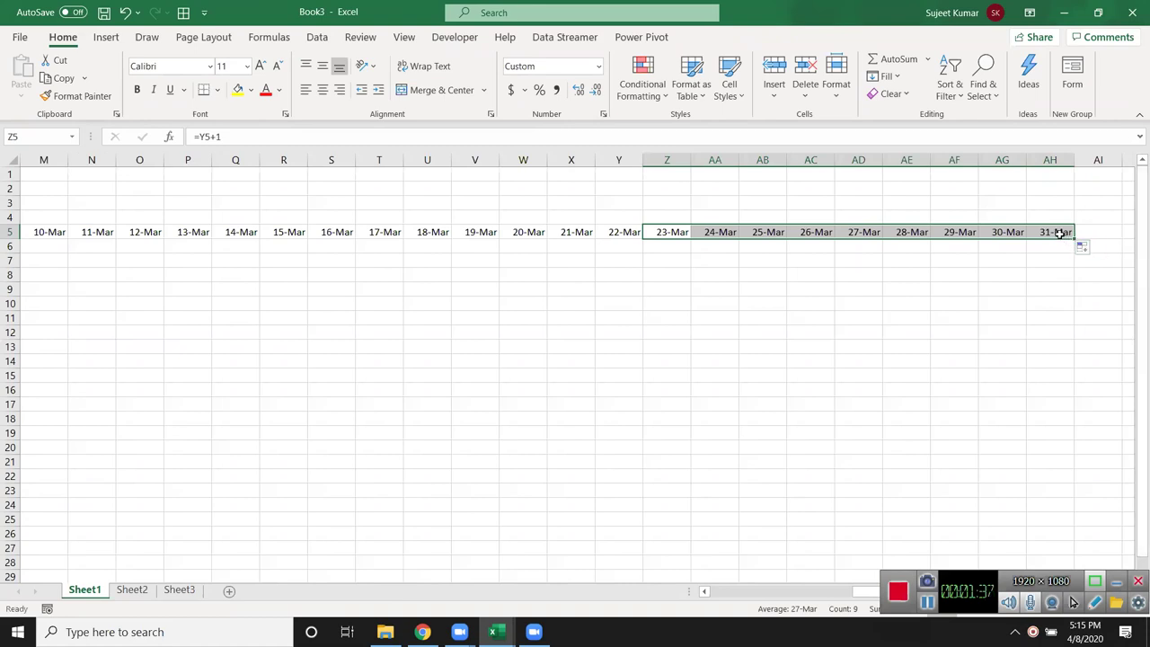
Change the starting date in D5 to 1/1.
click(1057, 232)
key(ctrl+Left)
key(Right)
key(Right)
key(Right)
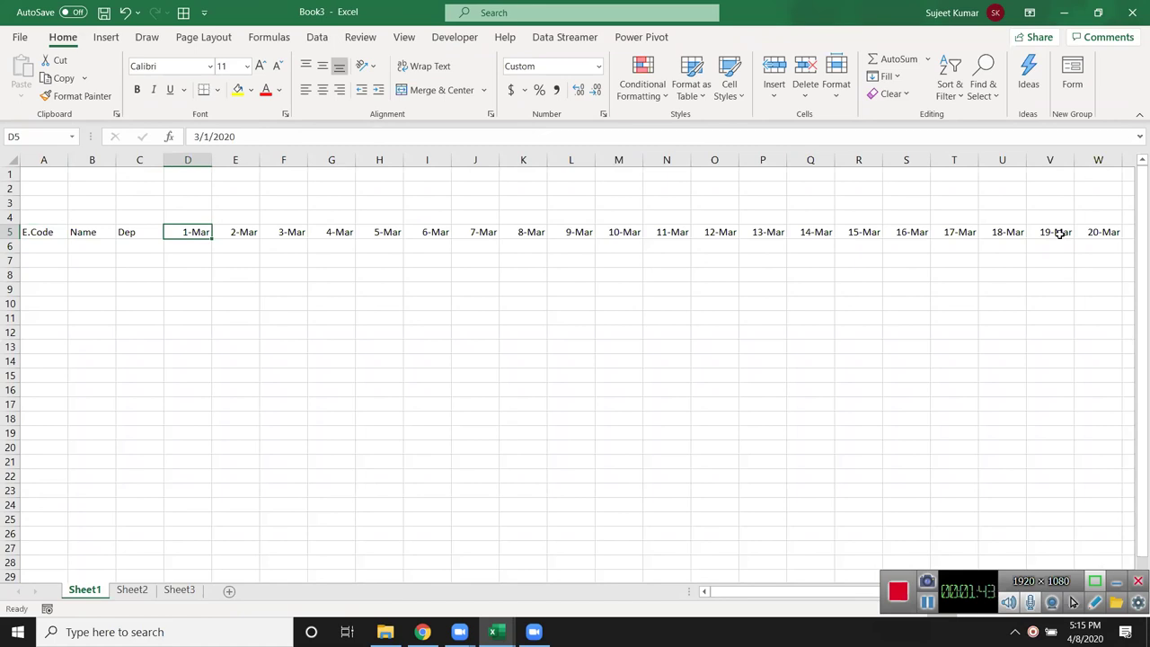
text(1/1)
key(Return)
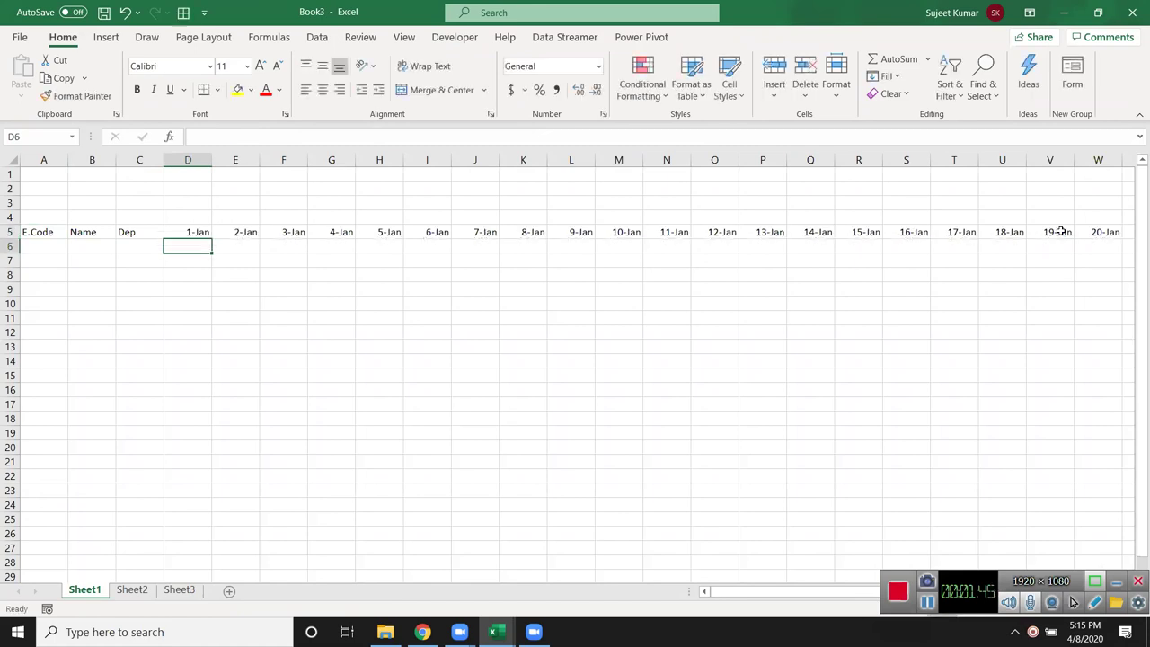
Check the end of the date series and review E5's =D5+1 formula.
key(Up)
key(Right)
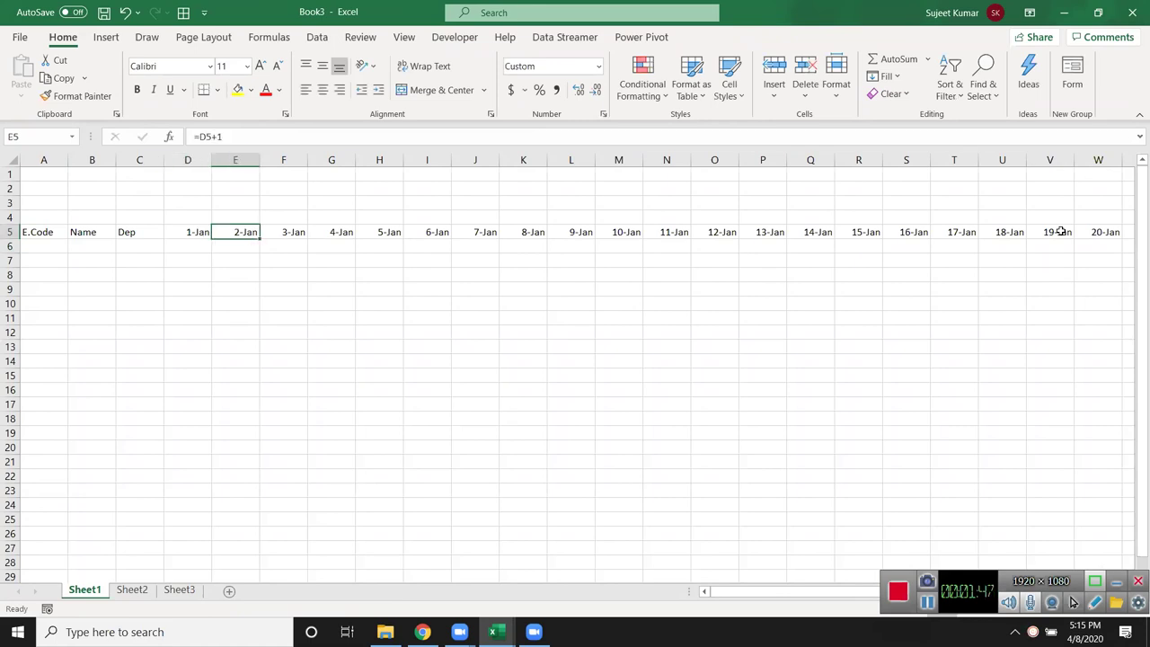
key(ctrl+Right)
key(ctrl+Left)
key(Right)
key(Right)
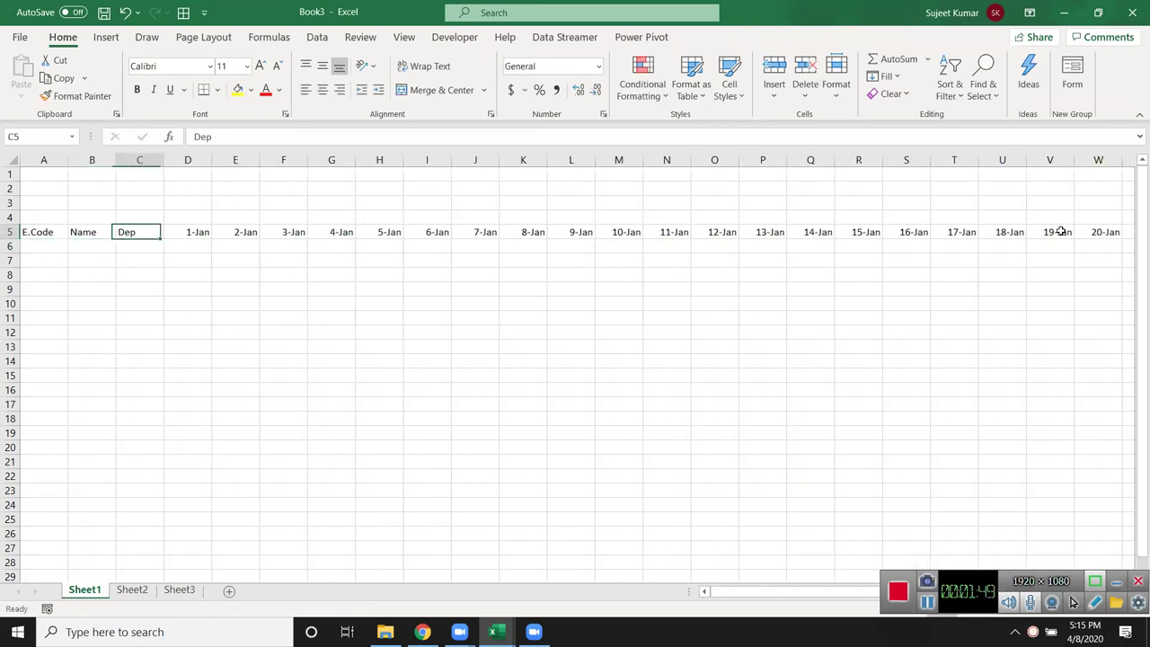
key(Right)
key(Right)
key(F2)
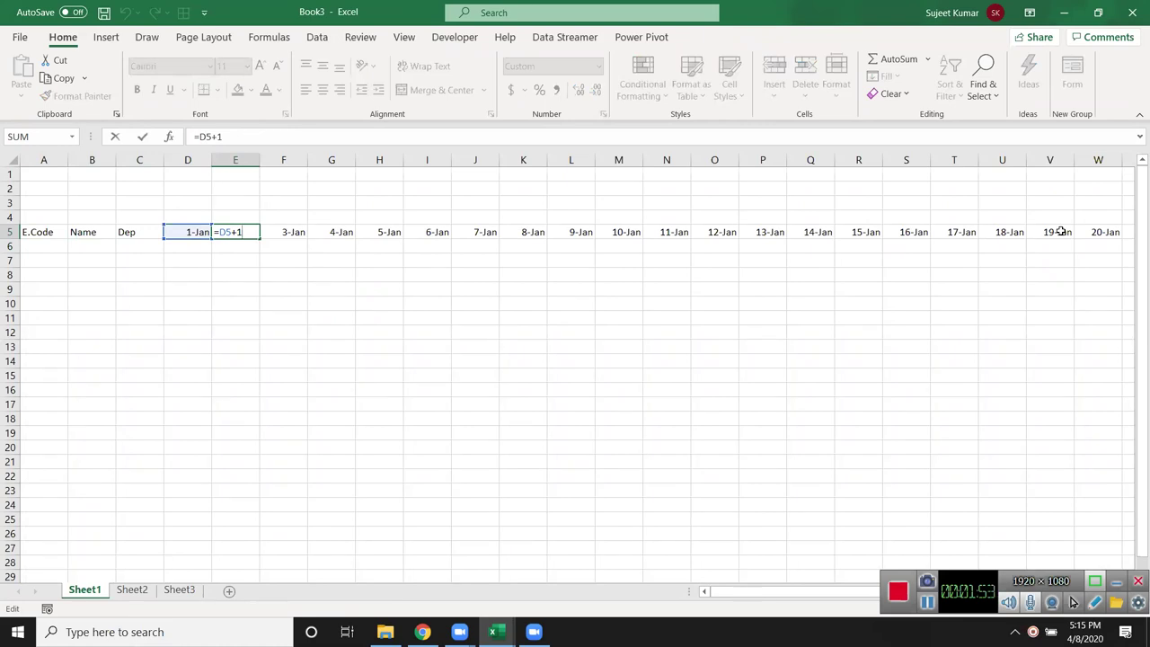
key(Escape)
key(Up)
key(Left)
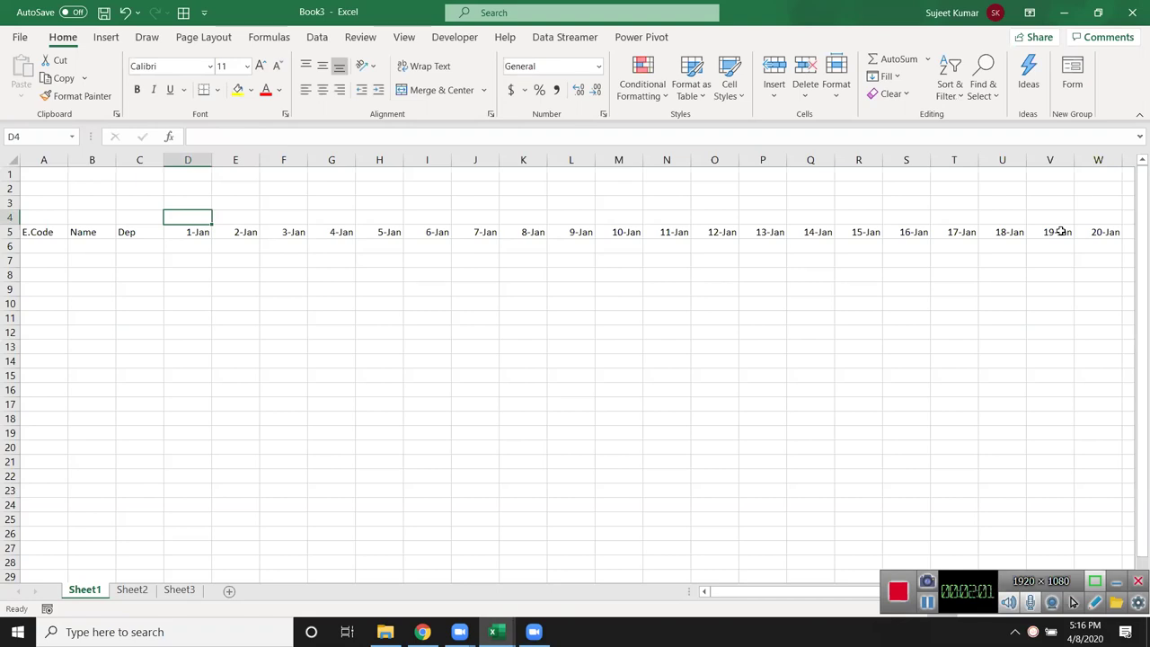
Enter =TEXT(D5,"DDD") in D4 to show the weekday name.
text(=)
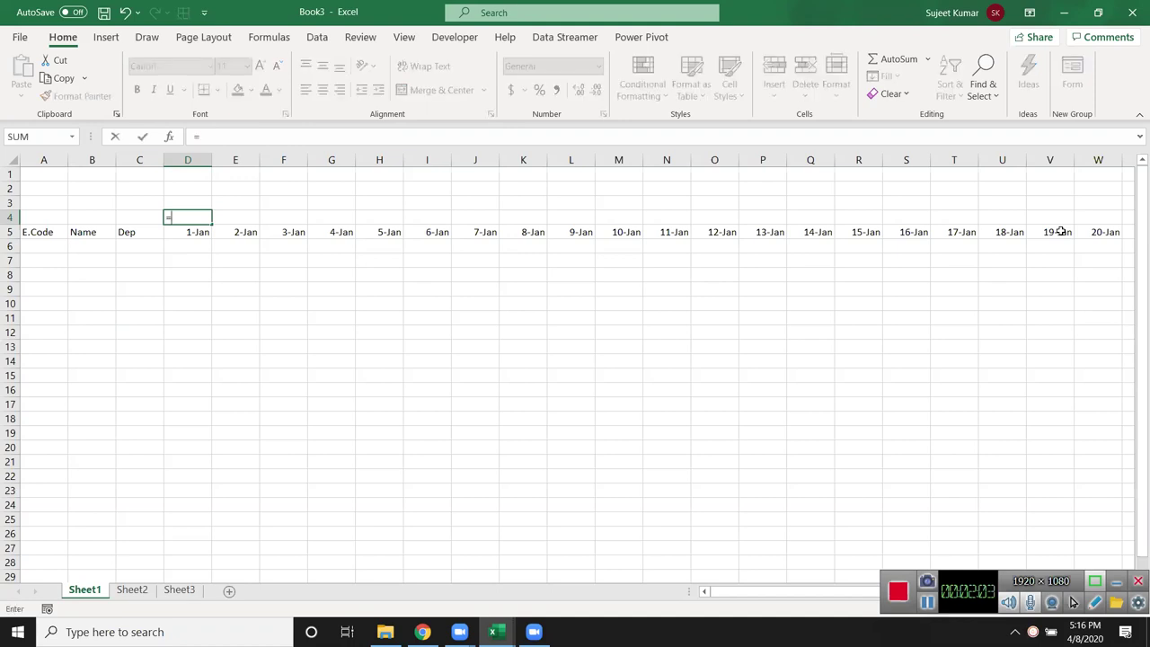
text(te)
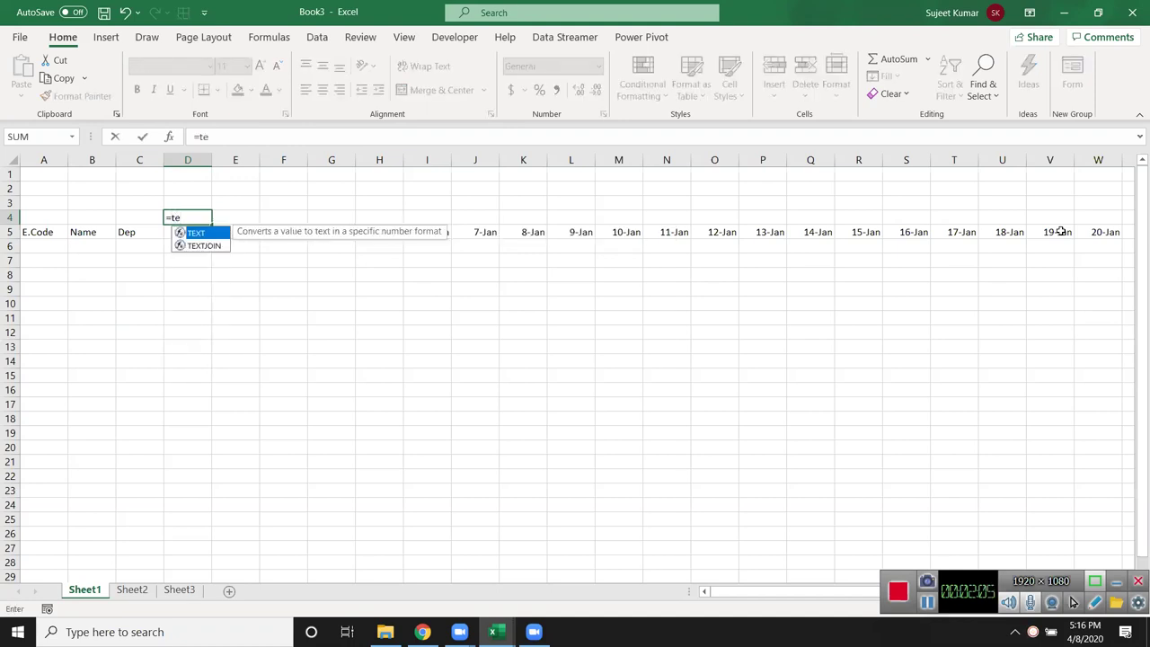
key(Tab)
key(Down)
text(,"DDD)
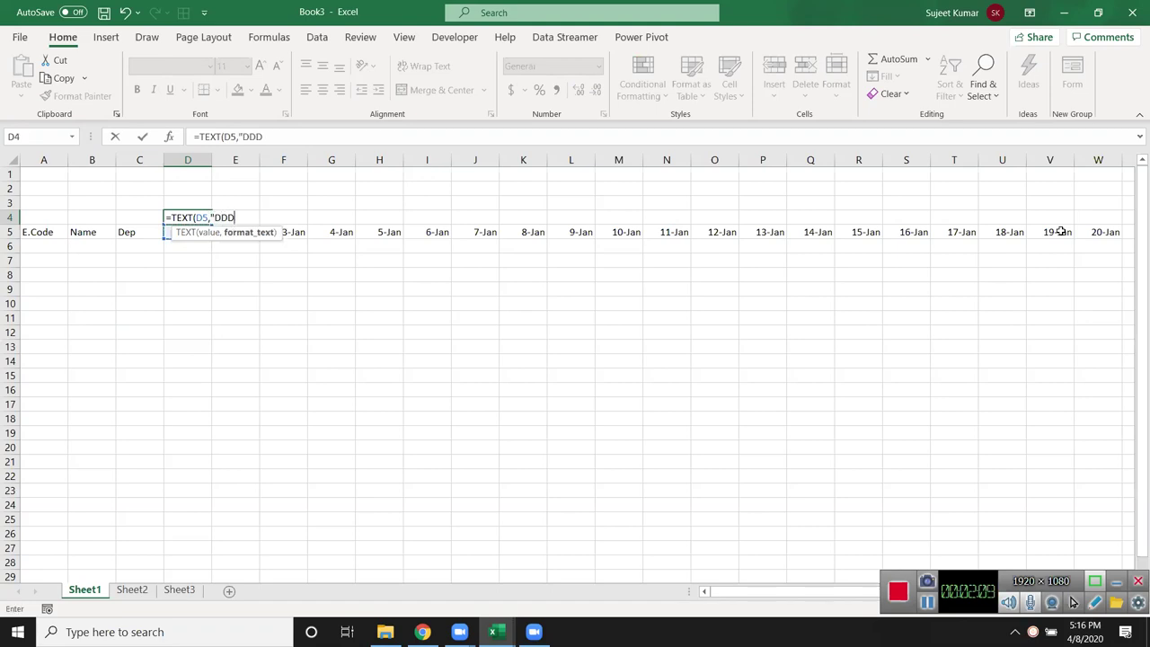
text(")
key(Return)
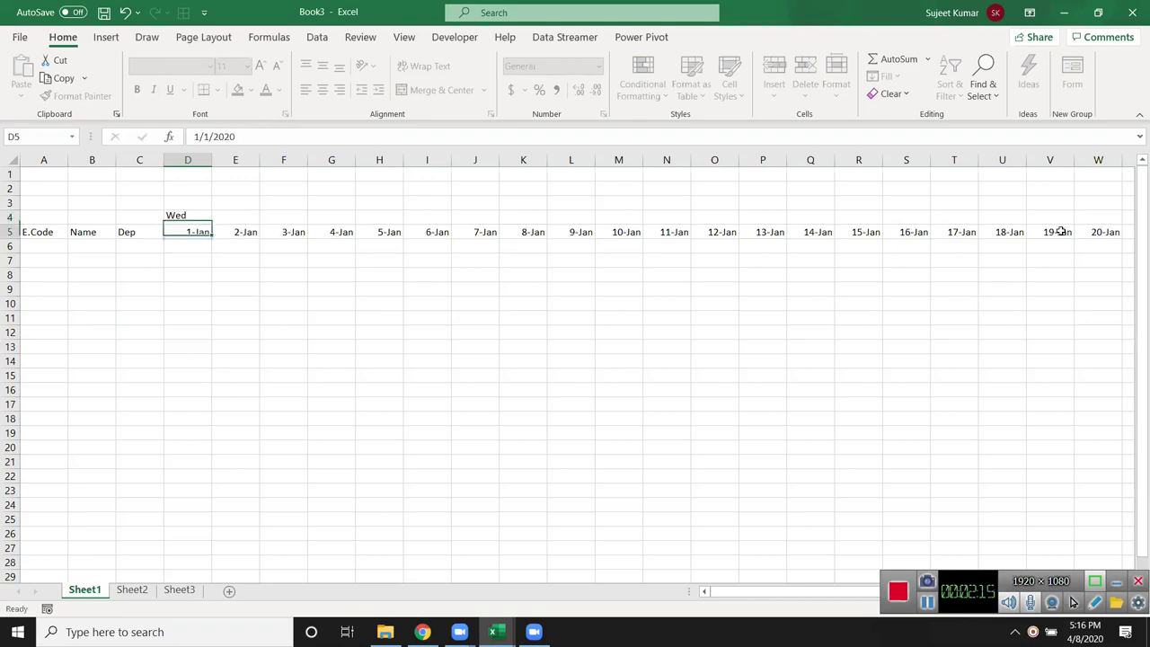
Fill the weekday formula across D4:AH4, Wed through Fri.
key(ctrl+Right)
key(Up)
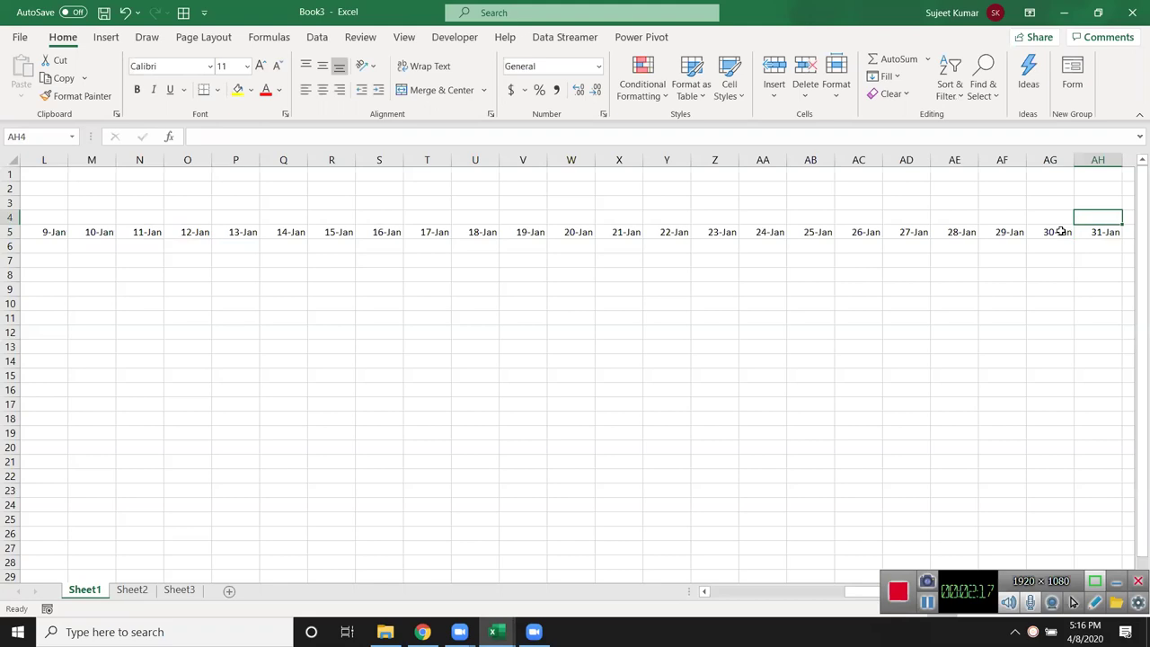
key(ctrl+shift+Left)
key(ctrl+r)
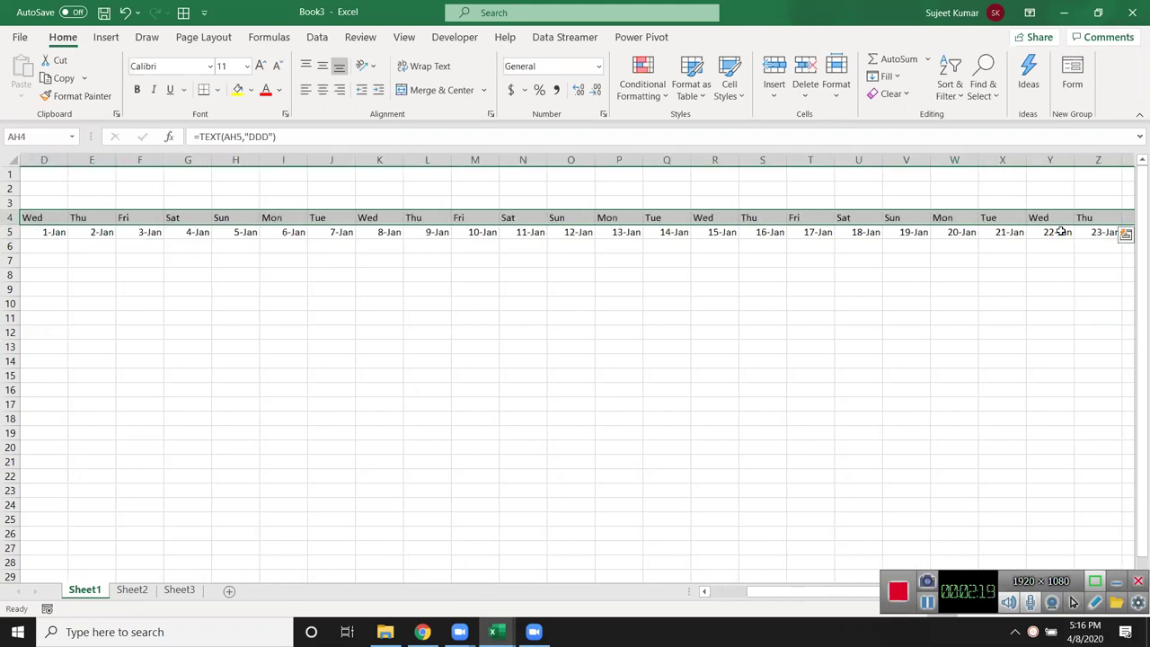
key(Home)
key(Right)
key(Right)
key(ctrl+Right)
key(Left)
key(Left)
key(Left)
key(Left)
key(Left)
key(Left)
key(Left)
key(Left)
key(Left)
key(Left)
key(Left)
key(Left)
key(Left)
key(Left)
key(Left)
key(Left)
key(Left)
key(Left)
key(Left)
key(Left)
key(Left)
key(Left)
key(Left)
key(Left)
key(Left)
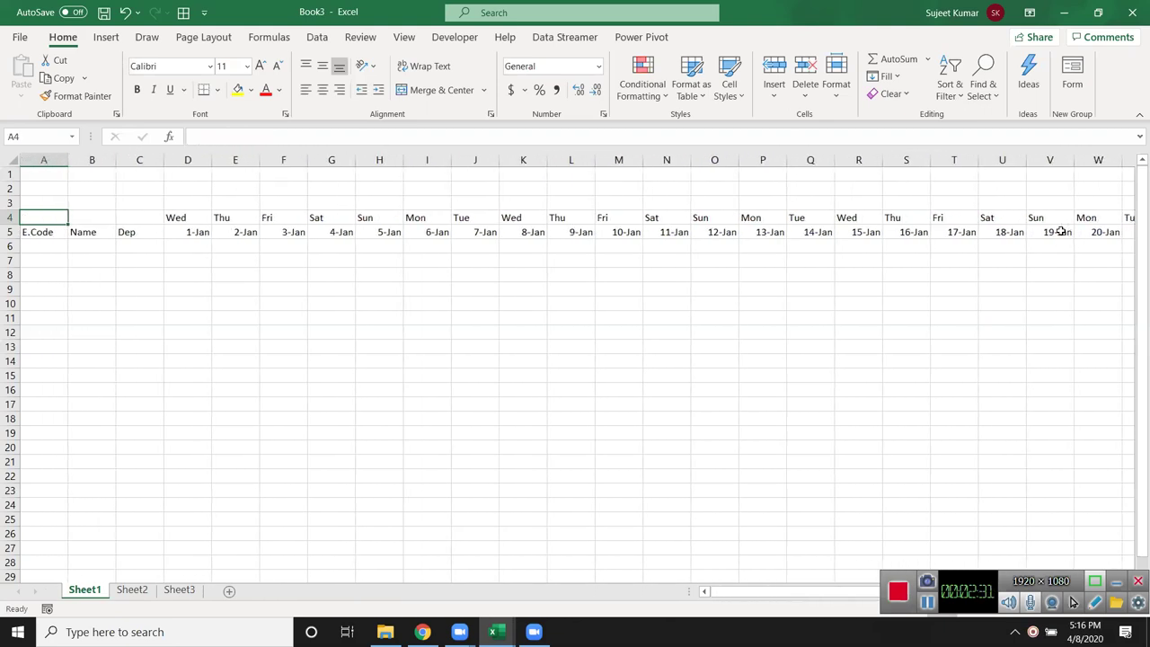
Change the start date in D5 to 2/1 (1-Feb).
key(Right)
key(ctrl+Right)
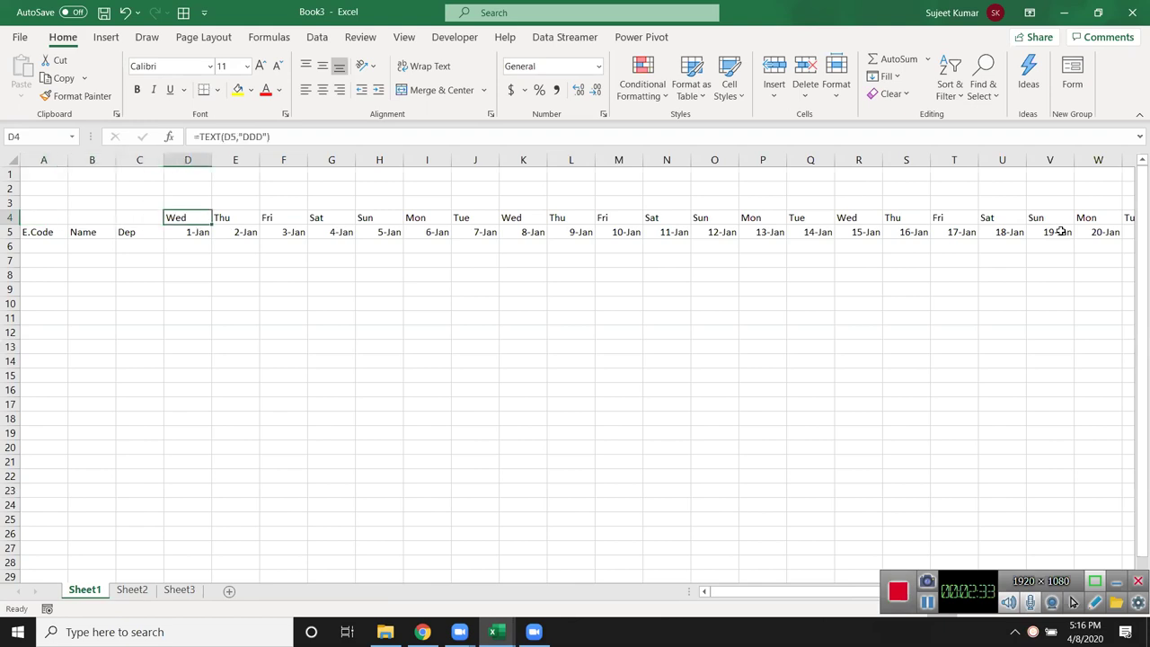
key(ctrl+Right)
key(Down)
key(ctrl+Left)
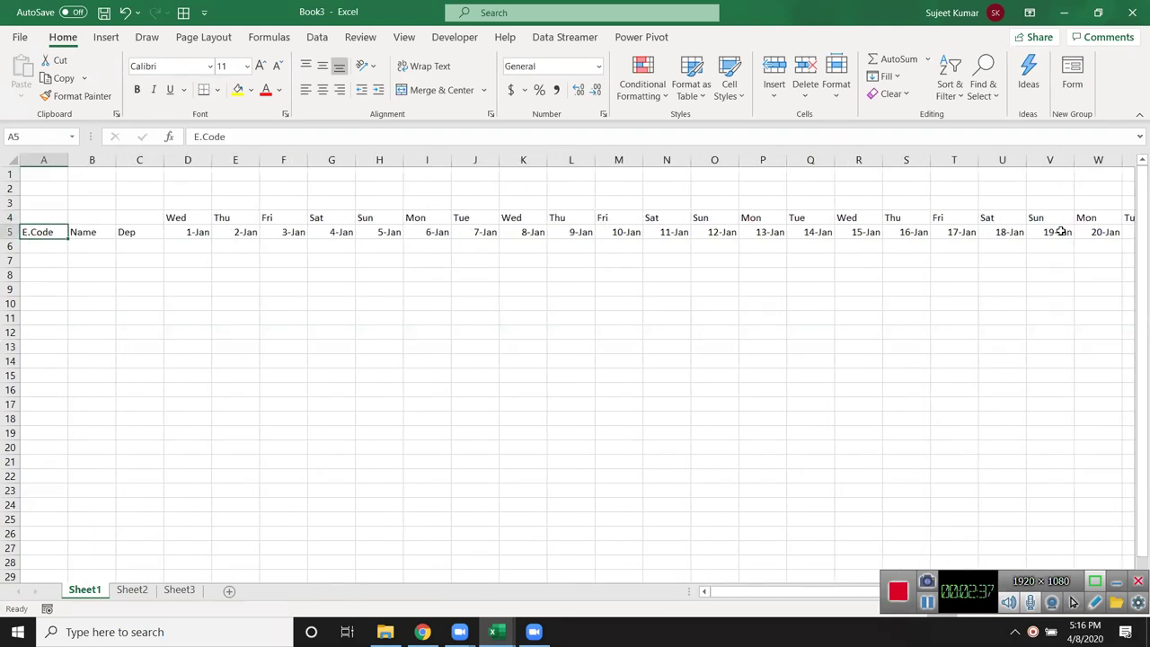
key(Right)
key(Right)
key(Right)
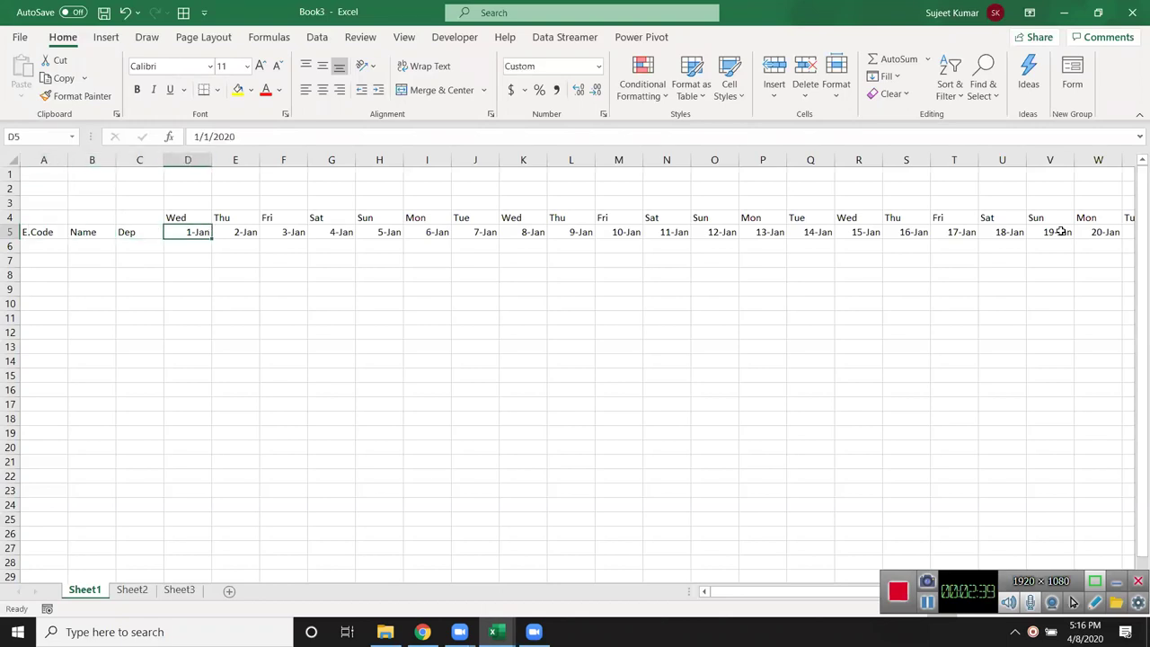
key(ctrl+Right)
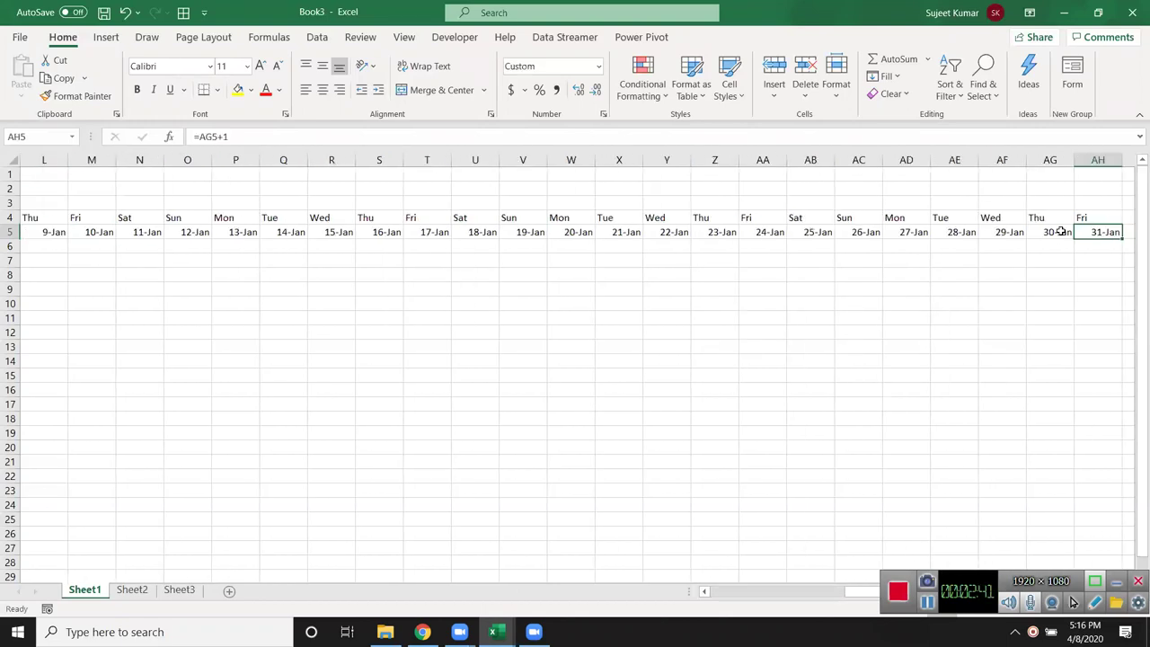
key(ctrl+Left)
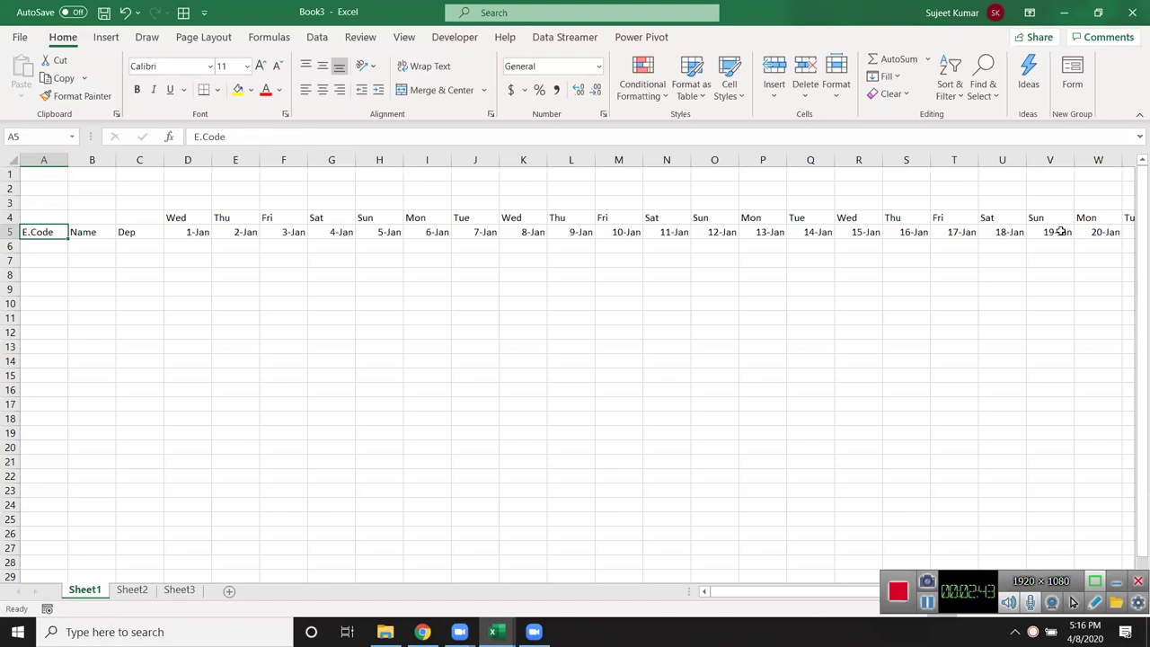
key(Right)
key(Right)
key(Right)
text(2/1)
key(Tab)
Inspect the late-February dates and open AF5's 29-Feb formula for editing.
key(ctrl+Right)
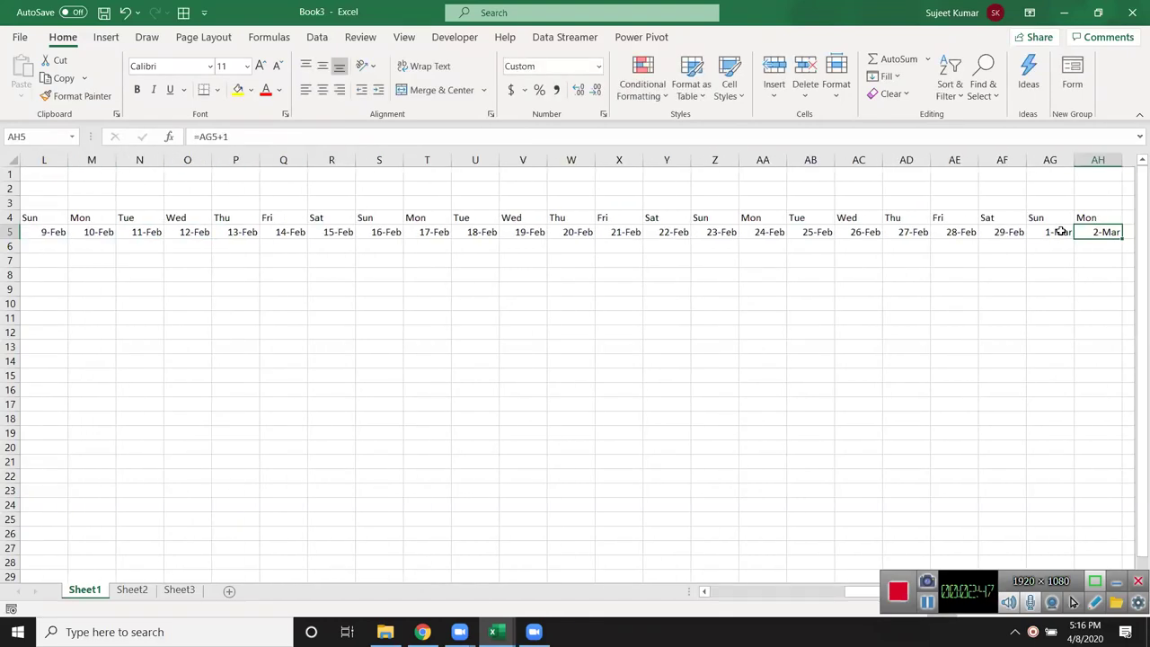
key(Left)
key(shift+Left)
key(Right)
key(Left)
key(Left)
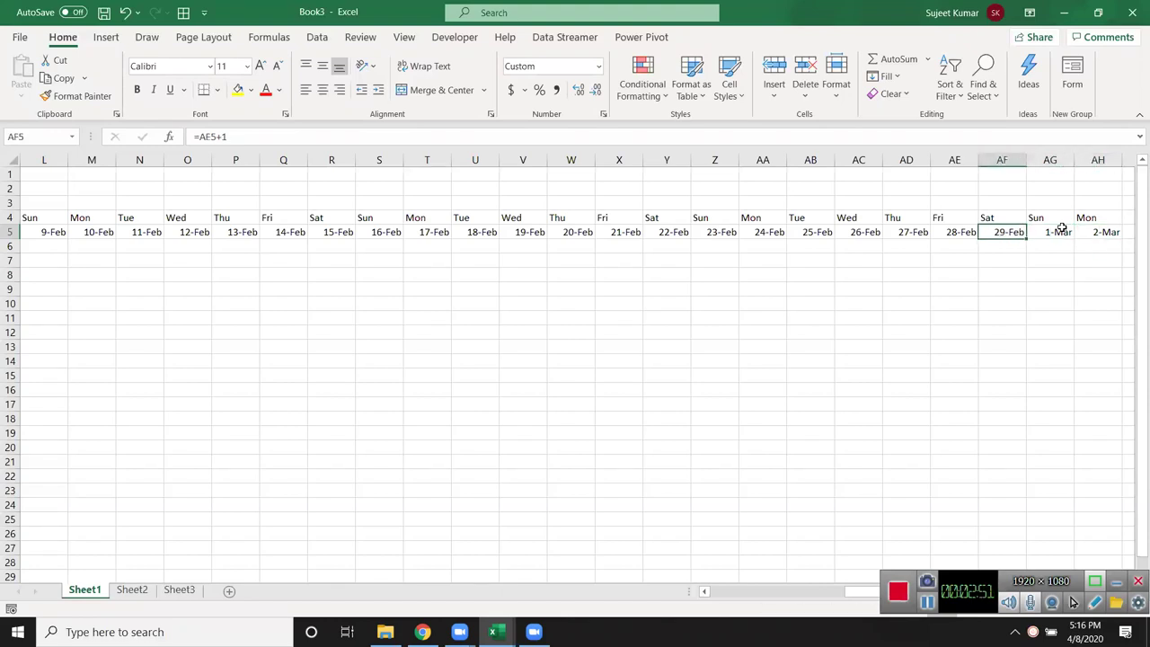
key(Left)
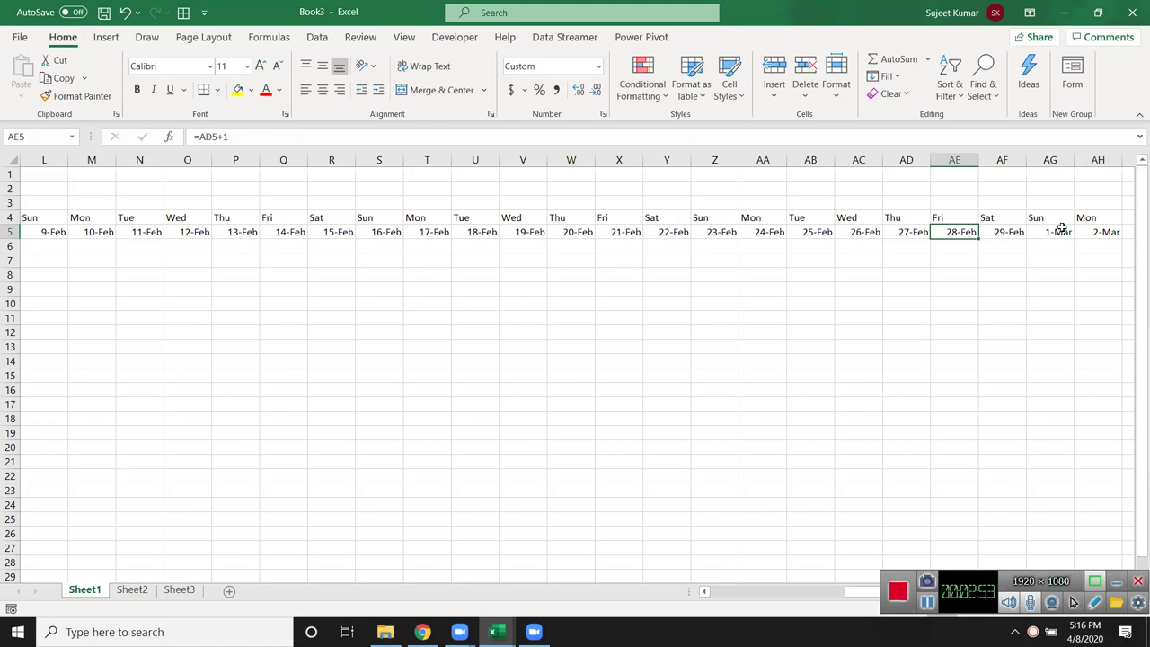
key(ctrl+shift+Left)
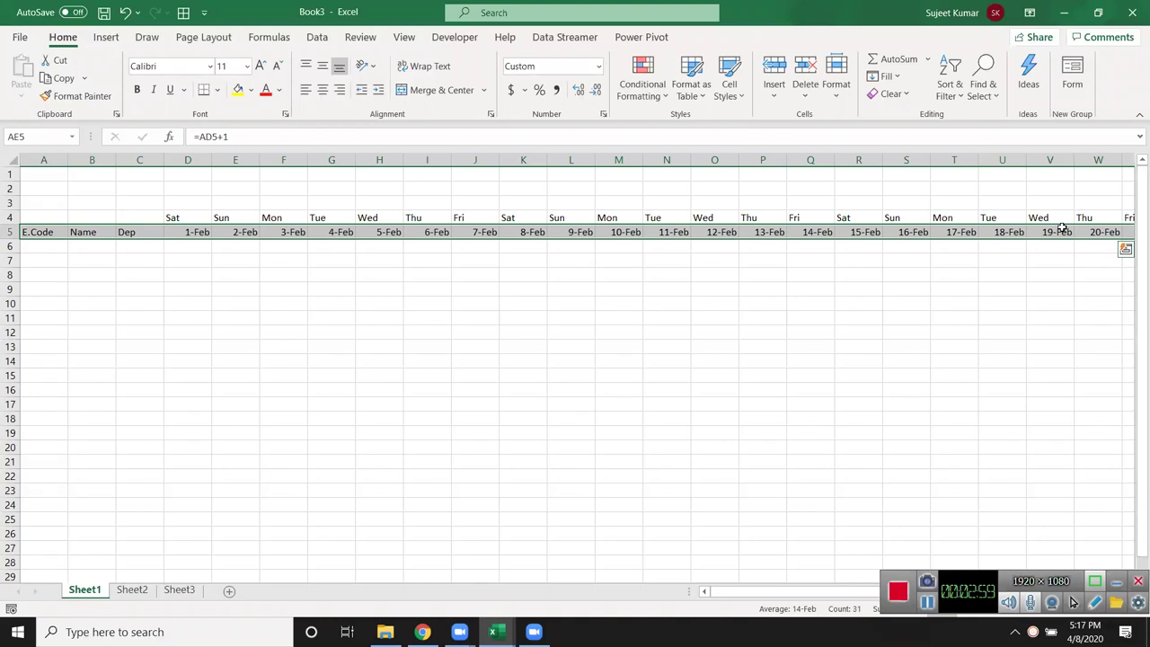
key(Right)
key(Right)
key(Right)
key(Right)
key(Right)
key(Left)
key(Left)
key(Left)
key(Left)
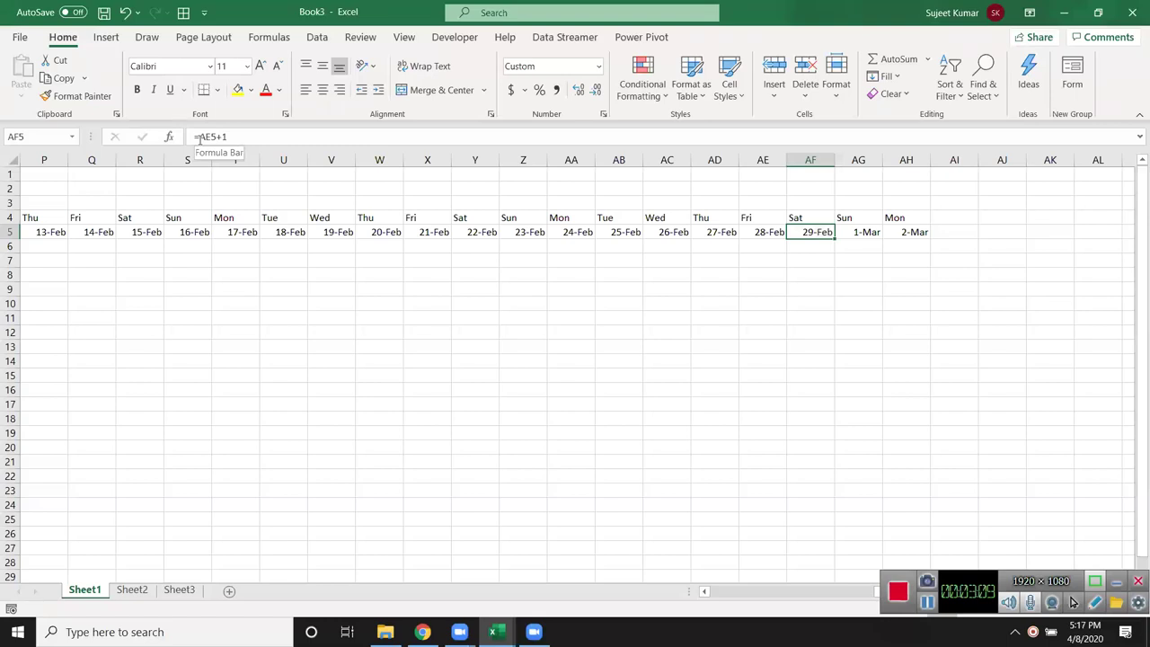
click(199, 137)
text(te)
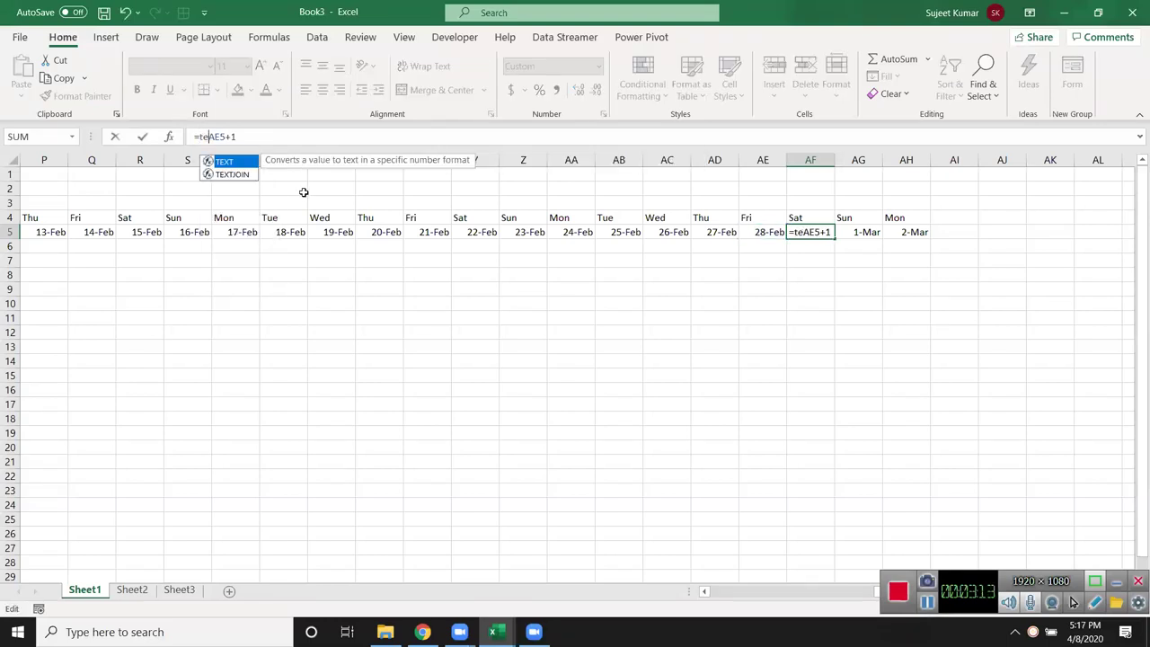
key(ctrl+Return)
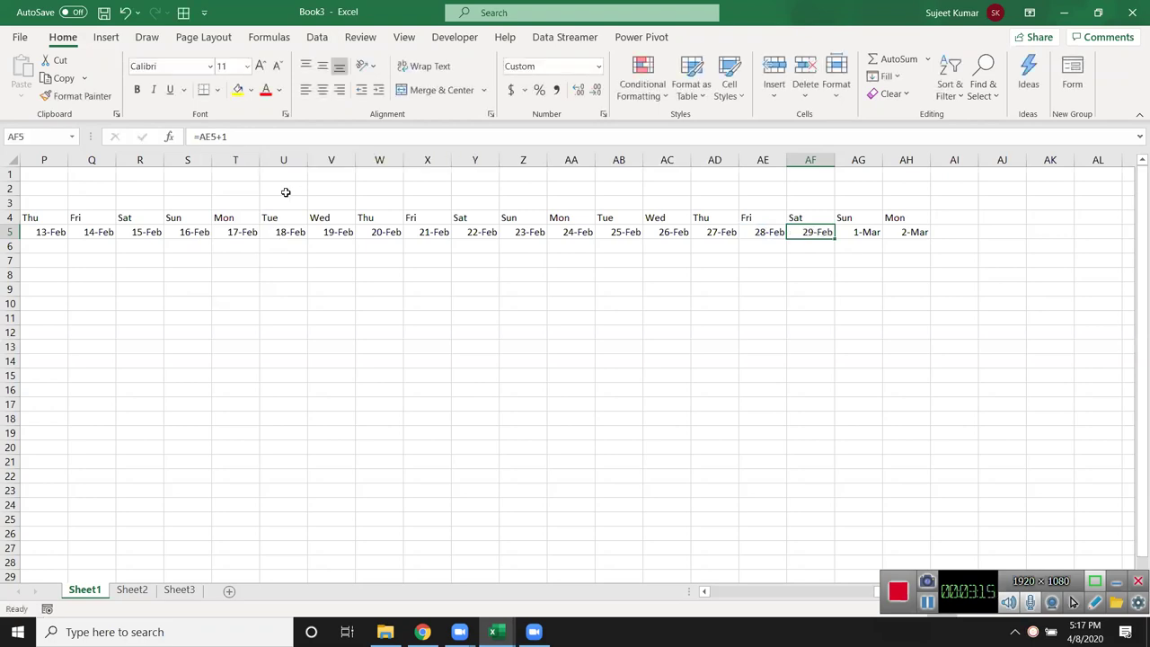
click(200, 136)
Rewrite AF5 as =IF(AD5>EOMONTH(R5,0),"",AE5+1), accepting Excel's suggested correction.
text(IF()
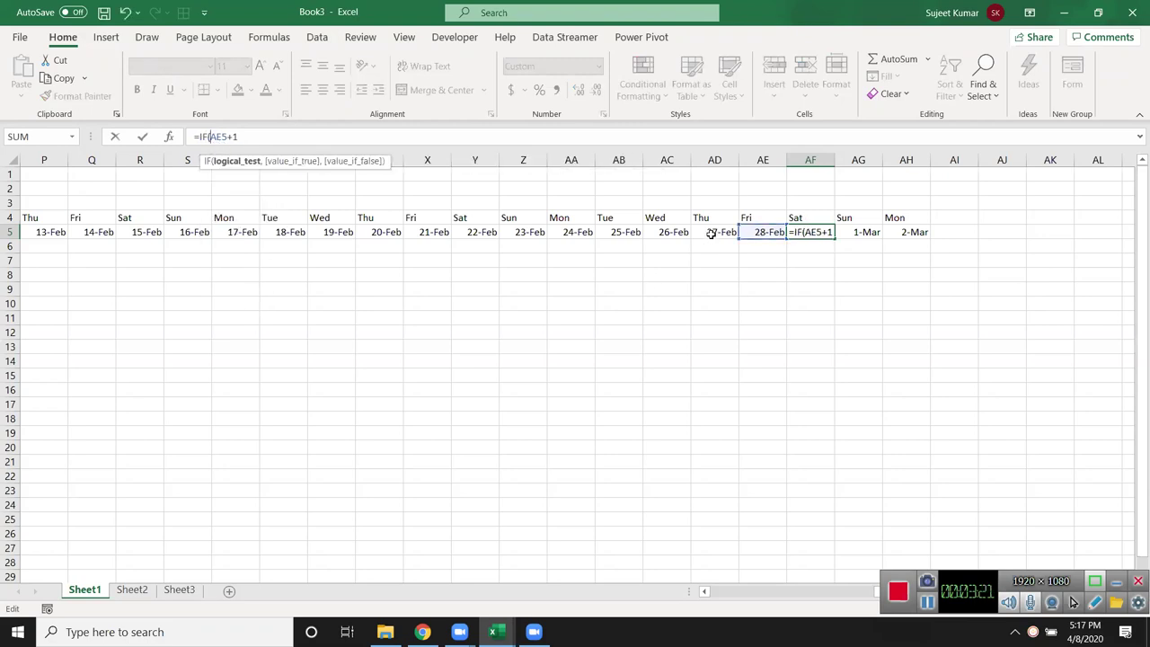
click(706, 235)
text(>)
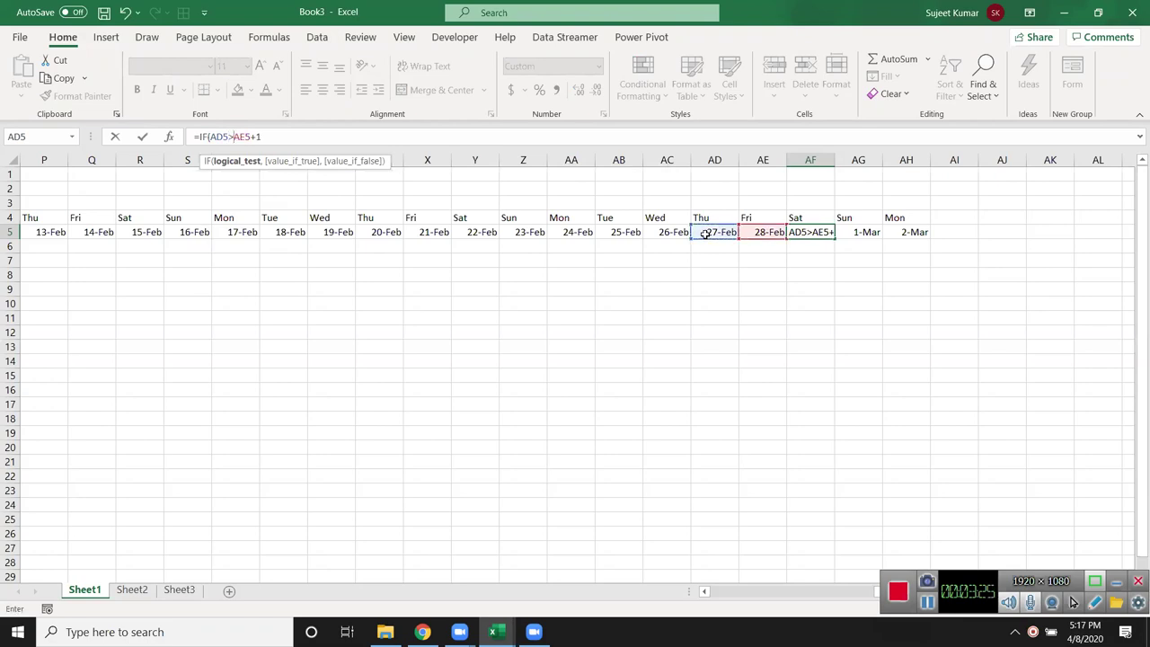
text(eo)
key(Tab)
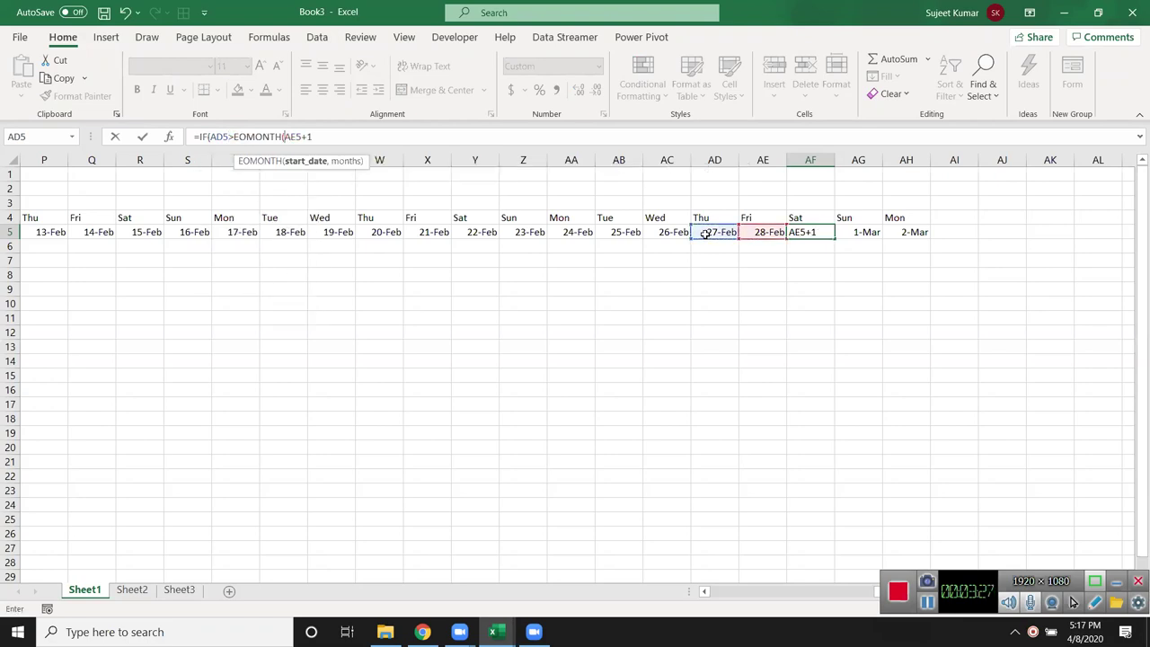
click(146, 234)
text(,")
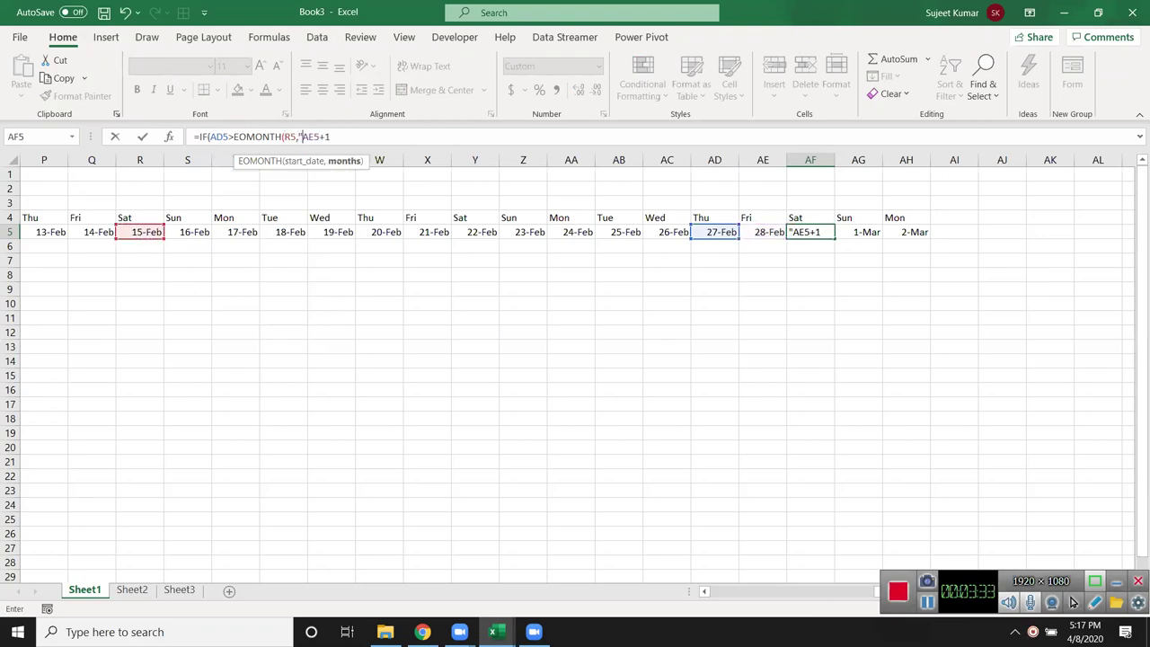
key(BackSpace)
text(0)
text())
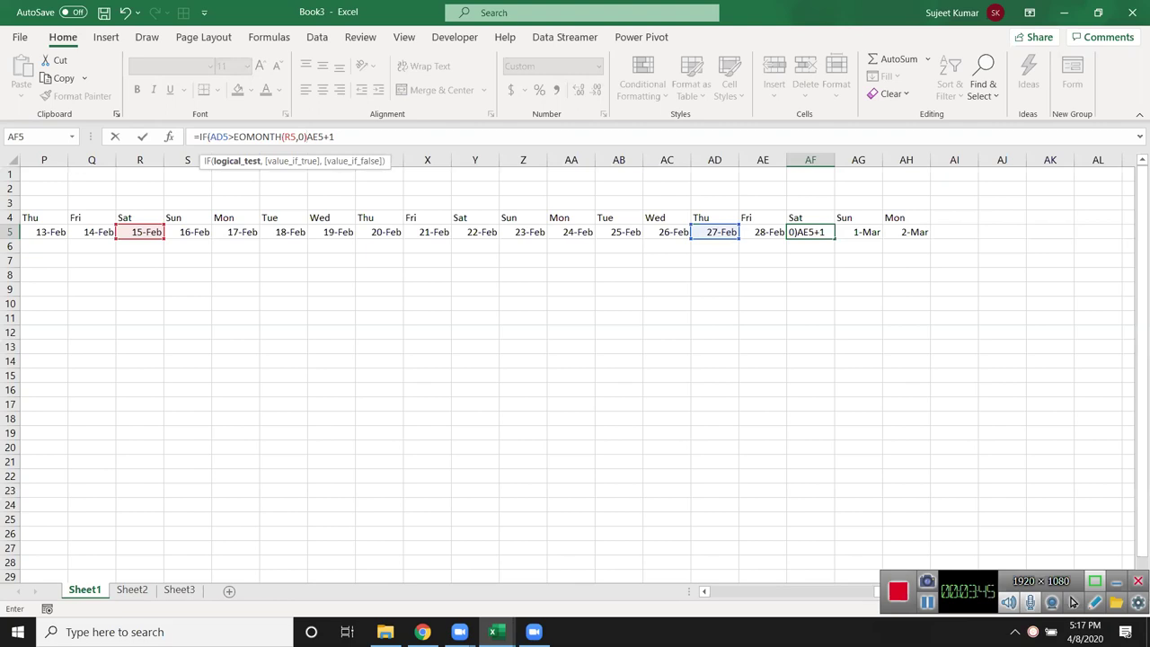
click(205, 120)
text(,"",)
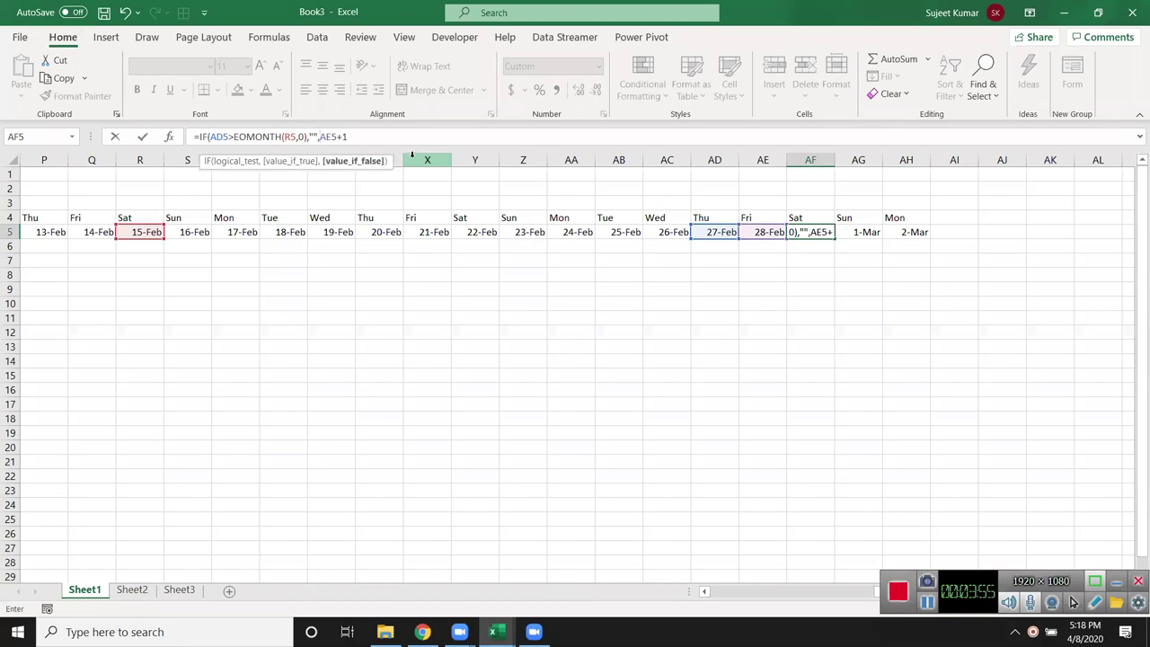
key(Return)
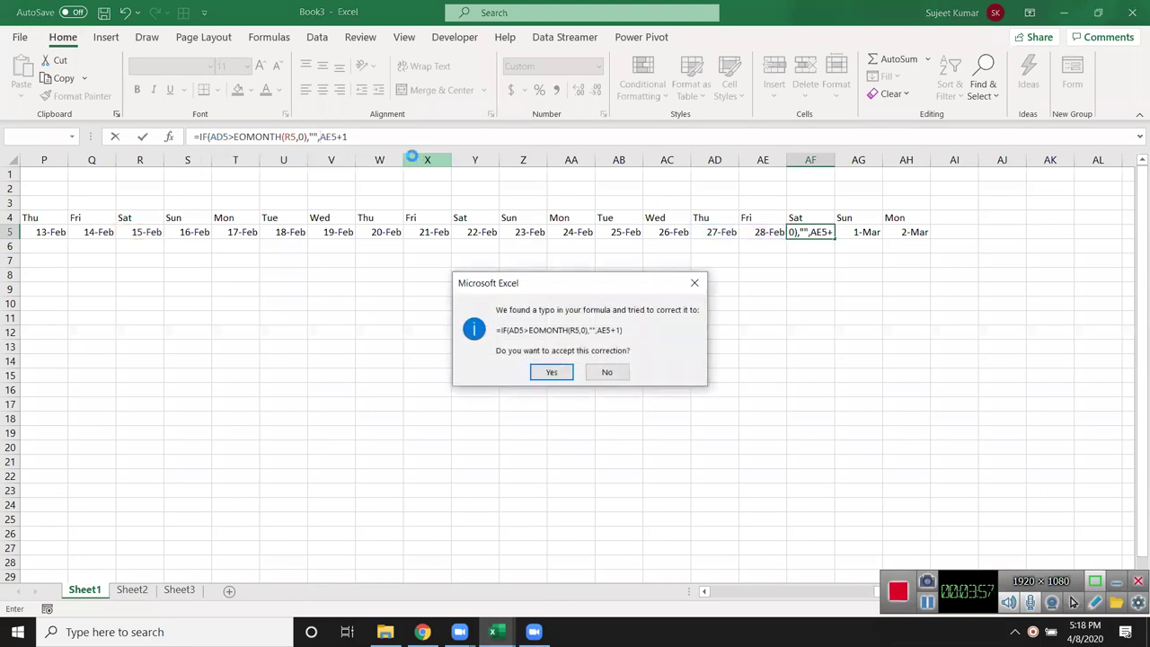
key(Return)
key(Up)
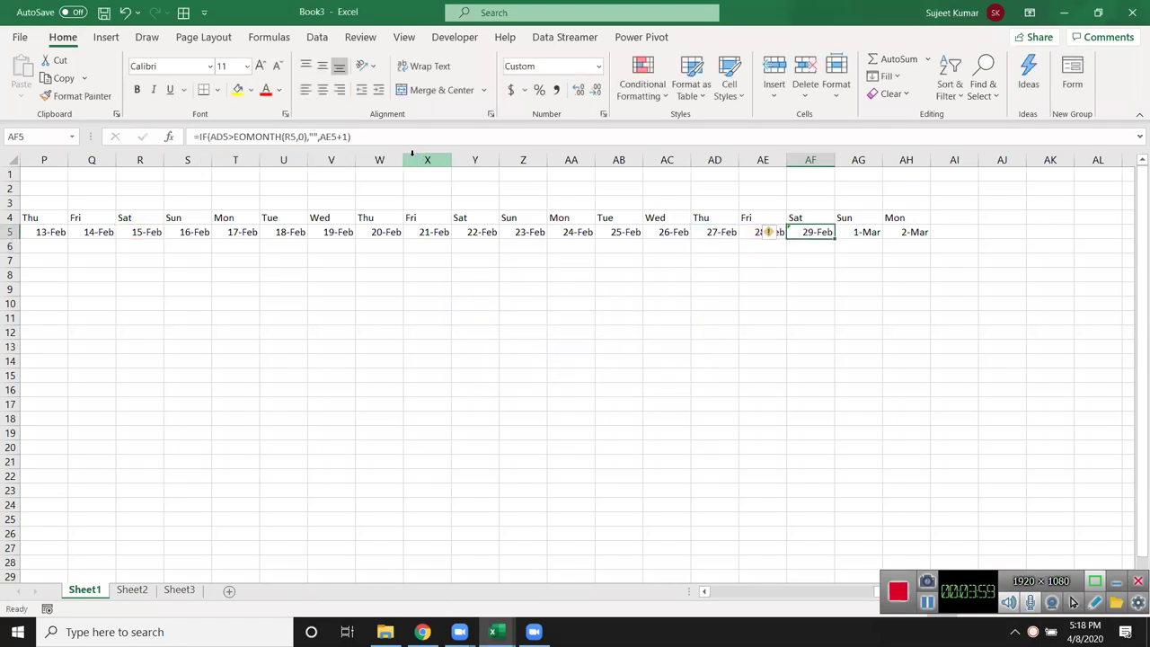
Extend AF5's IF/EOMONTH formula to AG5:AH5 and review each copied formula.
key(shift+Right)
key(shift+Right)
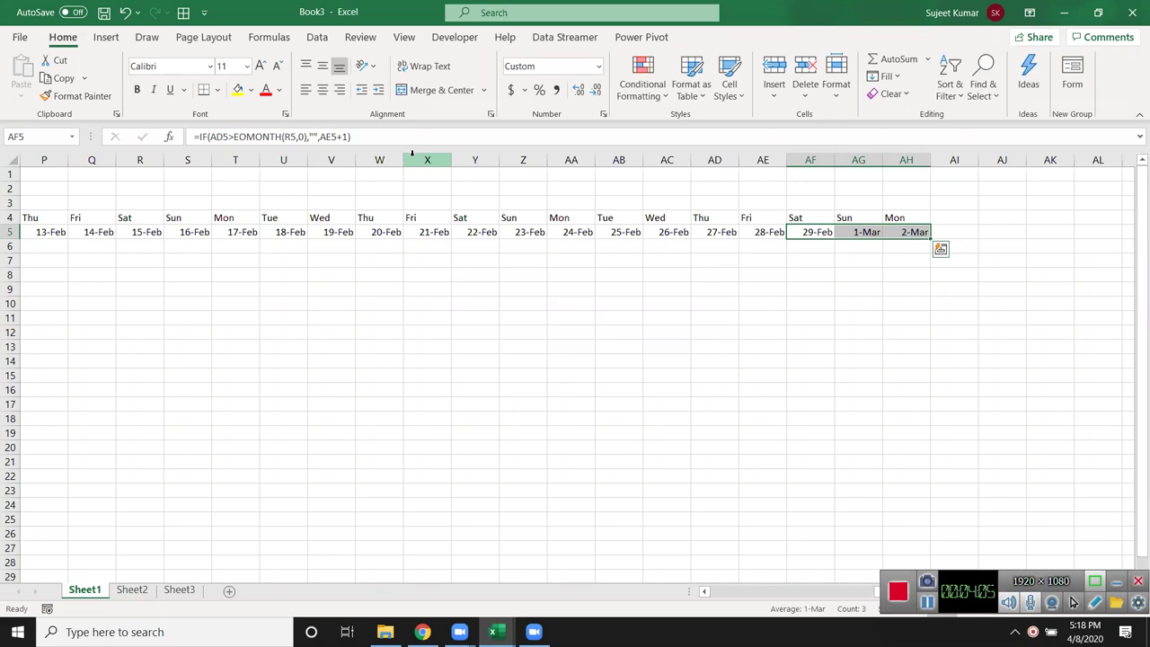
key(Left)
key(Right)
key(Left)
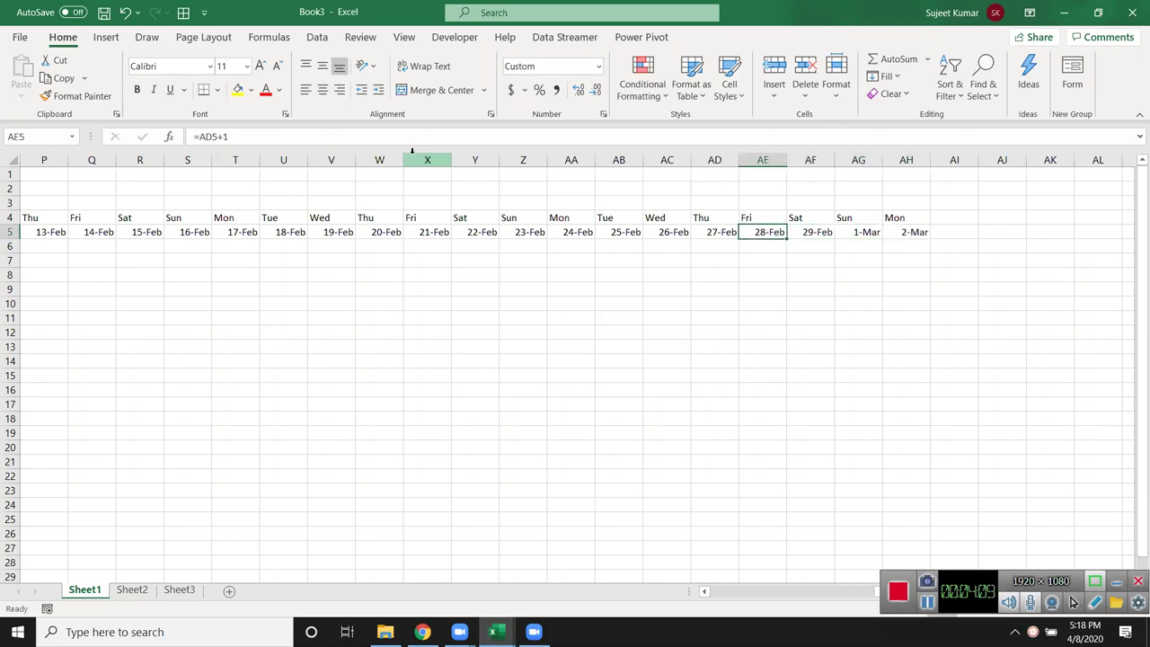
click(808, 233)
click(852, 232)
click(907, 232)
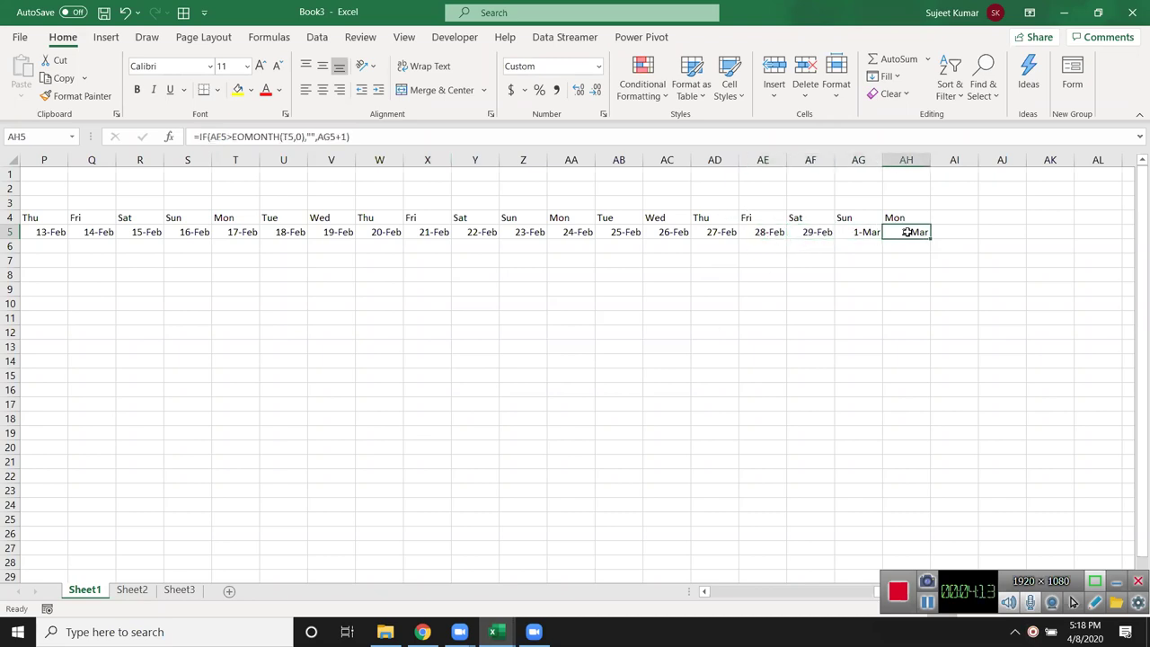
click(814, 231)
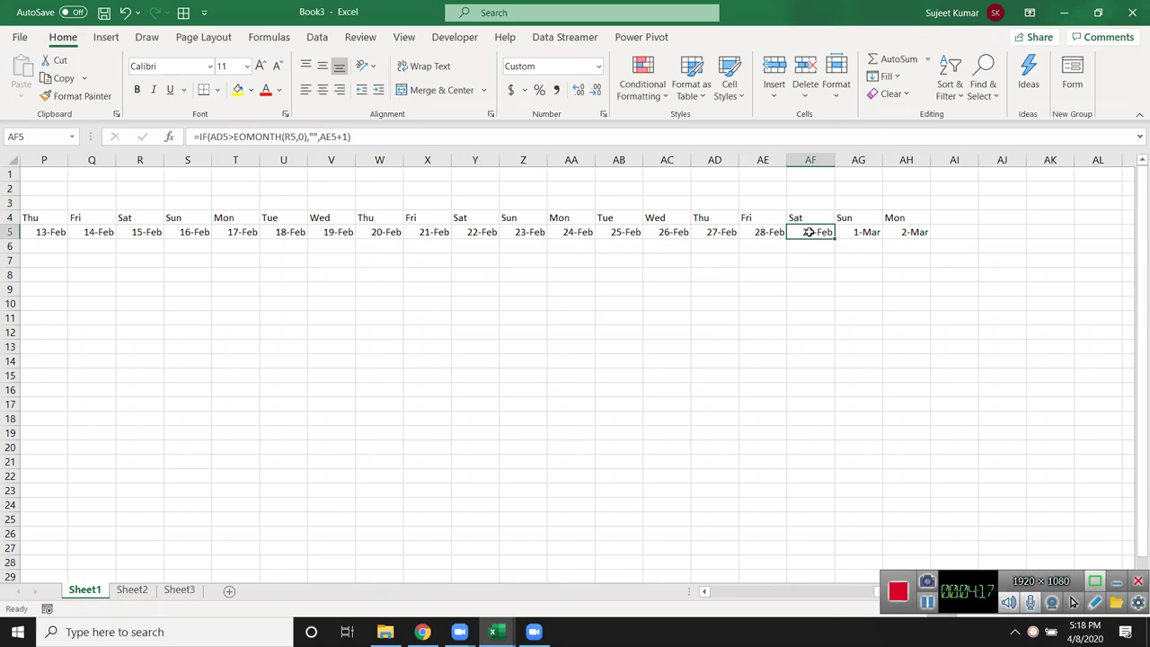
double_click(808, 232)
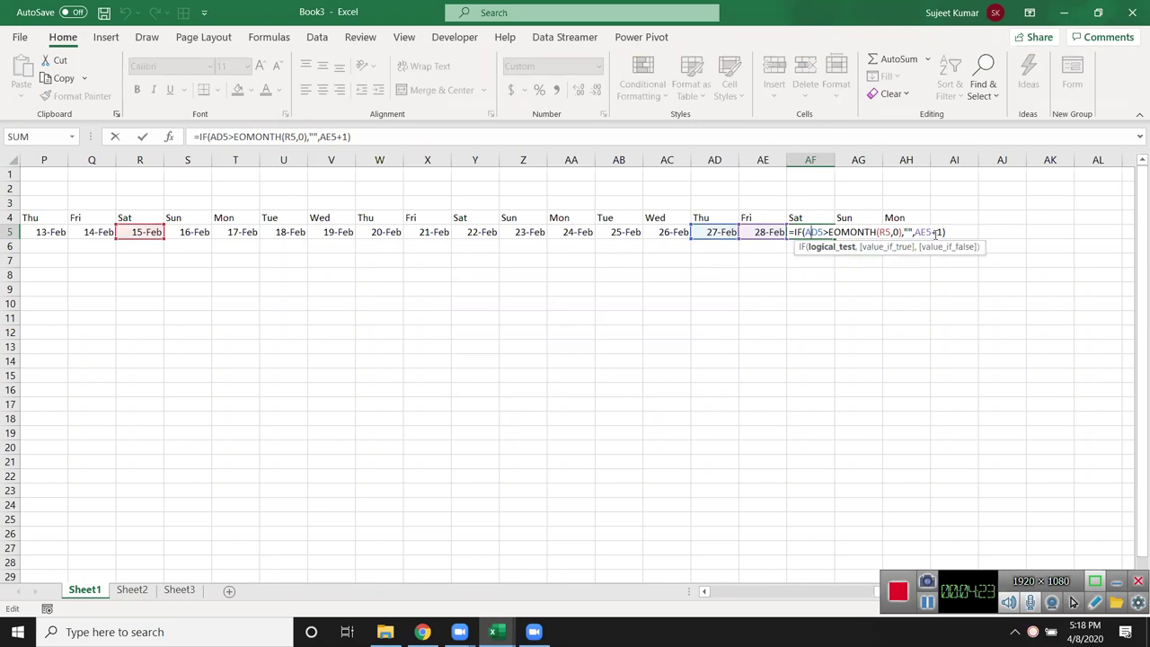
Rewrite AF5 as =IF(AE5+1>EOMONTH(T5,0),"",AE5+1), accepting Excel's suggested correction.
key(ctrl+Return)
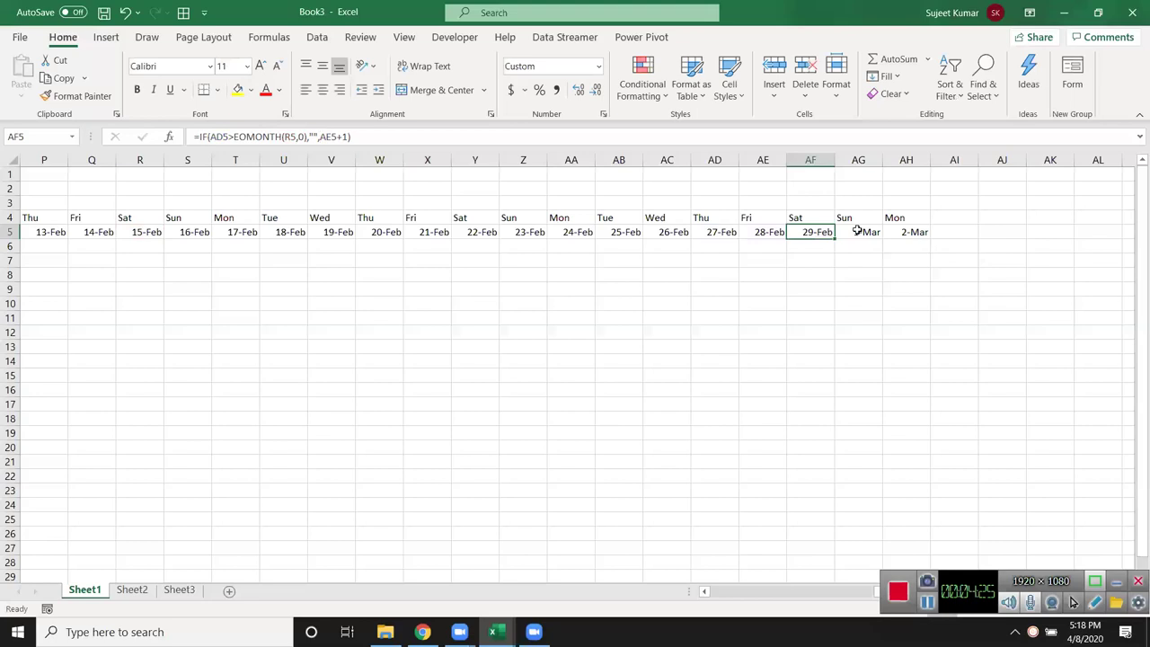
text(=IF()
key(Left)
text(+1>)
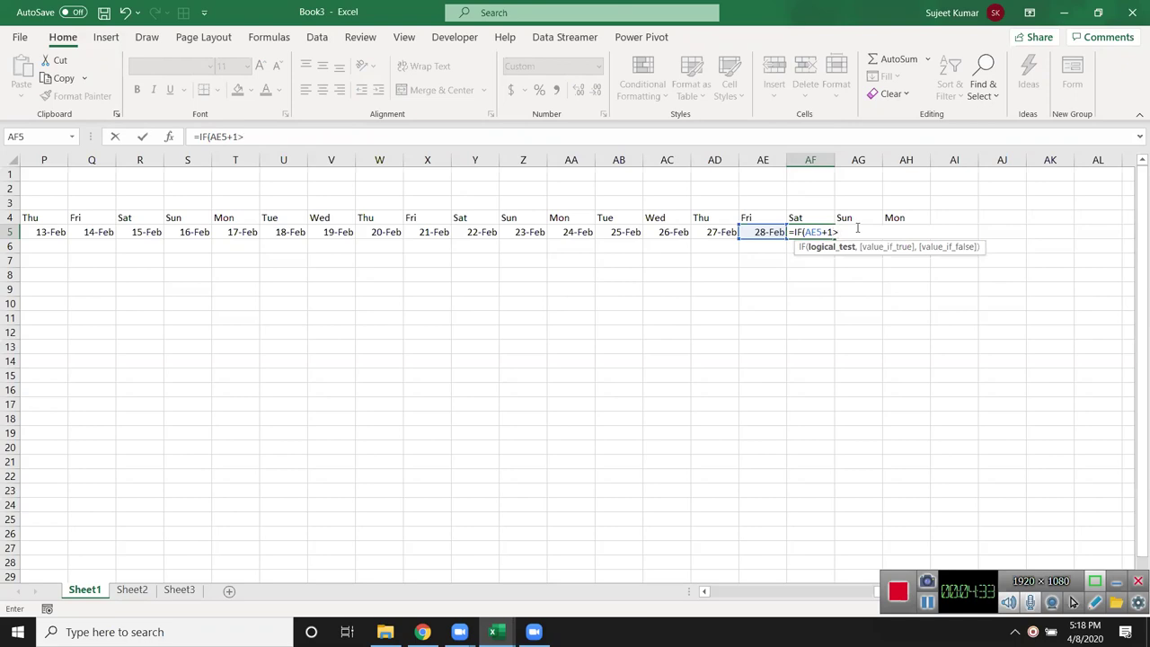
text(eo)
key(Tab)
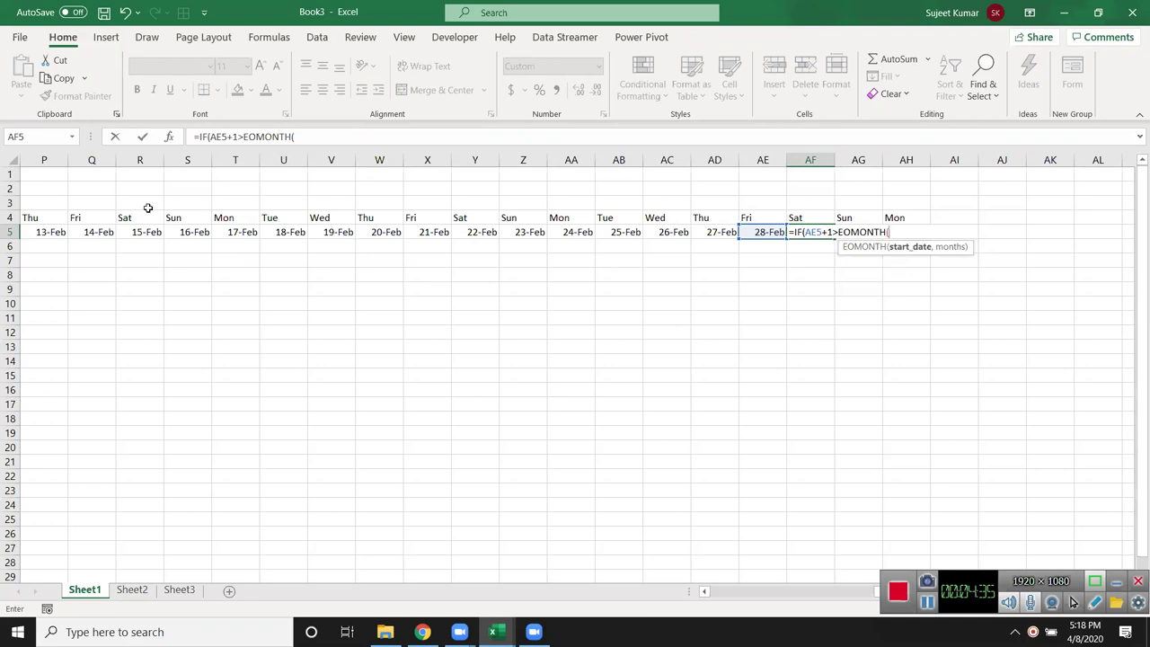
click(250, 232)
text(,0),"",)
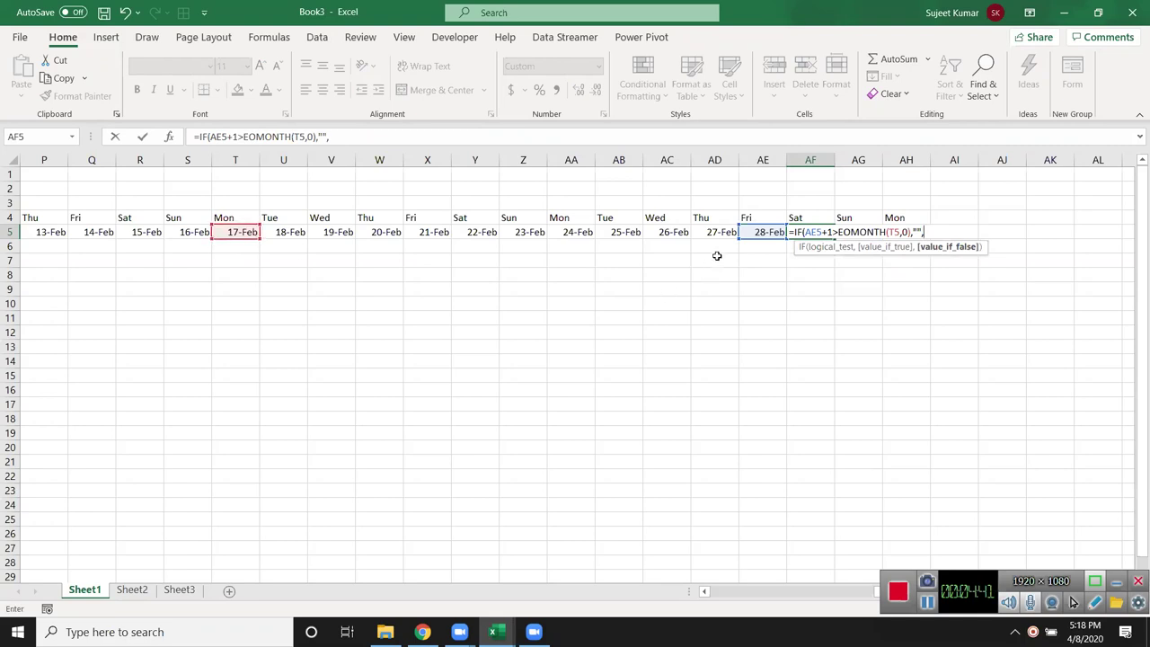
click(751, 232)
text(+1)
key(Return)
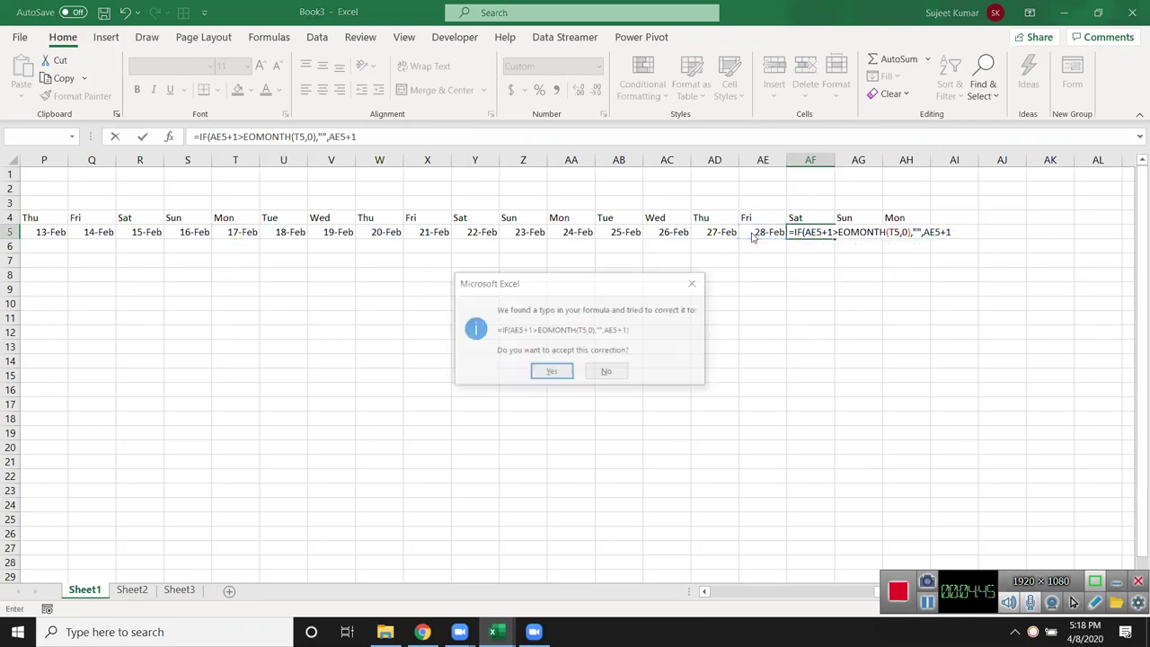
key(Return)
key(Up)
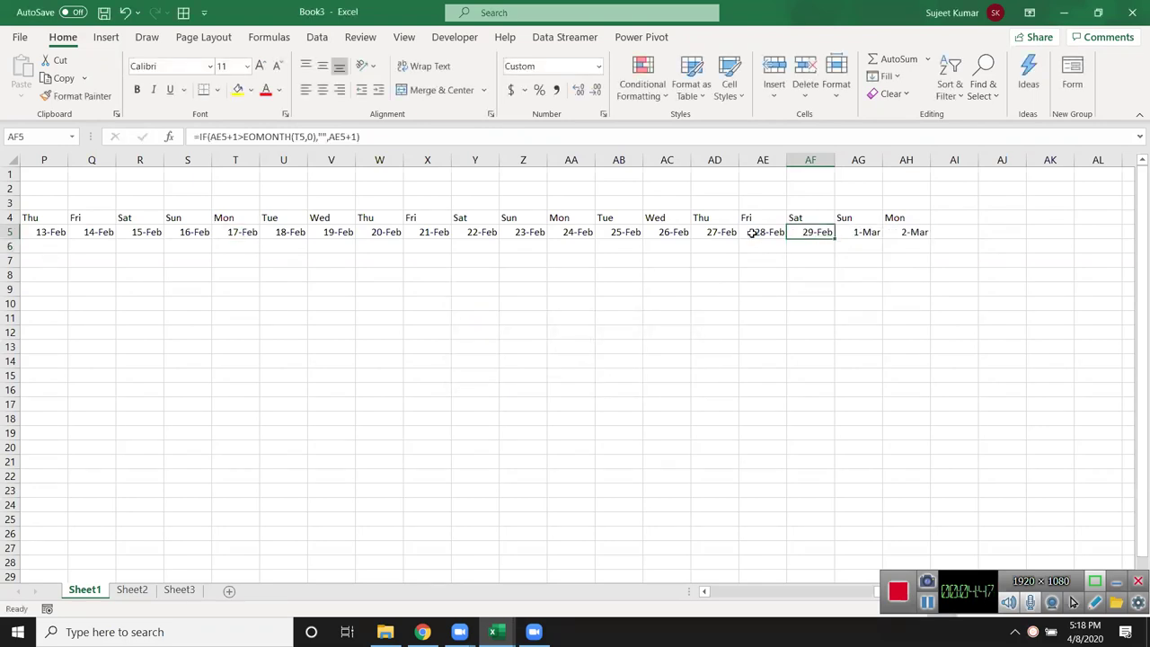
key(shift+Right)
key(shift+Right)
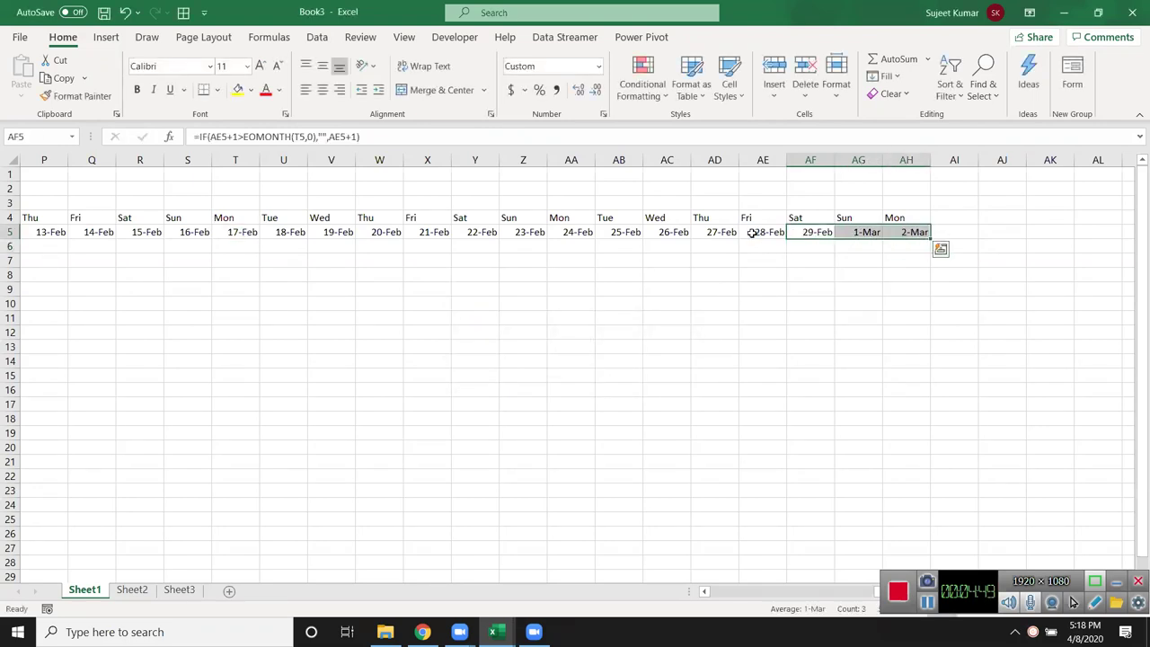
Copy AF5's end-of-month formula into AG5 and AH5.
key(ctrl+r)
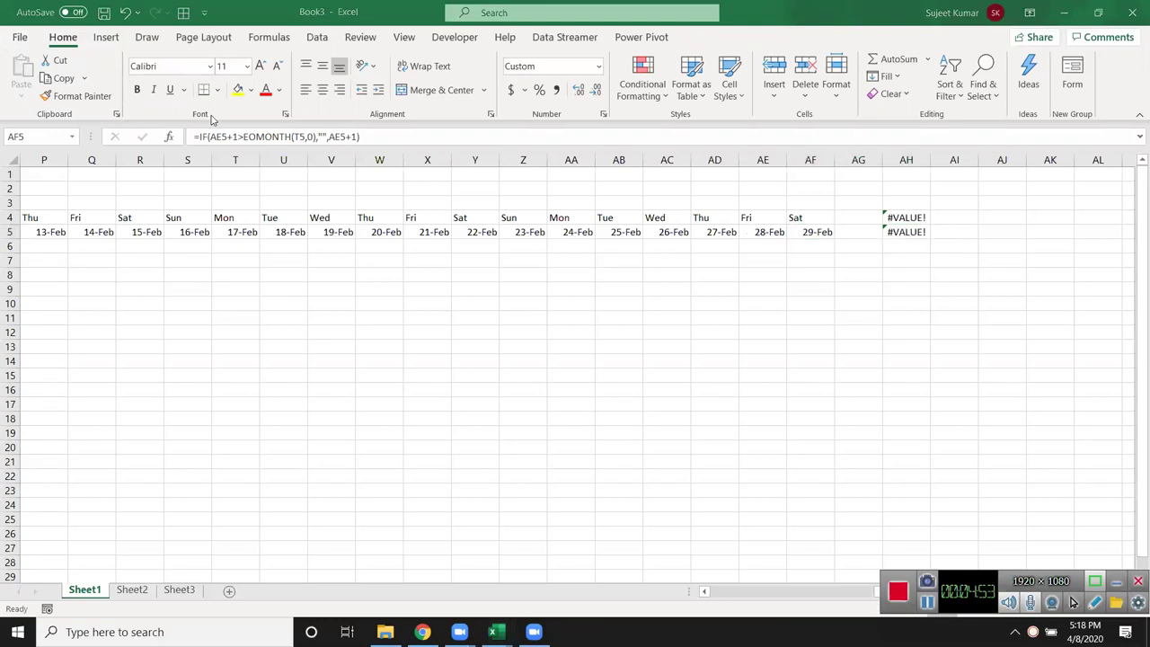
click(821, 231)
click(816, 232)
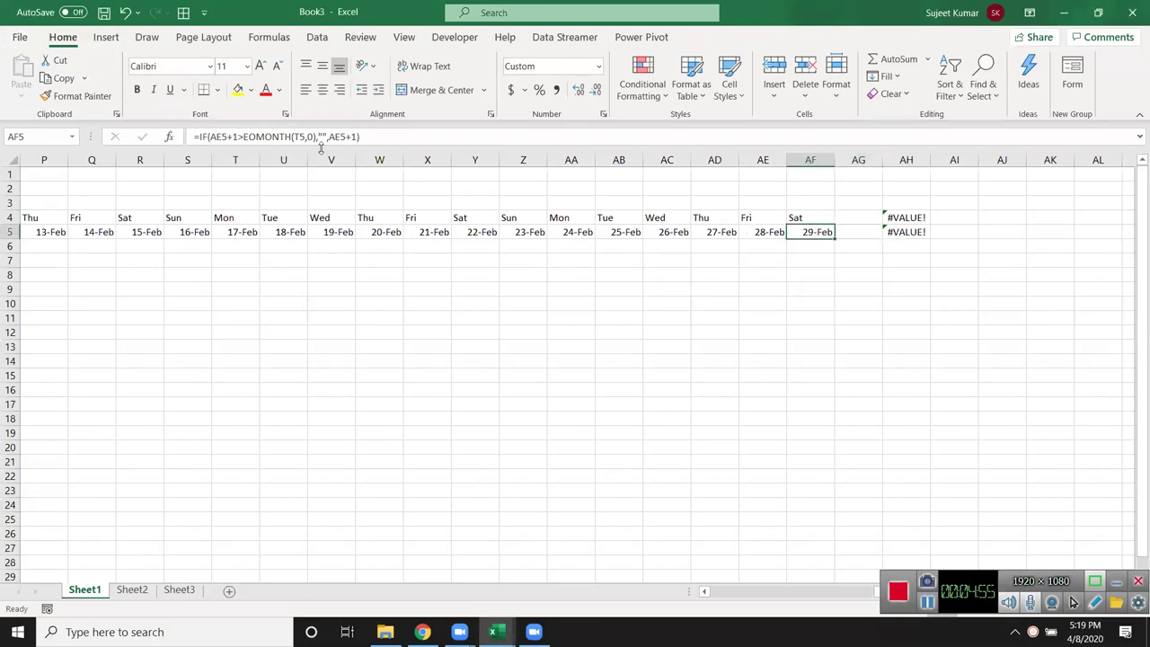
click(200, 137)
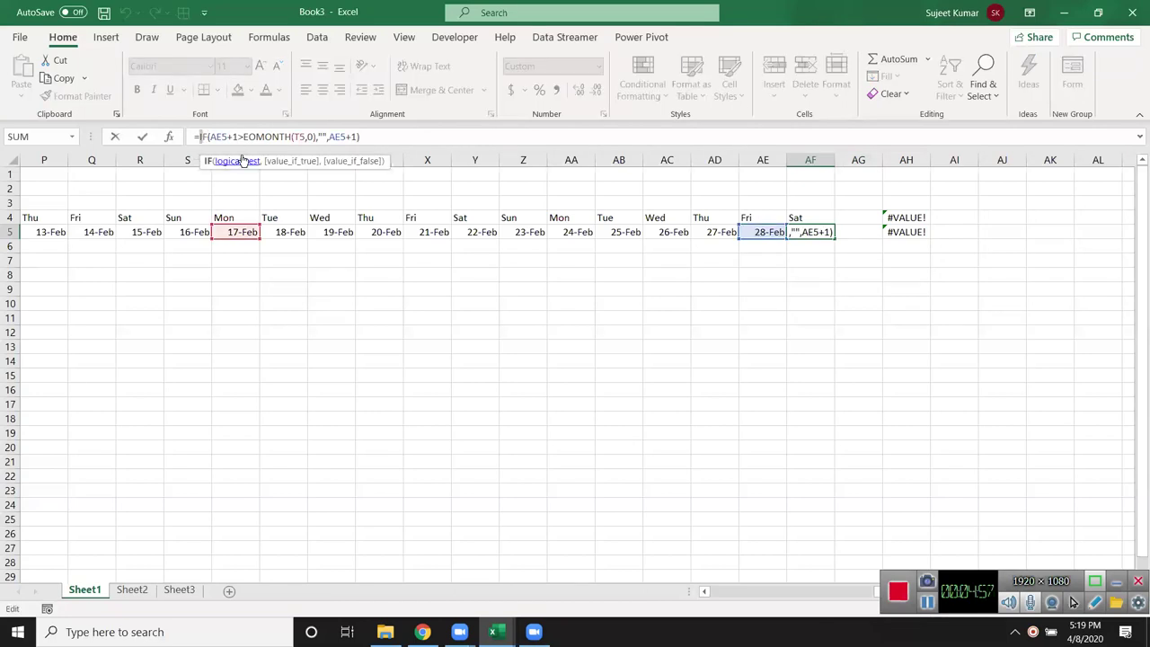
key(Escape)
key(Escape)
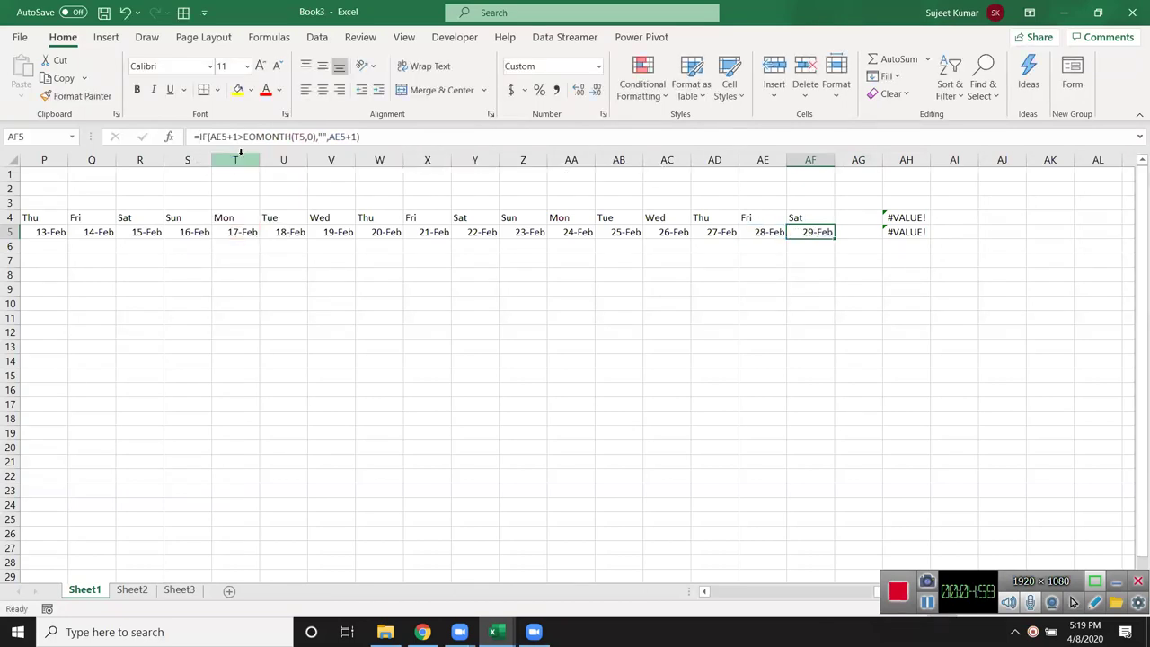
Wrap AF5 in IFERROR(...,"") and fill it across AG5:AH5 so they go blank.
key(F2)
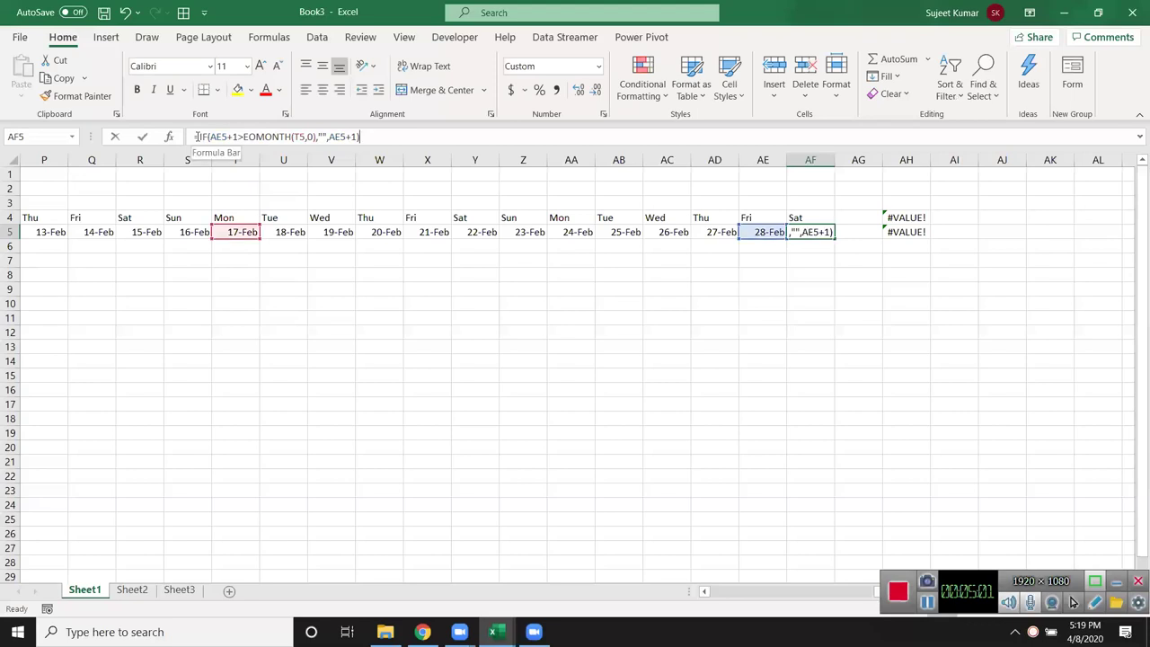
text(IF)
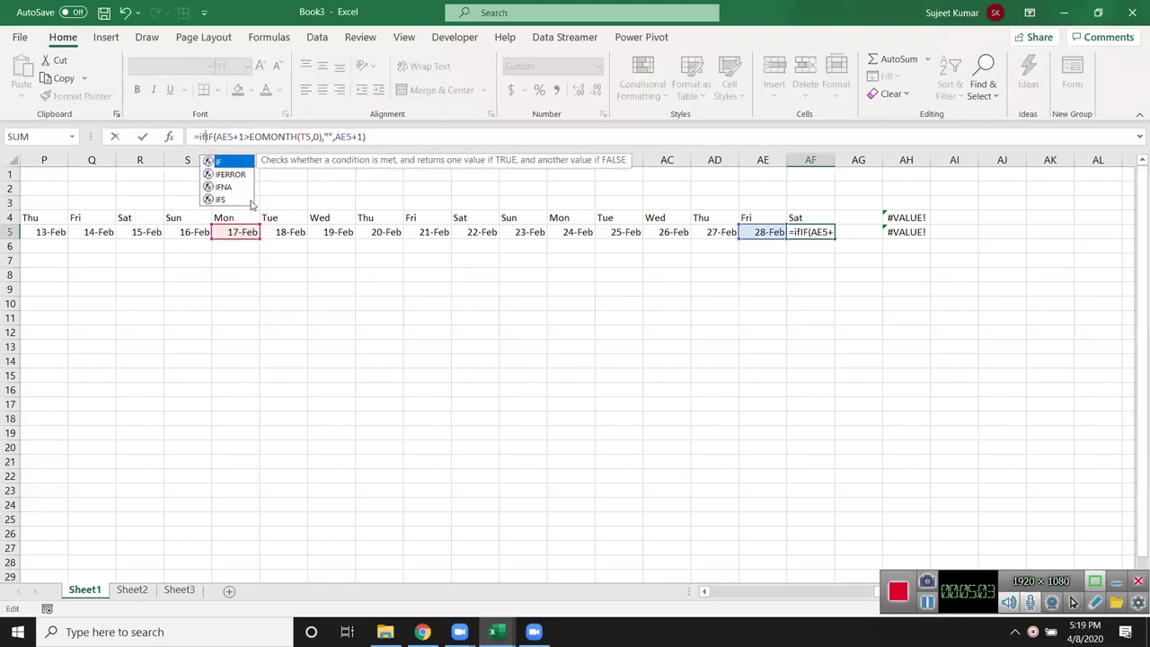
text(ERROR()
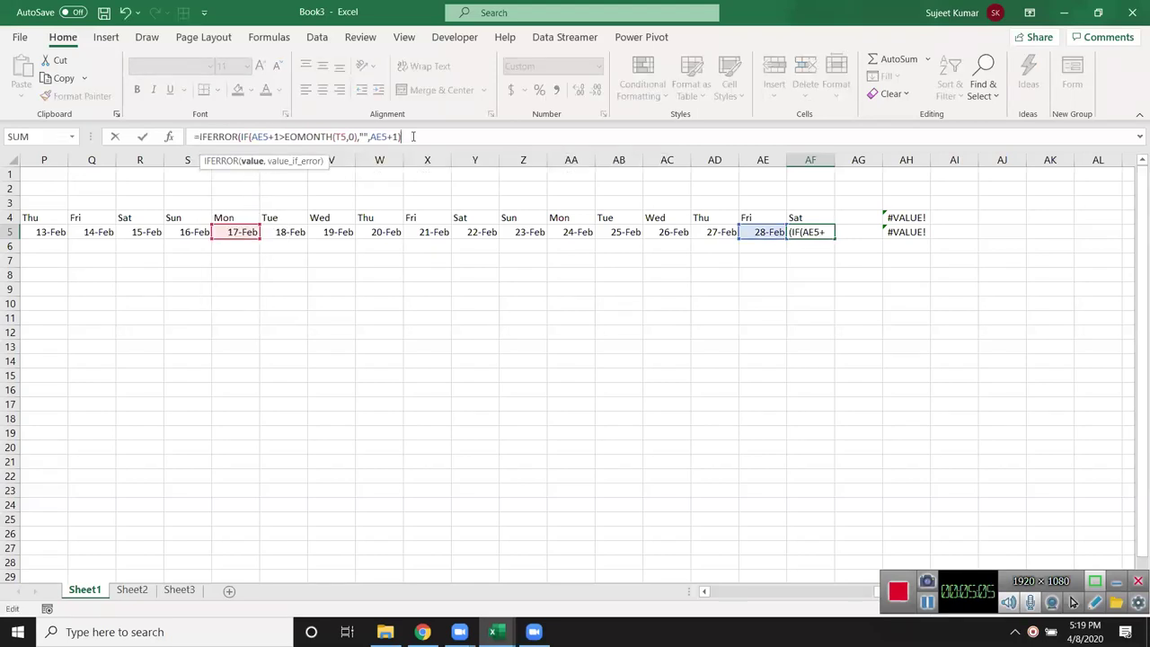
text(,"")
key(BackSpace)
key(BackSpace)
text("")
key(Return)
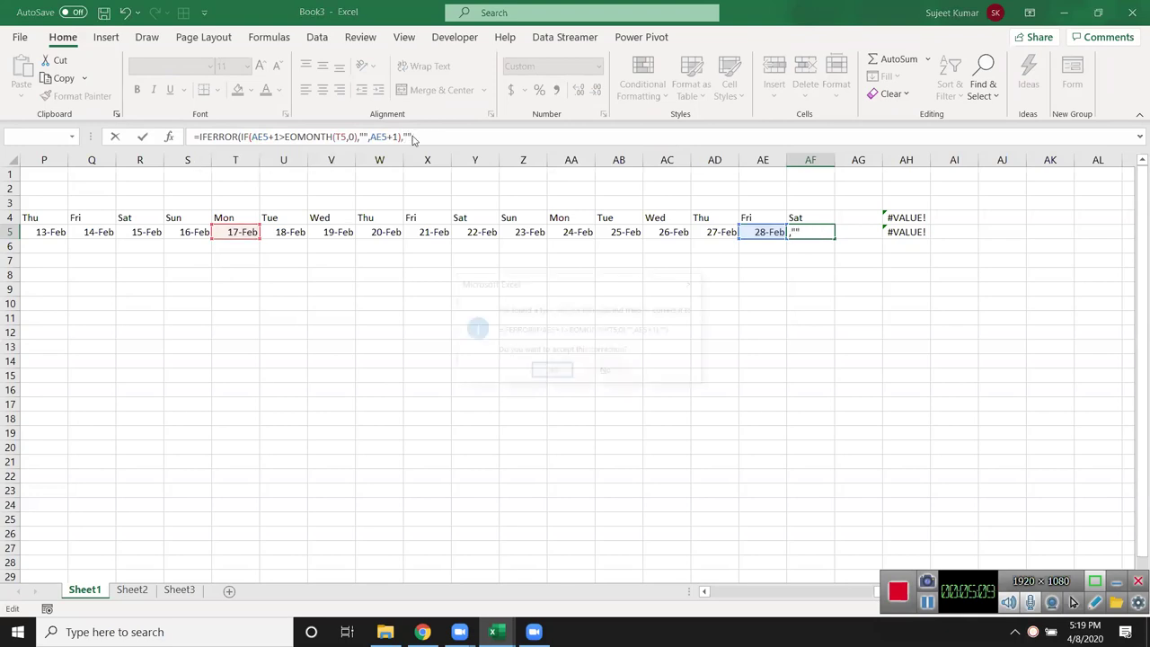
key(Return)
key(Up)
key(shift+Right)
key(shift+Right)
key(ctrl+r)
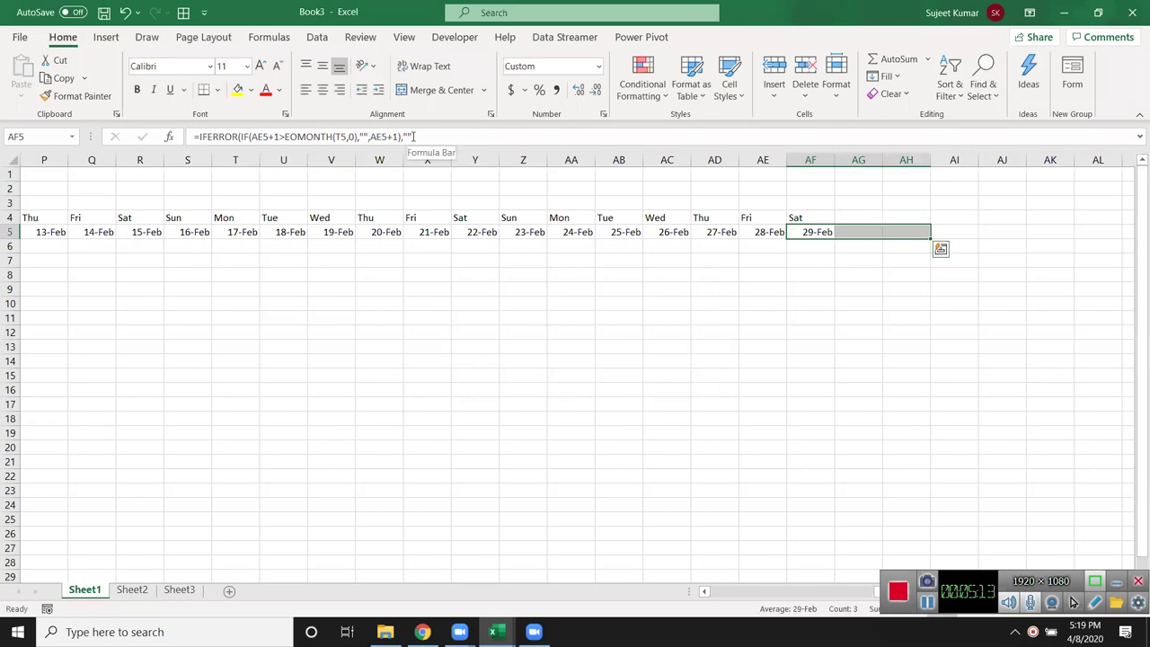
key(shift+Left)
key(shift+Left)
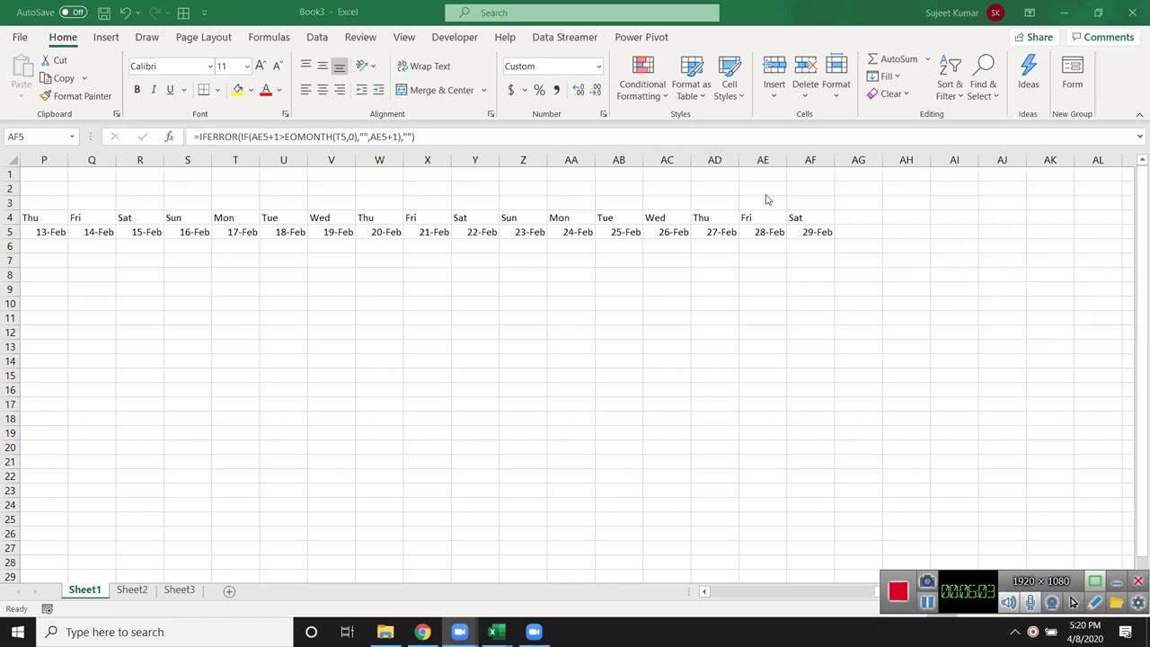
Set D5 to 1/1 and confirm row 5 runs 1-Jan to 31-Jan in AH5.
click(804, 233)
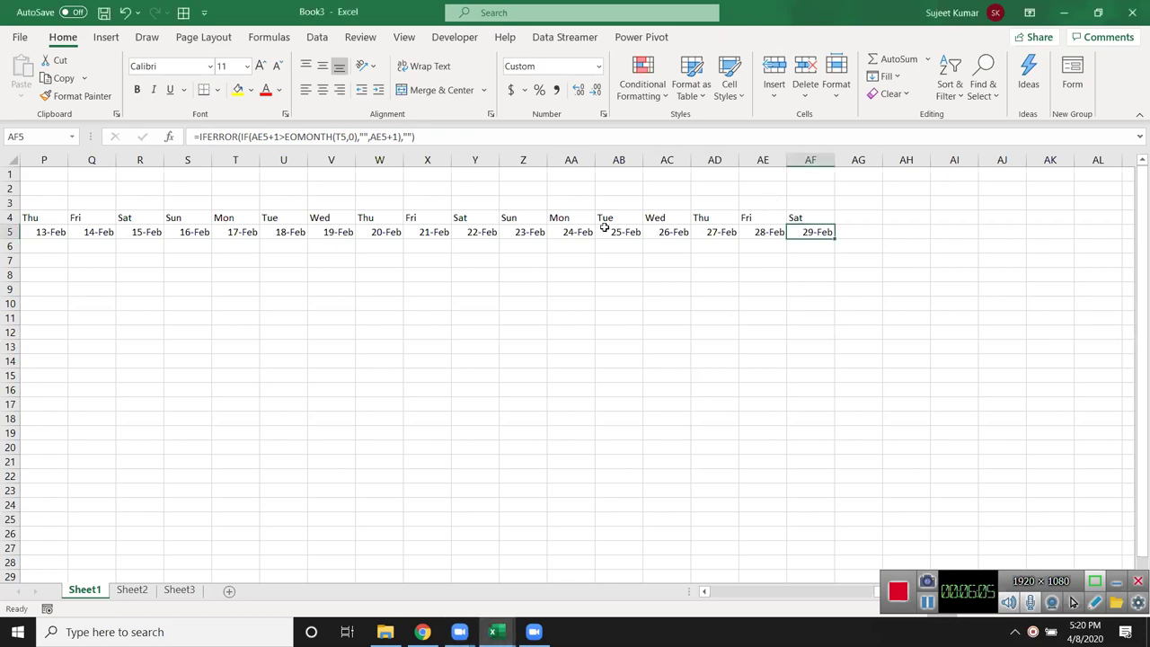
key(ctrl+Left)
key(Right)
key(Right)
key(Right)
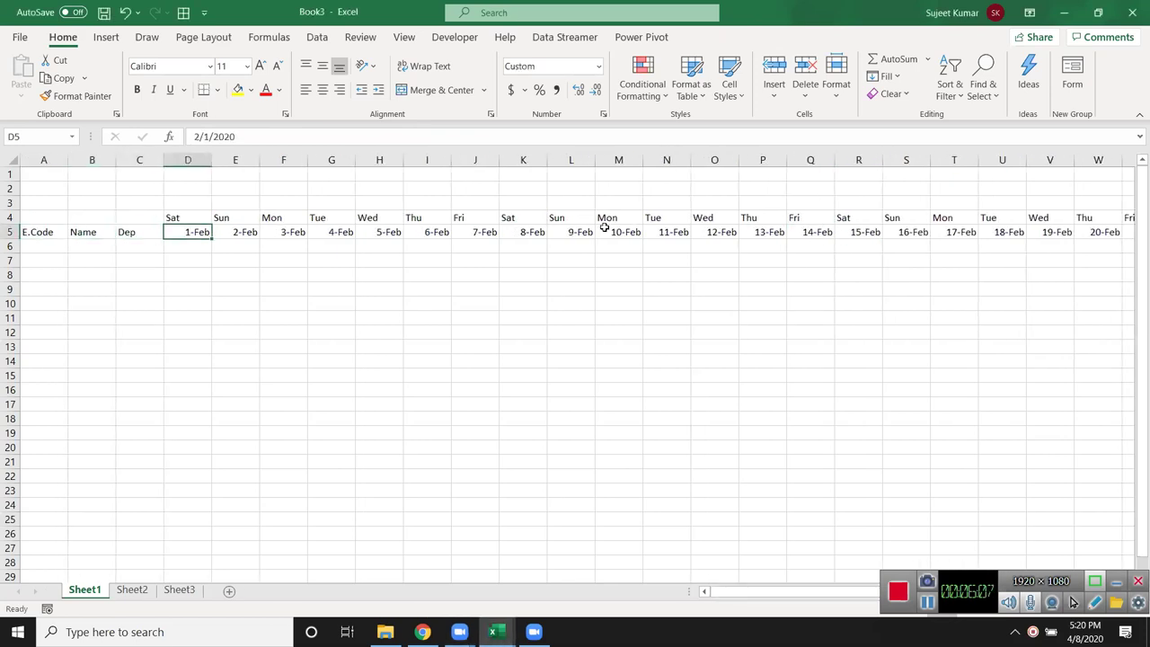
text(1/1)
key(ctrl+Return)
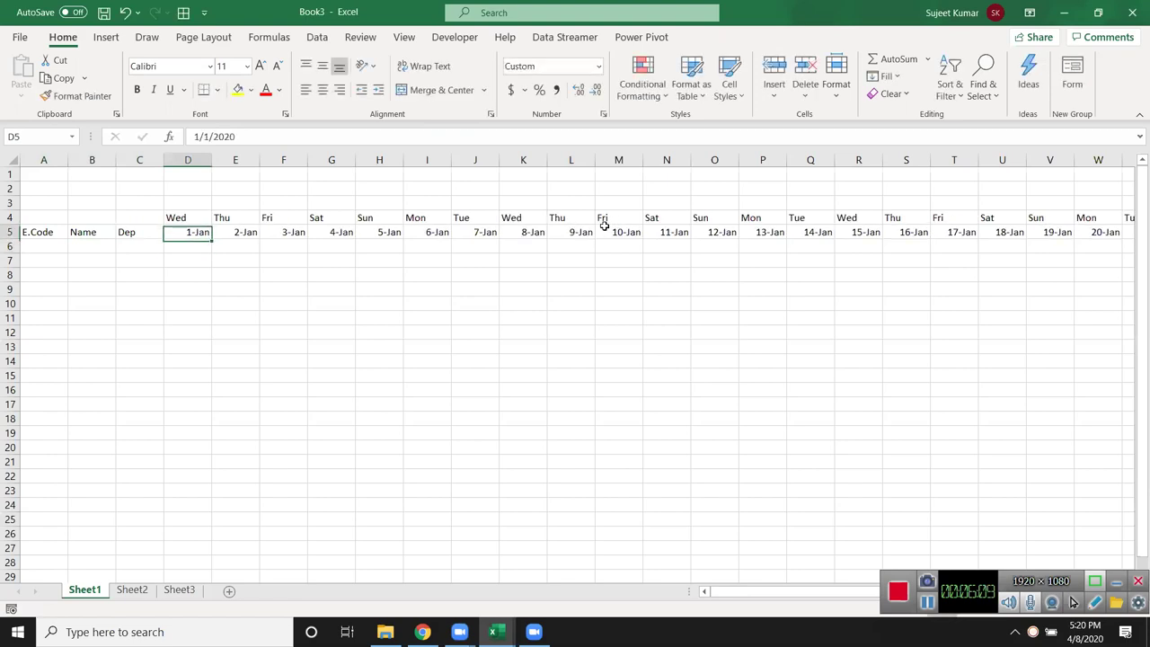
key(ctrl+Right)
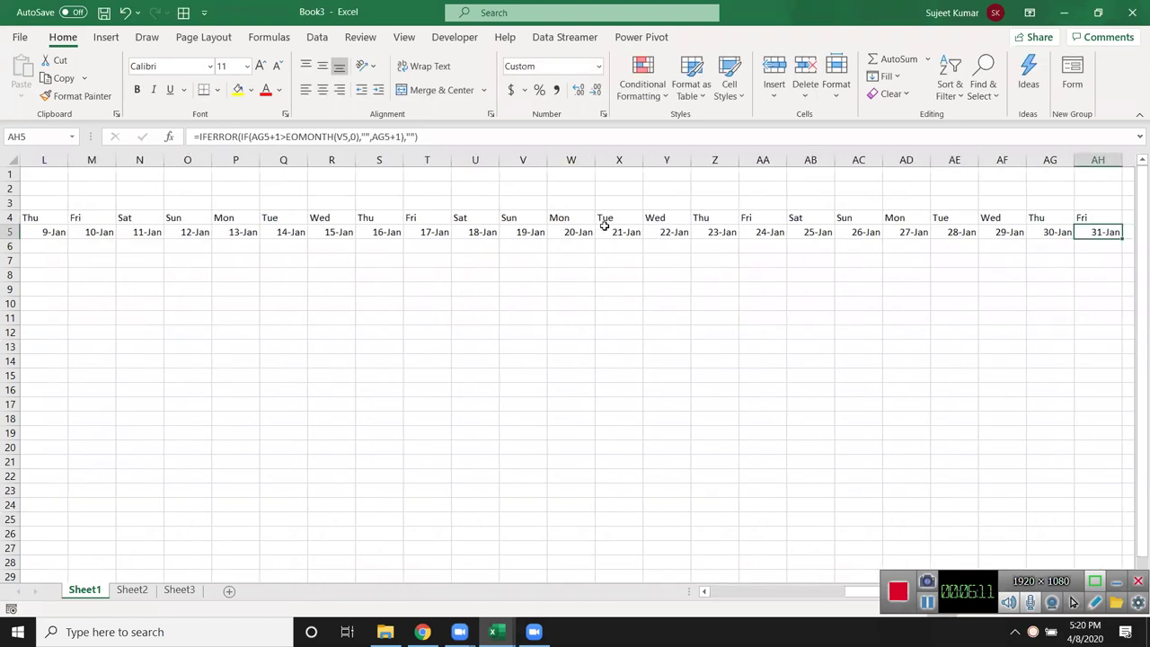
key(ctrl+Left)
key(Right)
key(Right)
key(Right)
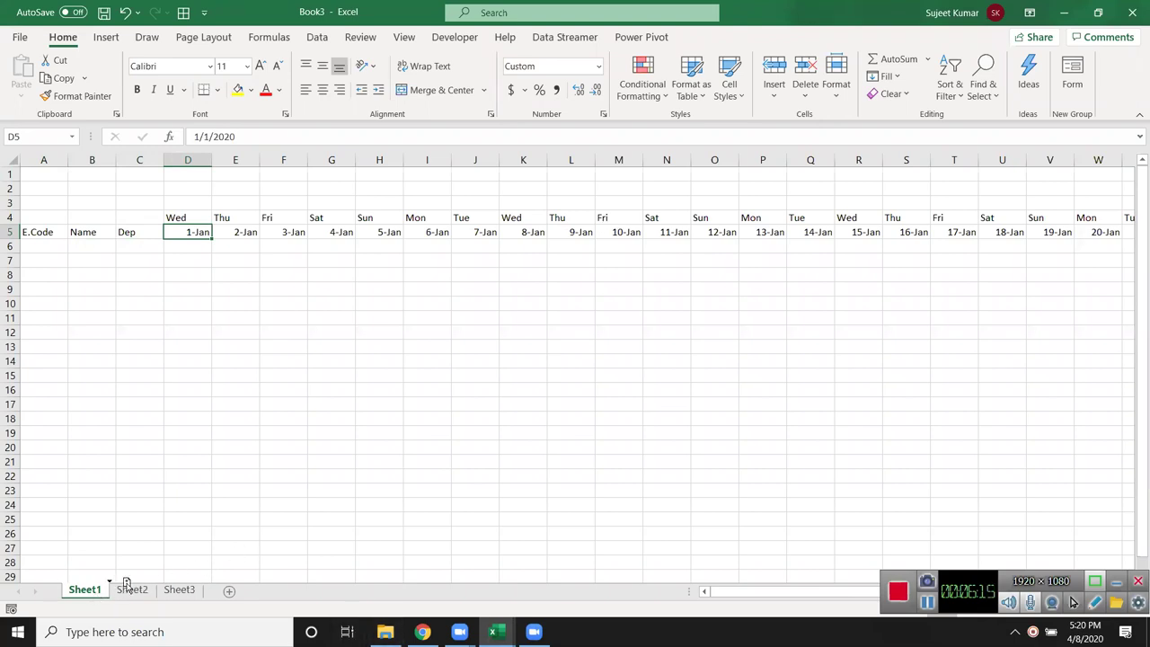
Ctrl-drag the Sheet1 tab to create the copy Sheet1 (2), placed before Sheet2.
drag(126, 584, 125, 585)
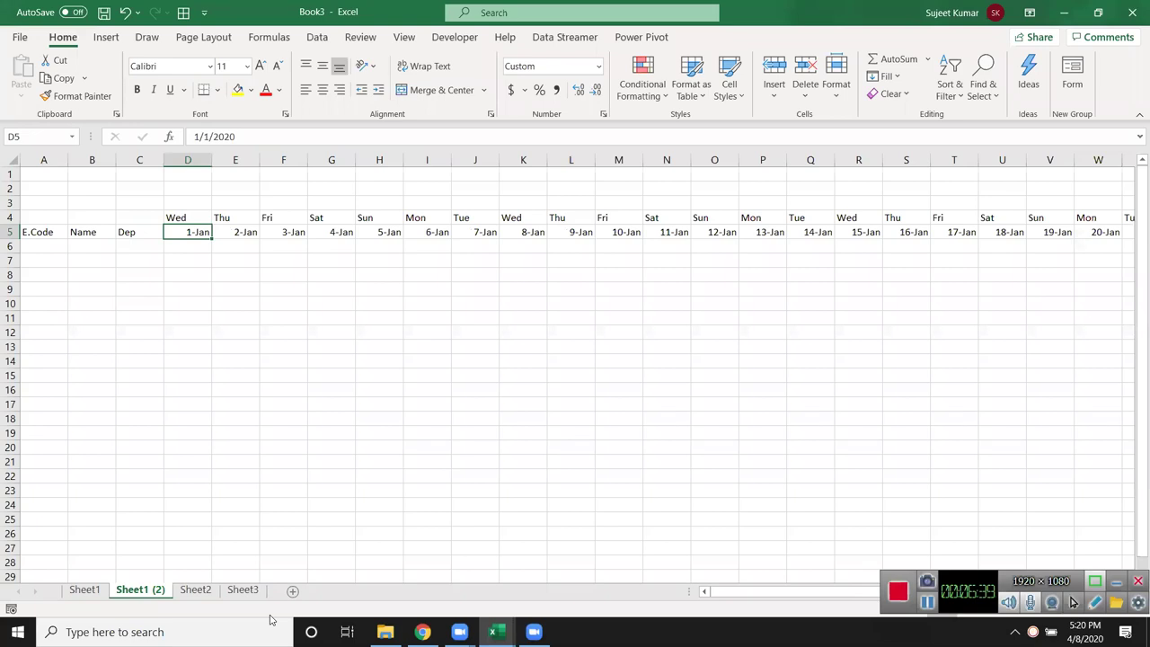
text(1/2)
text(2)
key(Return)
key(Up)
key(ctrl+Right)
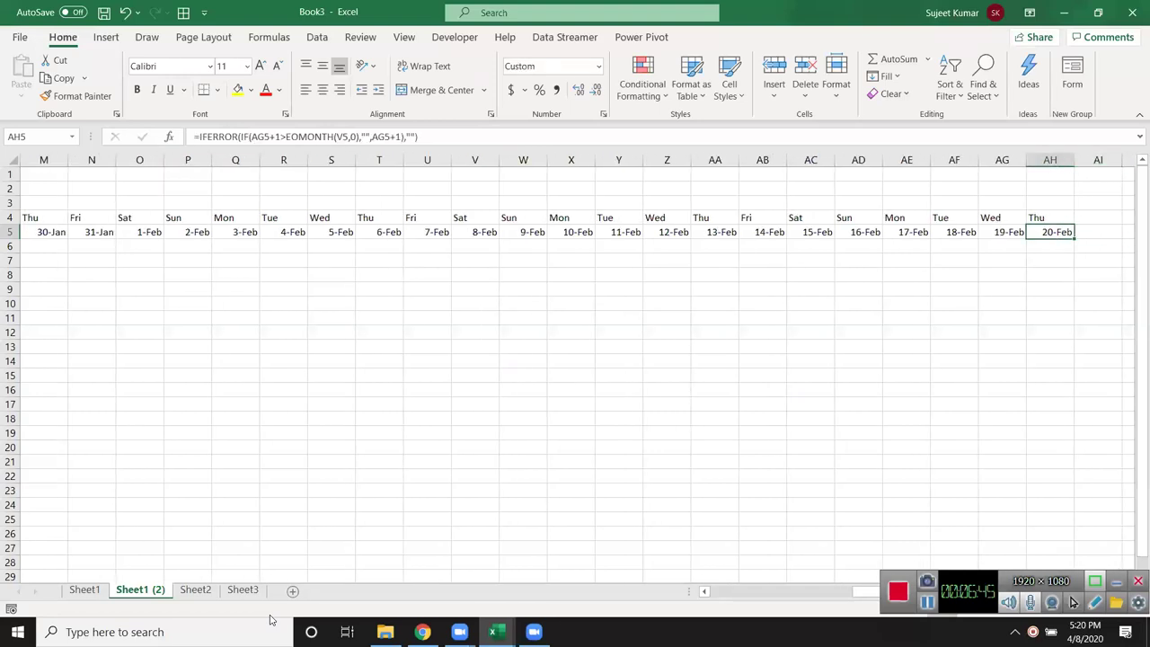
key(Left)
key(Right)
key(ctrl+Left)
key(Right)
key(Right)
key(Right)
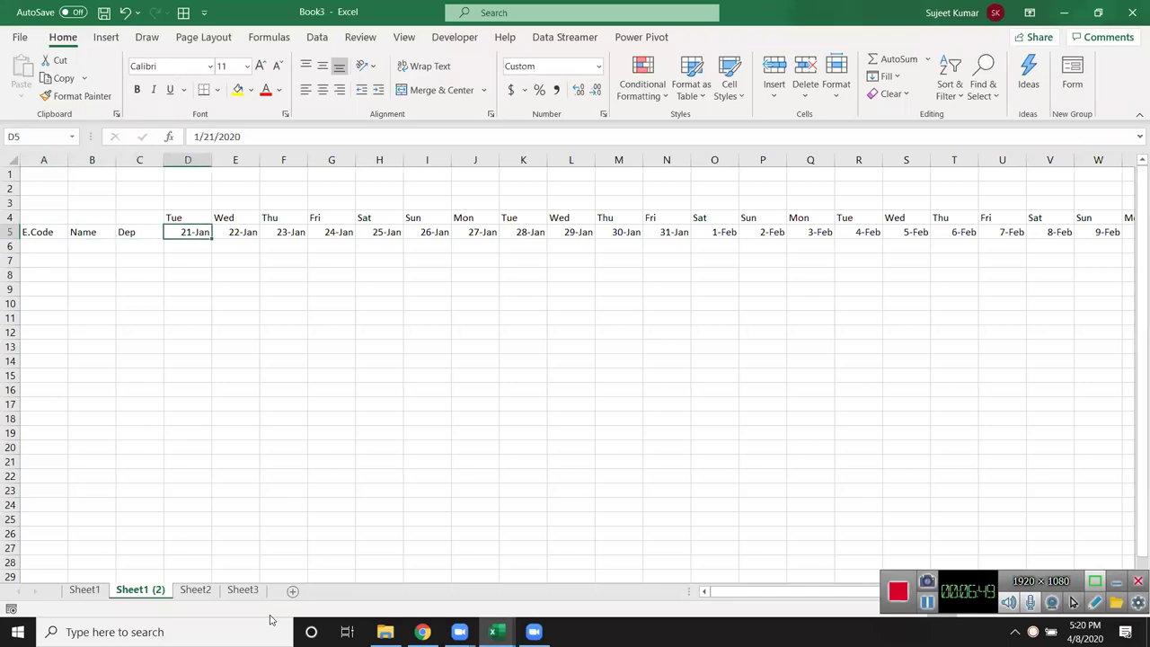
text(2/21)
key(ctrl+Return)
key(ctrl+Right)
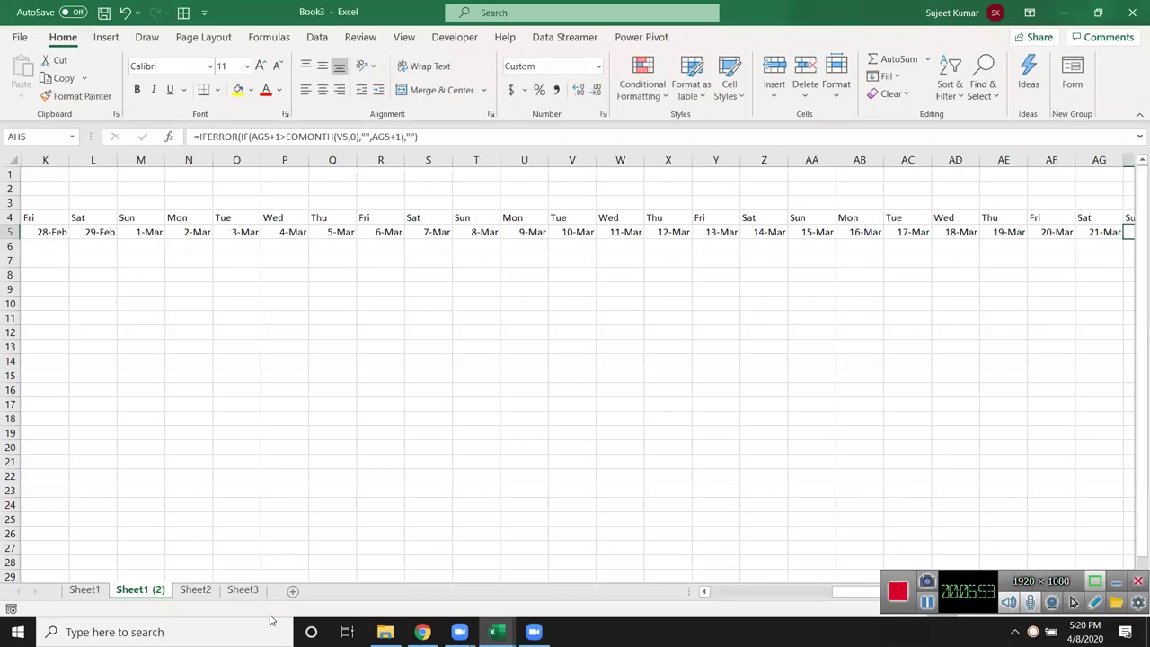
key(shift+Left)
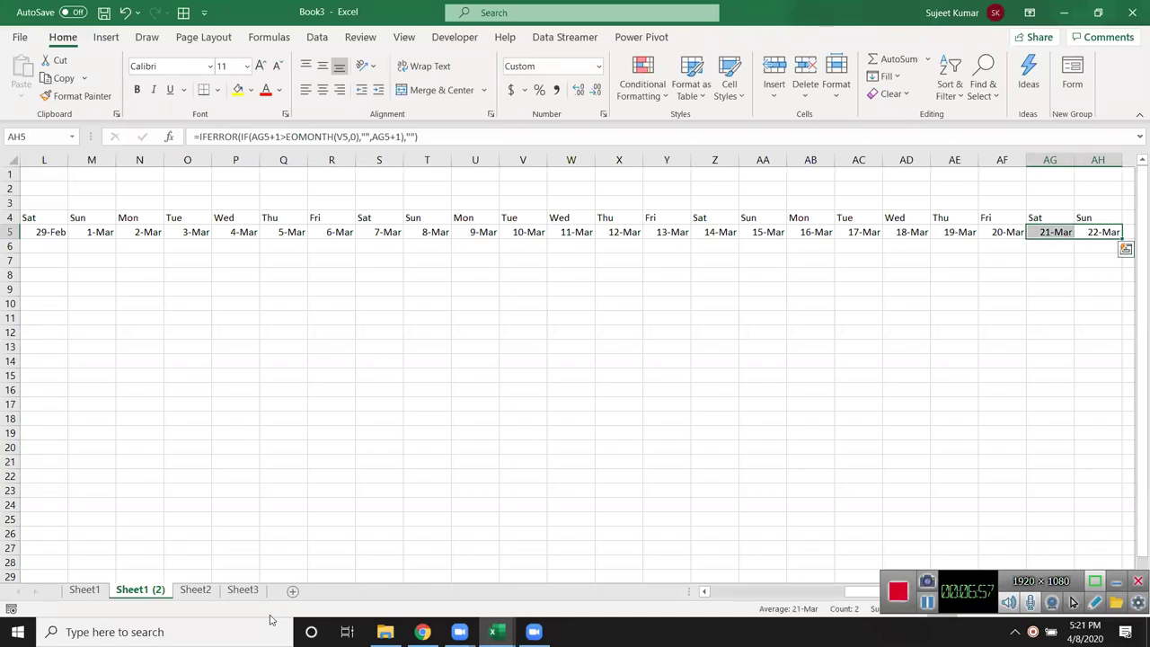
key(Left)
key(Left)
key(Left)
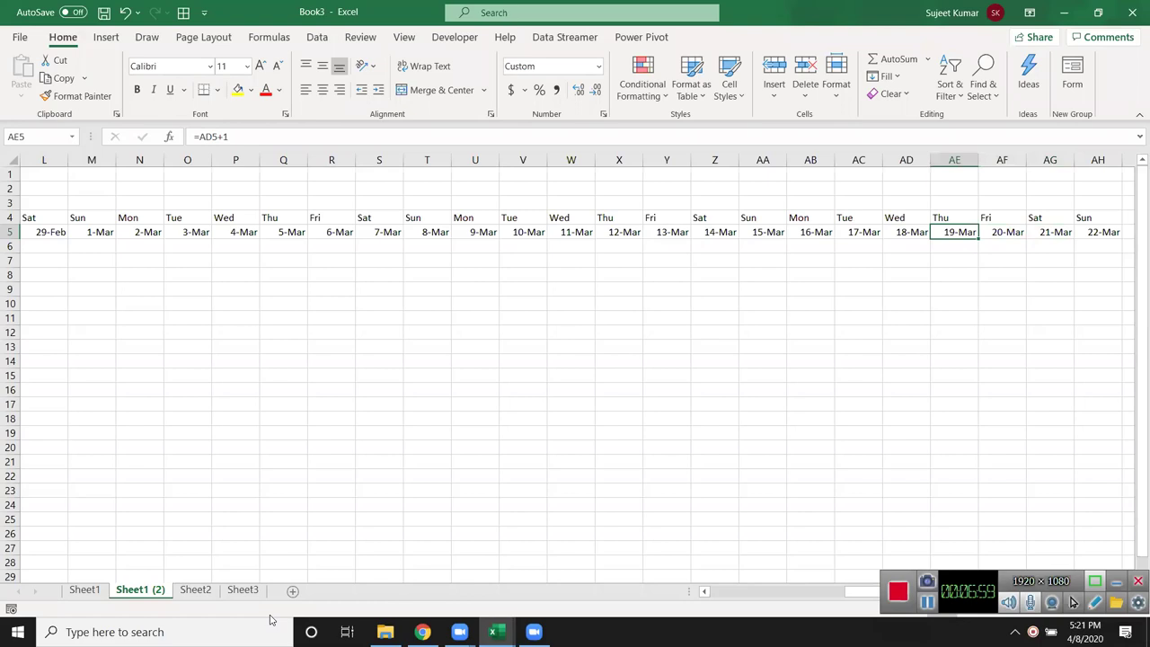
key(Right)
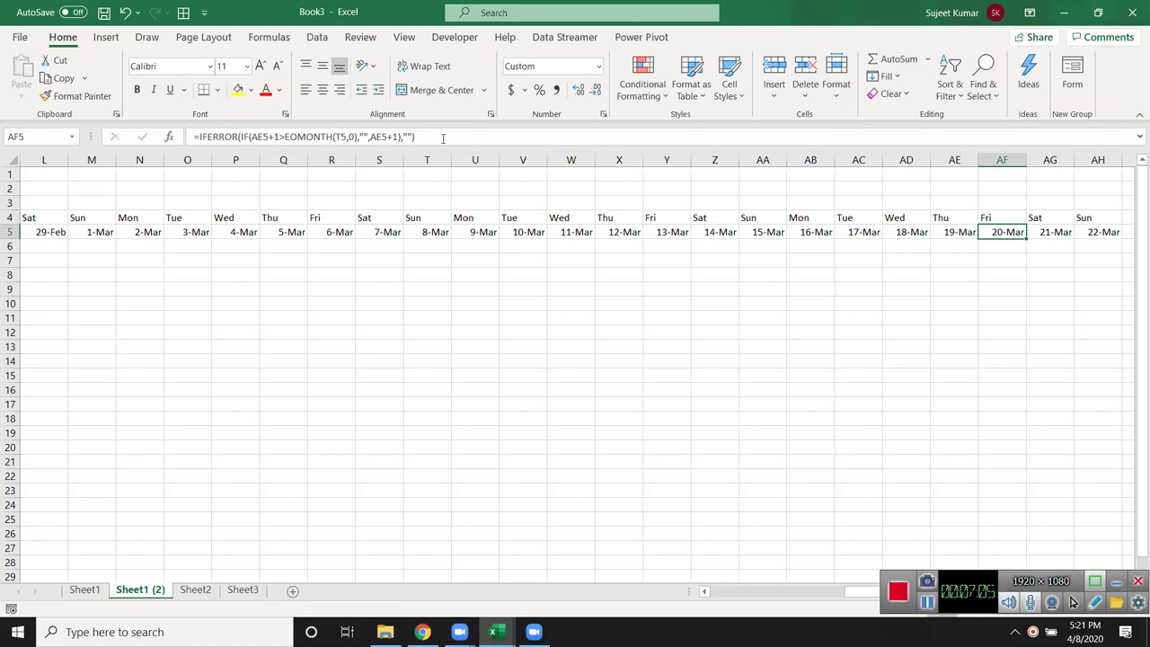
text(=if)
key(Return)
key(Escape)
key(Escape)
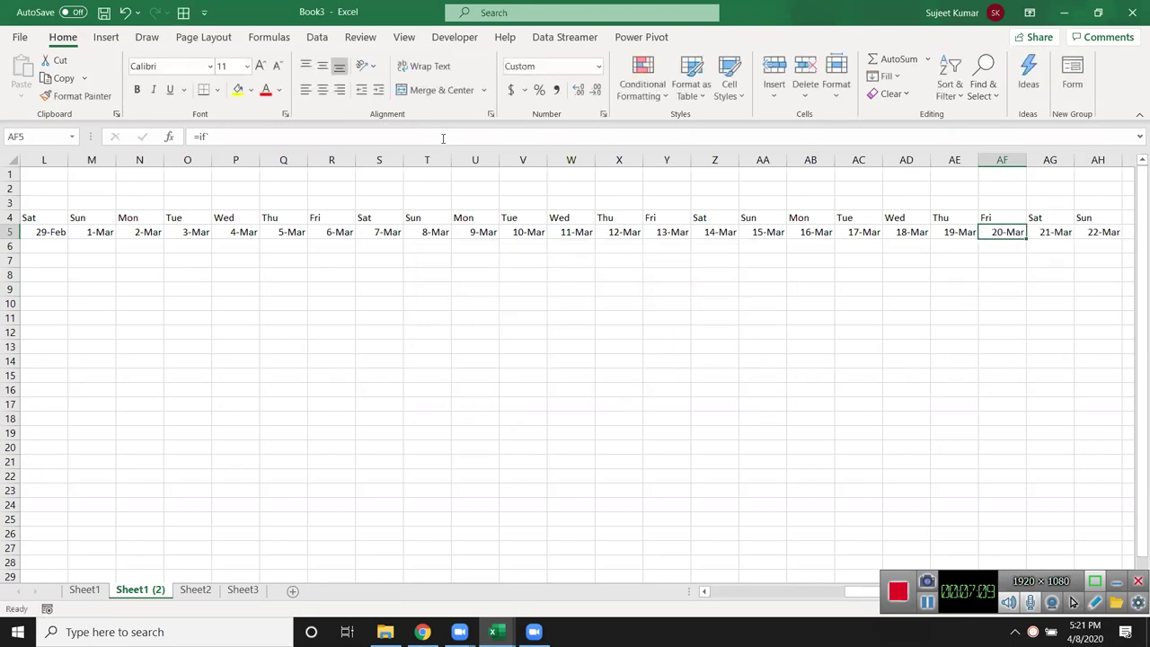
text(=if)
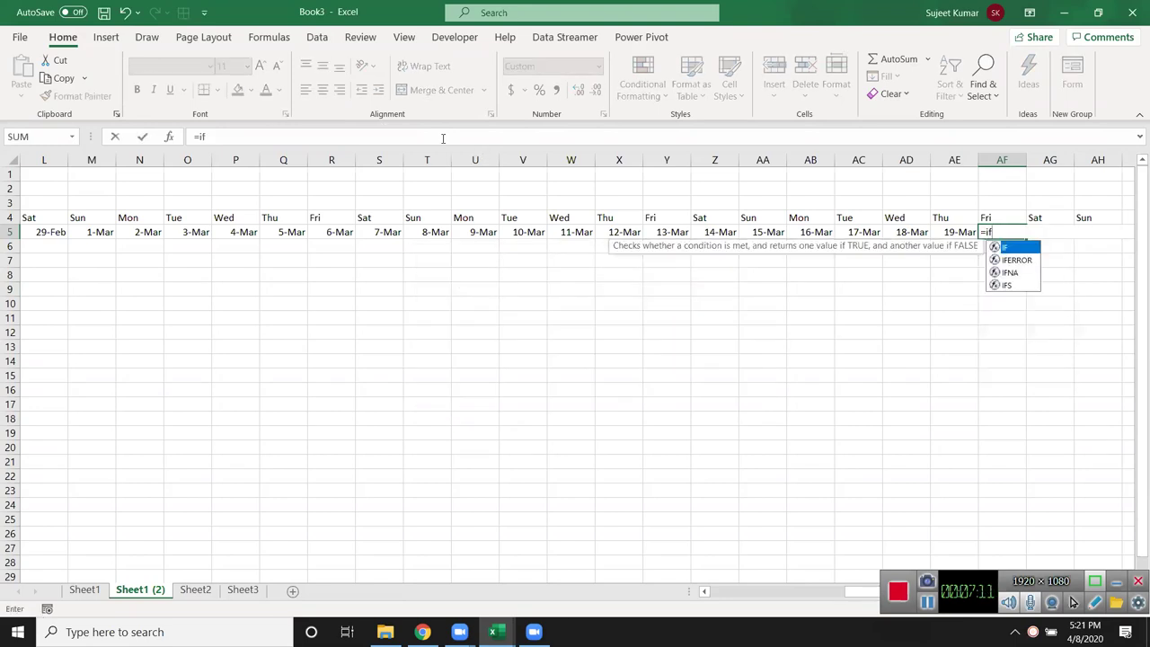
key(Tab)
key(Left)
text(+1)
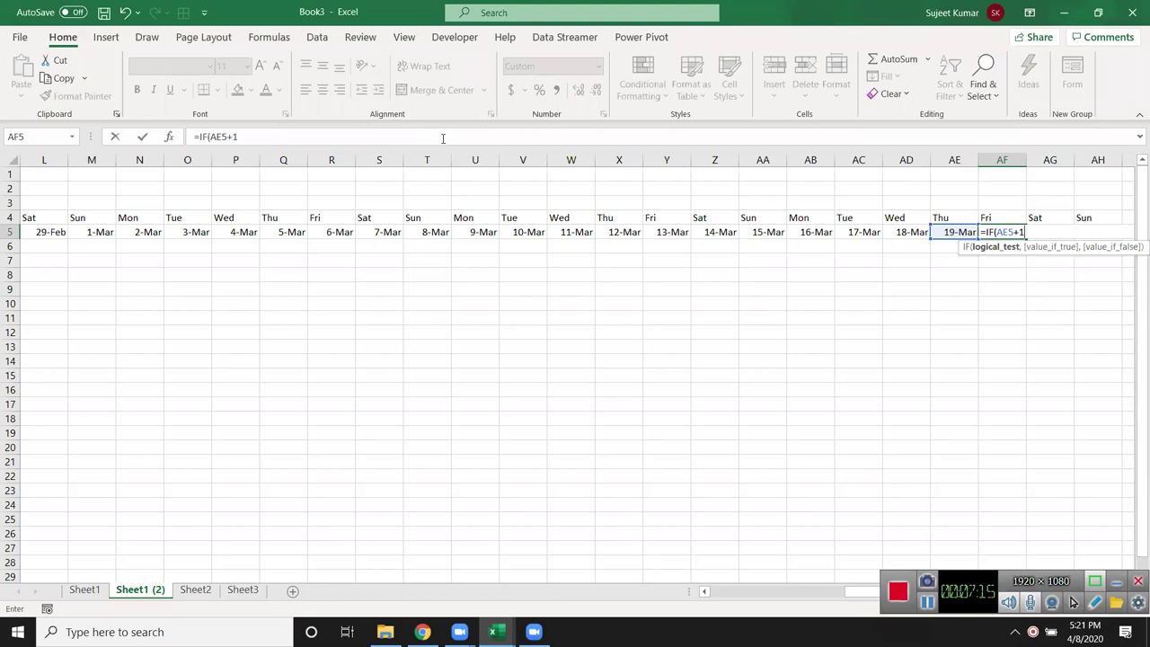
text(>)
drag(715, 590, 678, 563)
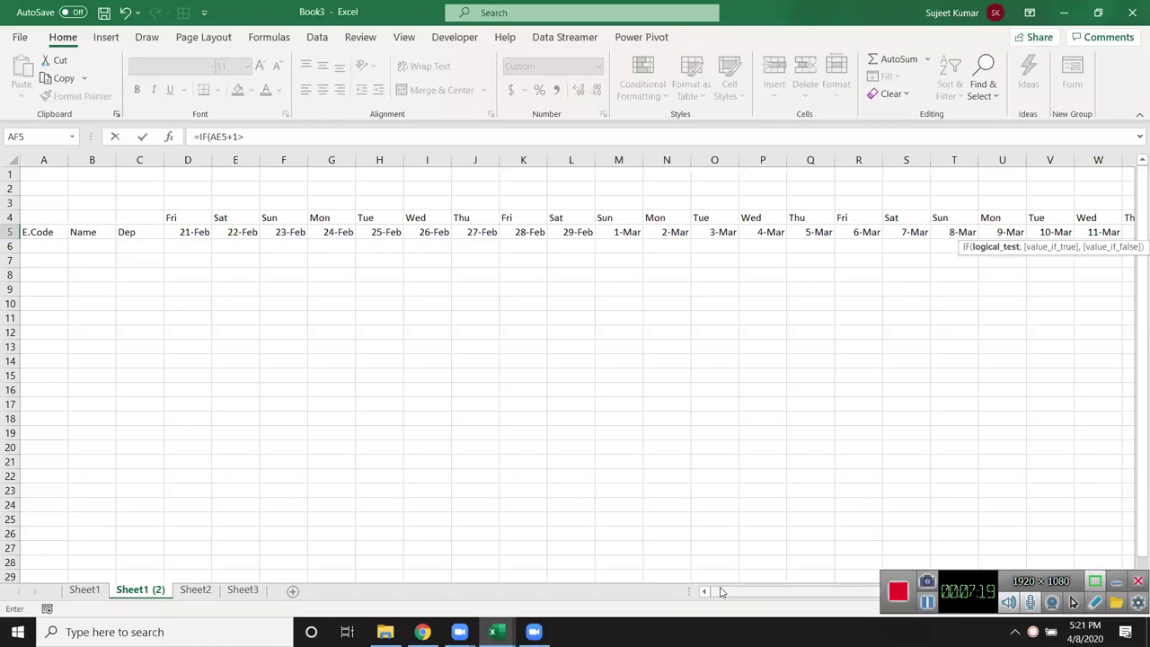
click(194, 232)
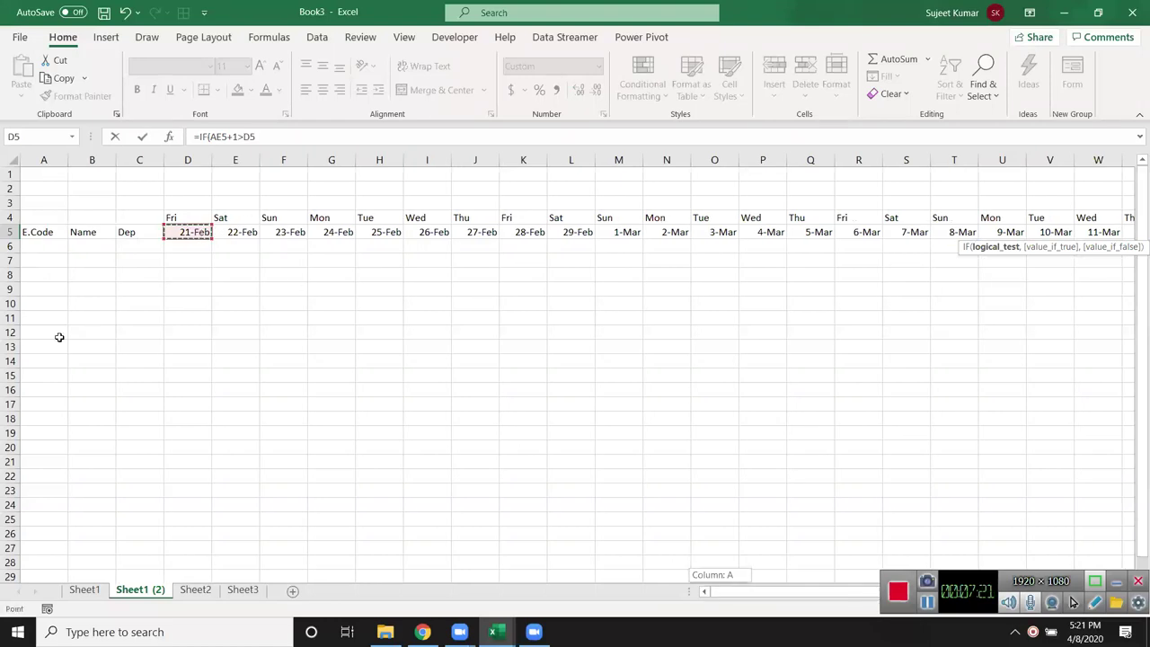
text(,)
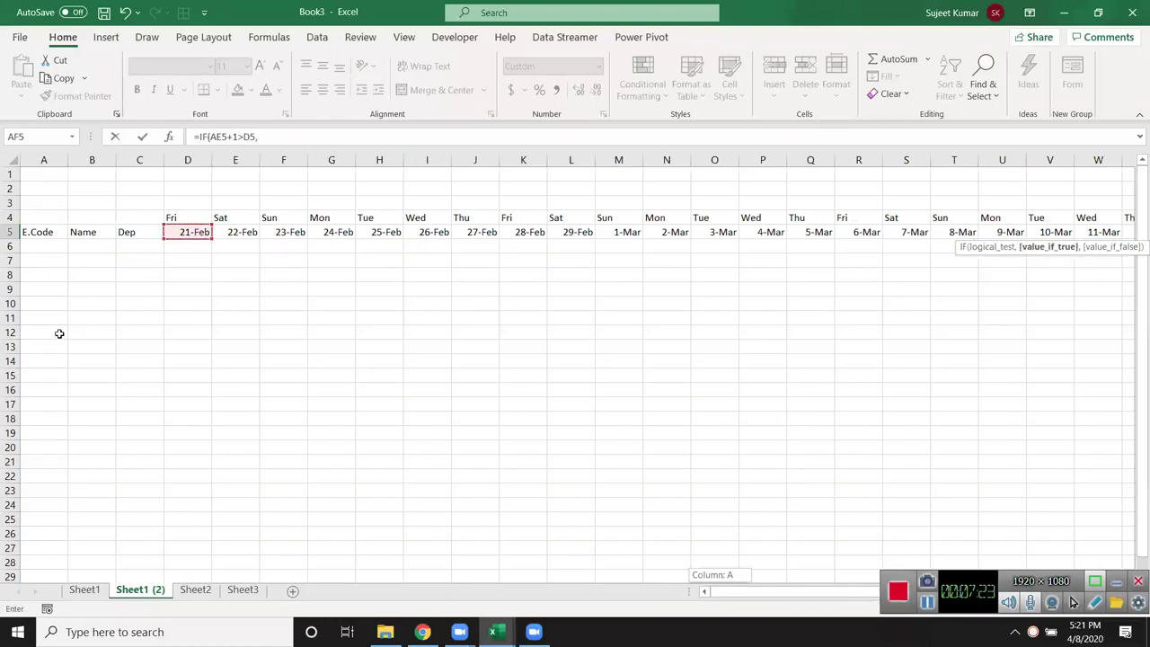
text("",)
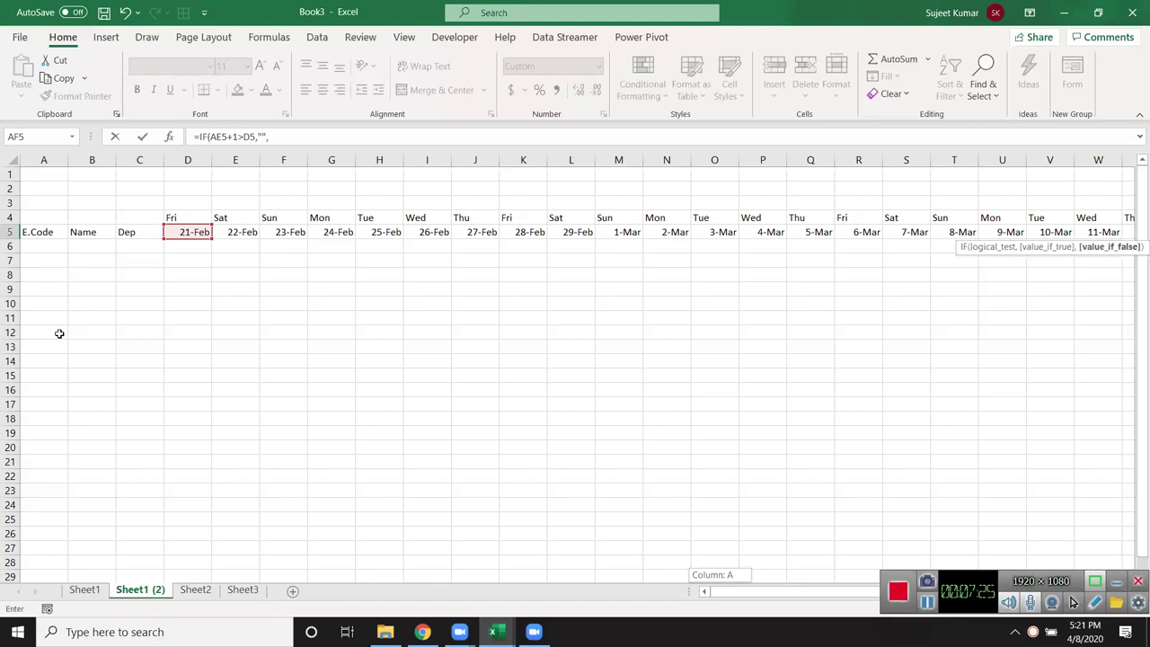
key(Left)
key(Left)
key(Right)
key(Right)
key(Right)
key(Left)
text(+)
key(Return)
key(Right)
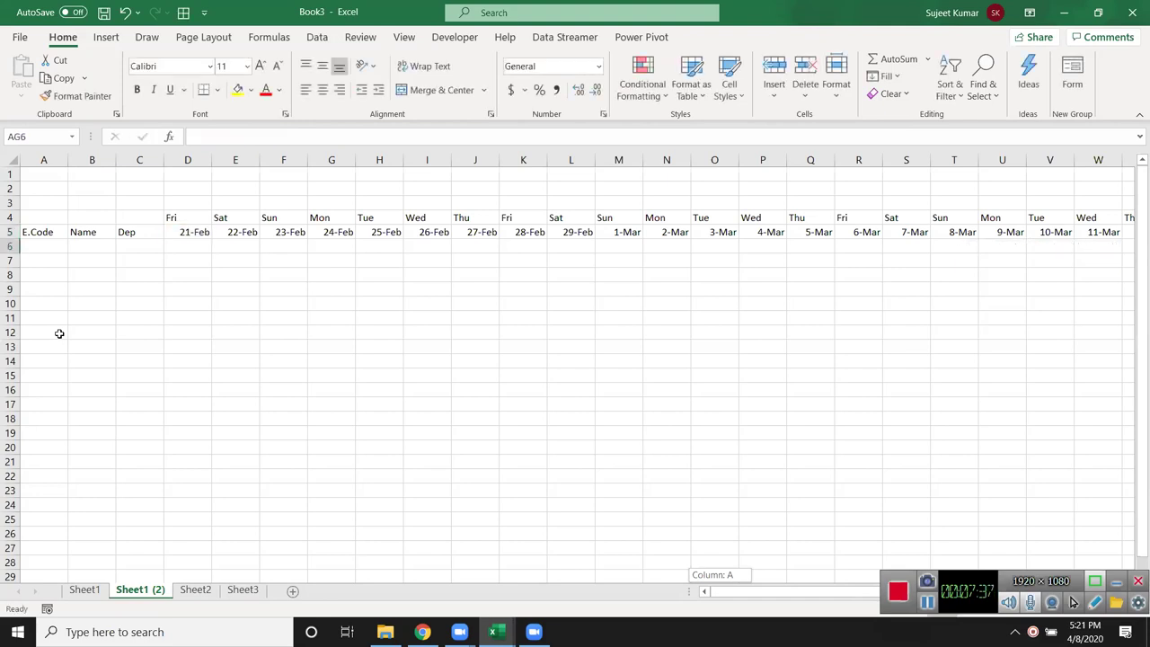
key(Down)
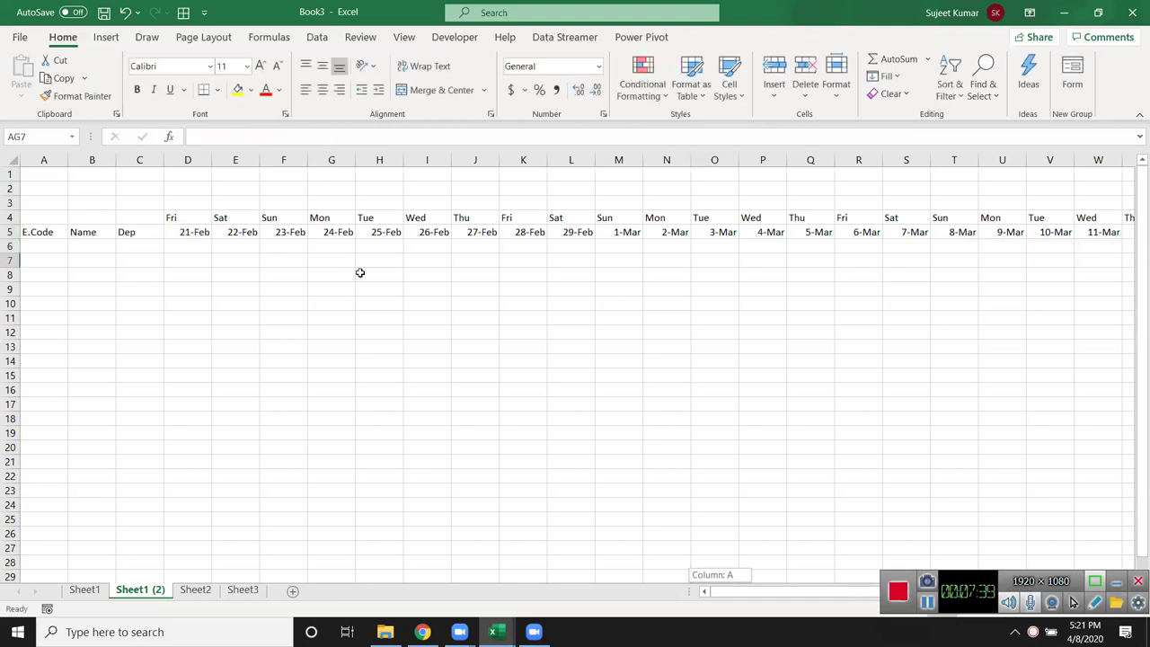
key(Left)
key(Left)
key(Left)
key(Down)
key(Down)
key(ctrl+Right)
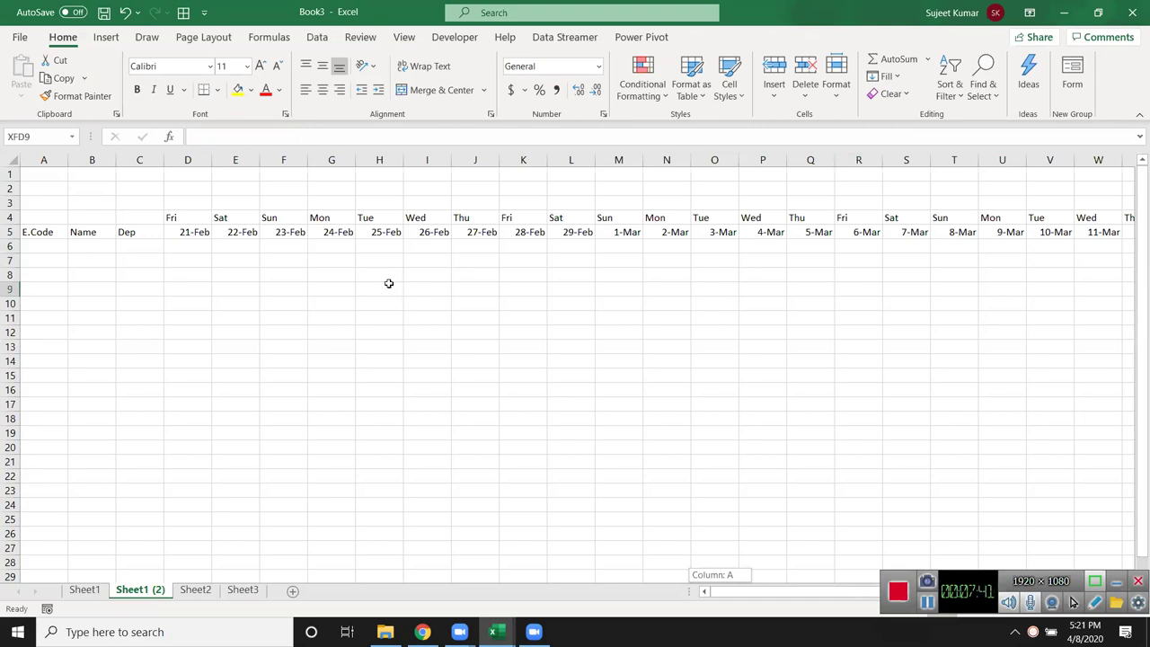
key(Down)
key(Left)
key(alt+Tab)
key(Tab)
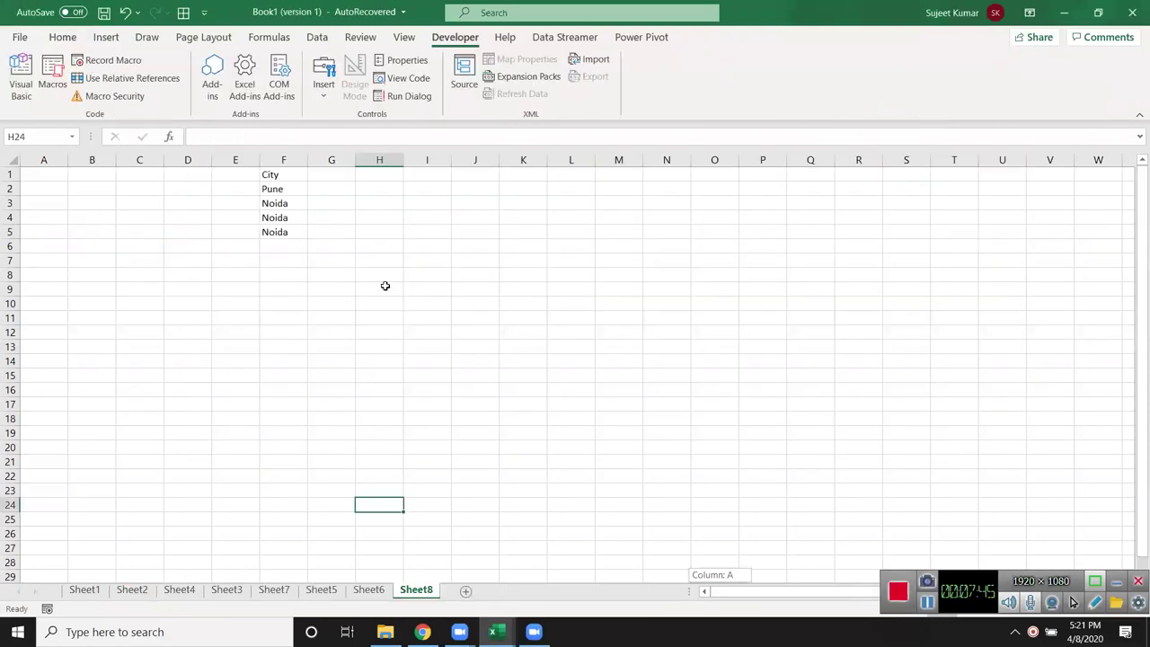
click(375, 271)
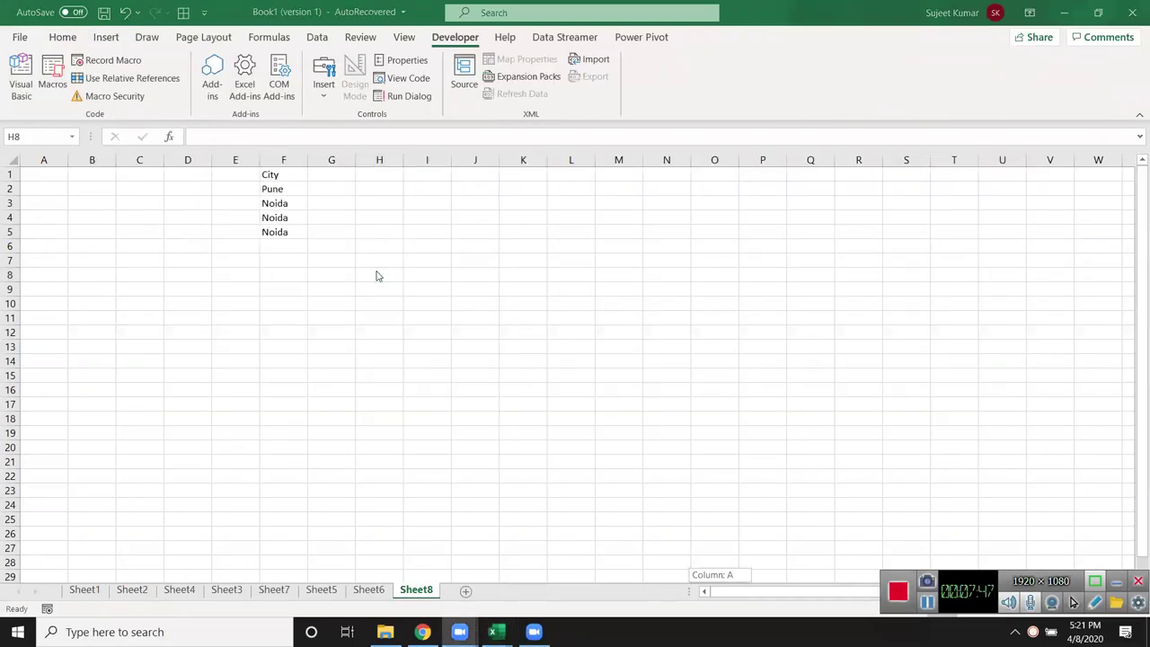
key(alt+Tab)
key(Tab)
key(Home)
key(ctrl+Up)
key(ctrl+Up)
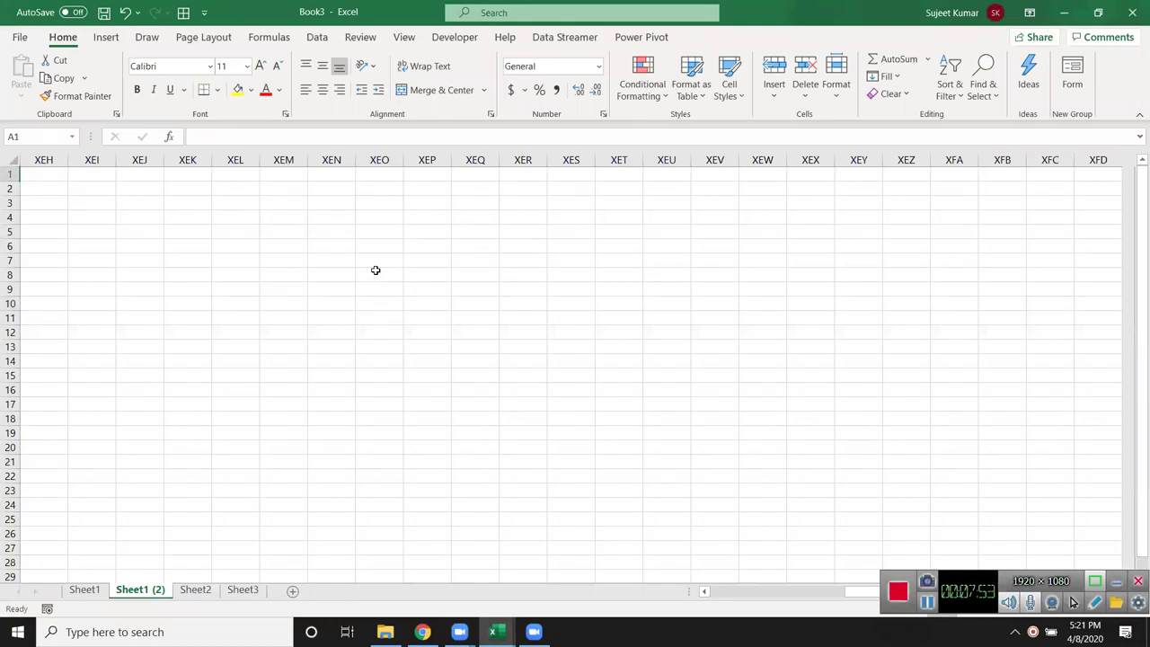
key(Down)
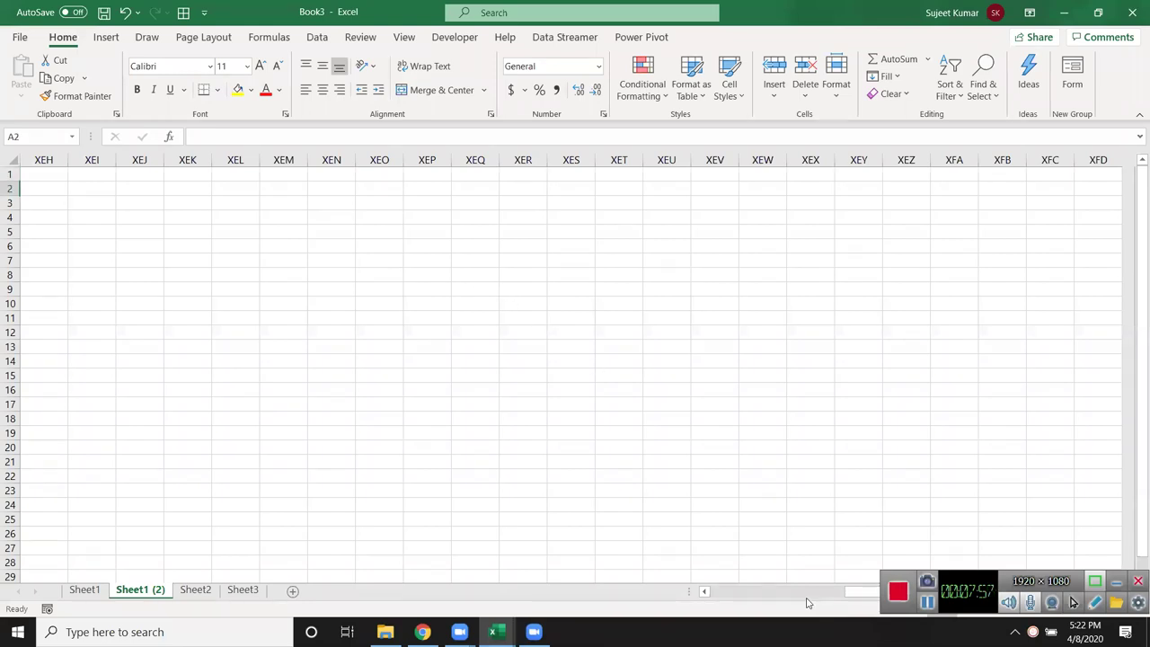
key(ctrl+BackSpace)
click(283, 301)
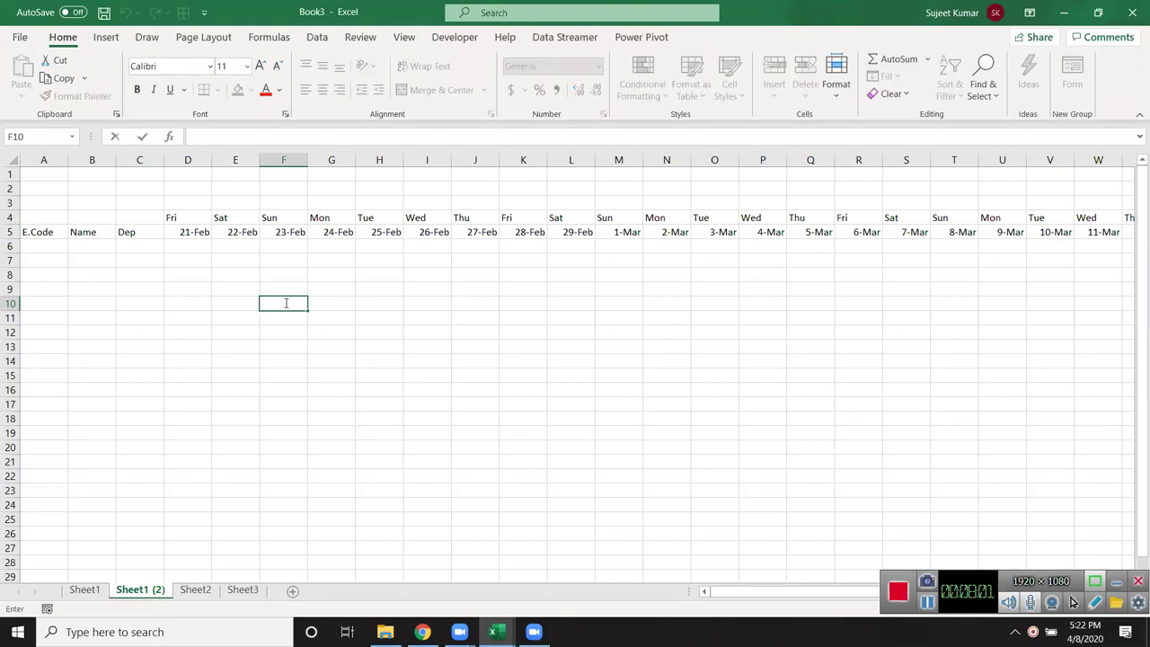
key(Return)
key(Down)
key(Down)
key(Up)
key(Up)
key(Up)
key(Up)
key(Up)
key(Up)
key(Up)
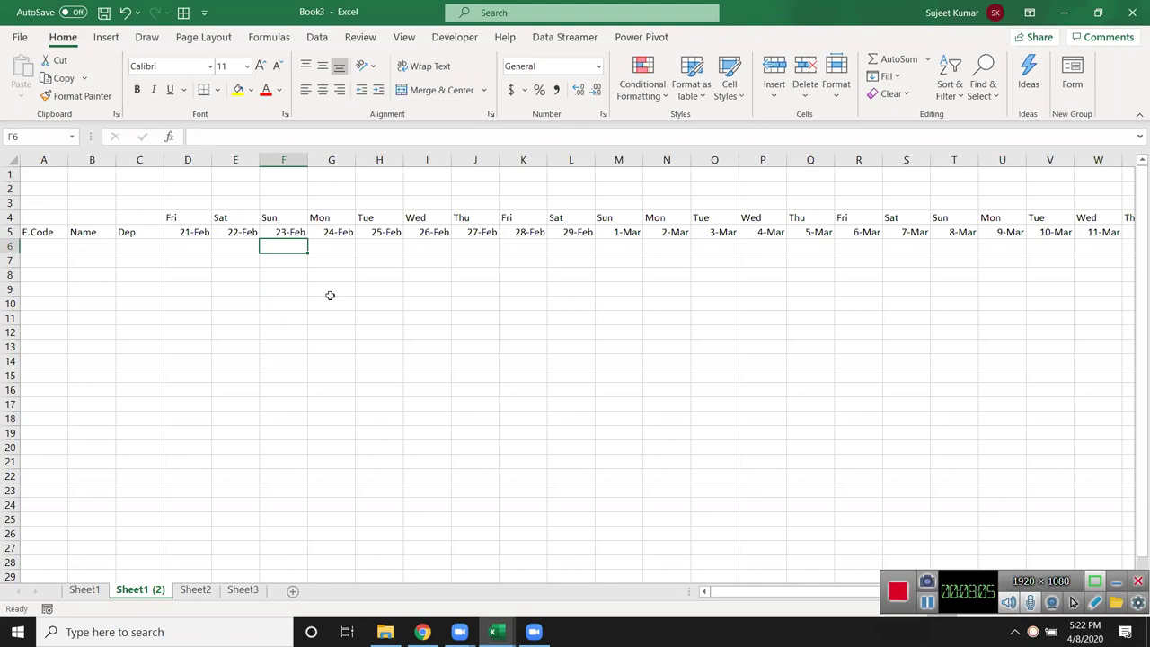
key(Up)
key(Right)
key(Right)
key(Right)
key(Right)
key(Right)
key(Right)
key(Right)
key(Right)
key(Right)
key(Right)
key(Left)
key(Left)
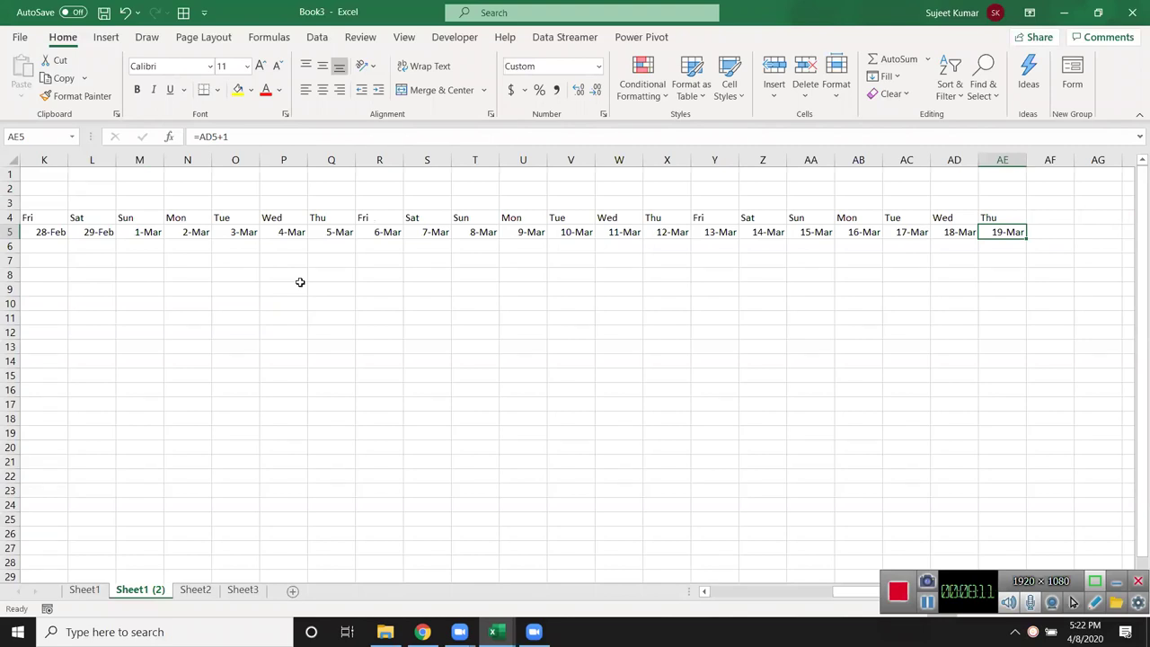
key(Left)
key(Left)
key(Right)
key(Right)
key(Right)
key(Left)
key(Right)
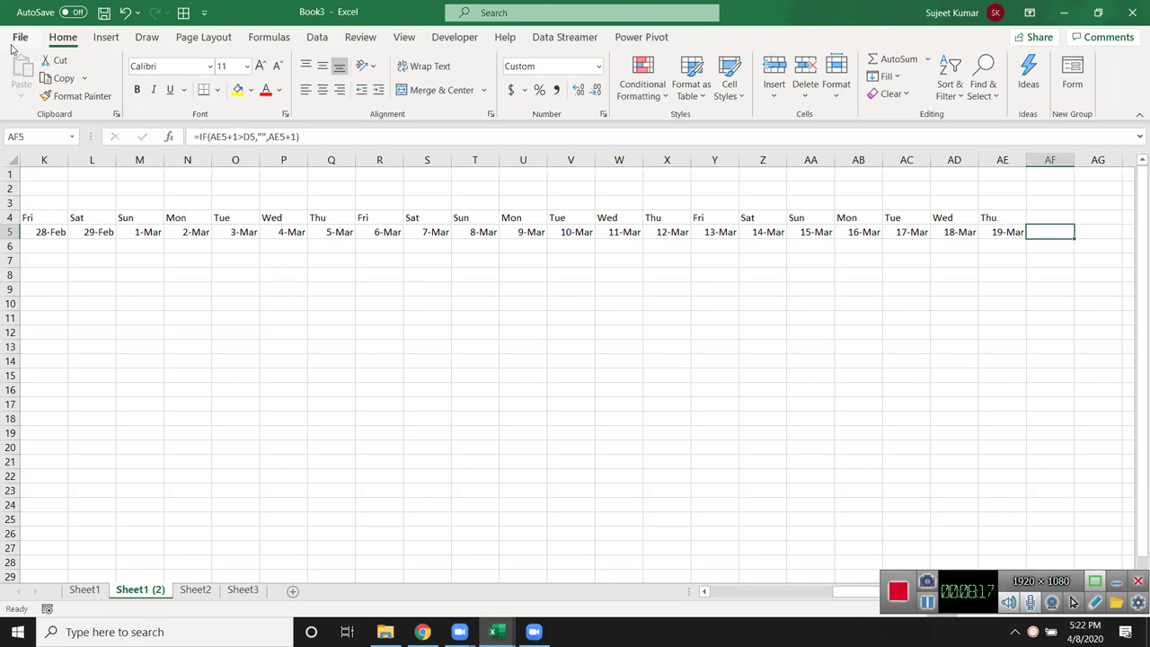
click(228, 137)
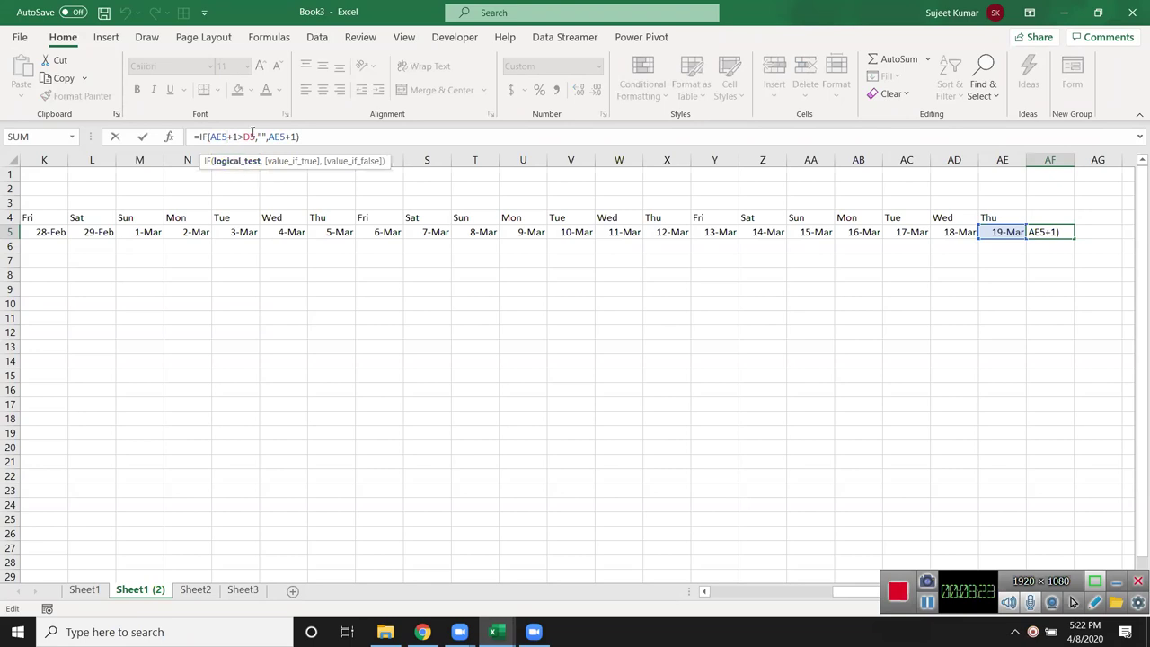
click(243, 137)
key(Return)
key(Up)
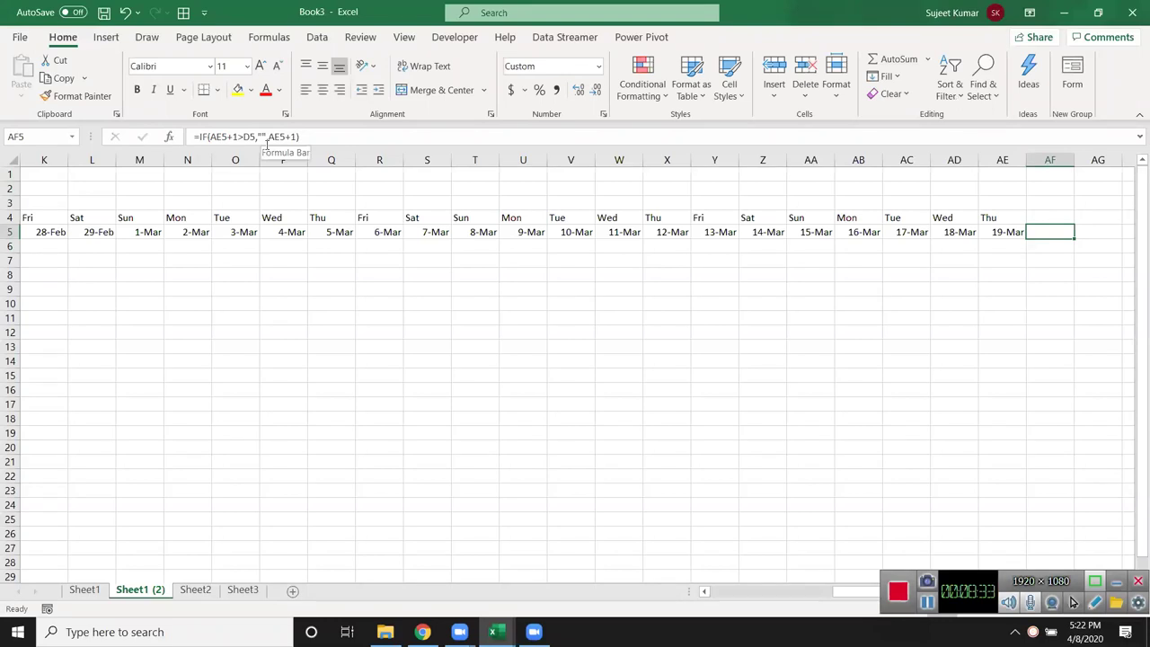
key(Left)
key(ctrl+Left)
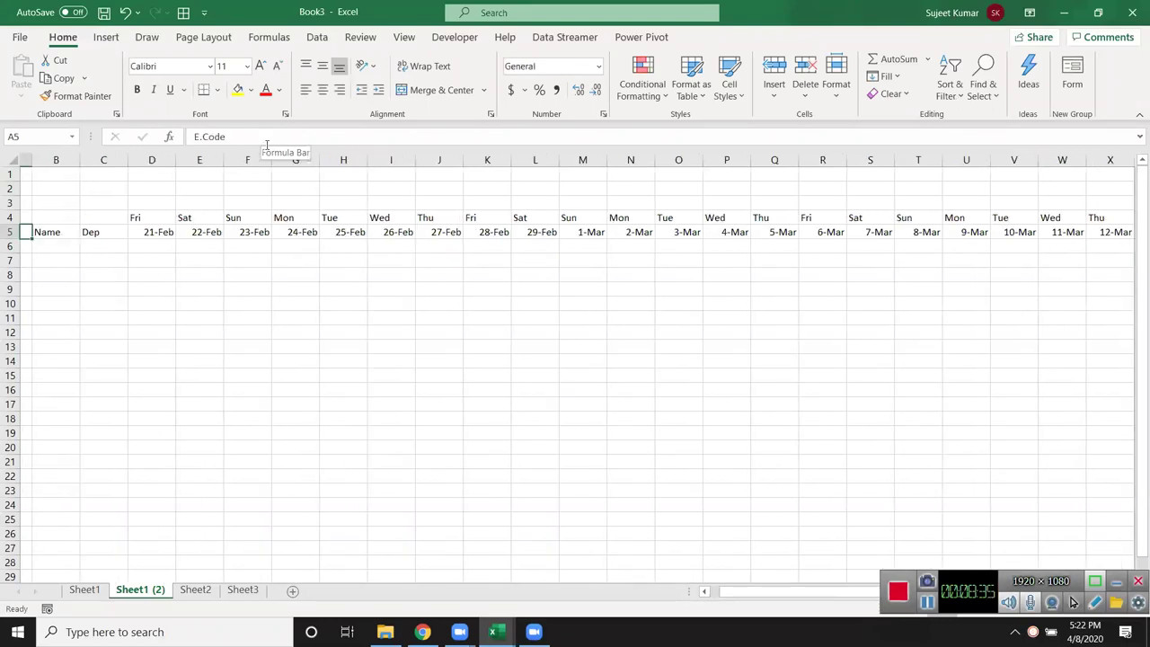
key(Right)
key(Right)
key(Right)
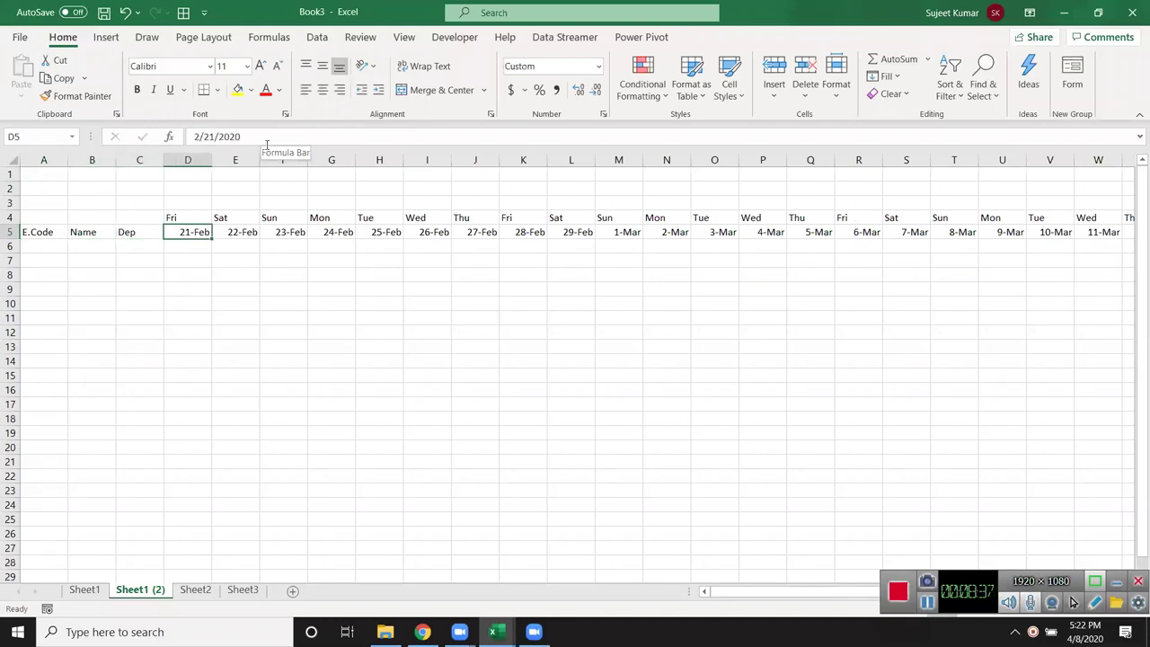
key(ctrl+Right)
key(Left)
key(Left)
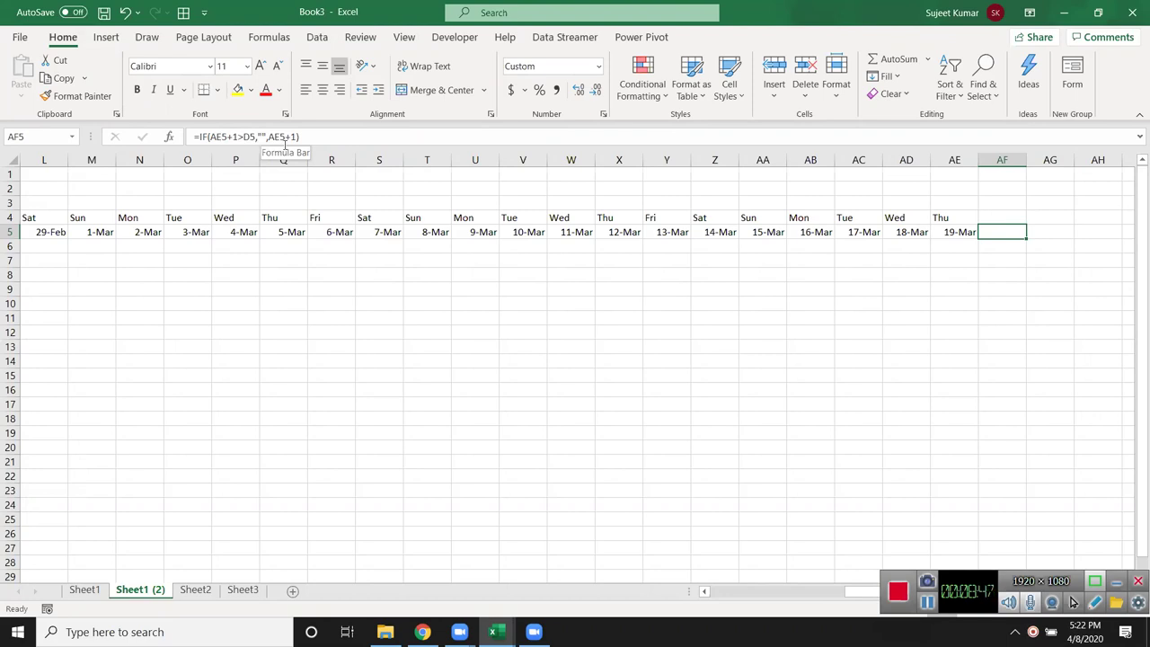
key(F2)
key(Escape)
key(F2)
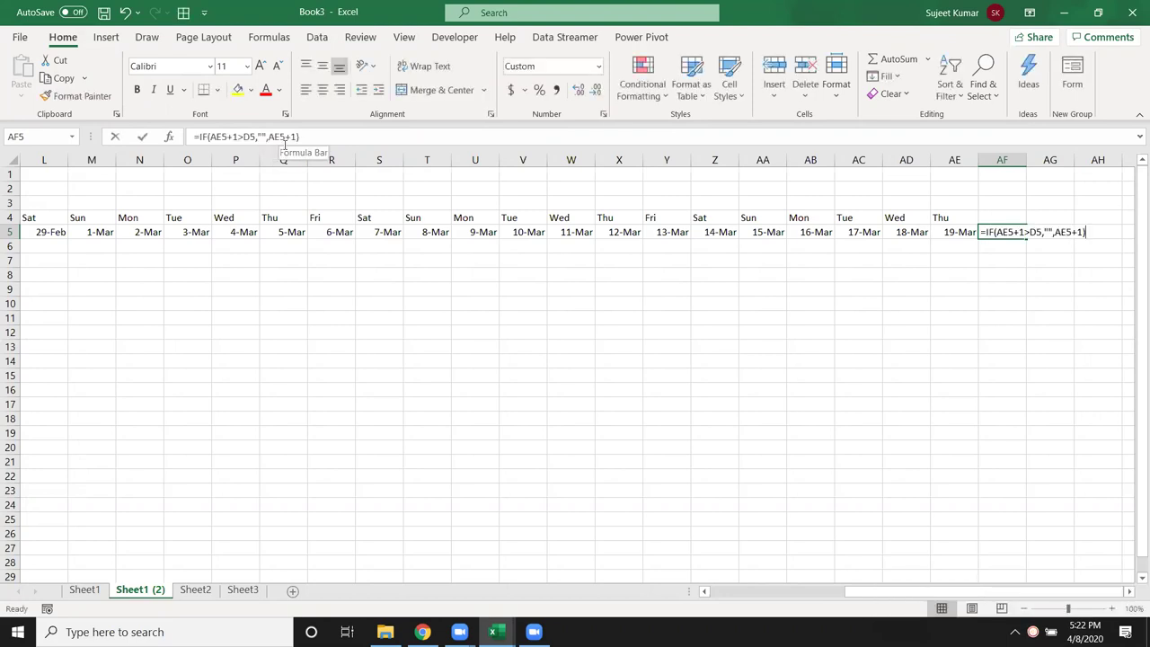
text(=IF()
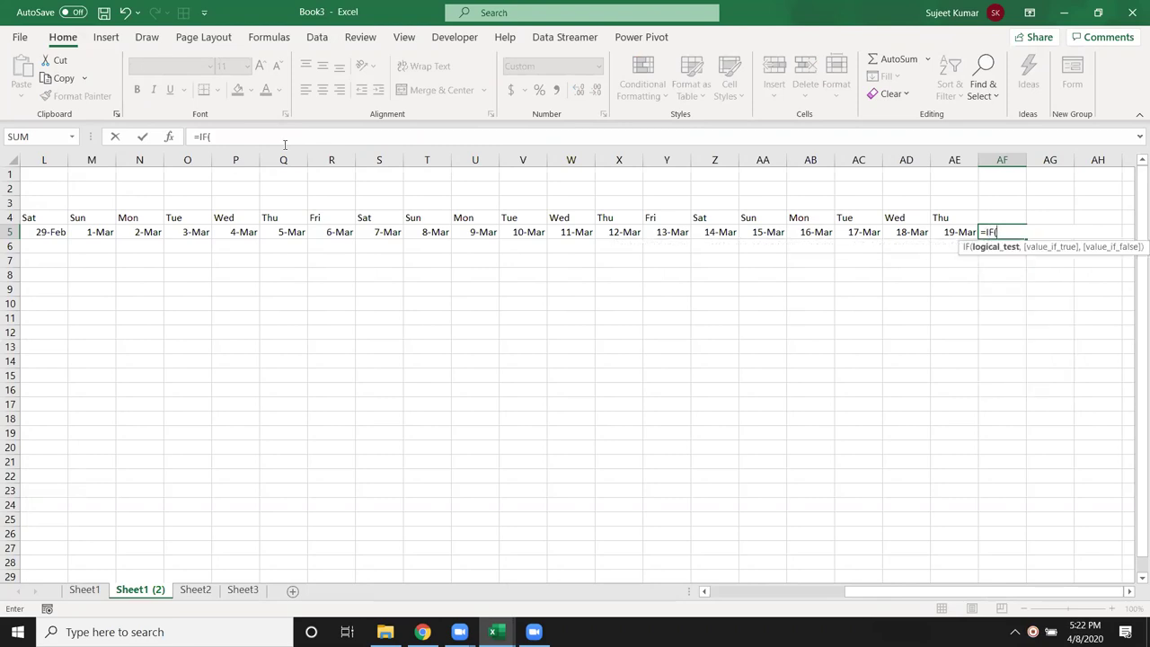
text(da)
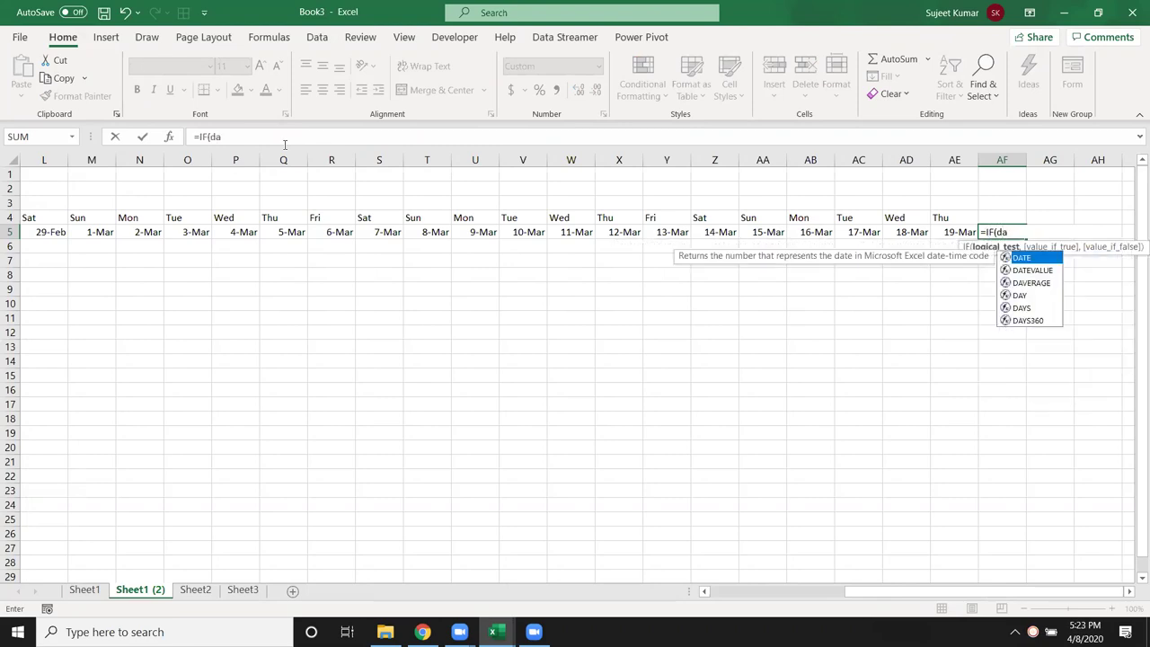
text(y)
Enter =IF(DAY(AE5+1)>DAY(D5),"",AE5+1) in AF5 so it shows 20-Mar.
key(Tab)
key(Left)
text(+1)
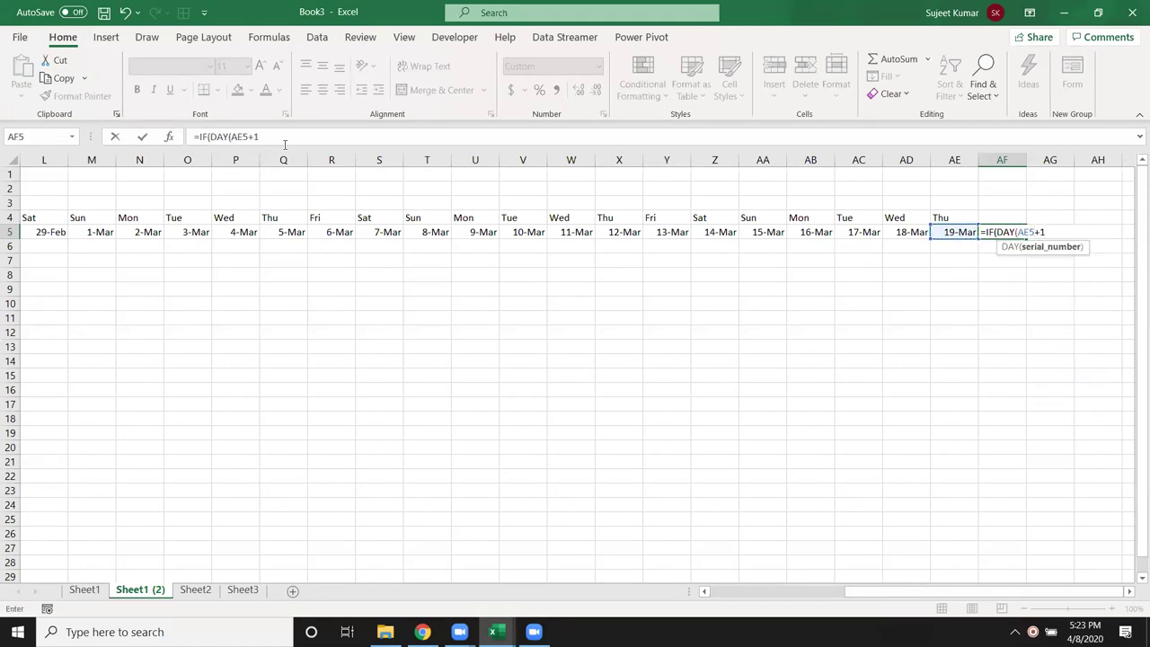
text()>)
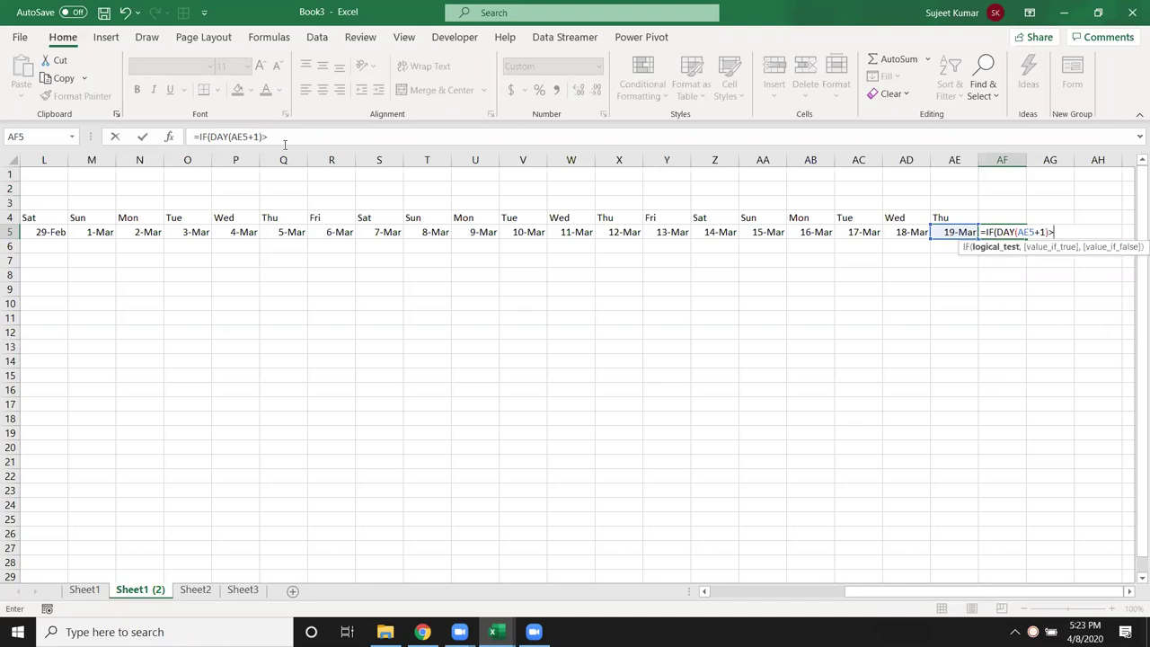
text(DAY()
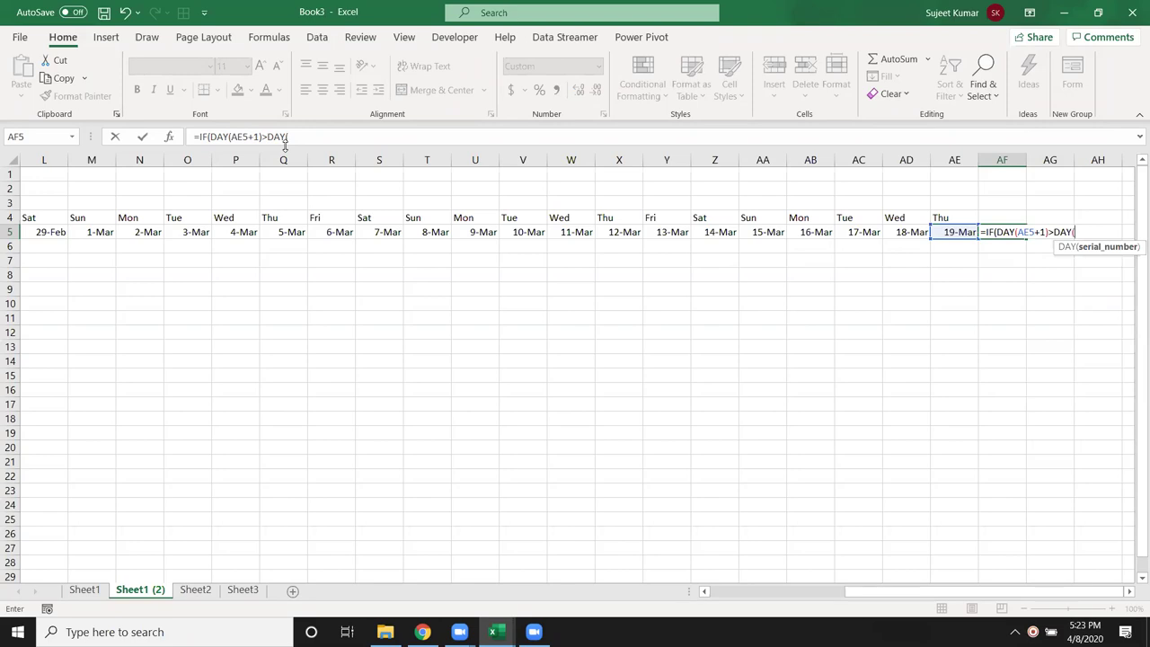
text(d5)
text(),)
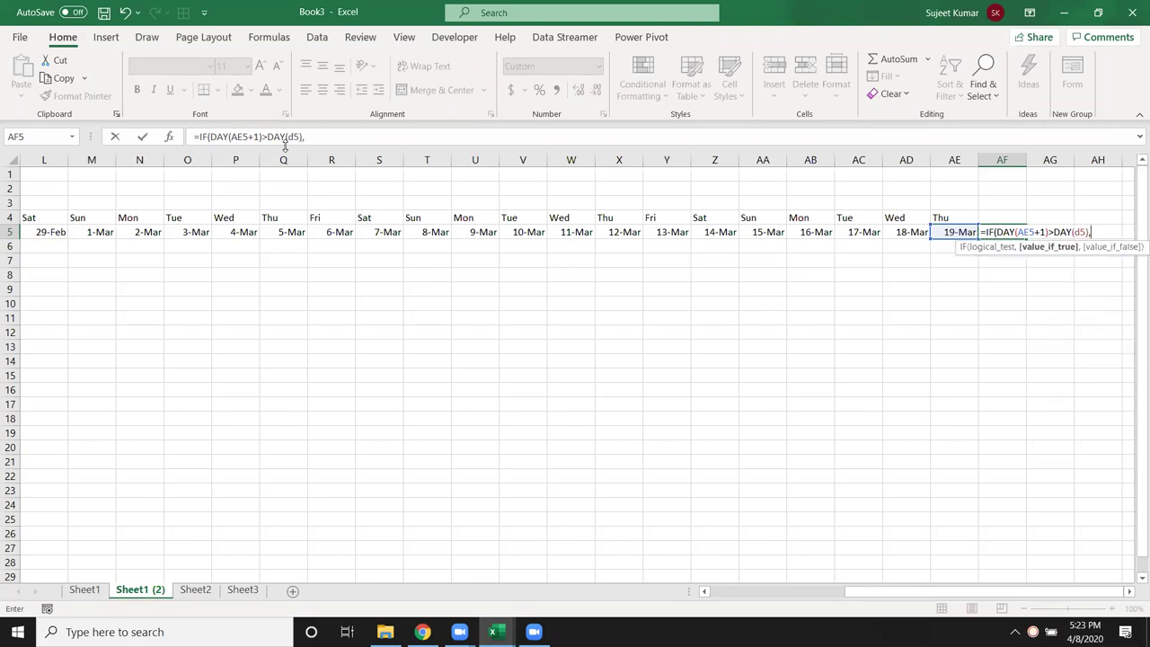
text("",)
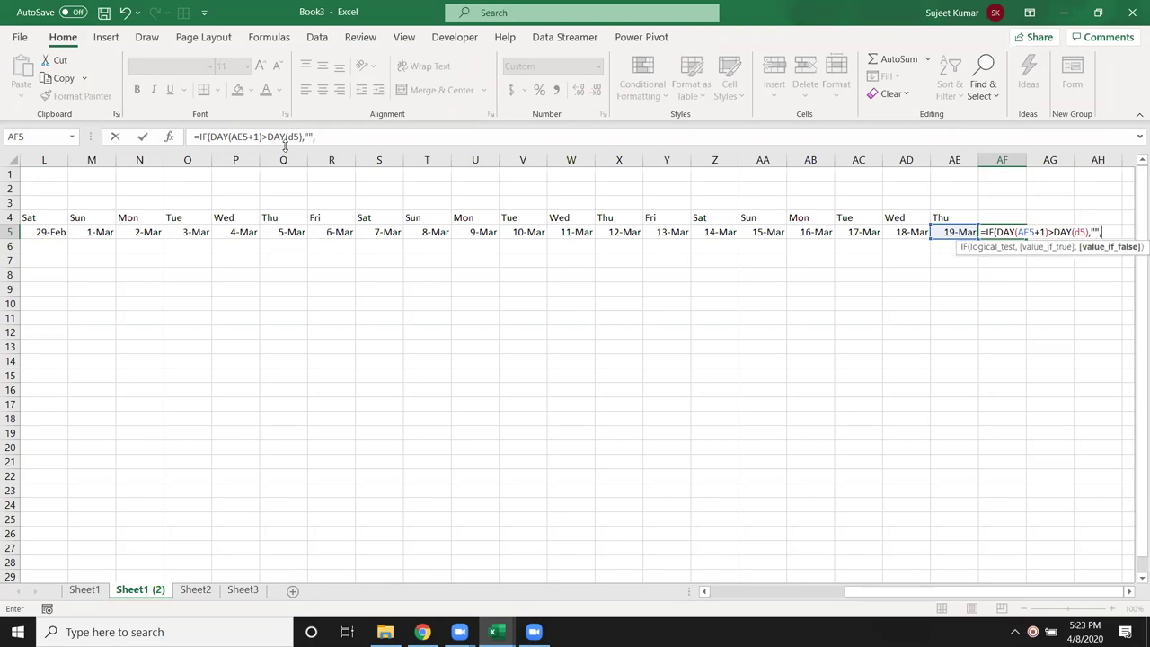
click(950, 232)
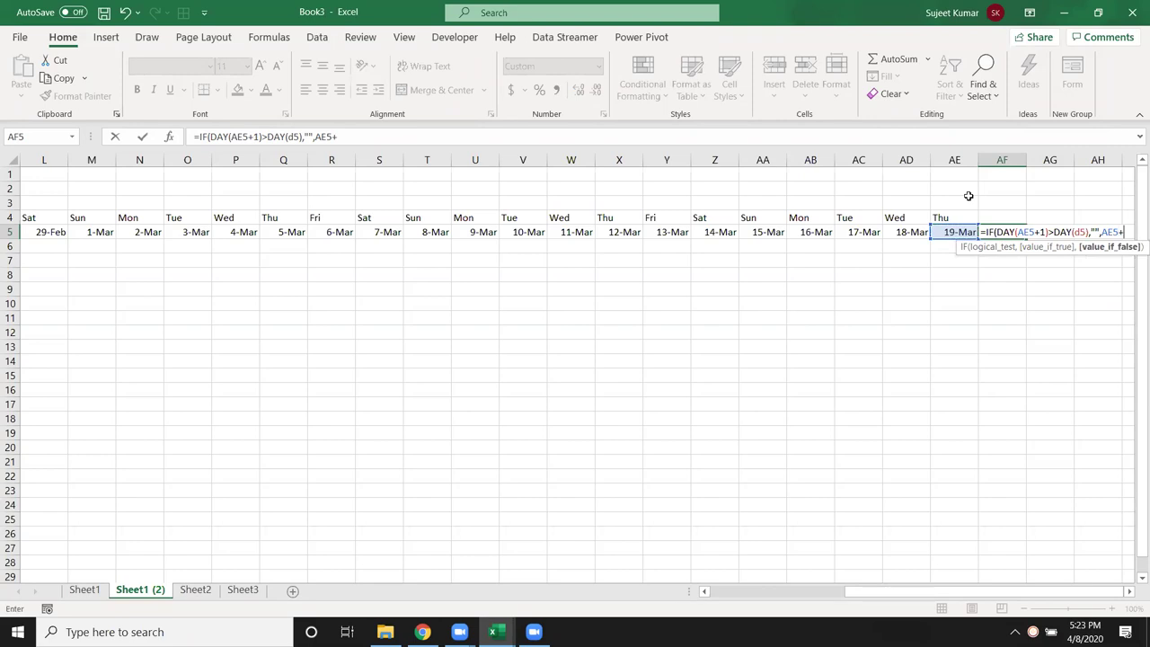
text(+1)
key(Return)
key(Return)
Make the D5 reference absolute ($D$5) and begin wrapping AF5's formula in IFERROR.
key(Up)
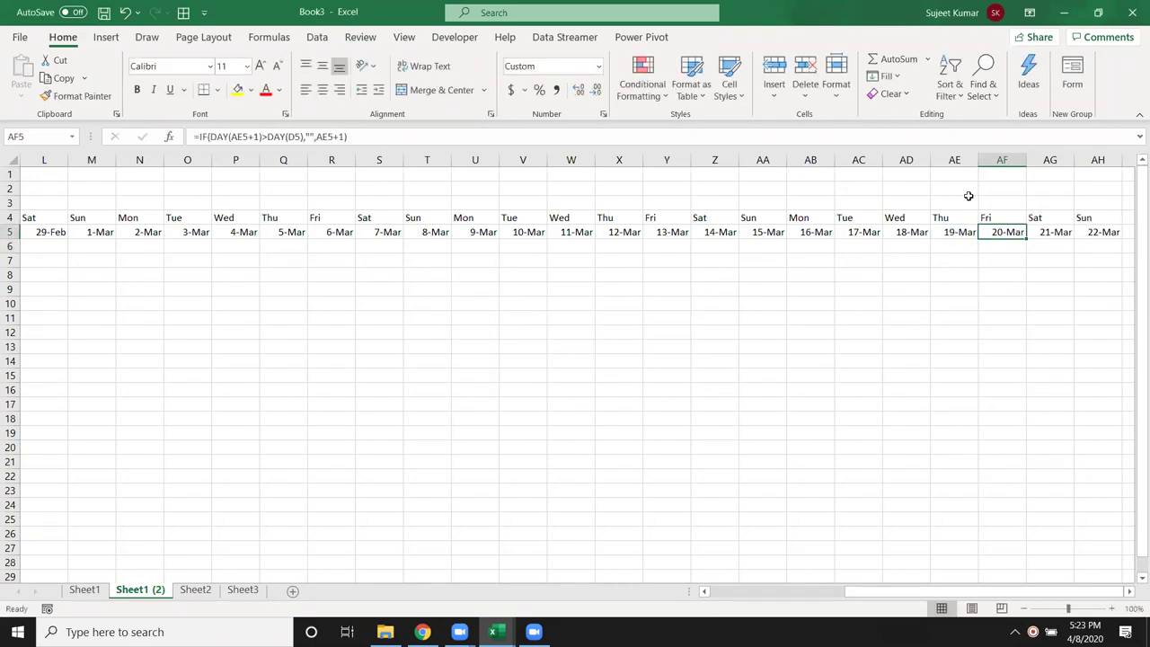
click(300, 137)
key(F4)
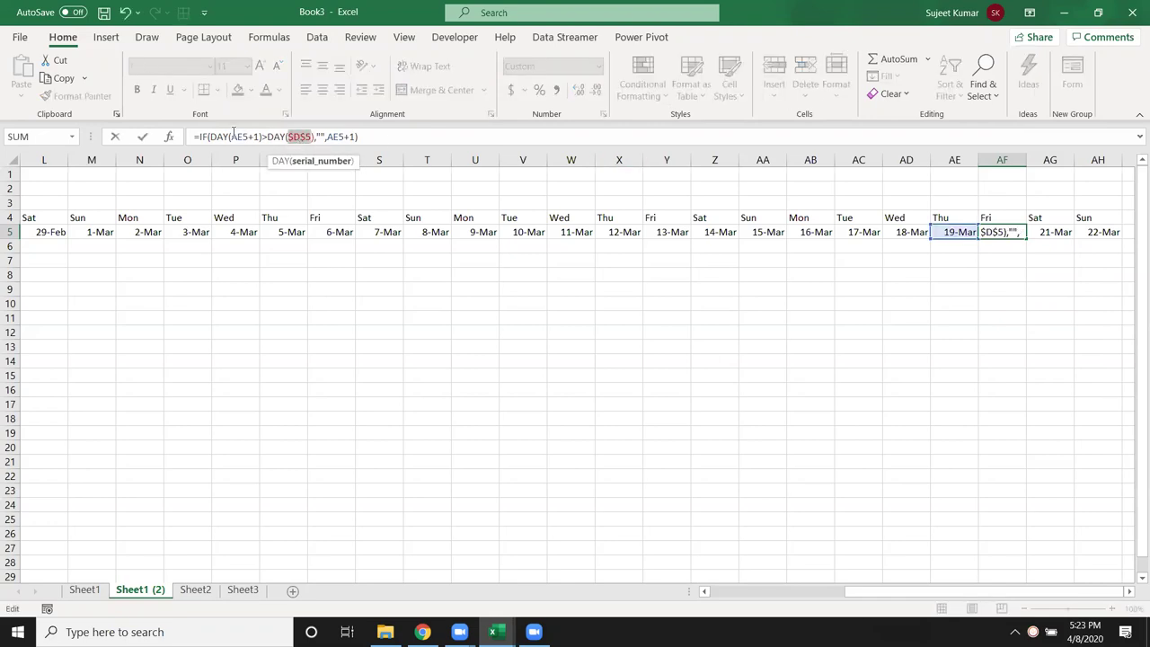
click(200, 136)
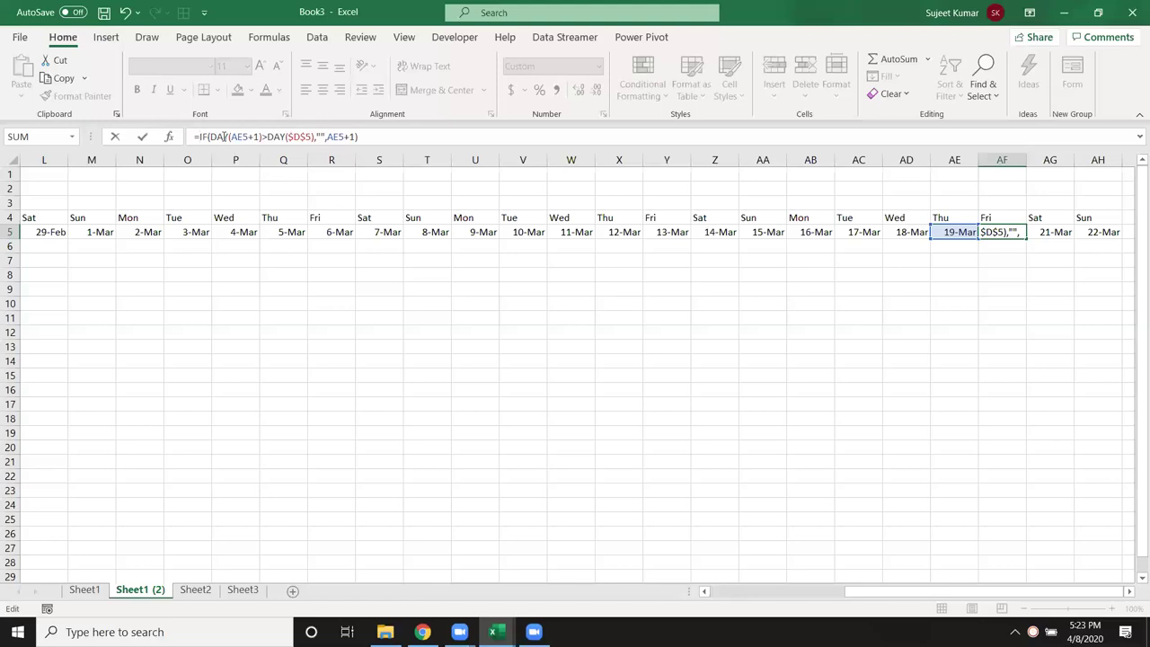
text(if)
key(Down)
key(Tab)
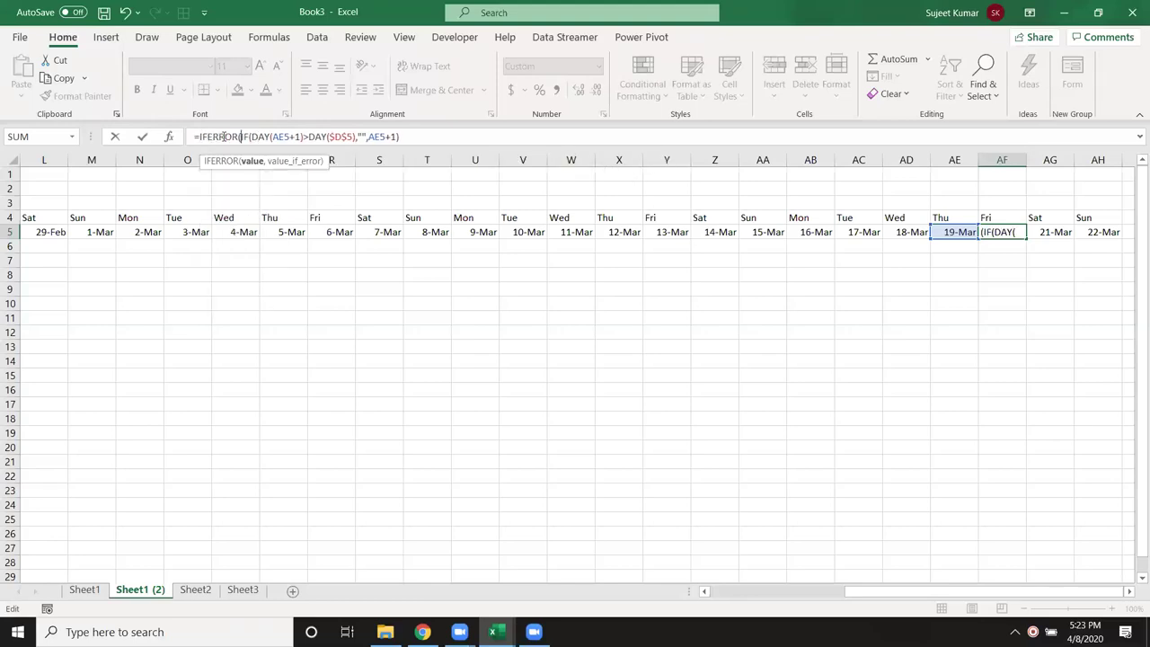
Finish the IFERROR wrap with an empty-string fallback and fill AF5 across to AH5.
text(,"")
key(Return)
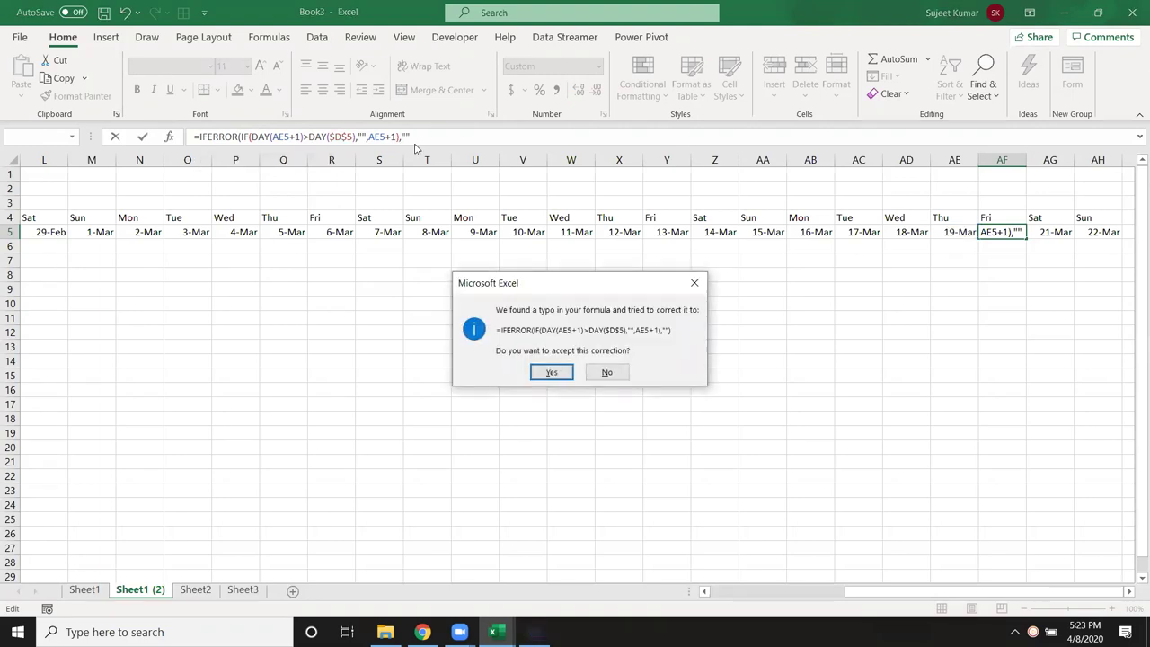
key(Return)
key(Up)
key(ctrl+shift+Right)
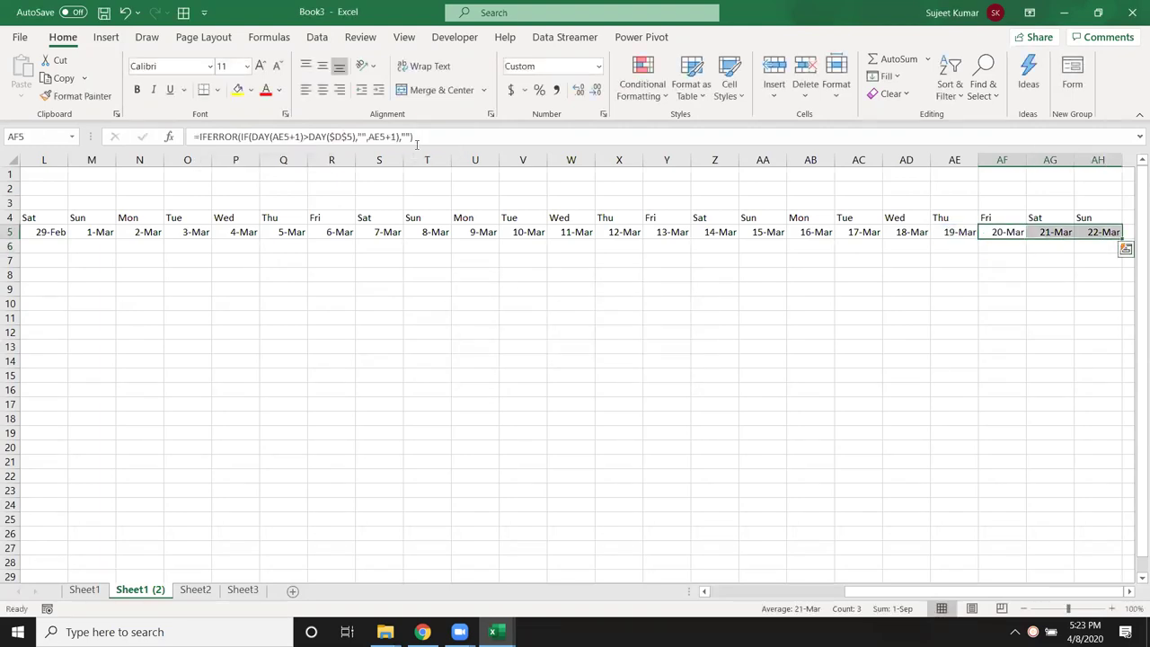
key(ctrl+r)
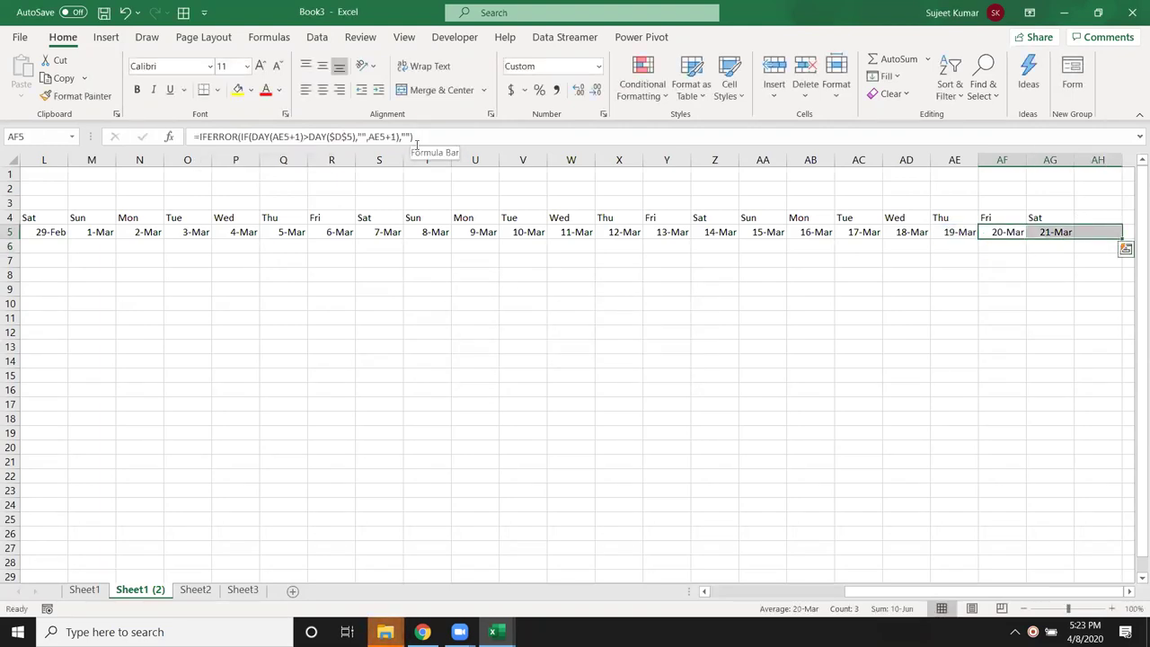
key(shift+Left)
key(shift+Left)
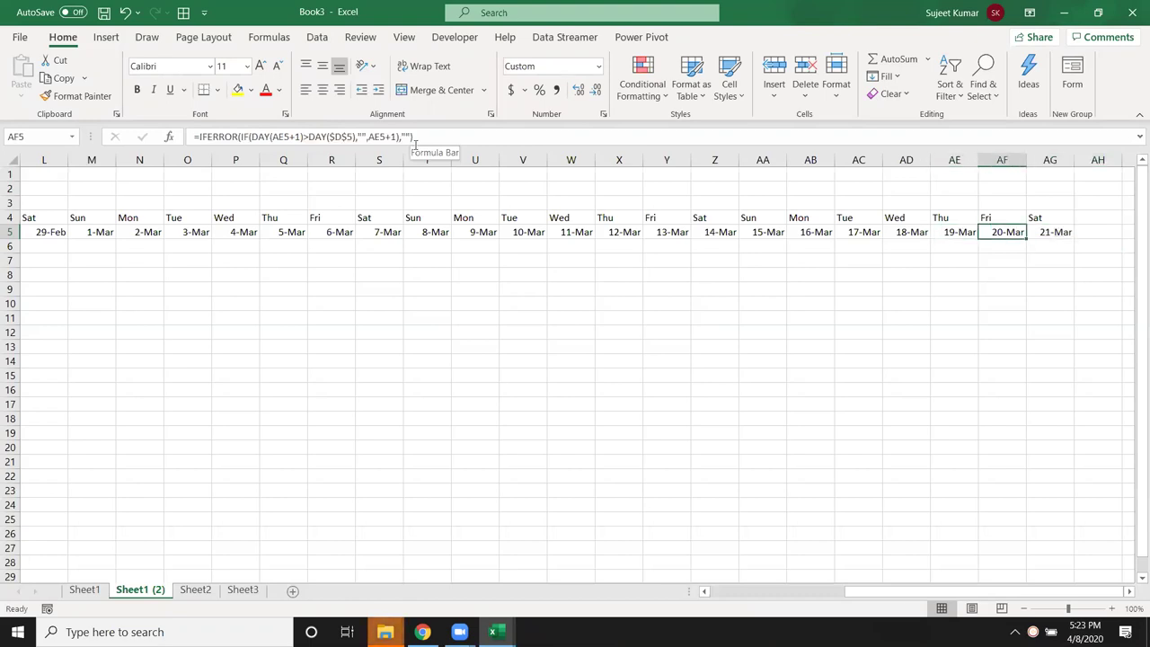
Revise AF5's formula and copy it into AG5 so it shows 21-Mar.
key(F2)
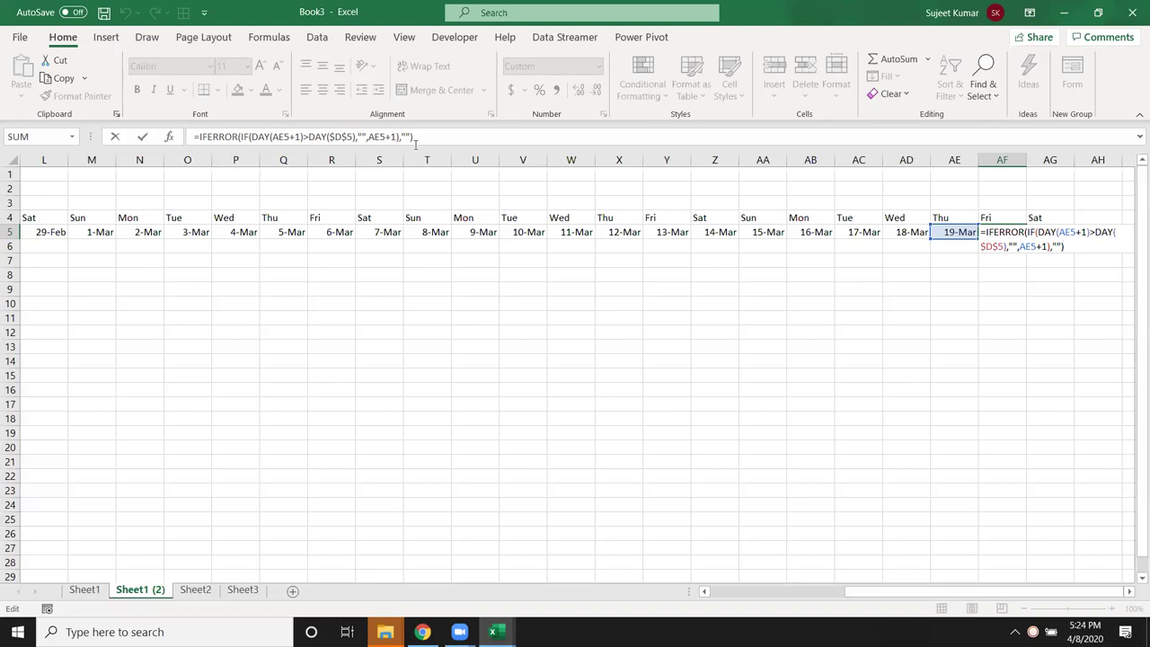
key(Return)
key(Up)
key(Right)
key(ctrl+r)
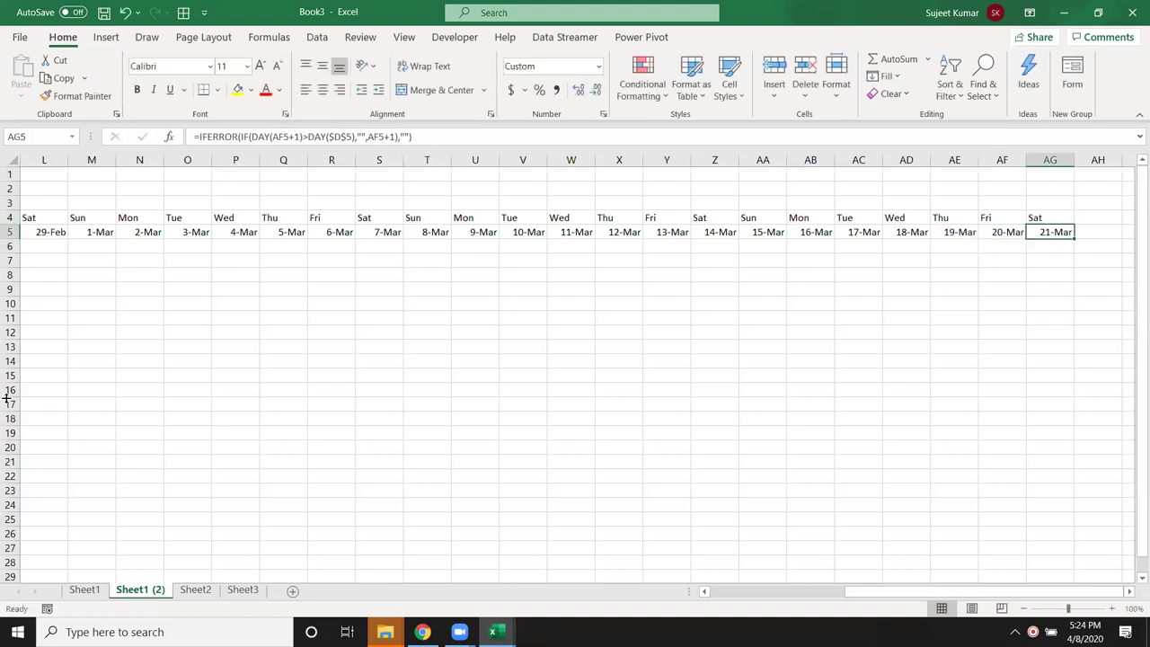
Go to the January sheet Sheet1 and move from row 1 toward the first date cell D5.
click(84, 589)
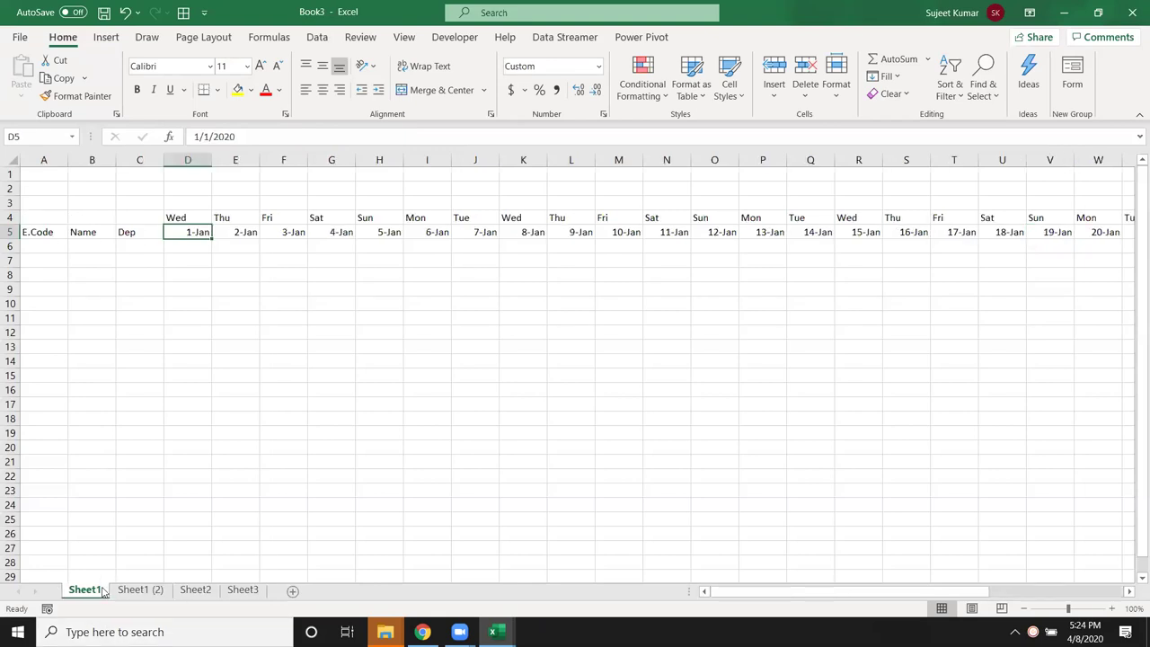
click(110, 291)
key(ctrl+Up)
key(ctrl+Up)
key(Right)
key(Right)
key(Right)
key(Right)
key(Right)
key(Right)
key(Right)
key(Left)
key(Left)
key(Home)
key(Right)
key(Right)
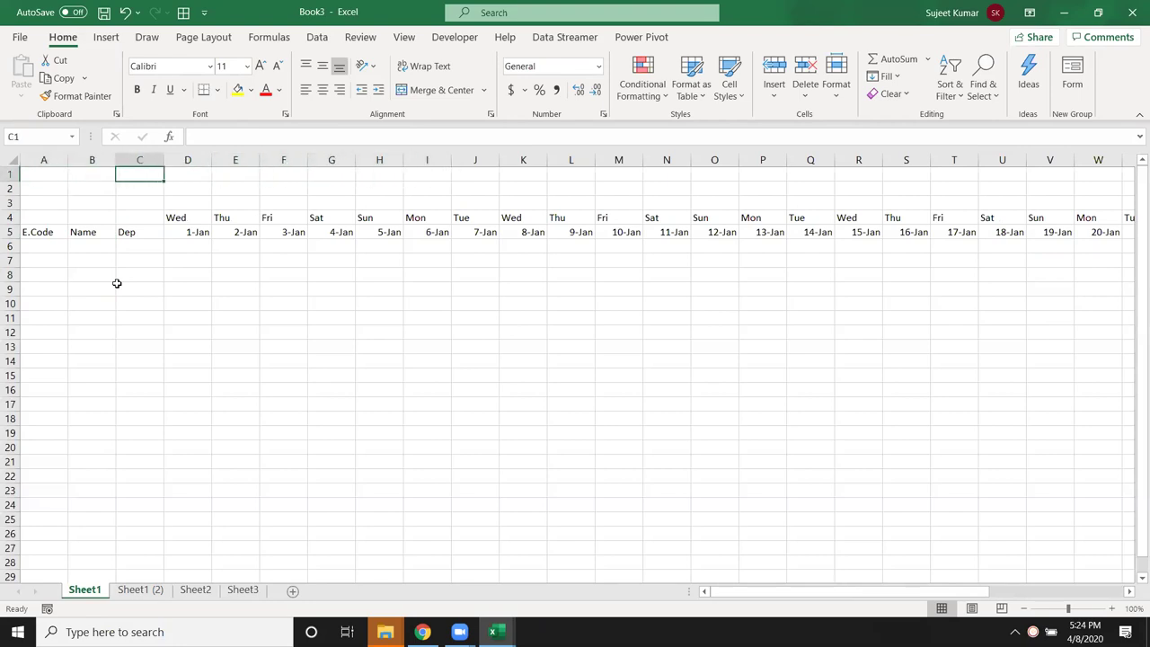
key(Right)
key(Down)
key(Down)
Start a new formula-based conditional formatting rule with =OR(D$4="Sat",D$4="Sun").
key(Down)
key(Down)
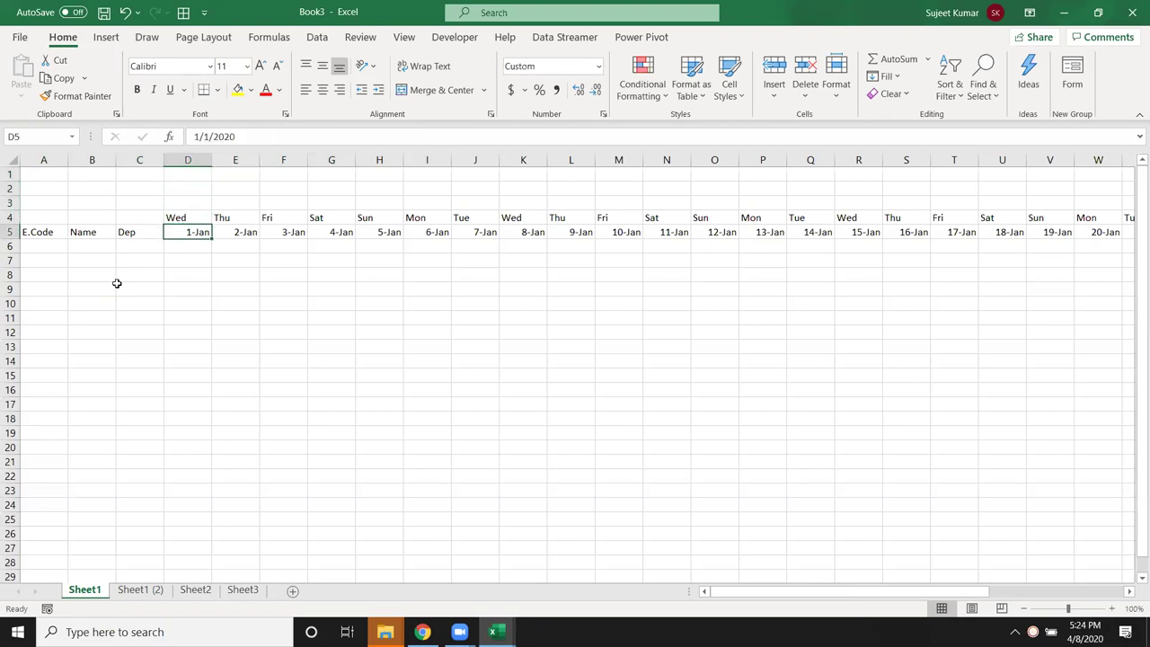
key(Down)
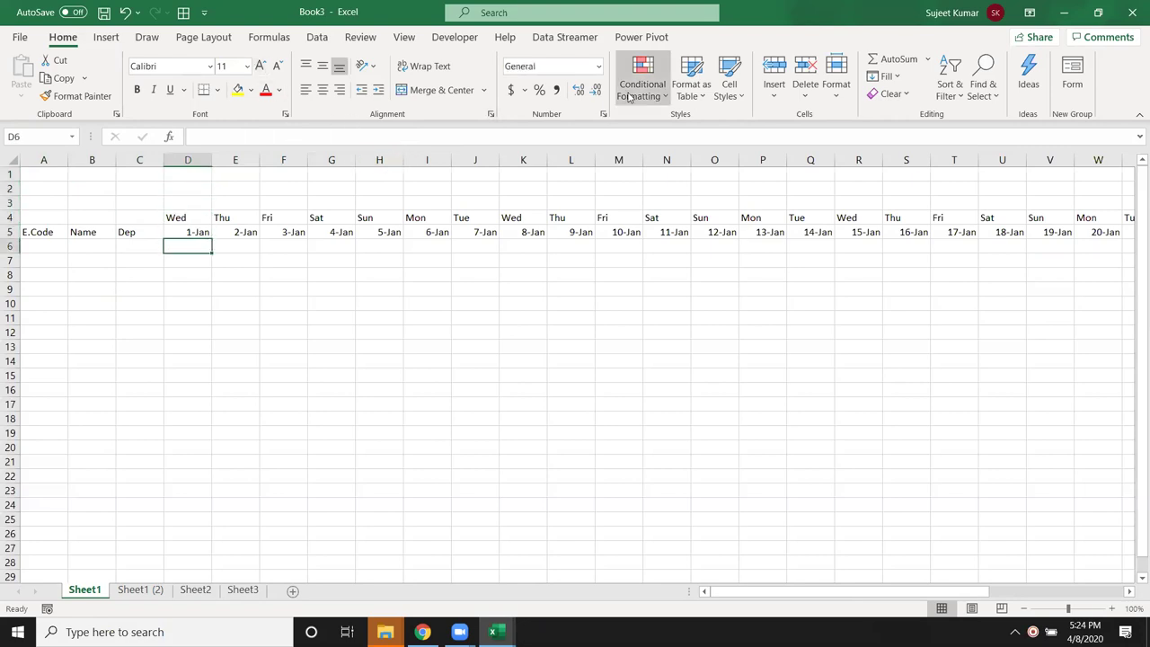
click(656, 95)
mouse_move(674, 269)
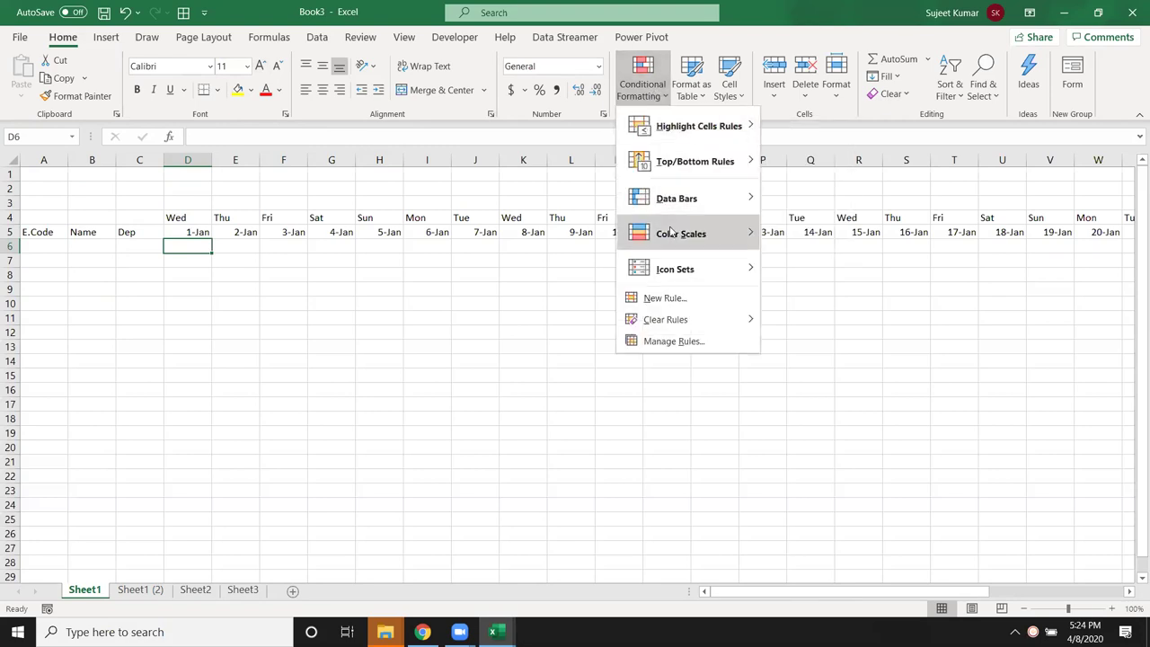
click(665, 298)
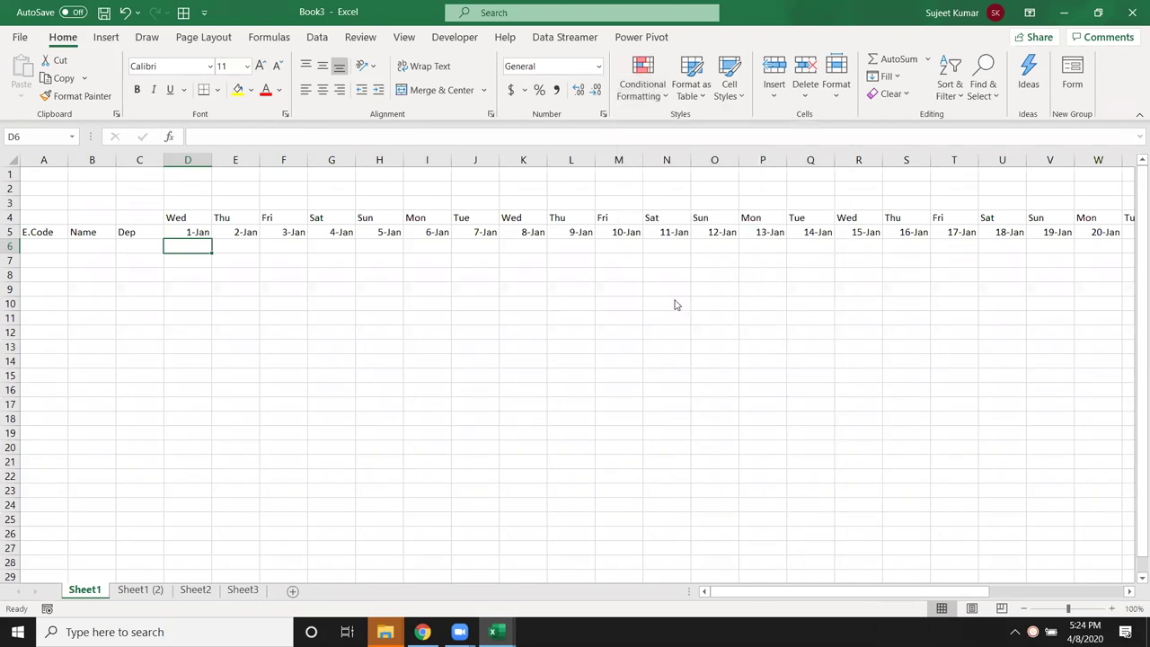
click(757, 280)
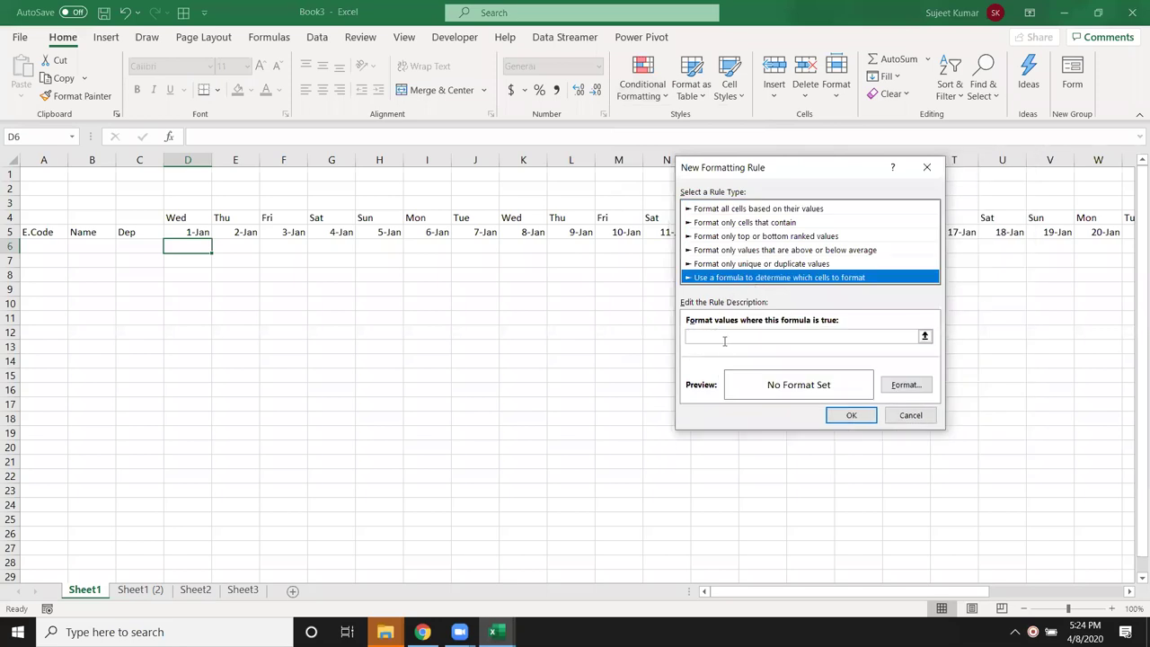
click(723, 338)
text(or()
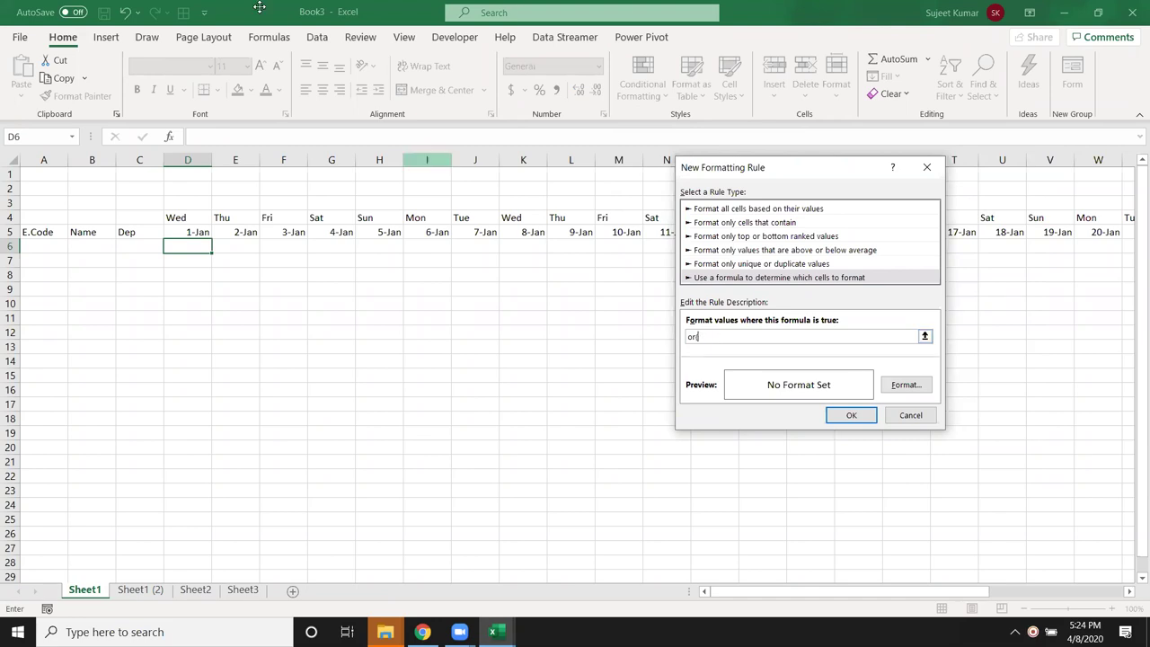
click(189, 216)
text(="Sat)
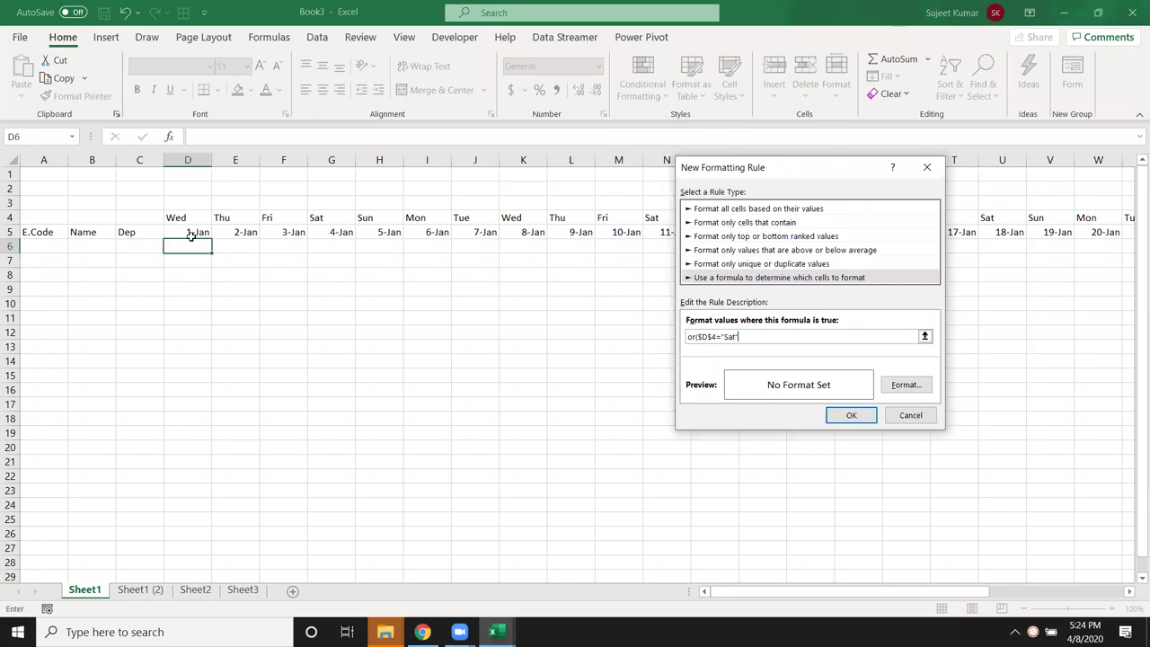
click(193, 220)
text(=)
click(700, 336)
key(Delete)
key(Delete)
Give the weekend rule a yellow fill and save it.
click(894, 387)
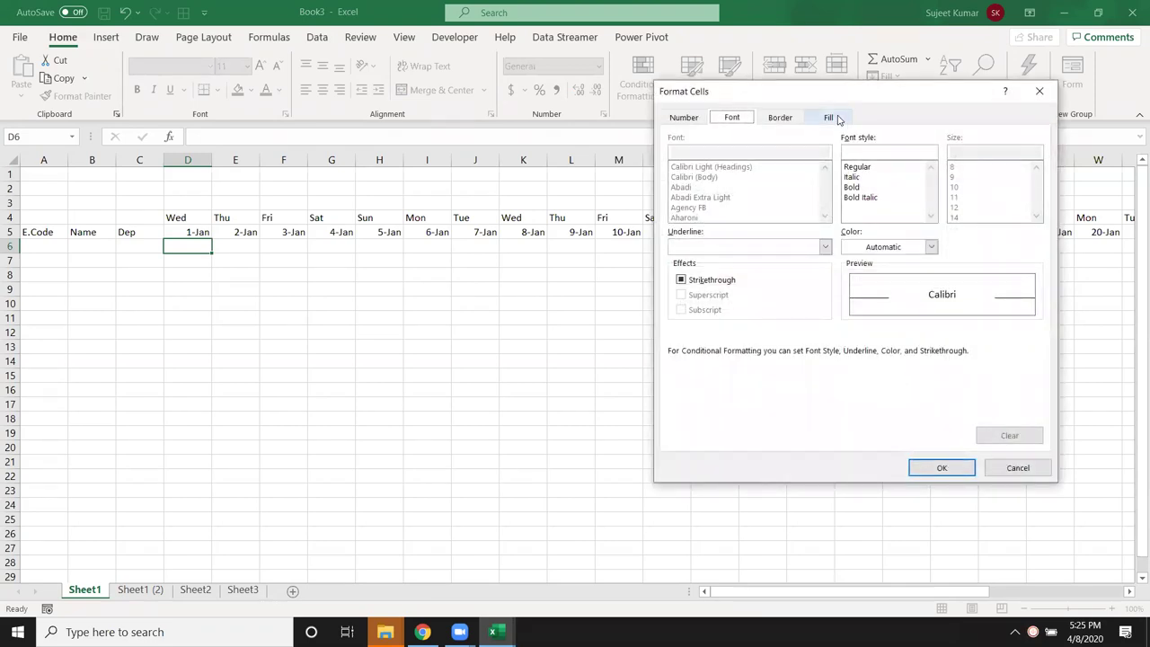
click(829, 118)
click(722, 258)
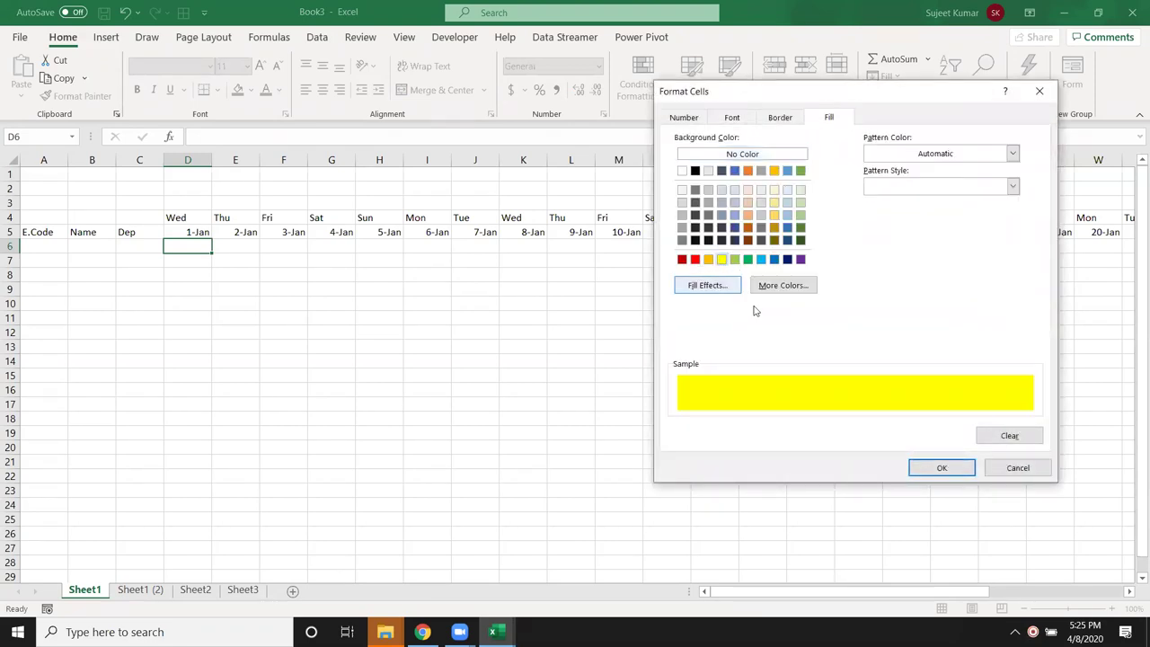
click(929, 471)
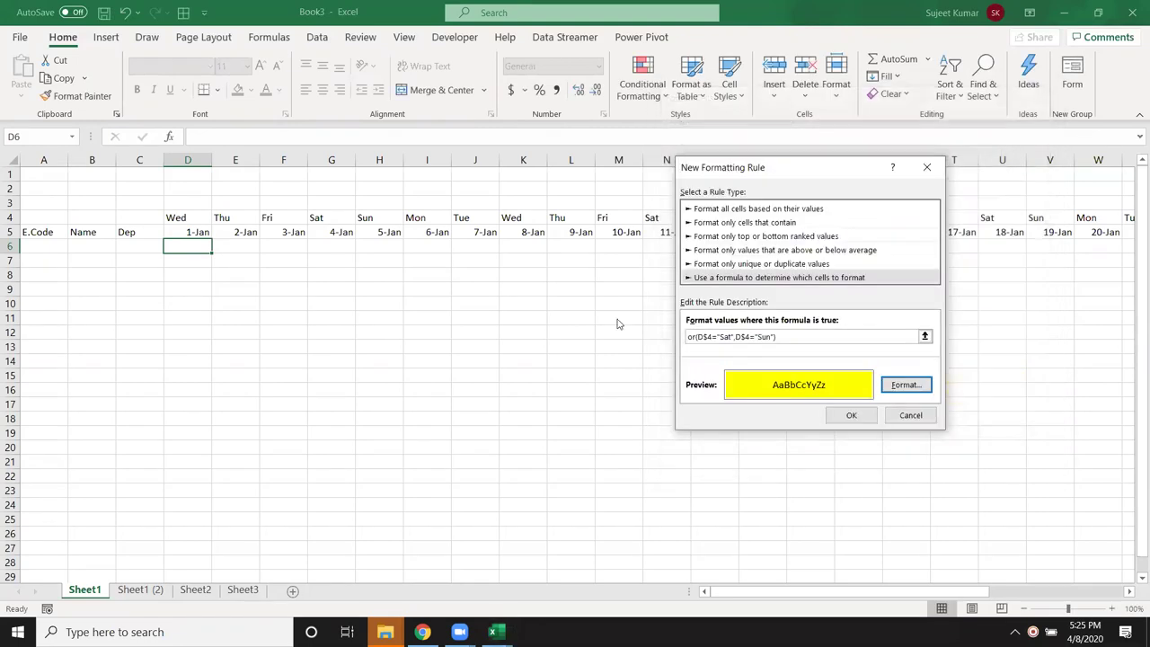
click(868, 419)
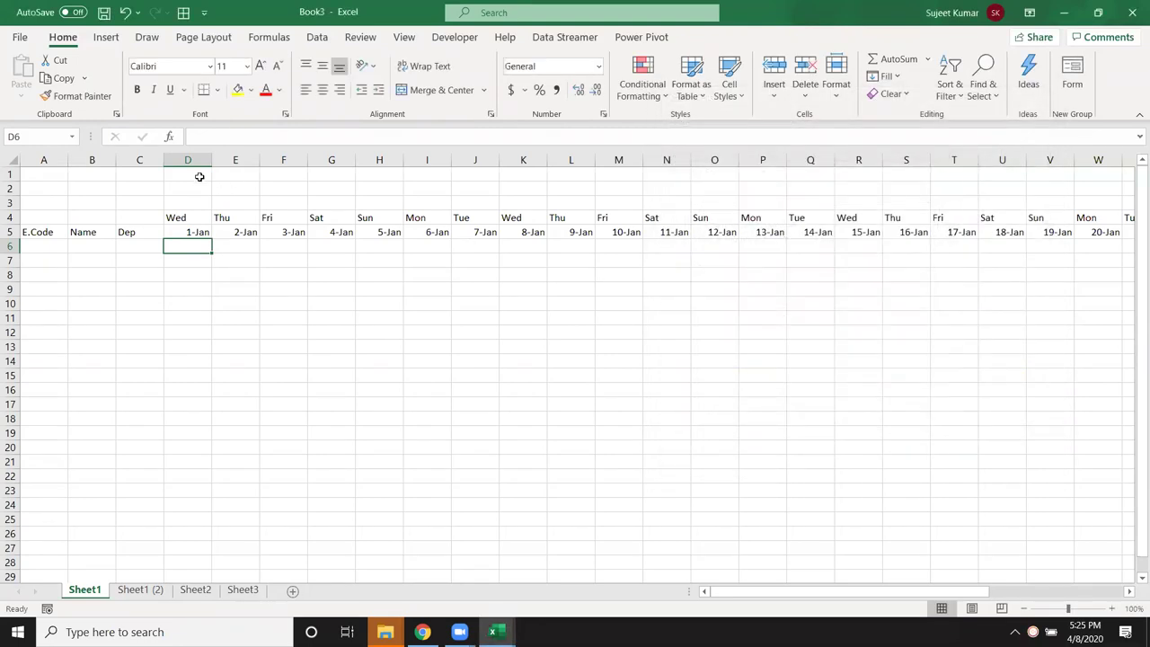
Paint D6's weekend rule across the attendance grid and enter code 1 with the first employee's name.
click(76, 95)
mouse_move(200, 248)
mouse_down()
mouse_move(1137, 356)
mouse_move(1112, 217)
mouse_move(1136, 321)
mouse_move(1065, 378)
mouse_move(1032, 452)
mouse_move(1052, 485)
mouse_up()
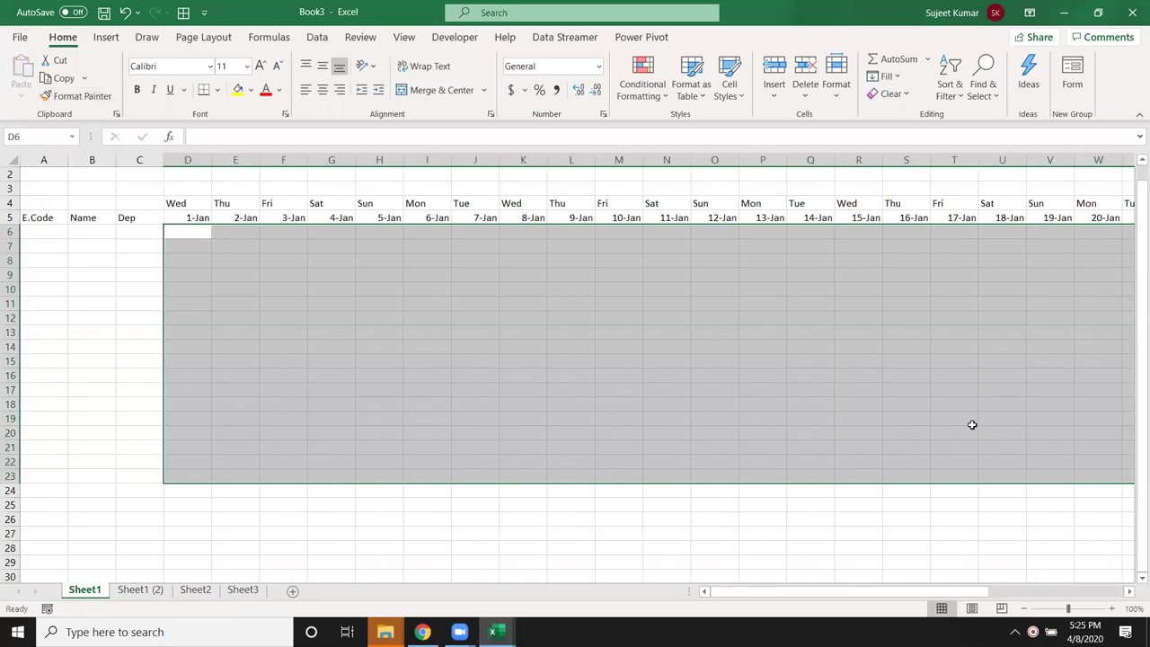
click(31, 233)
text(1)
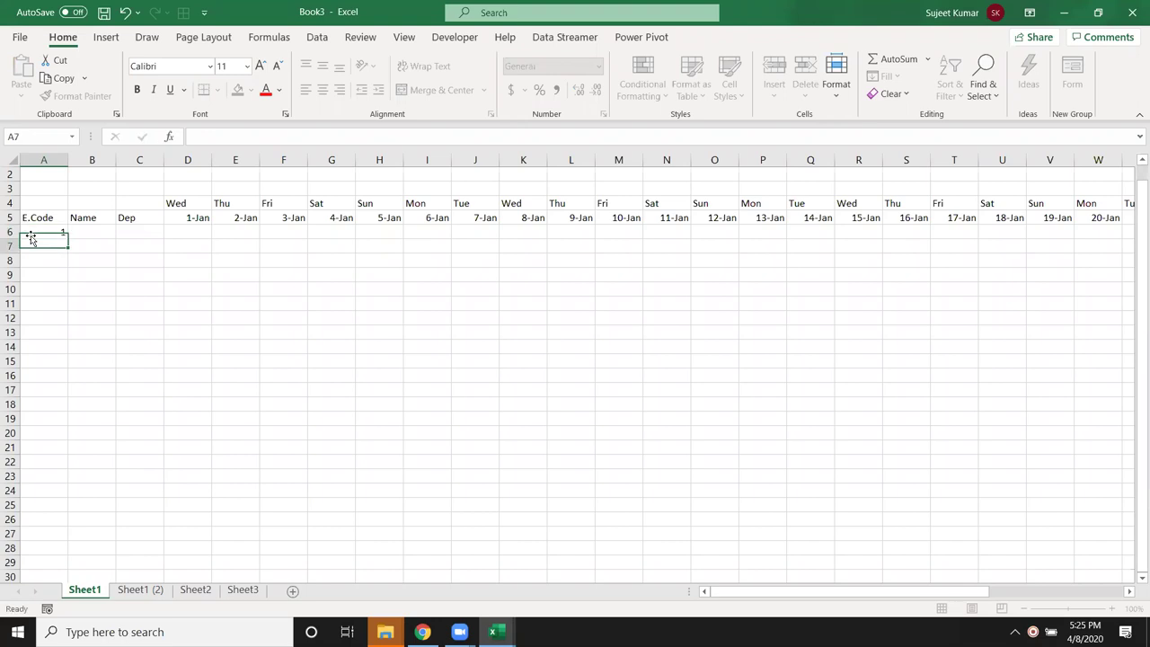
key(Tab)
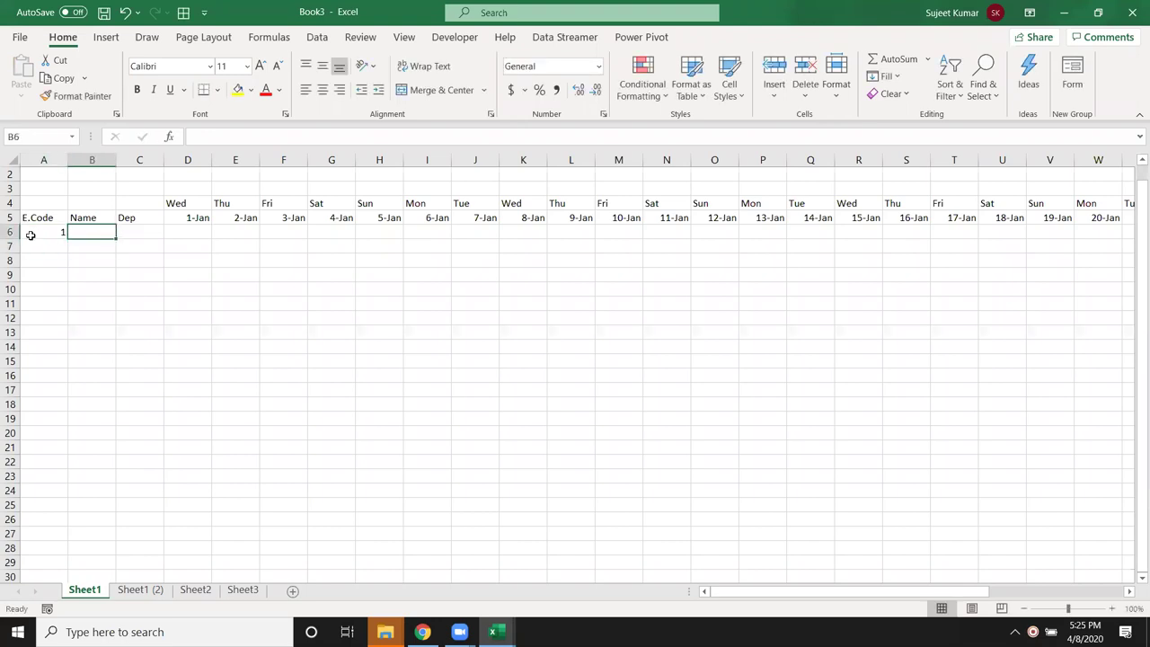
text(Puja)
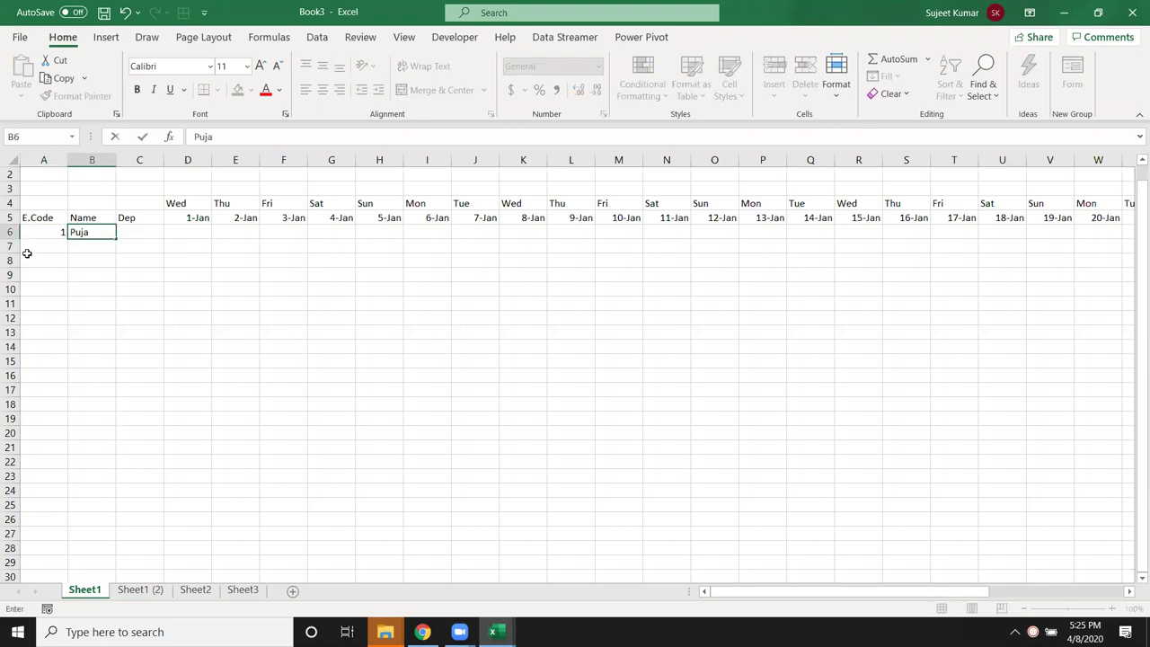
key(Return)
Fill the employee names down to row 18 and codes 1–13 down column A.
click(106, 232)
drag(114, 233, 90, 406)
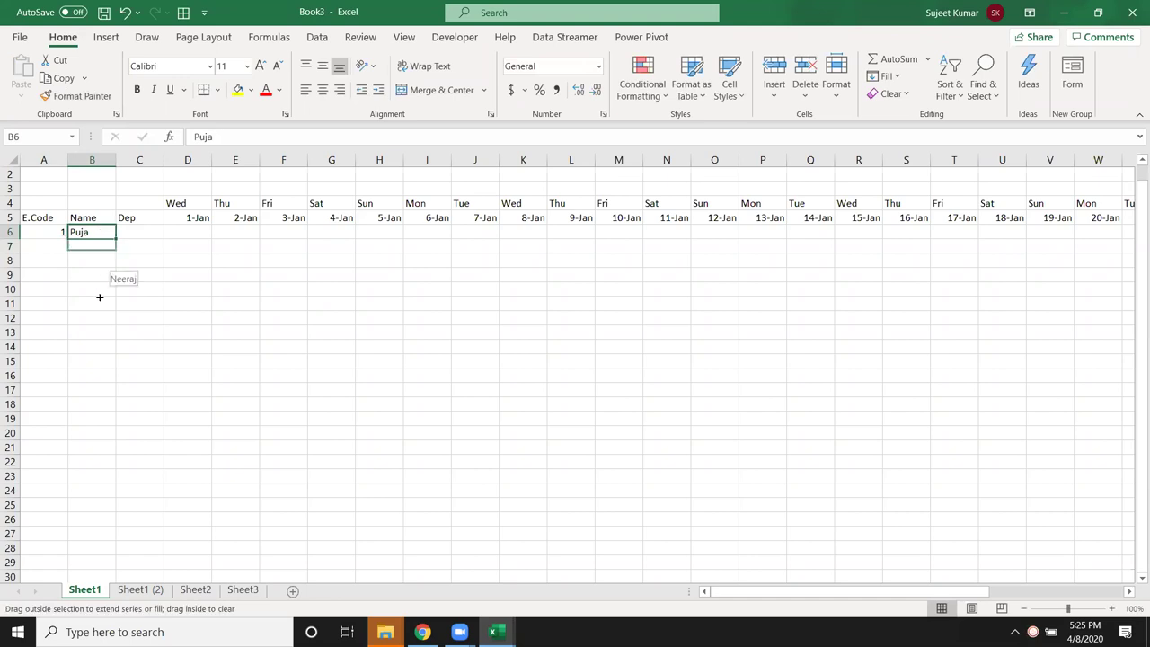
click(43, 418)
click(50, 244)
text(2)
key(Return)
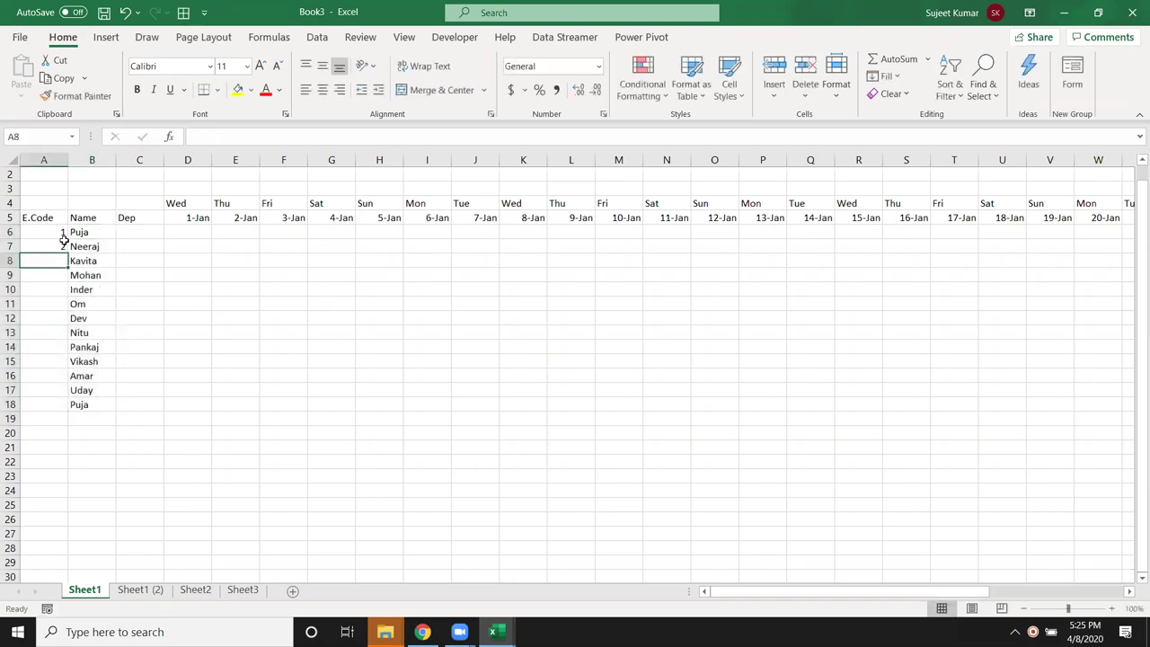
drag(57, 234, 59, 246)
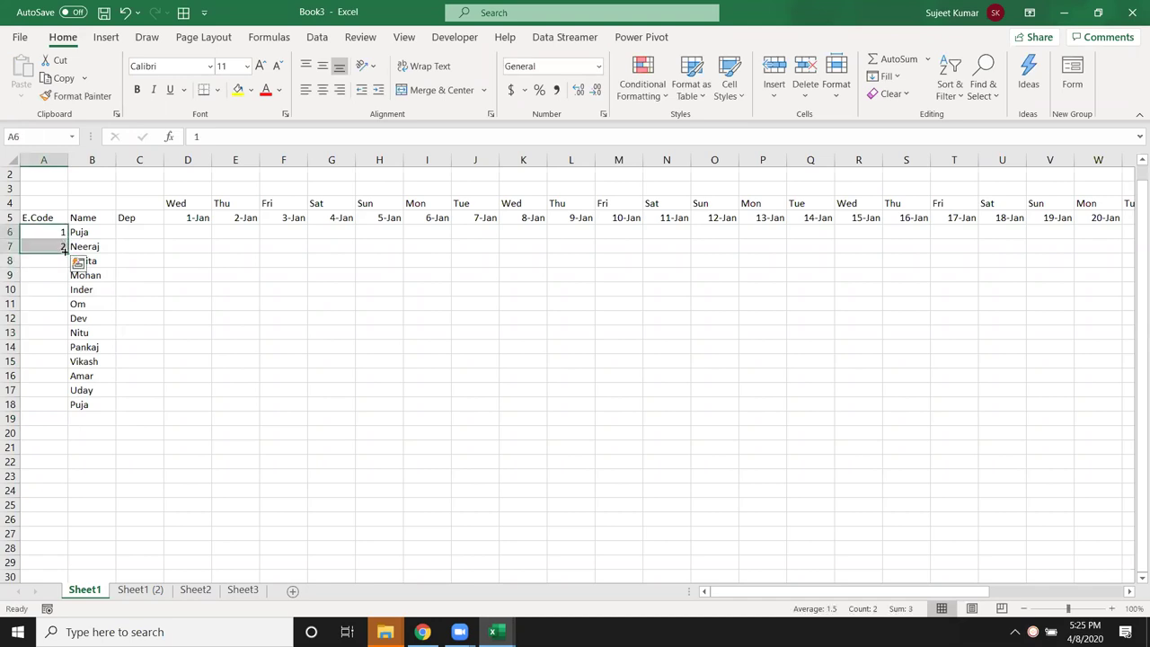
double_click(68, 254)
click(100, 274)
Enter the departments HR, ops and Sales in C6:C8.
click(132, 234)
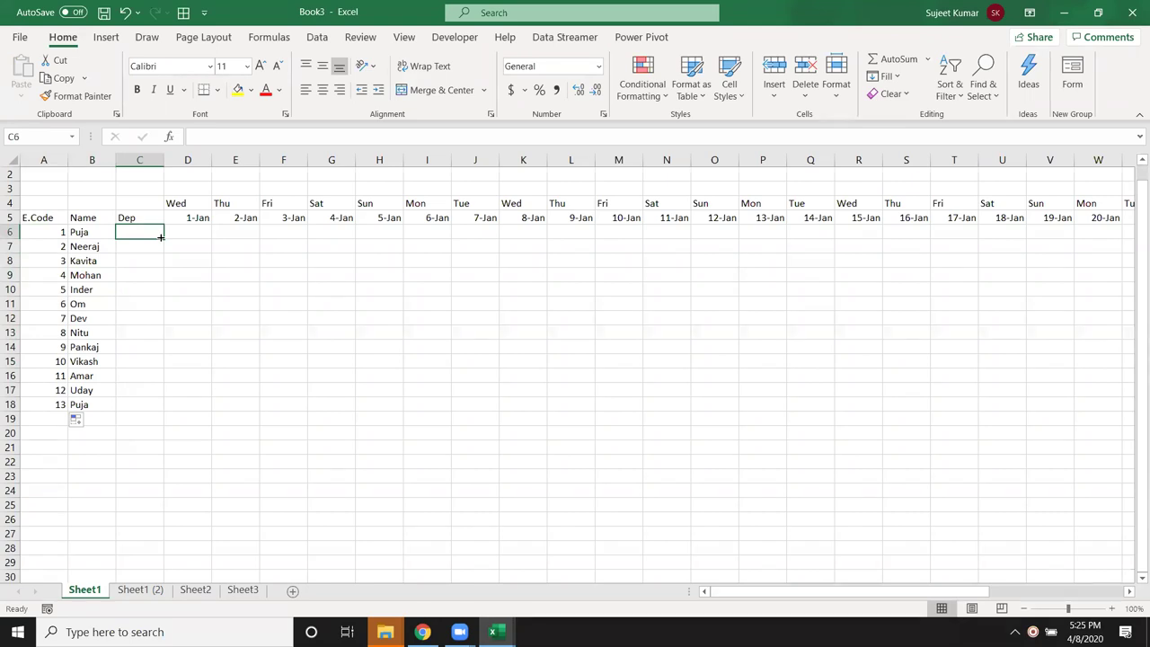
text(HR)
key(Return)
text(Obs)
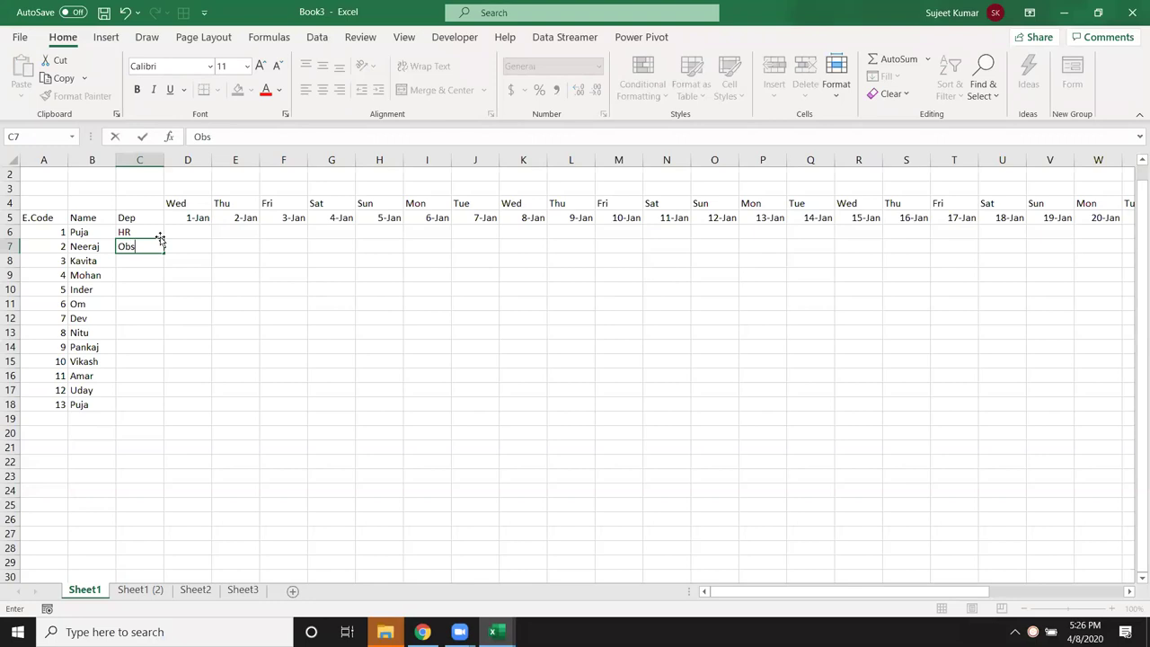
key(Return)
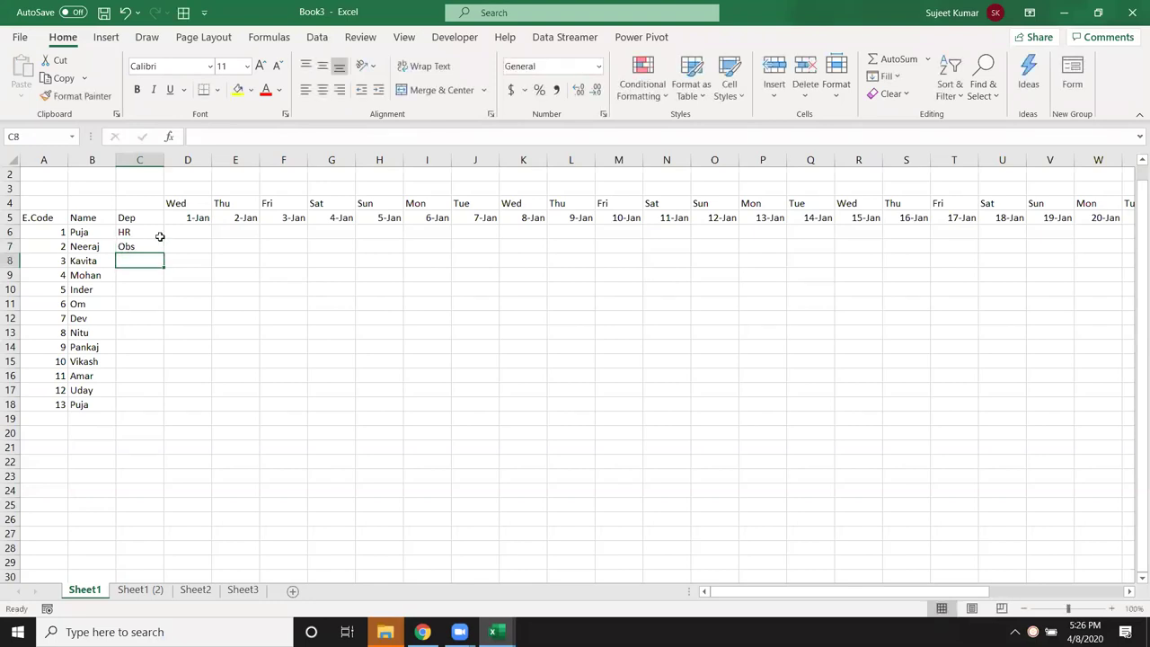
click(162, 241)
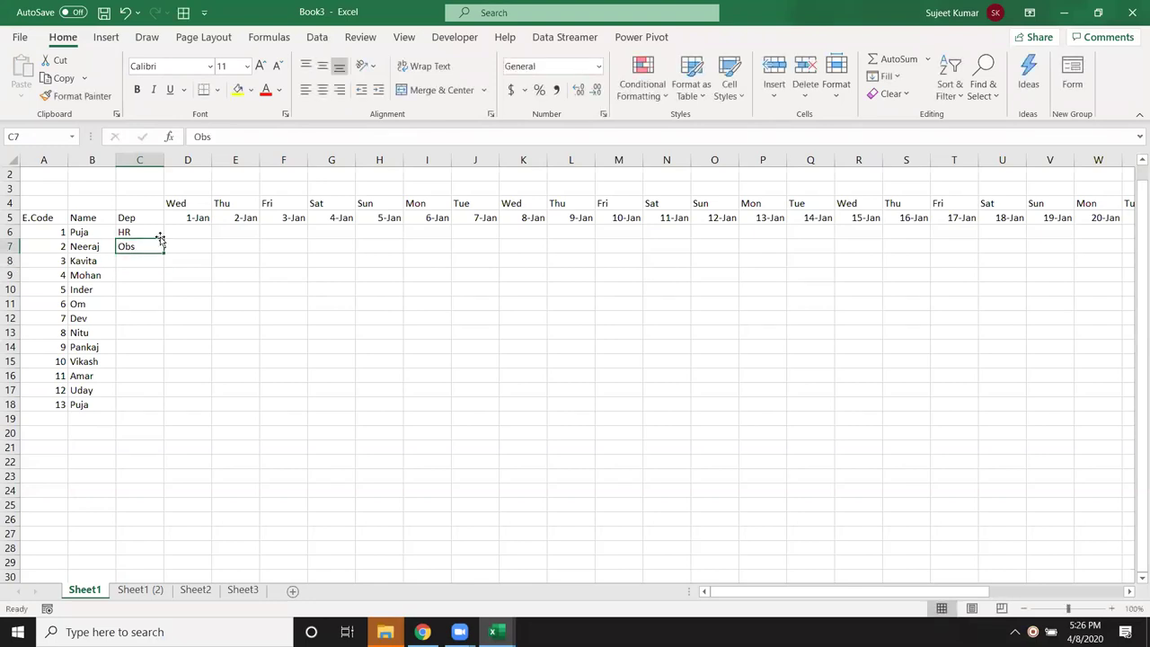
text(ops)
key(Return)
text(Sael)
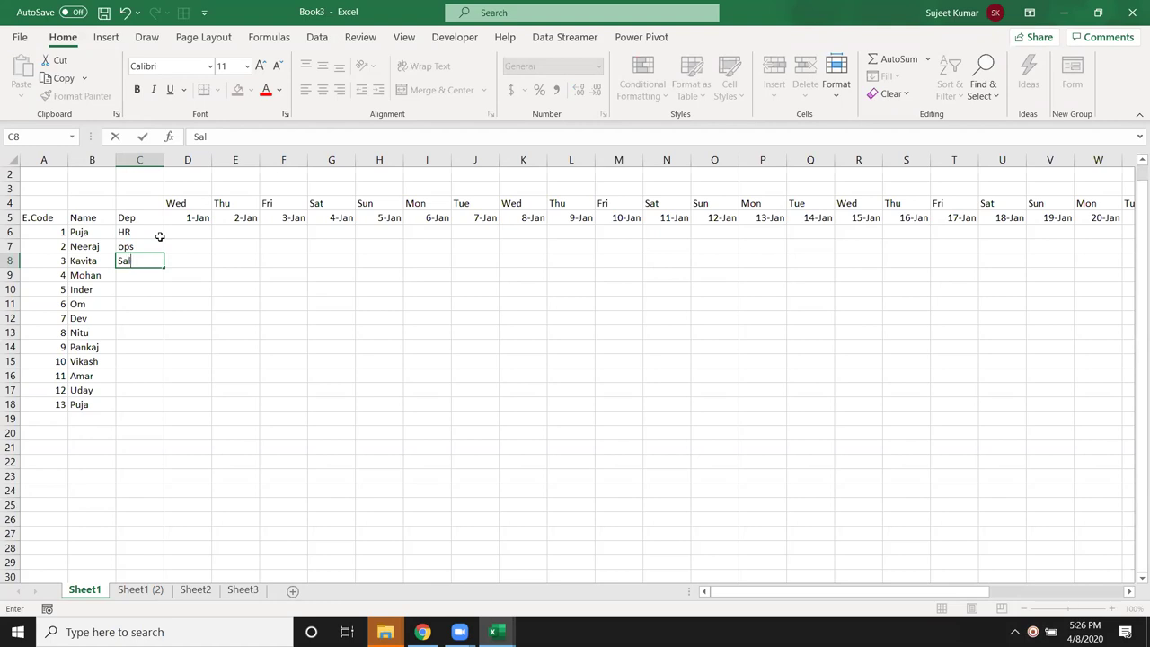
text(s)
key(Return)
Repeat the HR, ops, Sales pattern down the Dep column to row 18.
key(Up)
key(Up)
key(Up)
key(Up)
key(Down)
drag(160, 235, 162, 264)
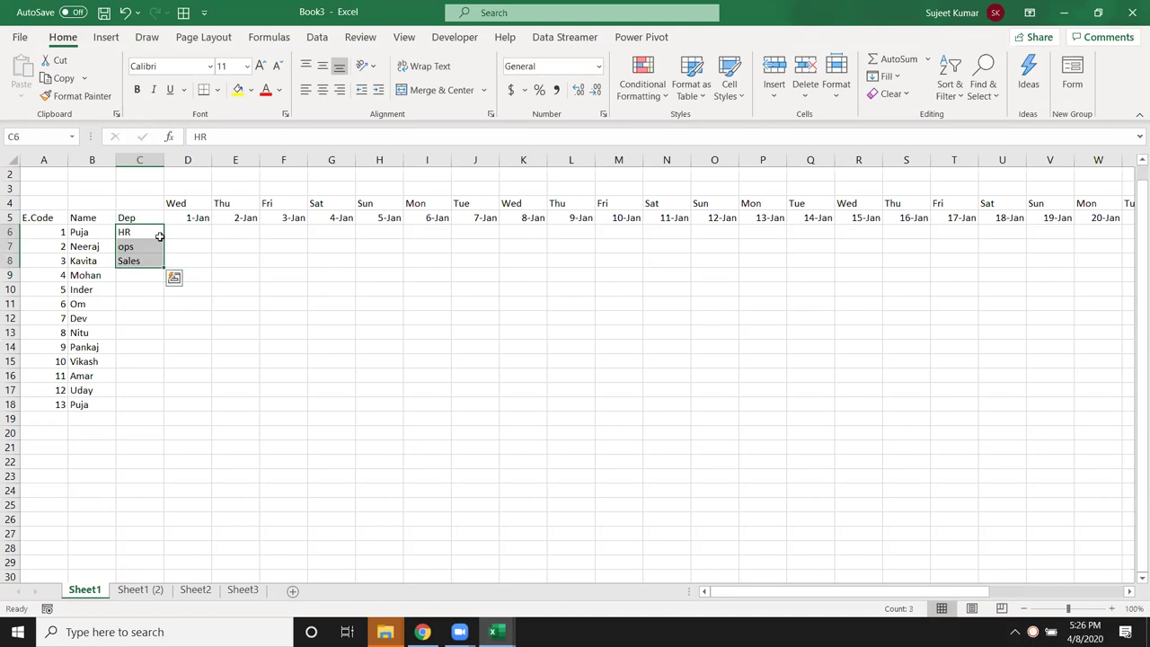
click(170, 277)
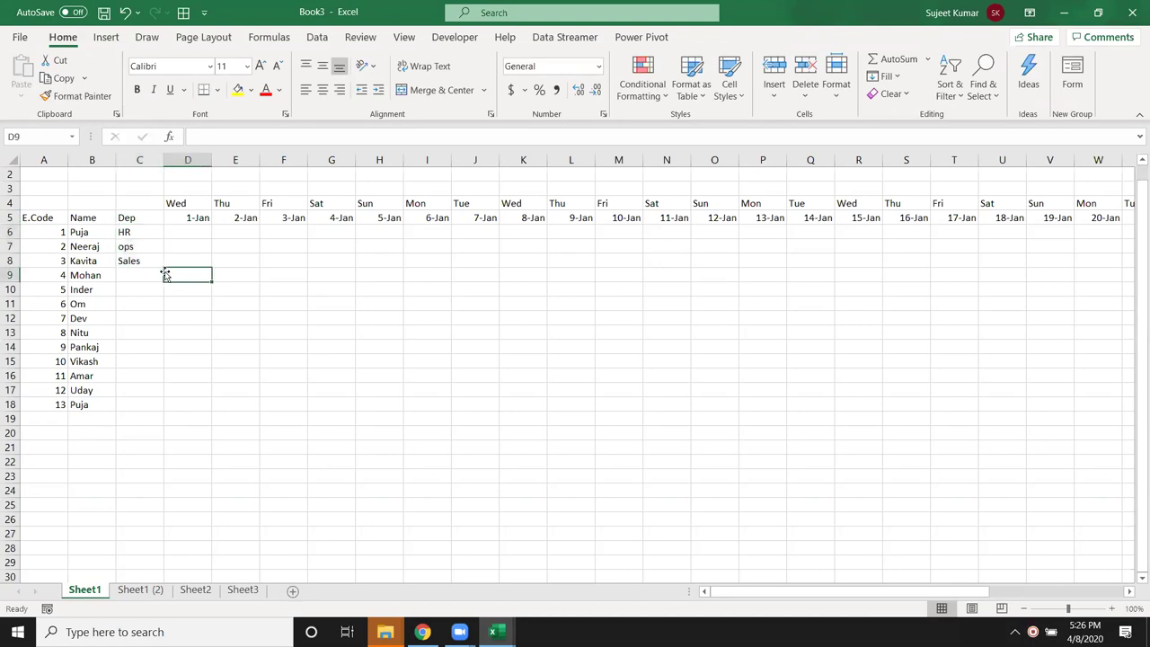
drag(149, 230, 162, 262)
double_click(162, 262)
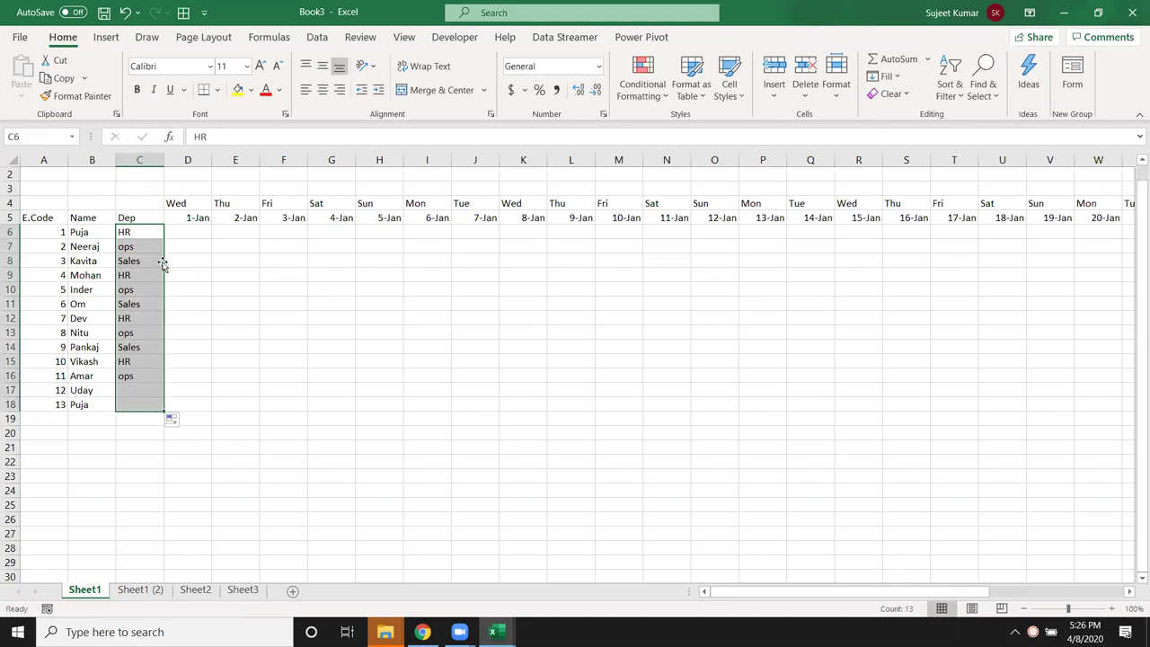
click(189, 236)
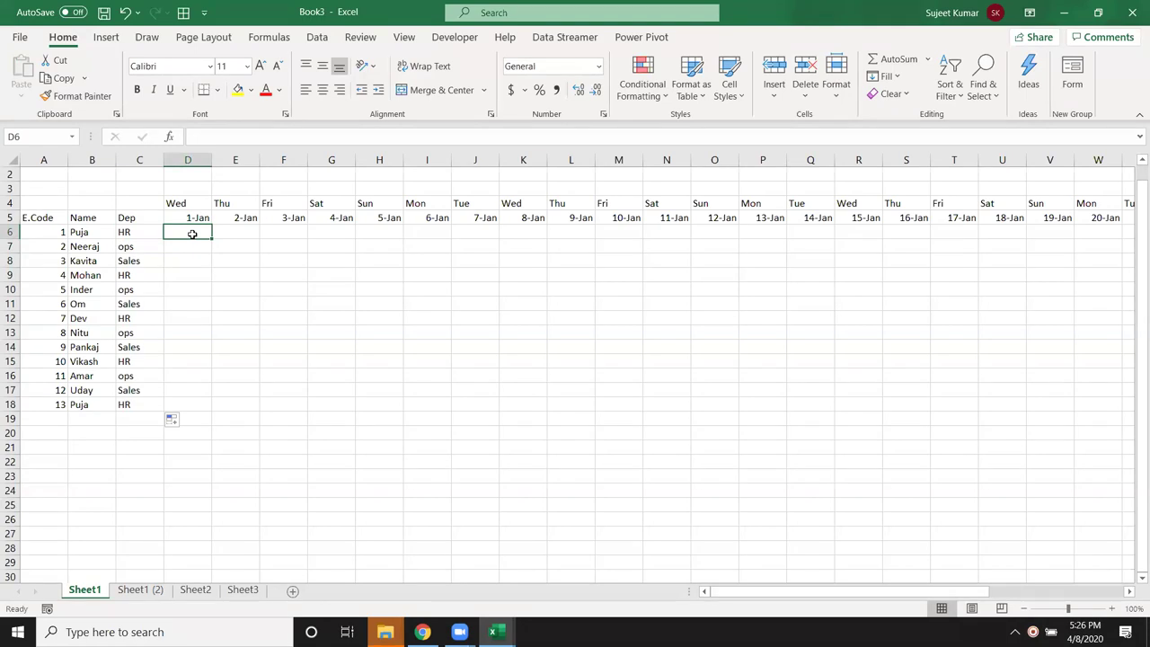
Open the weekend rule from Manage Rules and remove the stray quote before OR.
click(643, 81)
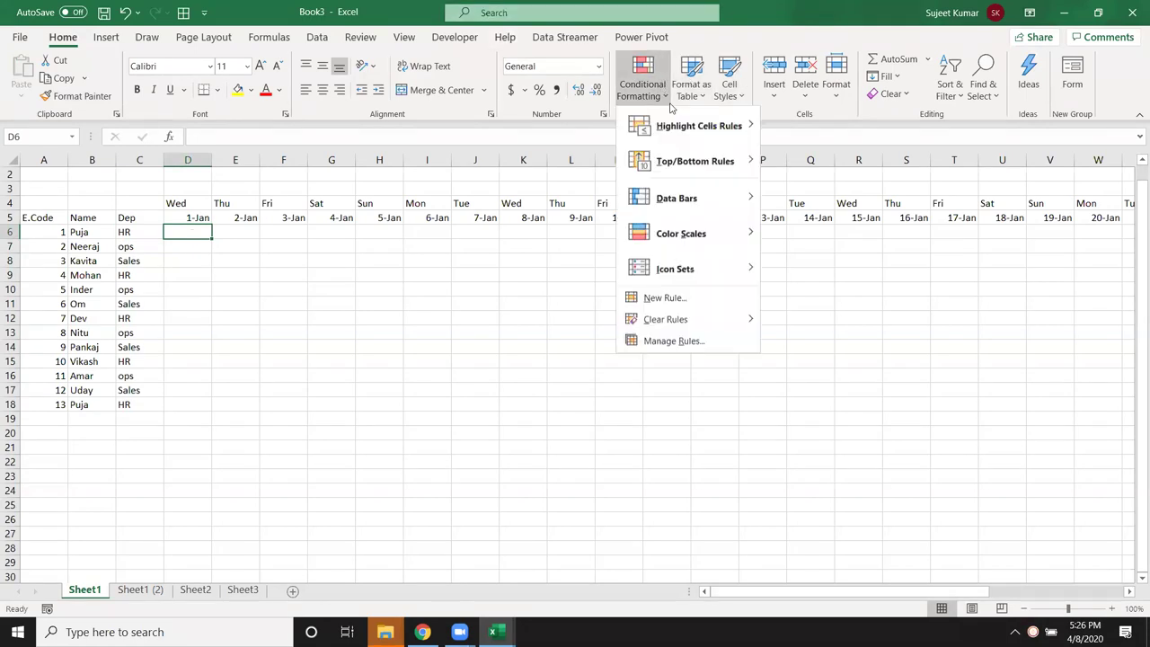
click(693, 341)
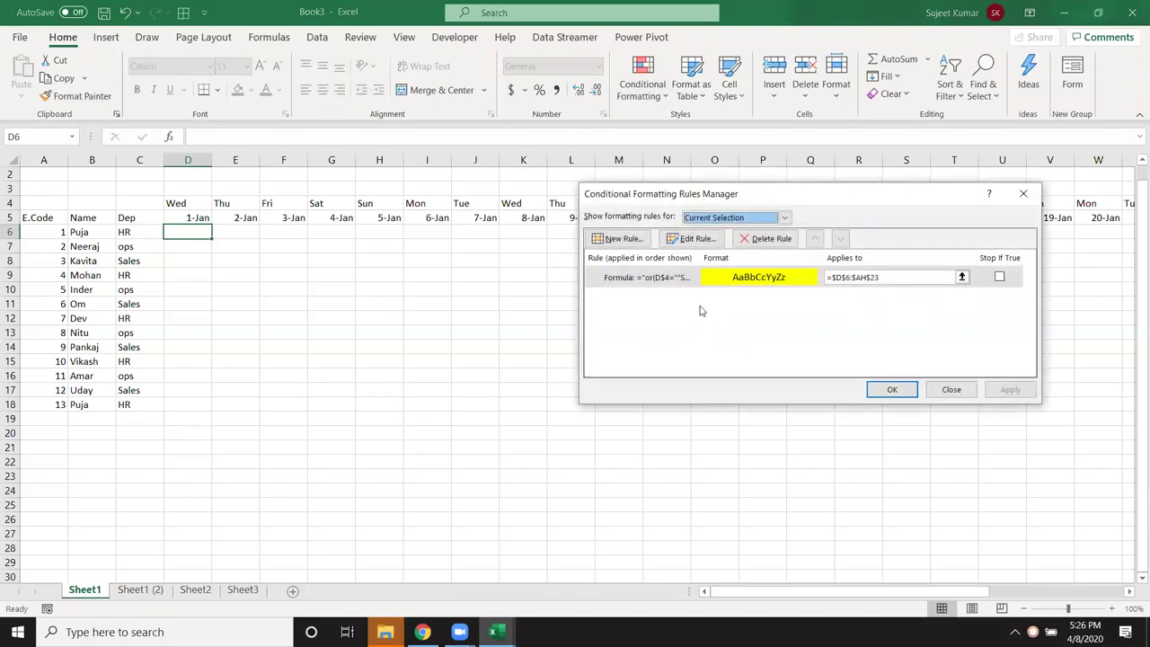
double_click(695, 284)
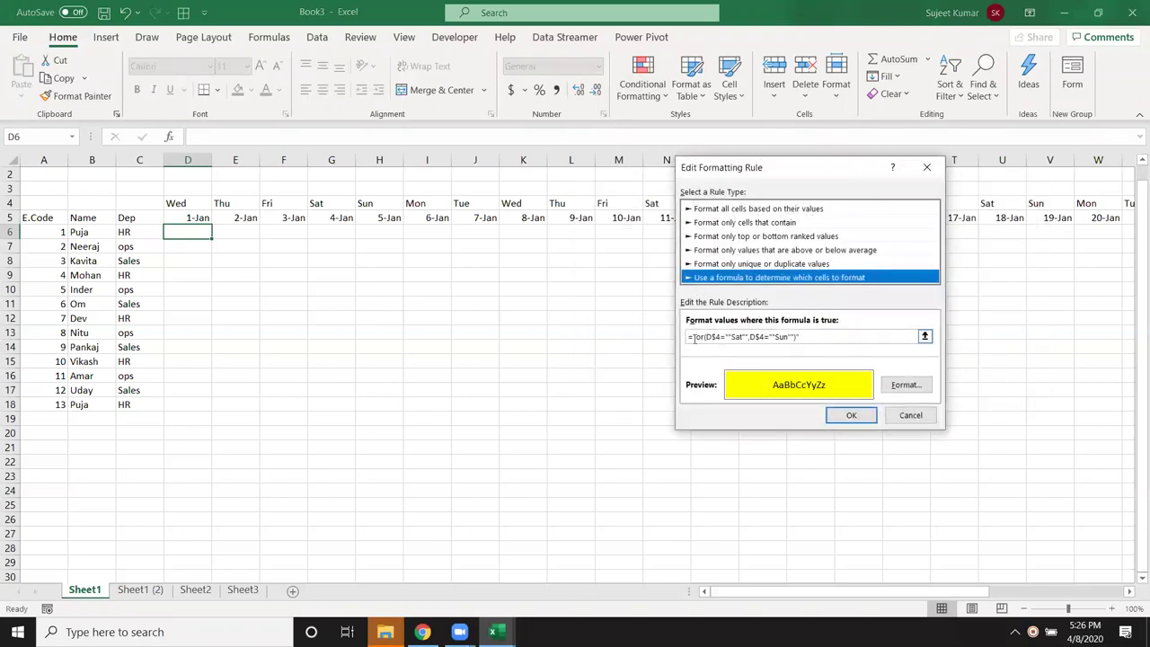
click(691, 337)
key(BackSpace)
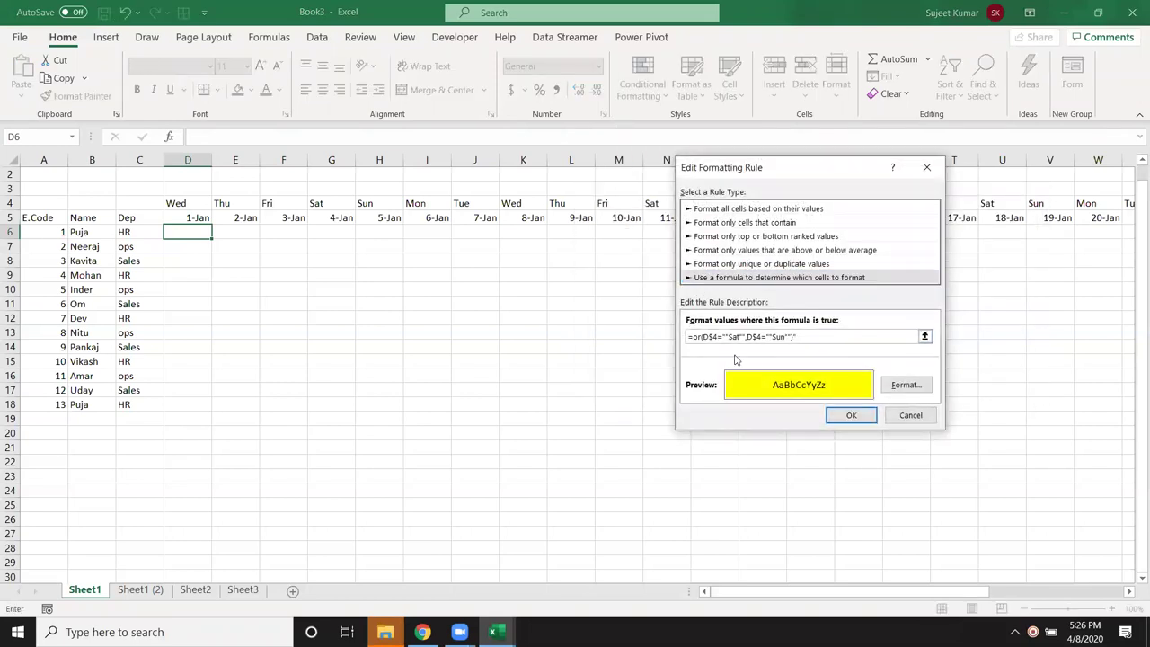
click(809, 336)
click(851, 415)
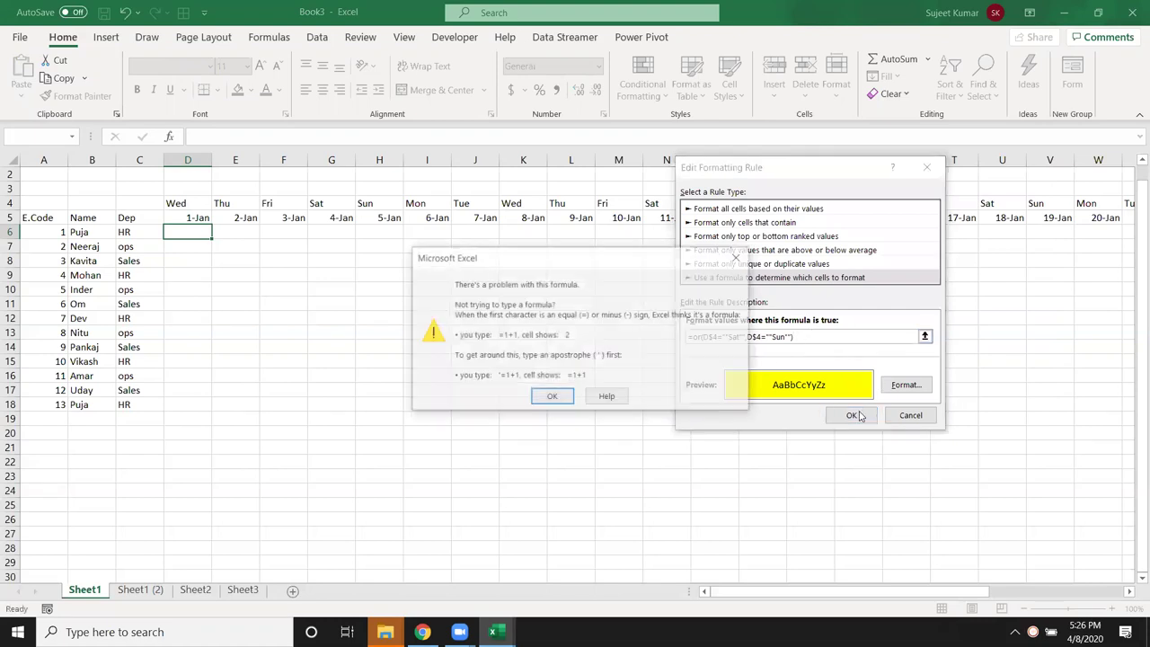
click(551, 397)
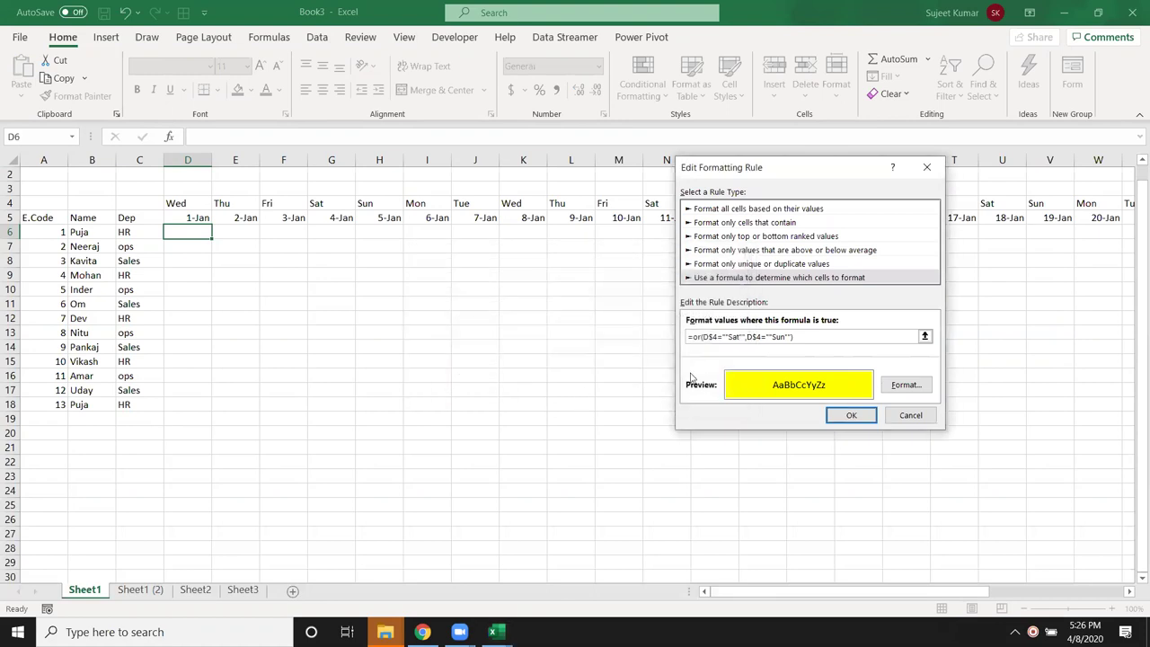
Remove the doubled quotes around Sat and Sun, then save and apply the rule.
click(726, 336)
key(BackSpace)
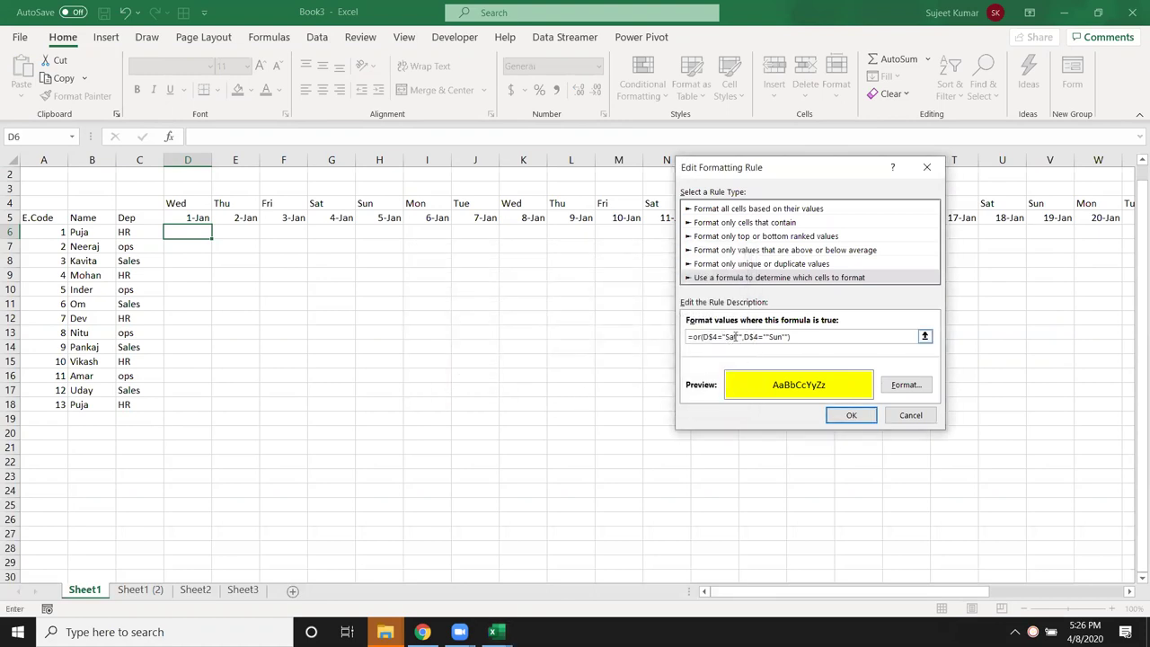
click(740, 336)
key(BackSpace)
click(764, 336)
key(BackSpace)
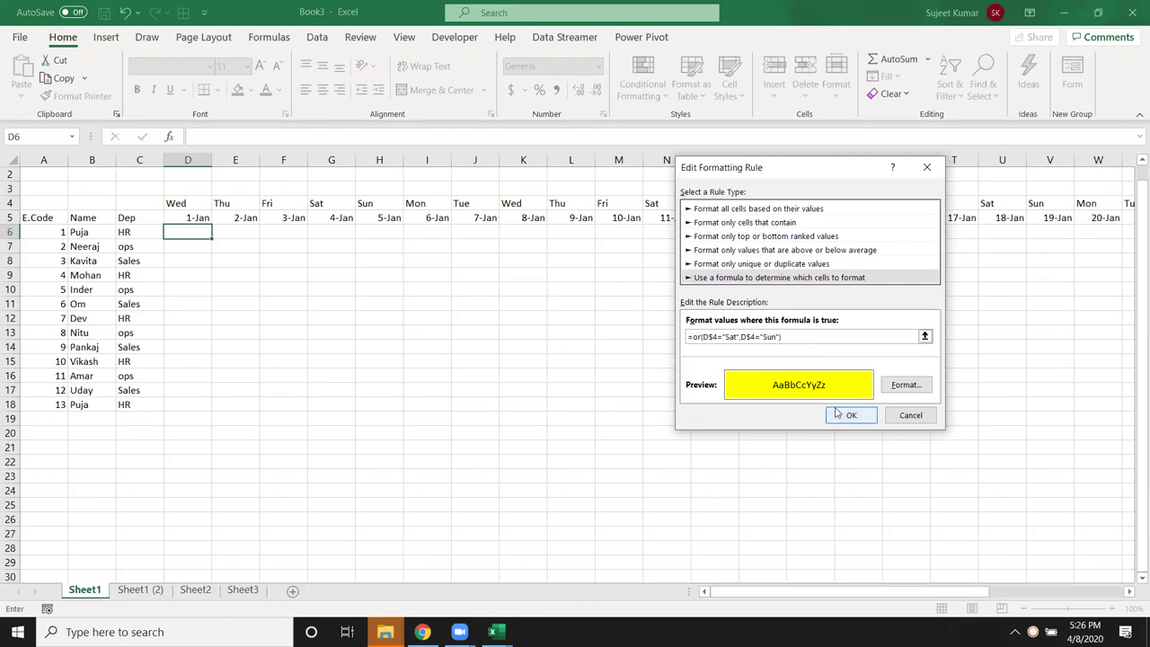
click(840, 414)
click(997, 392)
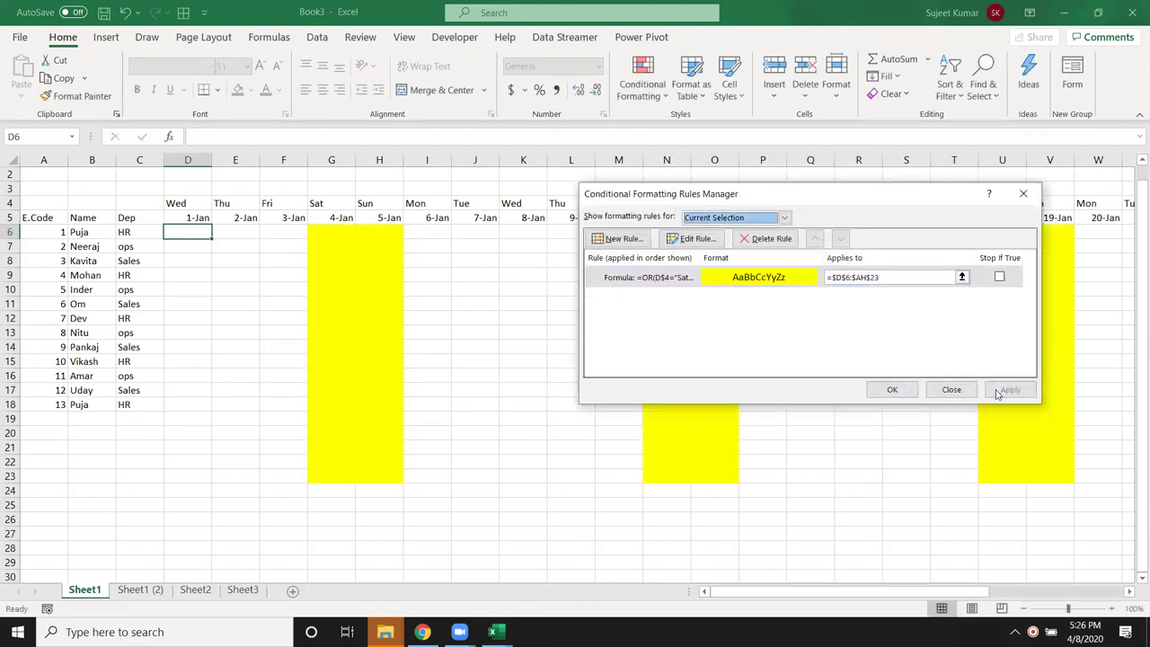
click(892, 389)
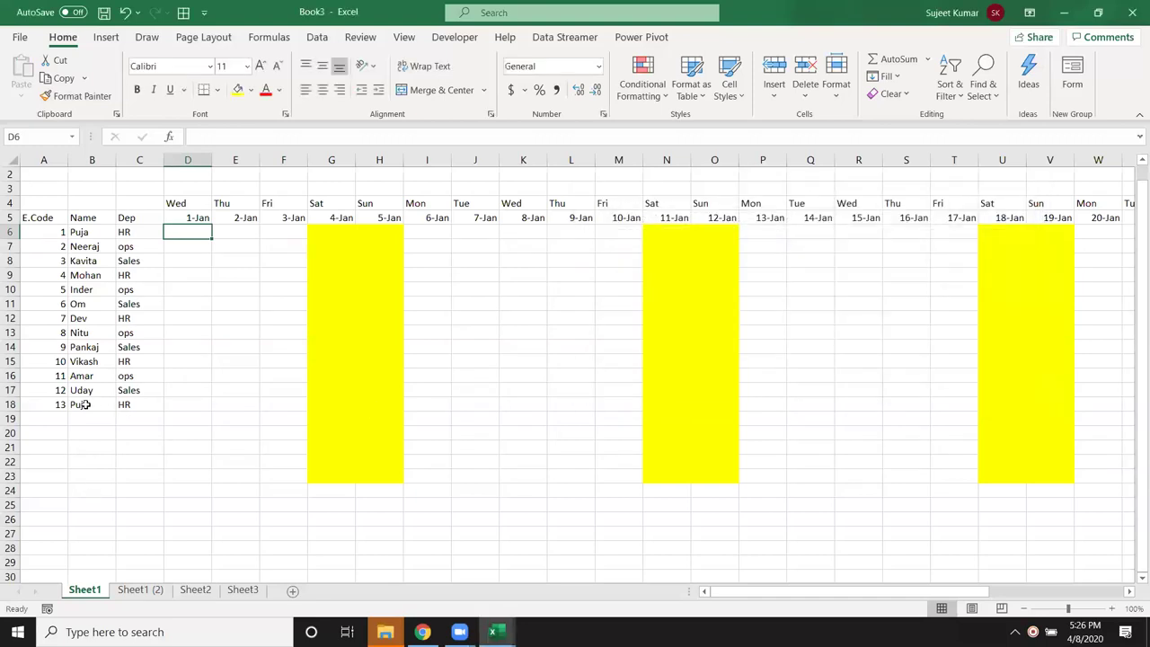
Remove the empty rows 19–23 so the yellow shading stops below the employee list.
drag(11, 419, 16, 476)
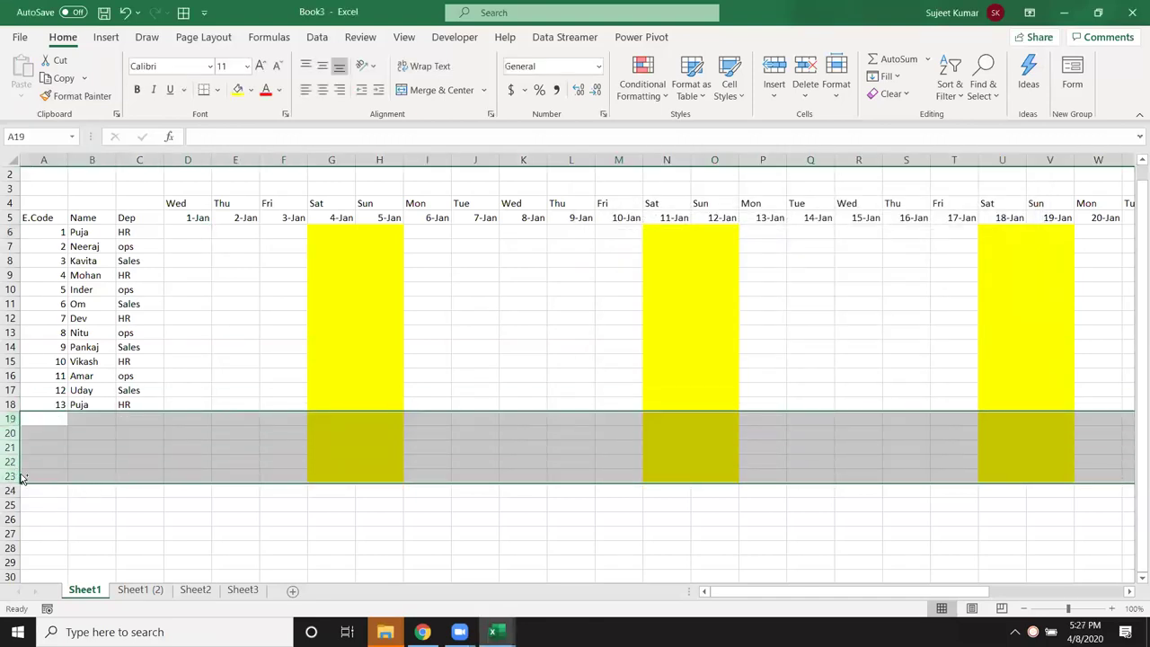
key(ctrl+minus)
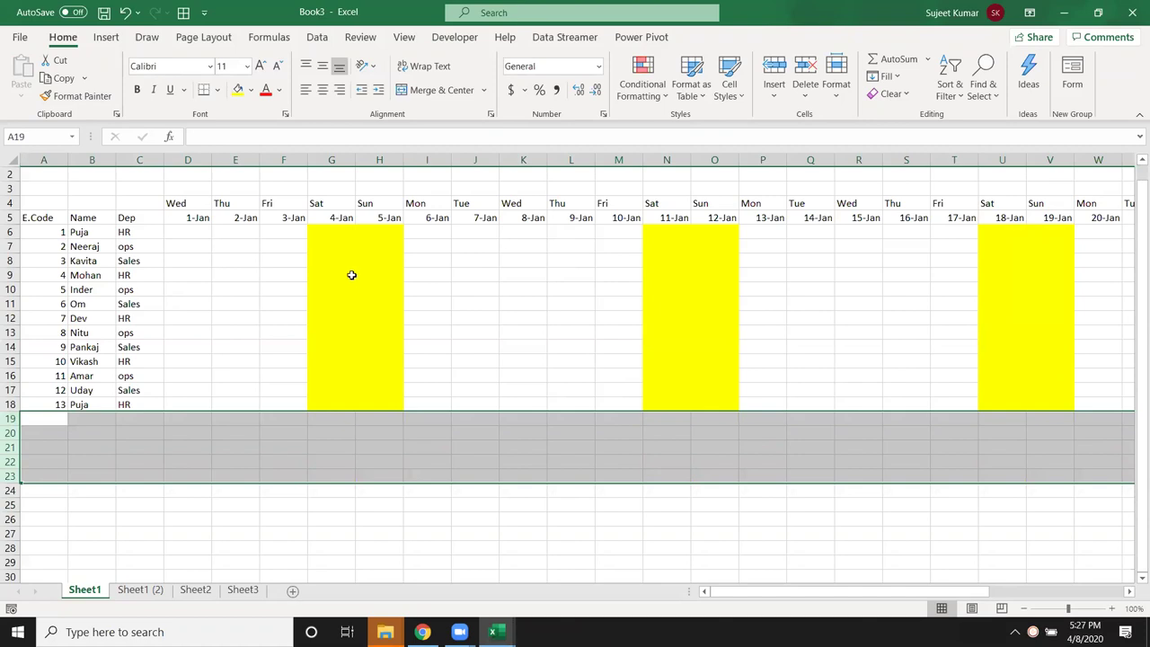
click(352, 275)
click(395, 239)
click(485, 299)
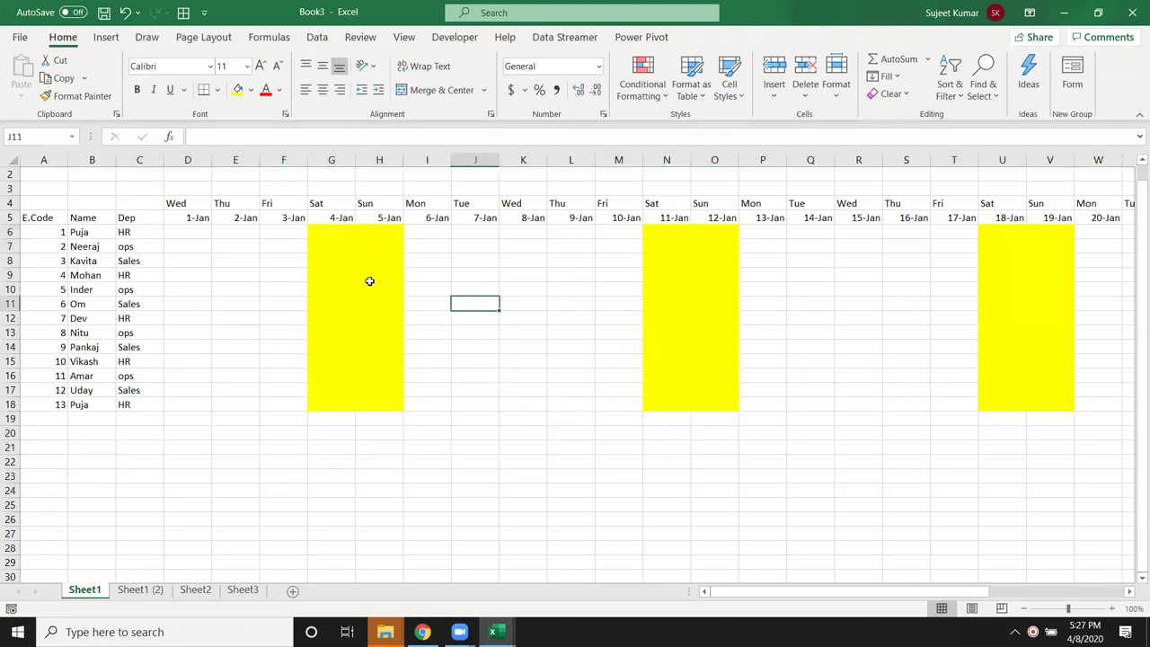
scroll(269, 283, down, 1)
scroll(221, 282, down, 2)
scroll(221, 282, up, 3)
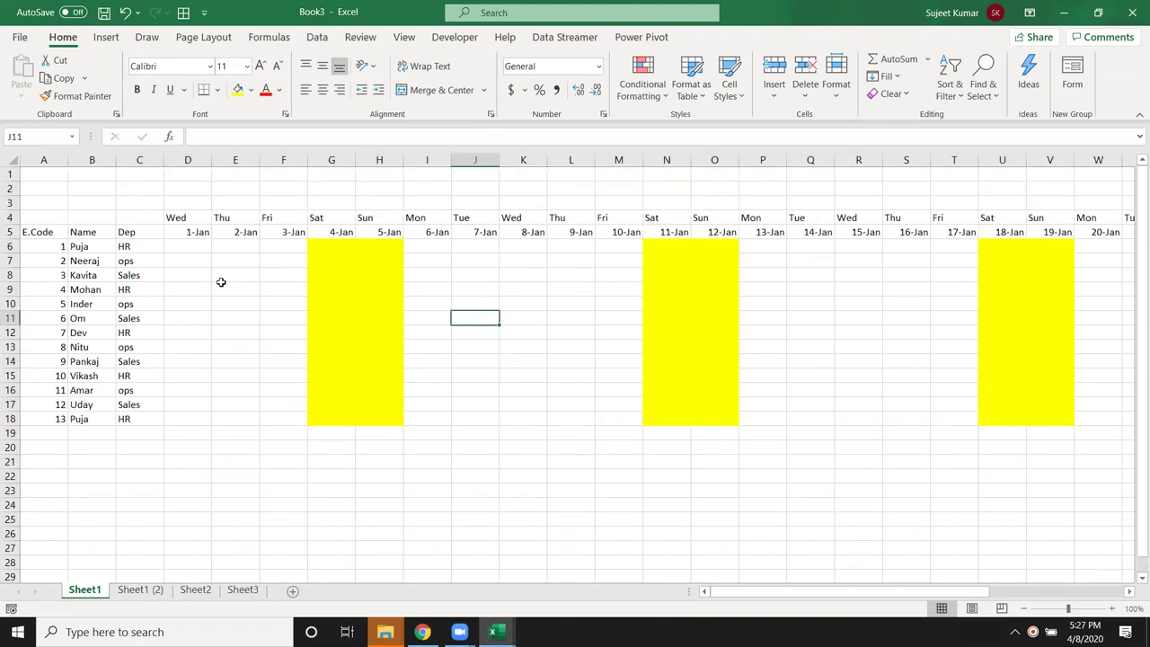
click(188, 248)
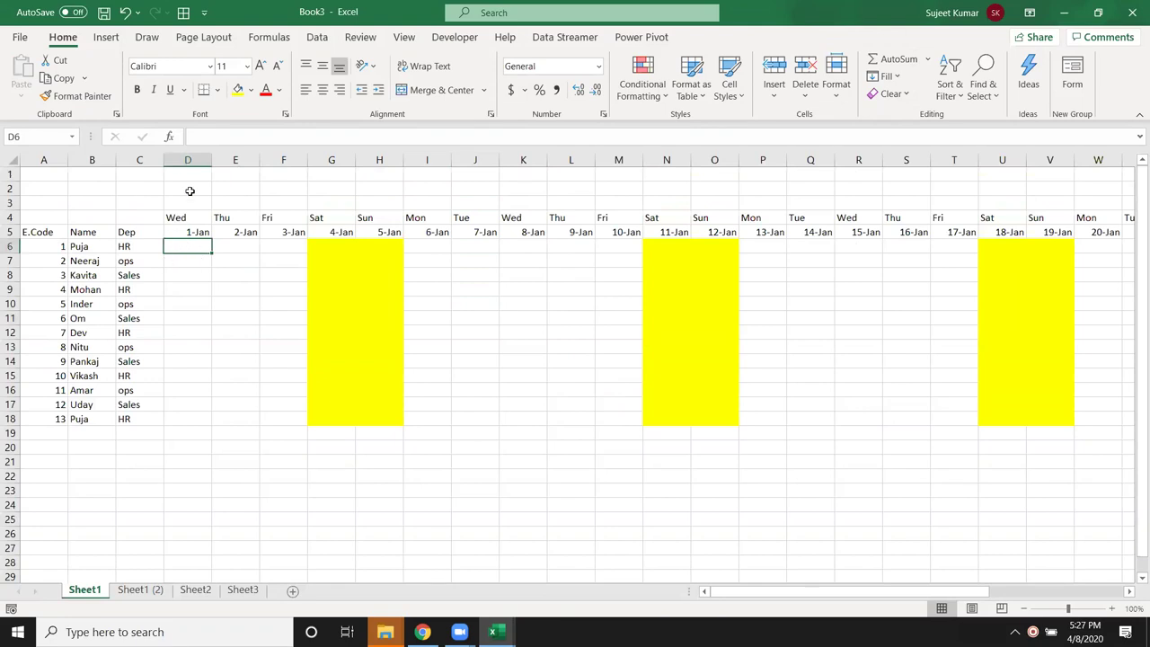
Insert a blank column D between Dep and the dates.
click(187, 160)
key(ctrl+shift+plus)
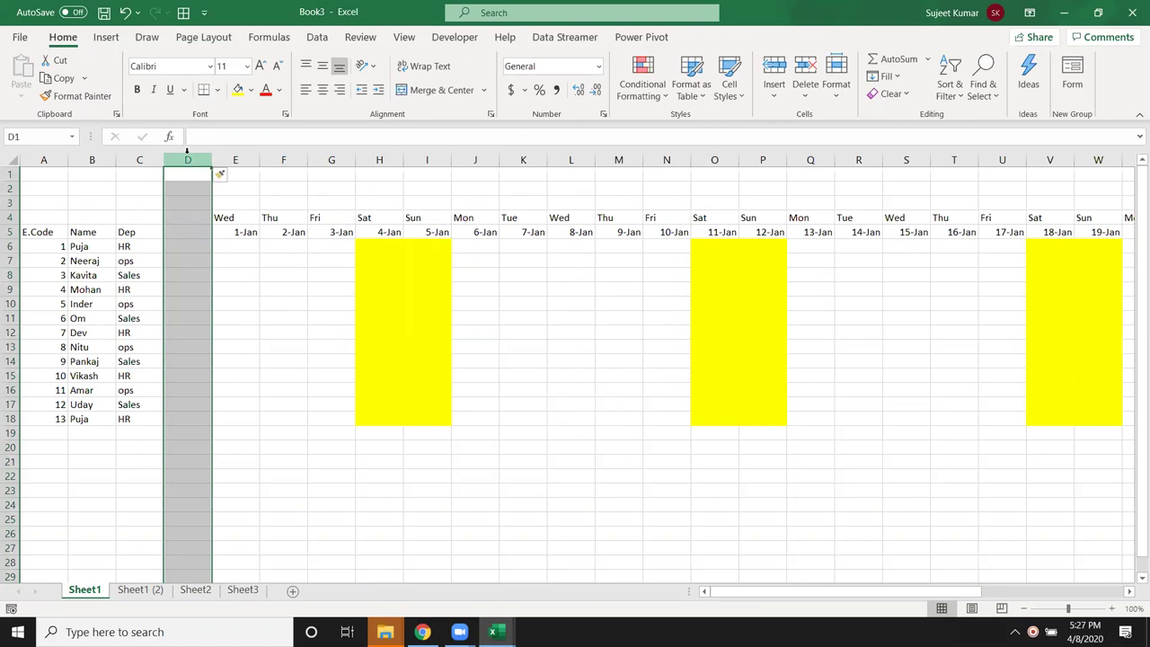
key(Down)
key(Down)
key(Down)
key(Down)
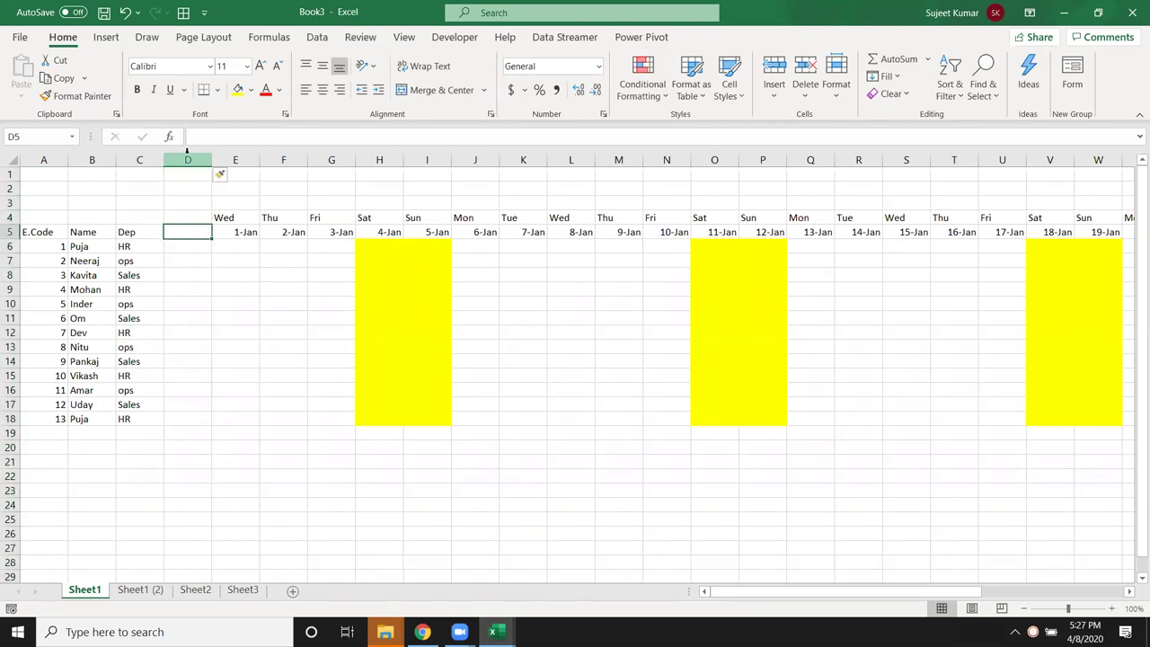
Head the new column D as DOJ, enter a first joining date and fill D6:D18.
text(DOJ)
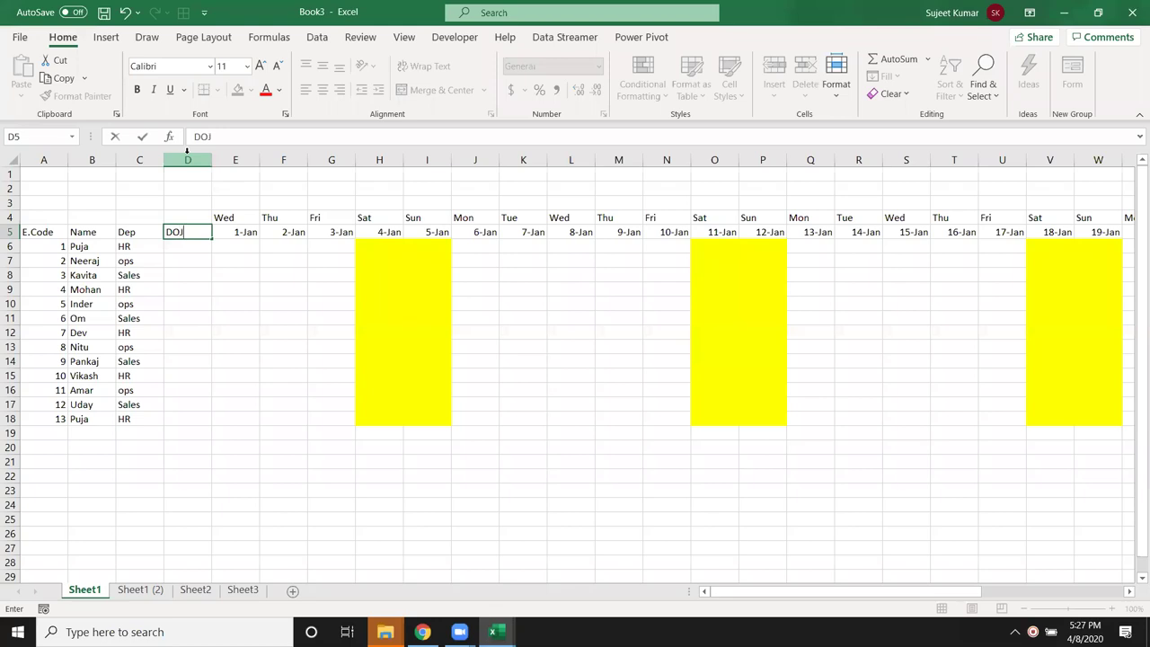
key(Return)
text(1/8)
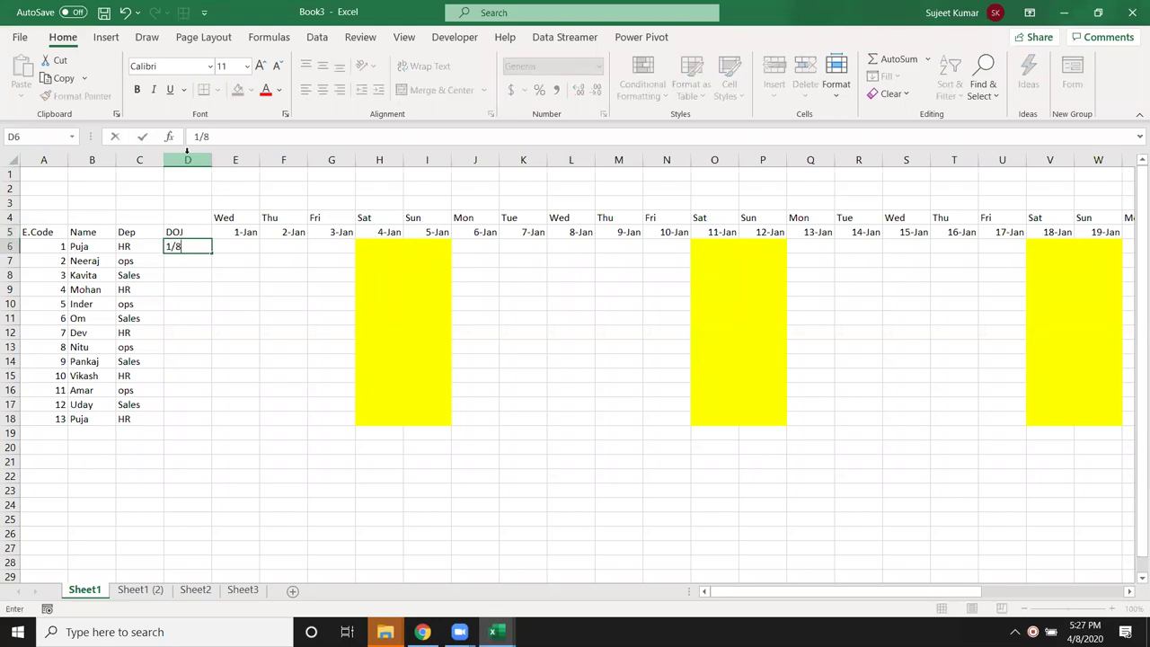
text(1)
key(Return)
drag(203, 263, 210, 418)
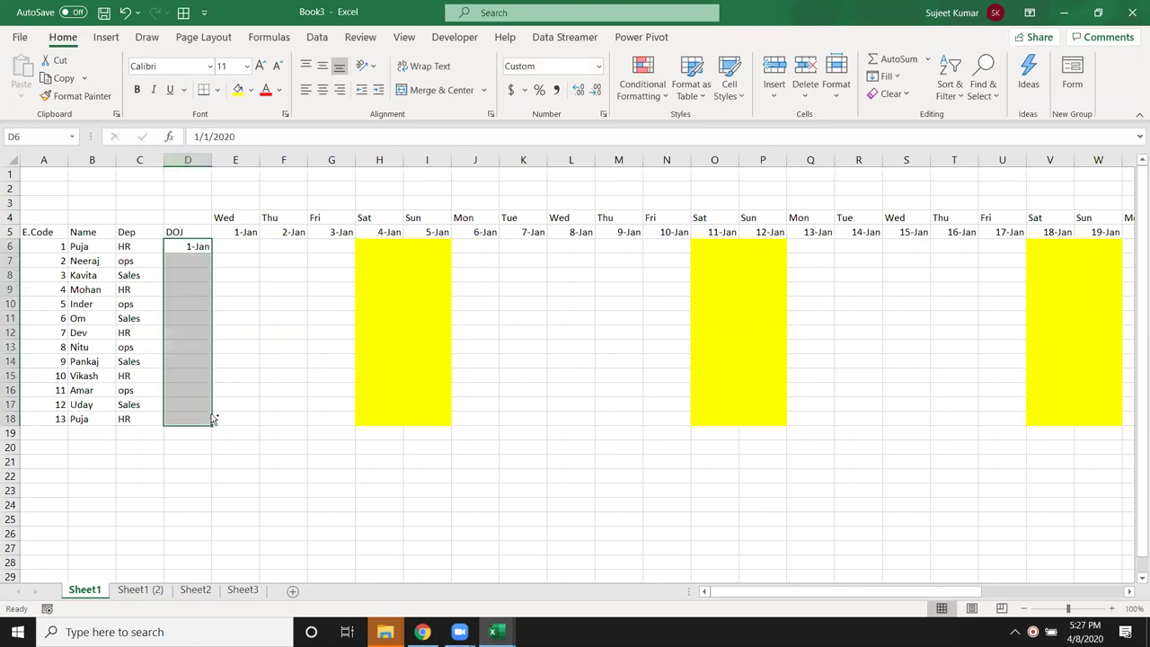
key(ctrl+r)
Enter the leave mark L in cell K8.
click(545, 278)
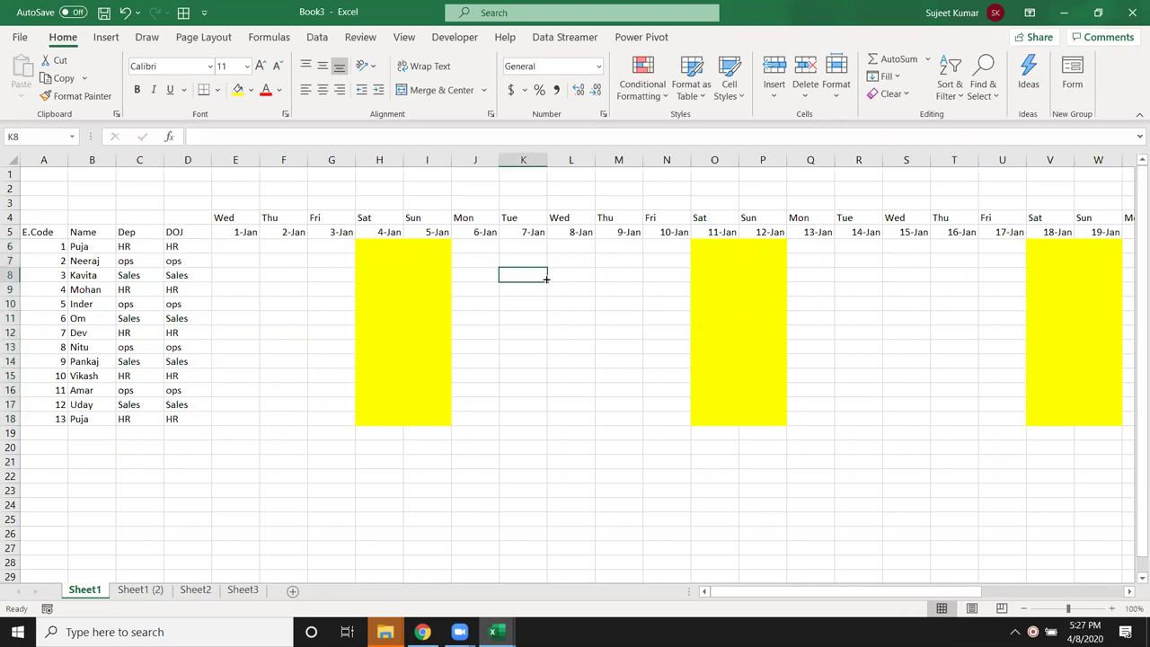
text(L)
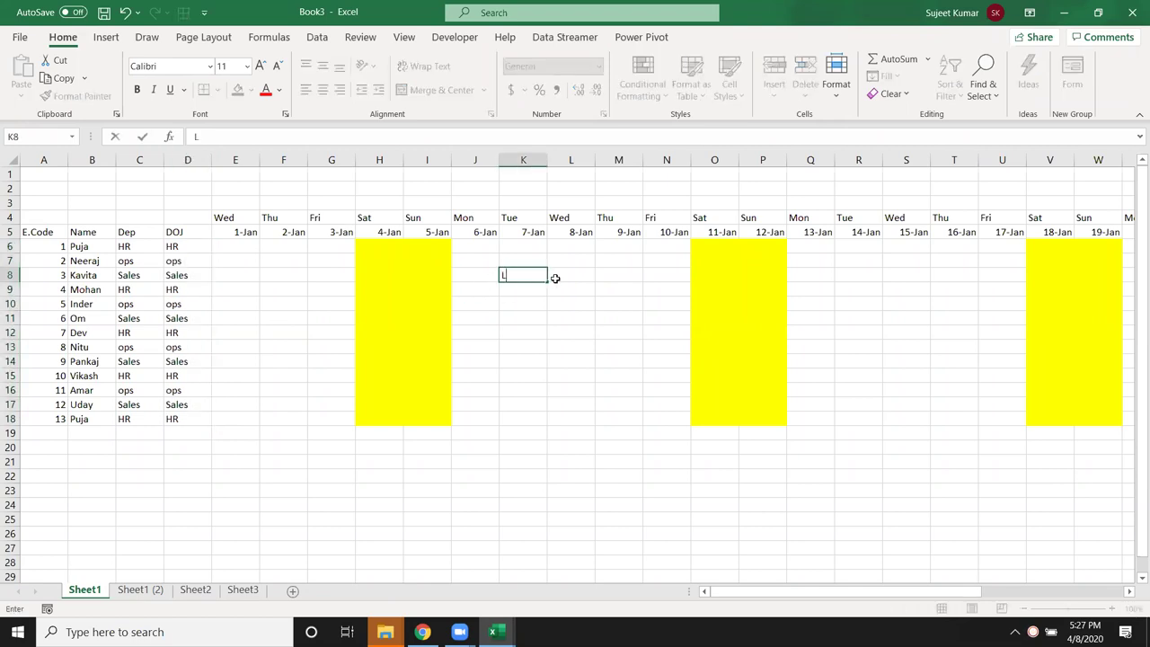
click(550, 301)
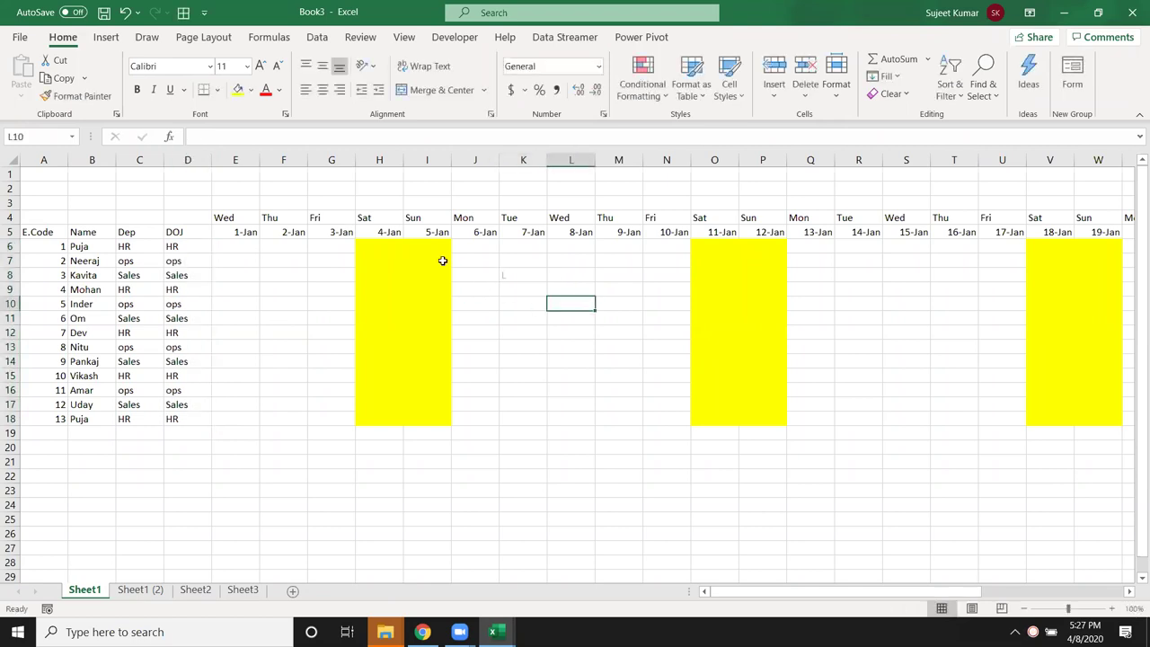
Fill dates down column E, check the results, then undo that fill.
click(256, 235)
drag(256, 235, 243, 420)
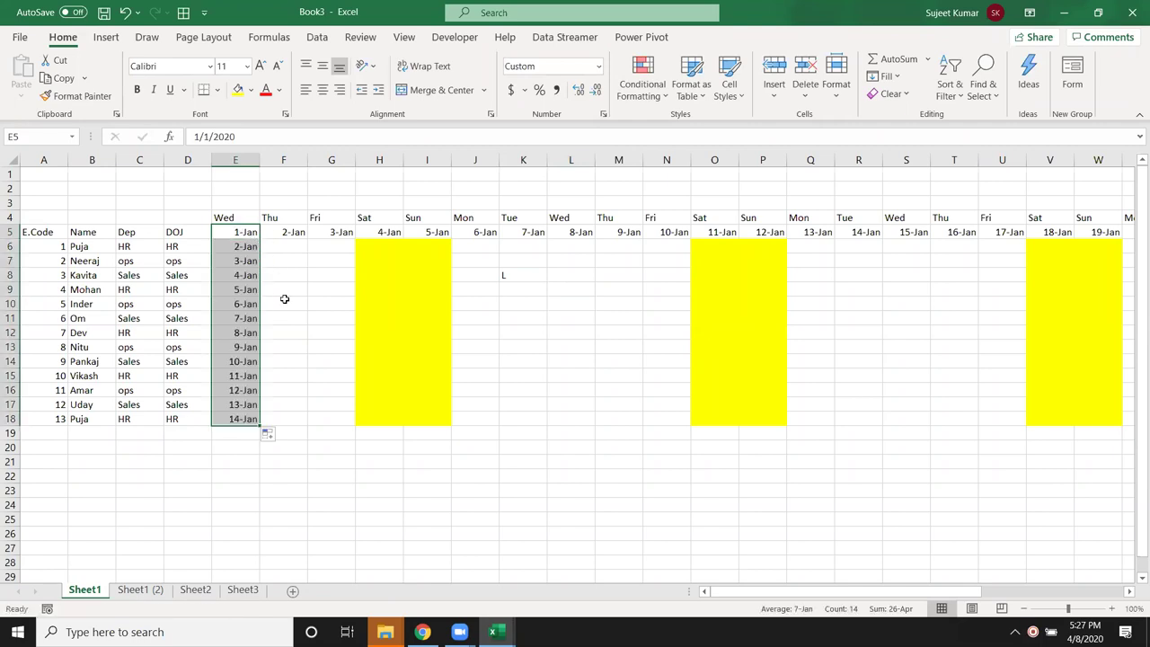
click(519, 282)
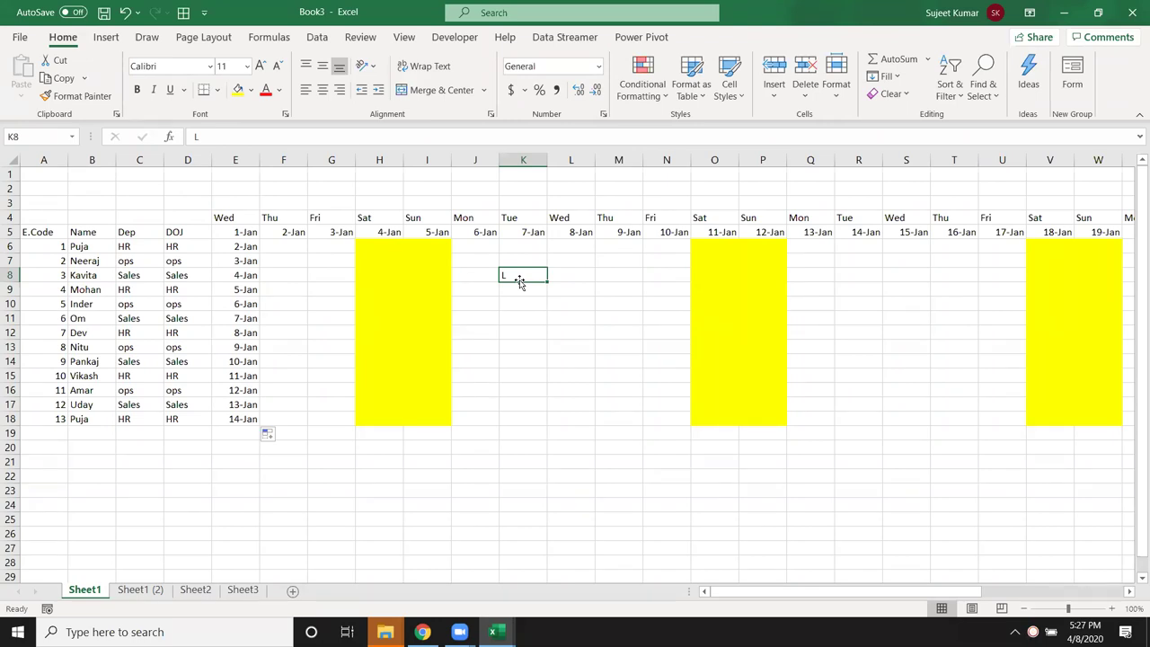
click(294, 243)
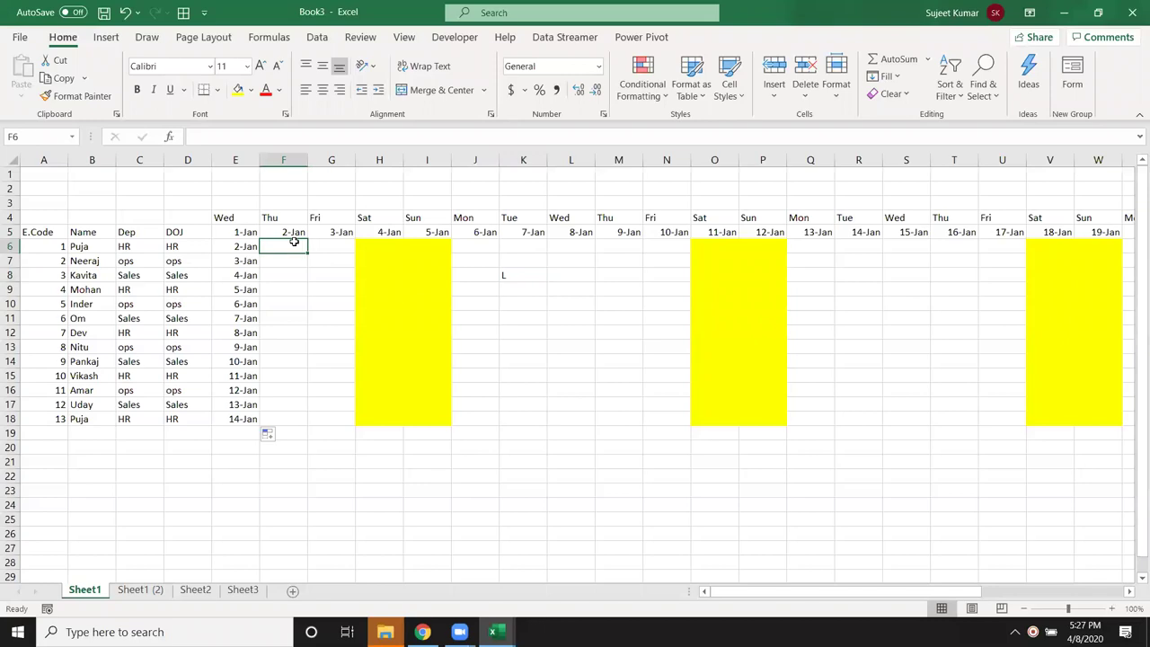
click(524, 272)
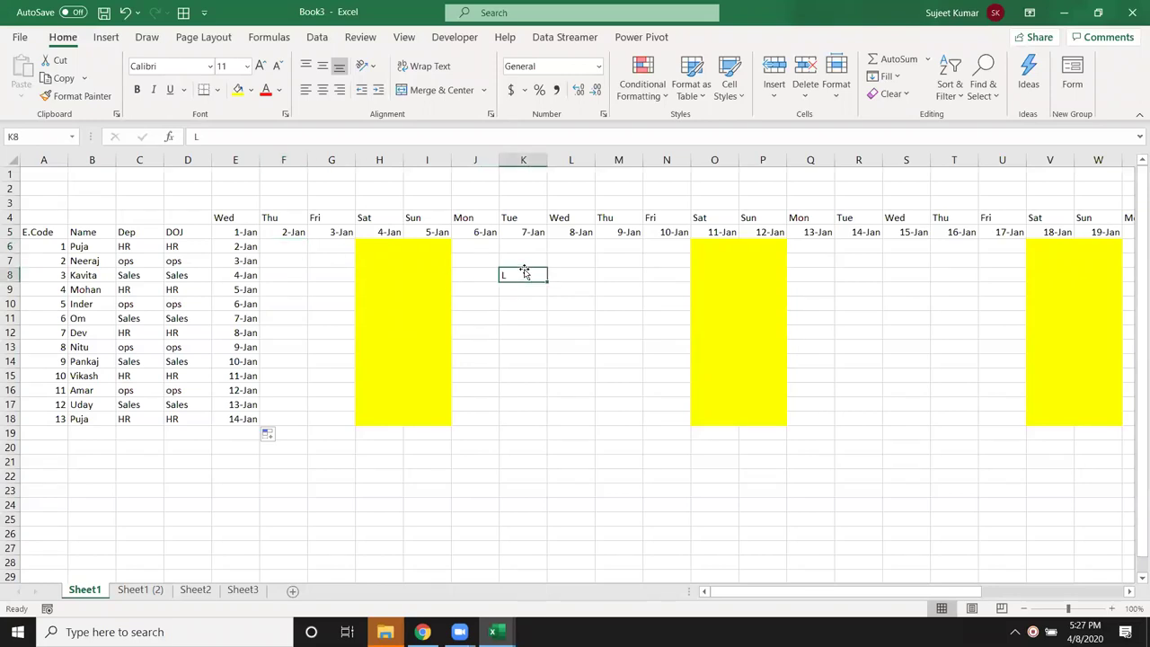
click(281, 245)
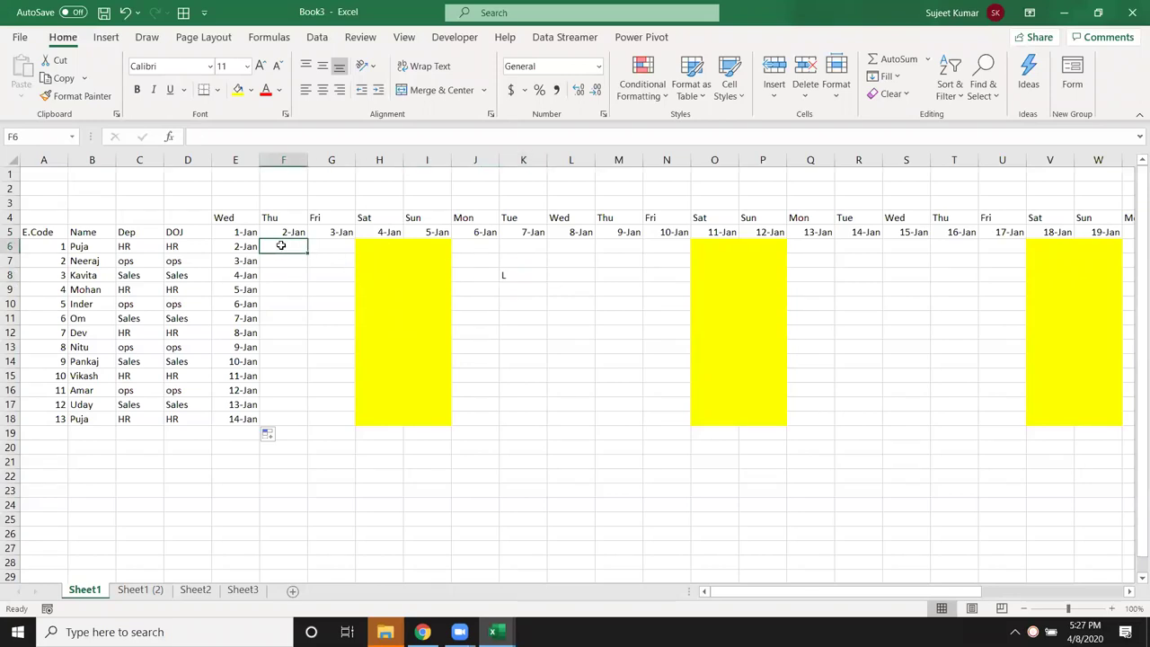
click(238, 231)
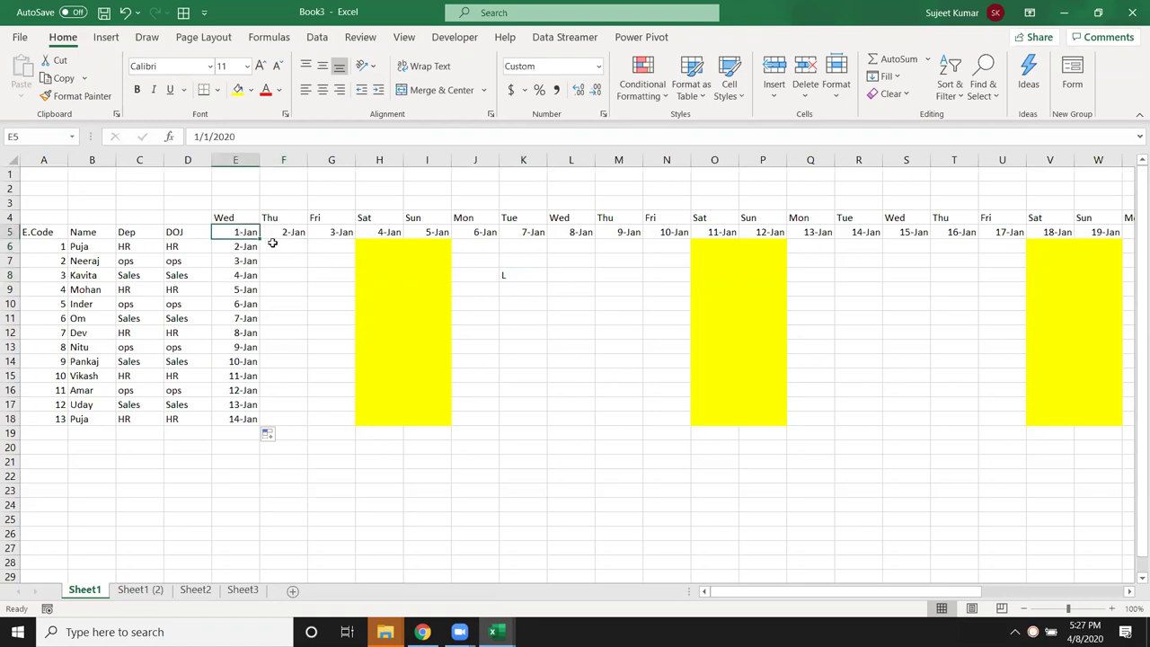
click(248, 249)
key(ctrl+z)
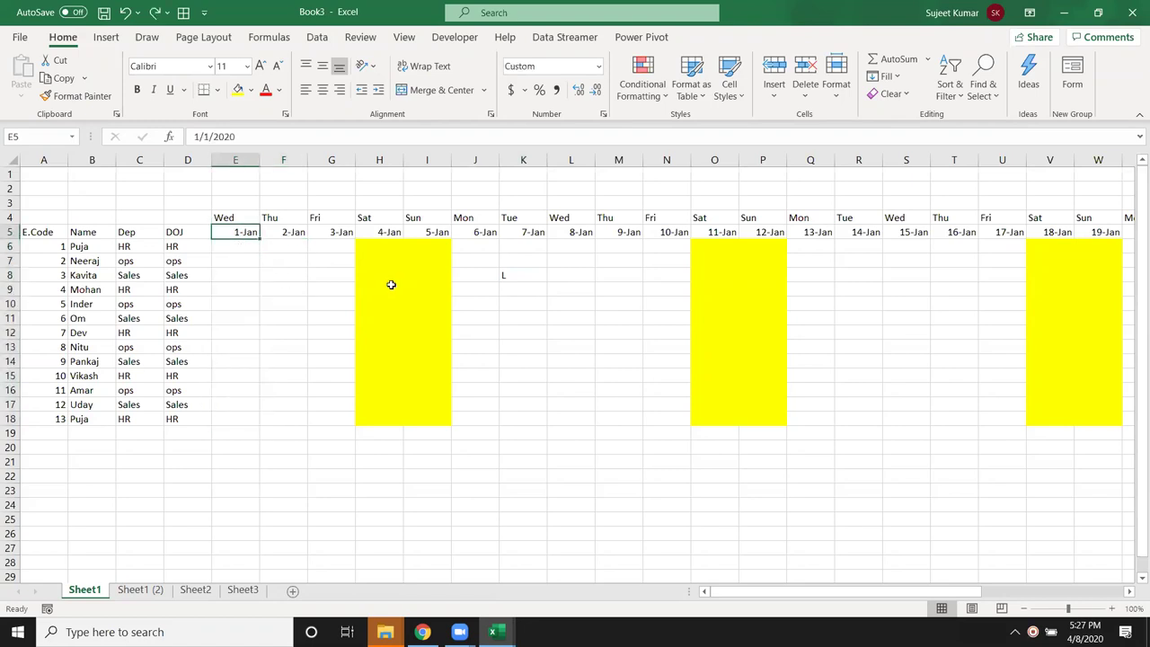
Enter 1-Jan in D6 and fill joining dates through 13-Jan down to D18.
click(200, 251)
text(1/1)
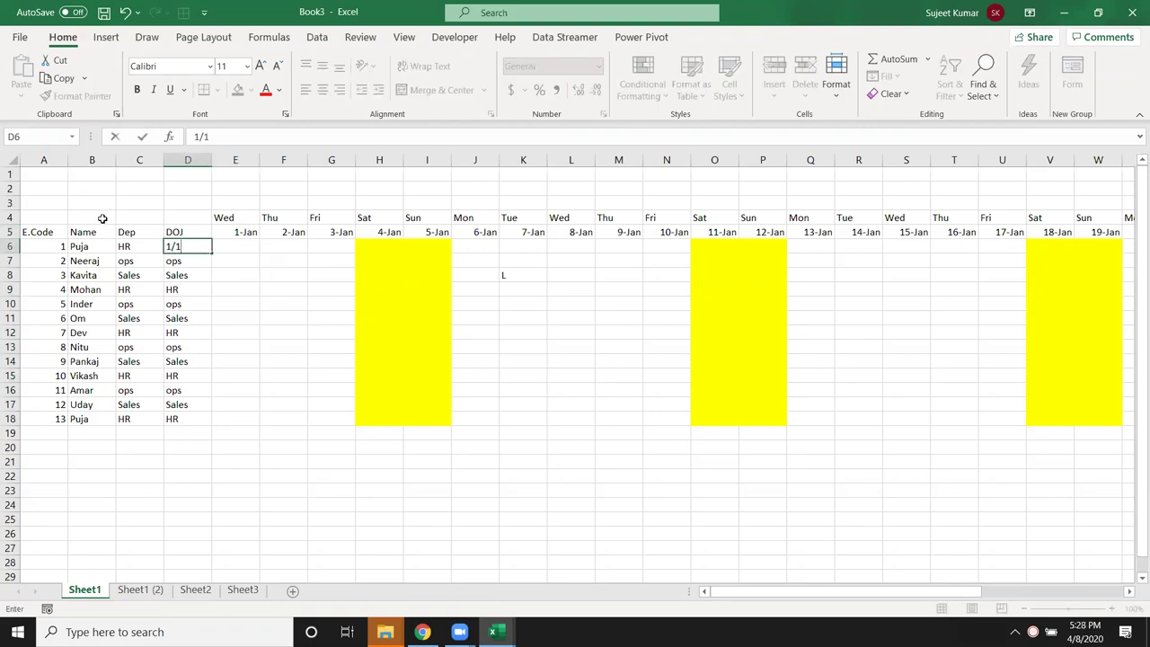
key(Return)
click(205, 250)
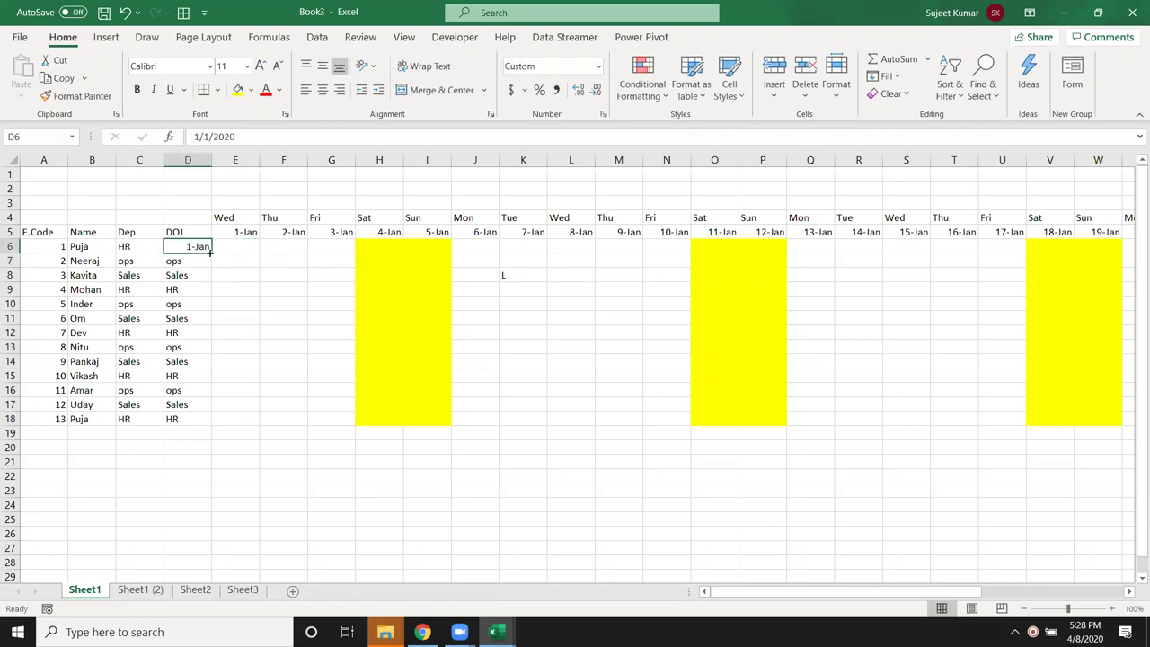
drag(209, 256, 208, 424)
click(236, 246)
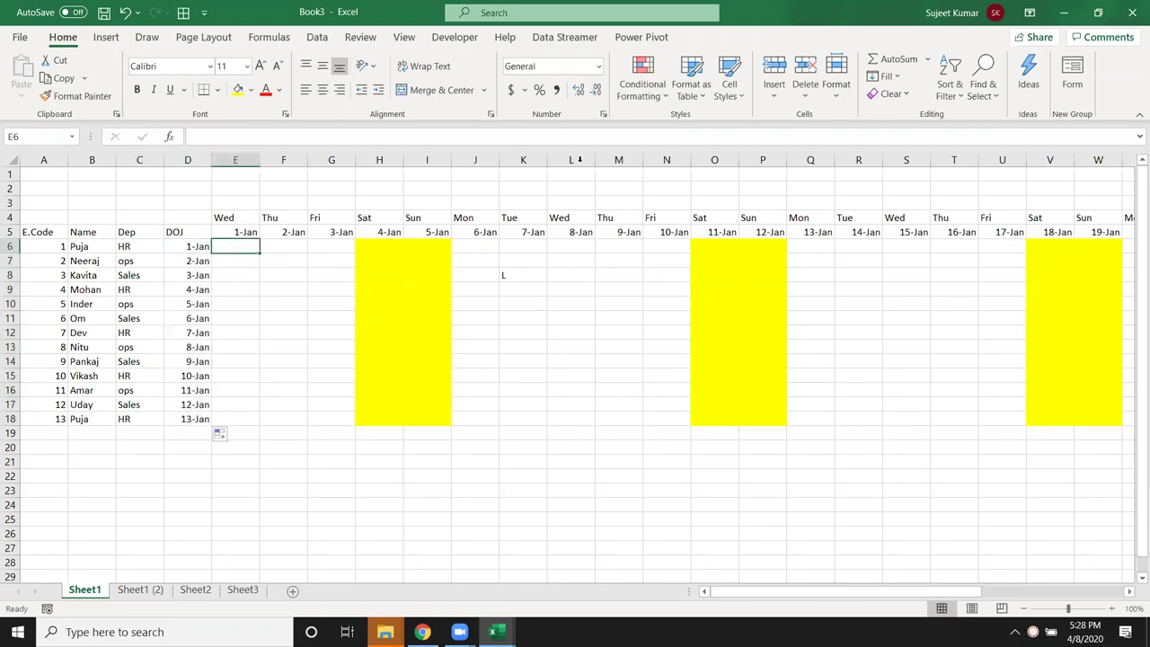
Start a new formula rule on E6 comparing the E5 date with the D6 joining date.
click(642, 85)
click(664, 297)
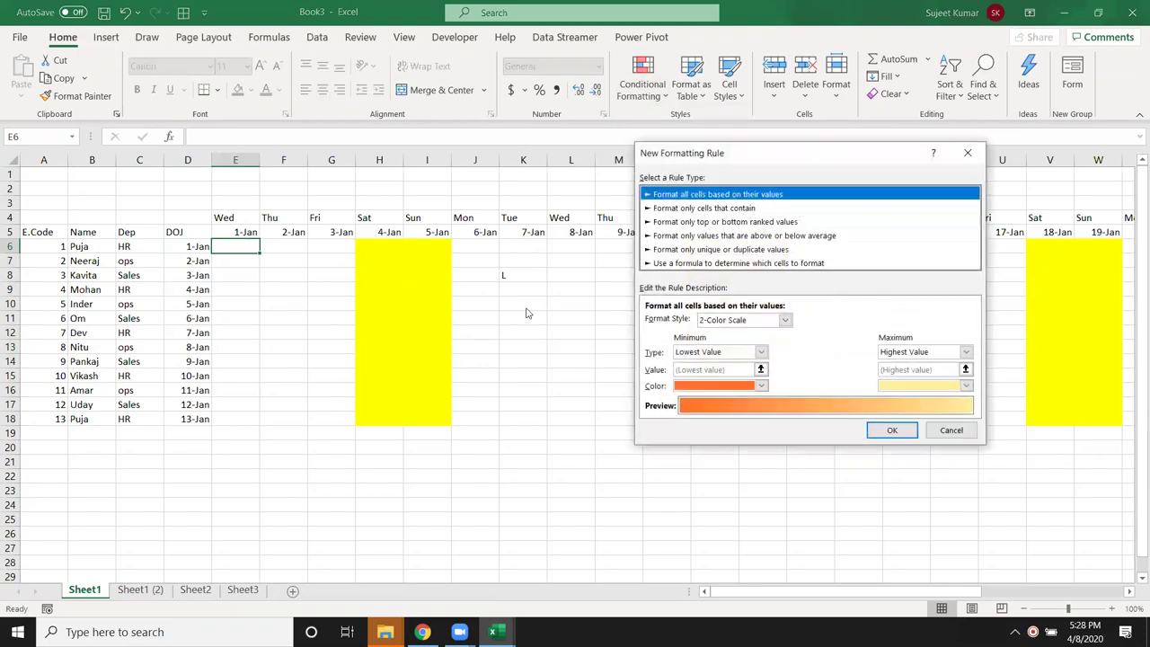
click(678, 263)
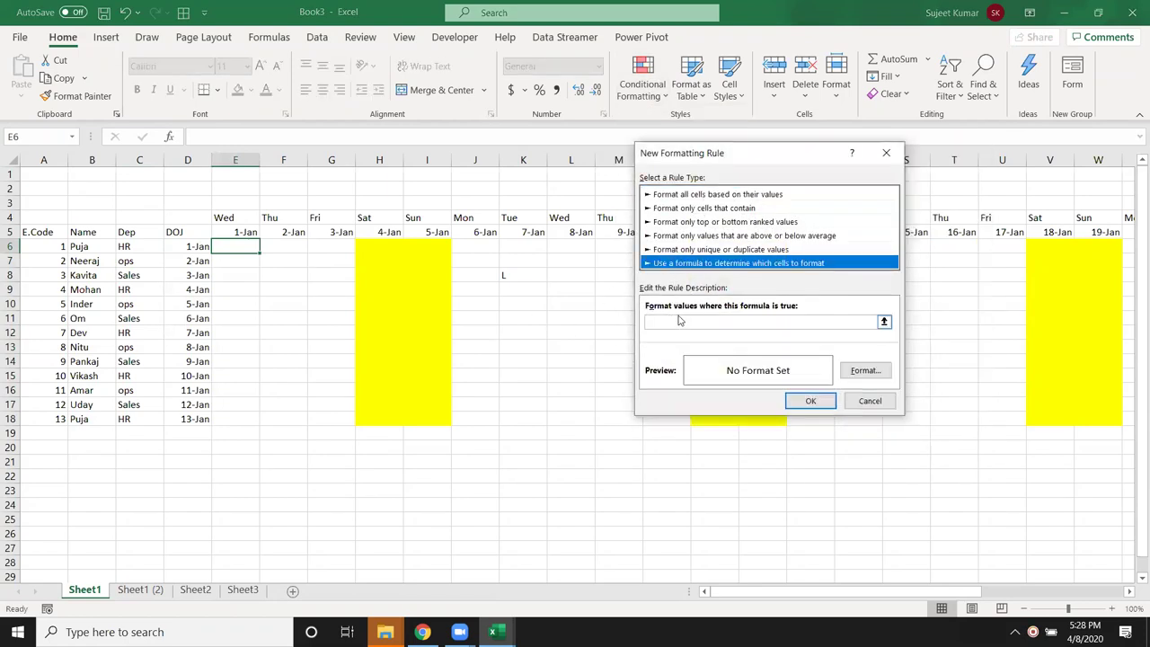
click(678, 322)
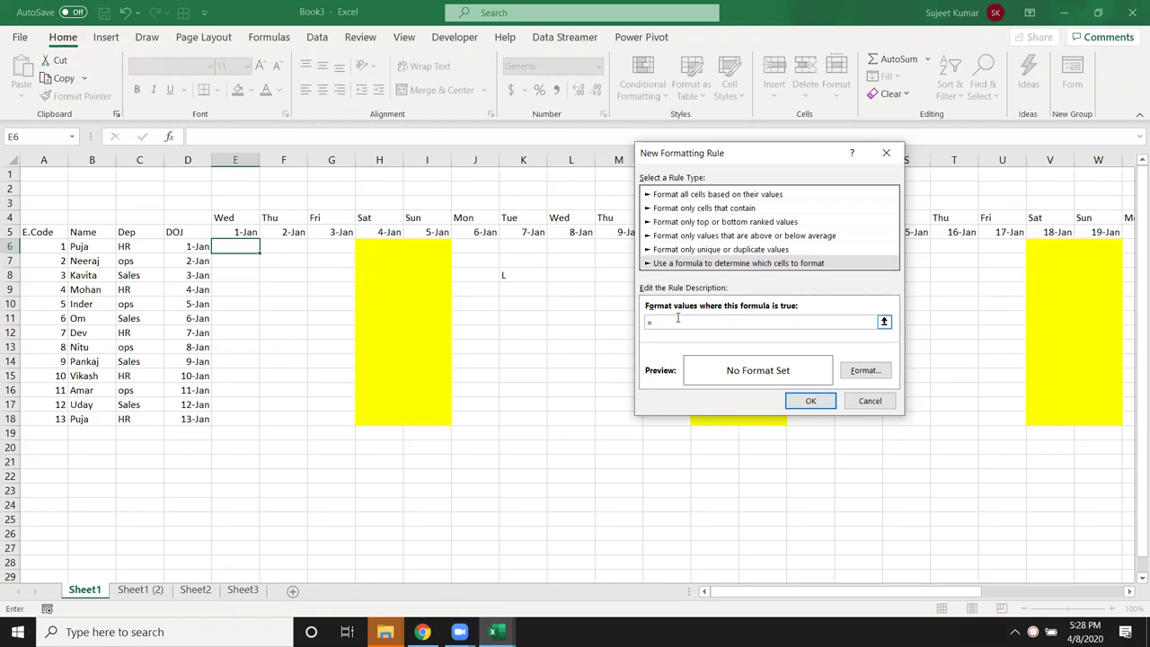
text(=)
click(236, 232)
text(-)
click(185, 247)
text(>)
Give the rule a red fill, fix its formula to =E$5-$D6>90, and save it.
click(864, 370)
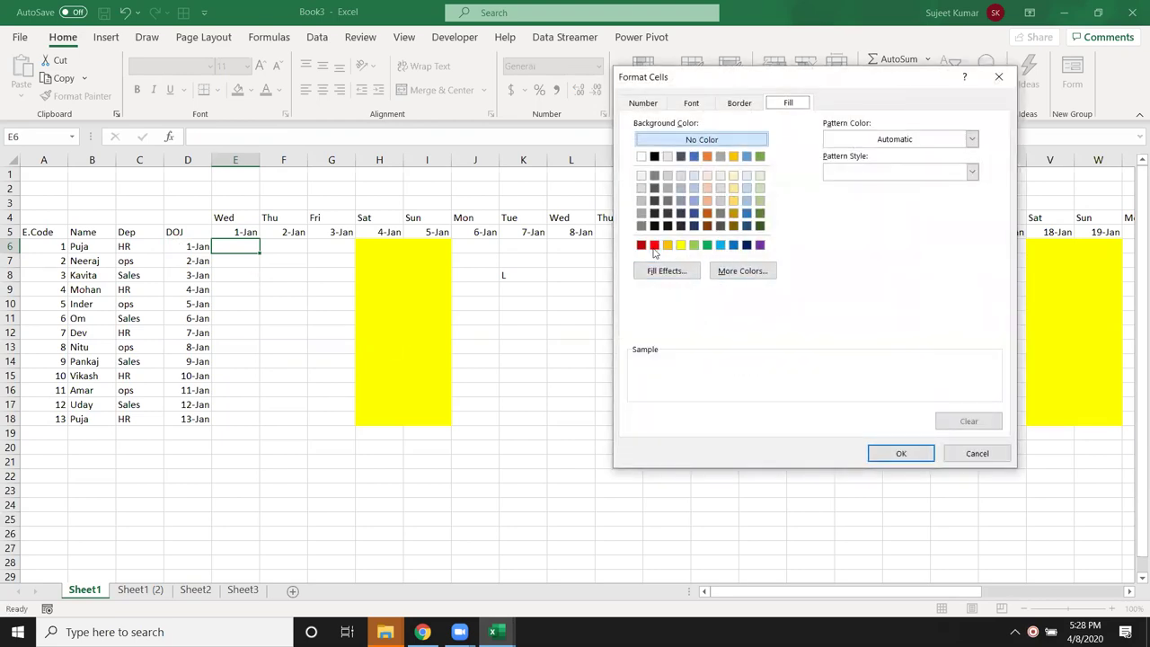
click(654, 244)
click(900, 454)
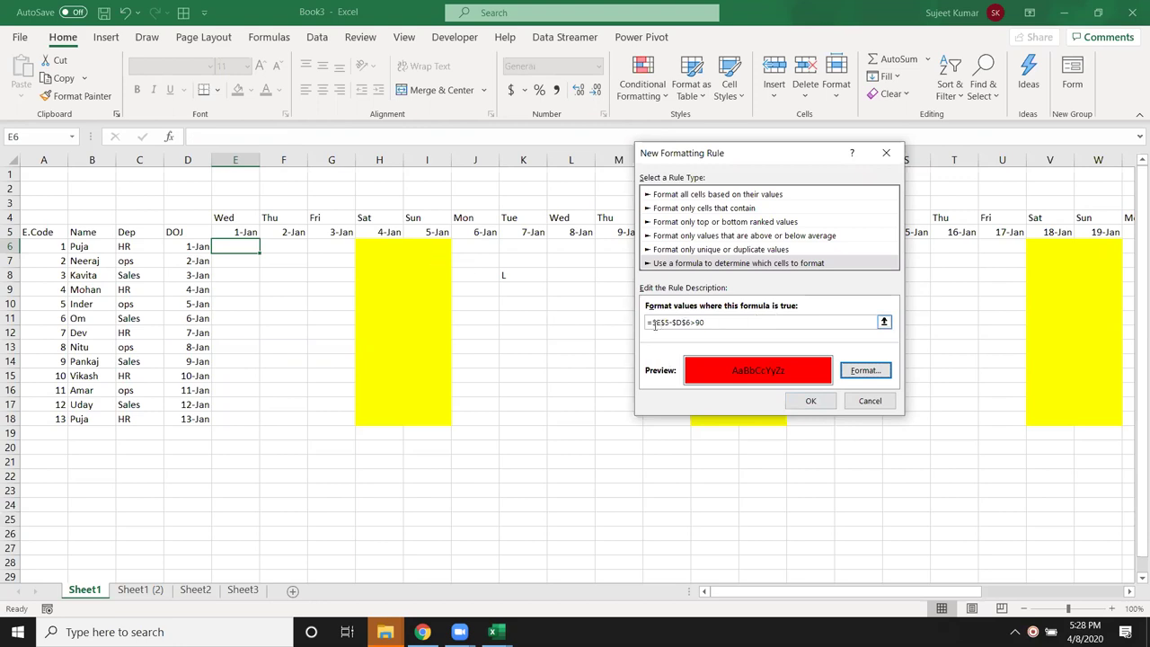
click(654, 323)
key(BackSpace)
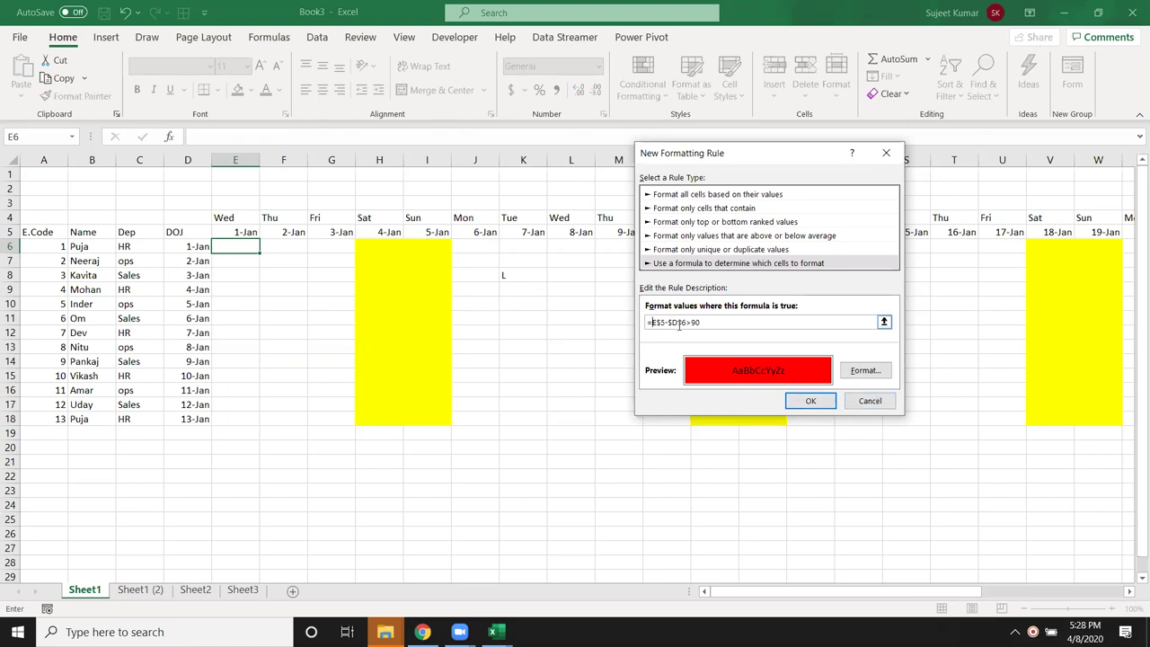
click(681, 324)
key(BackSpace)
click(808, 402)
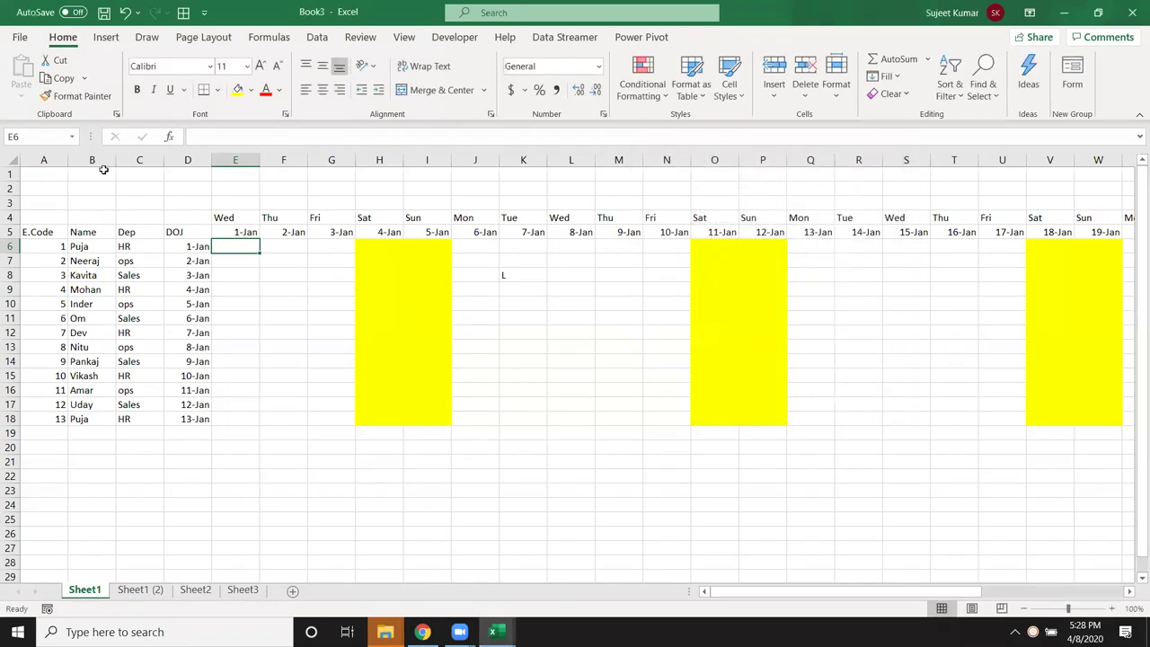
Copy E6's conditional formatting across the attendance grid E6:AI18 with Format Painter.
click(79, 96)
drag(236, 249, 1136, 406)
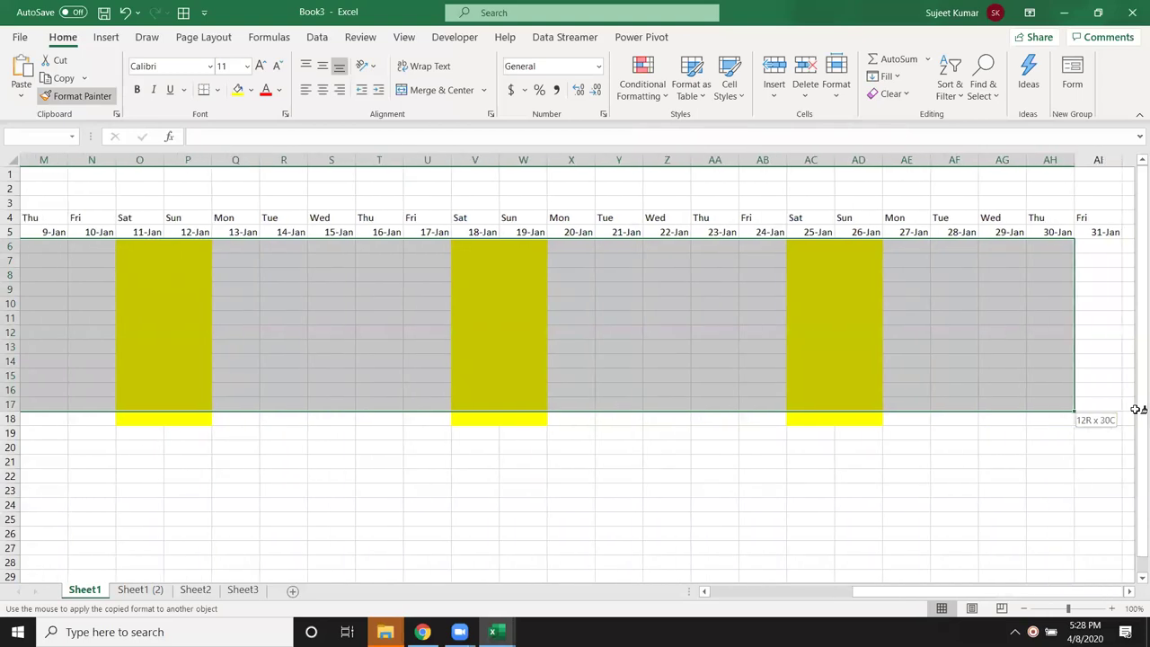
mouse_move(1137, 406)
mouse_down()
mouse_move(1062, 392)
mouse_move(1062, 412)
mouse_up()
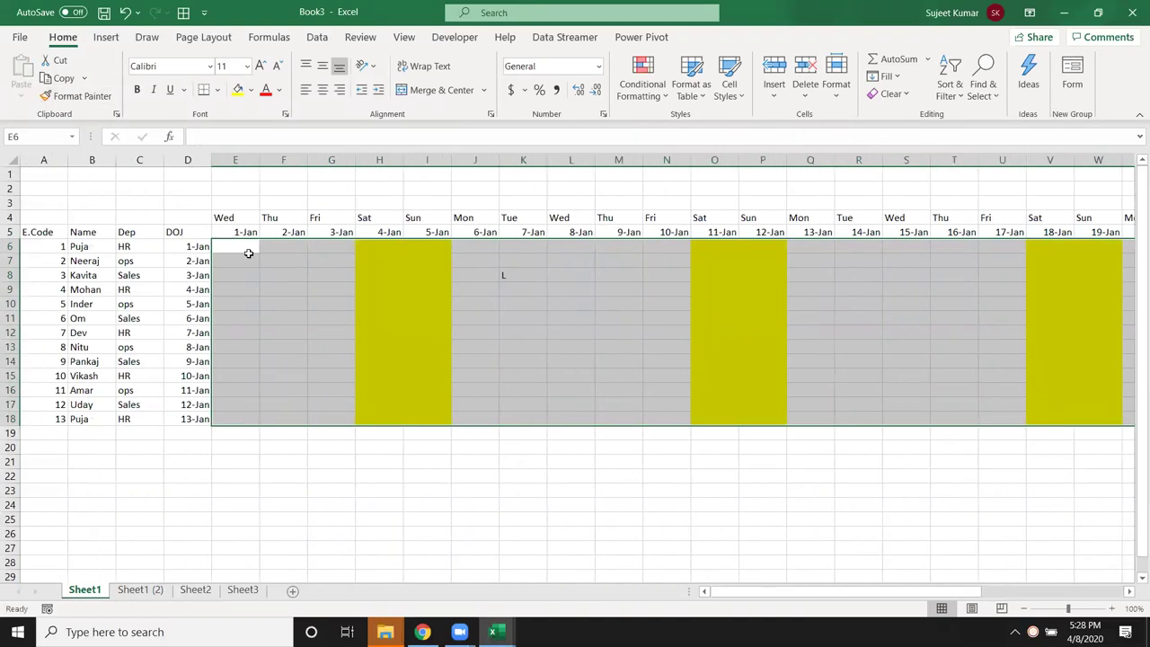
click(247, 252)
Change the start date in E5 to 1-Apr (4/1).
click(233, 235)
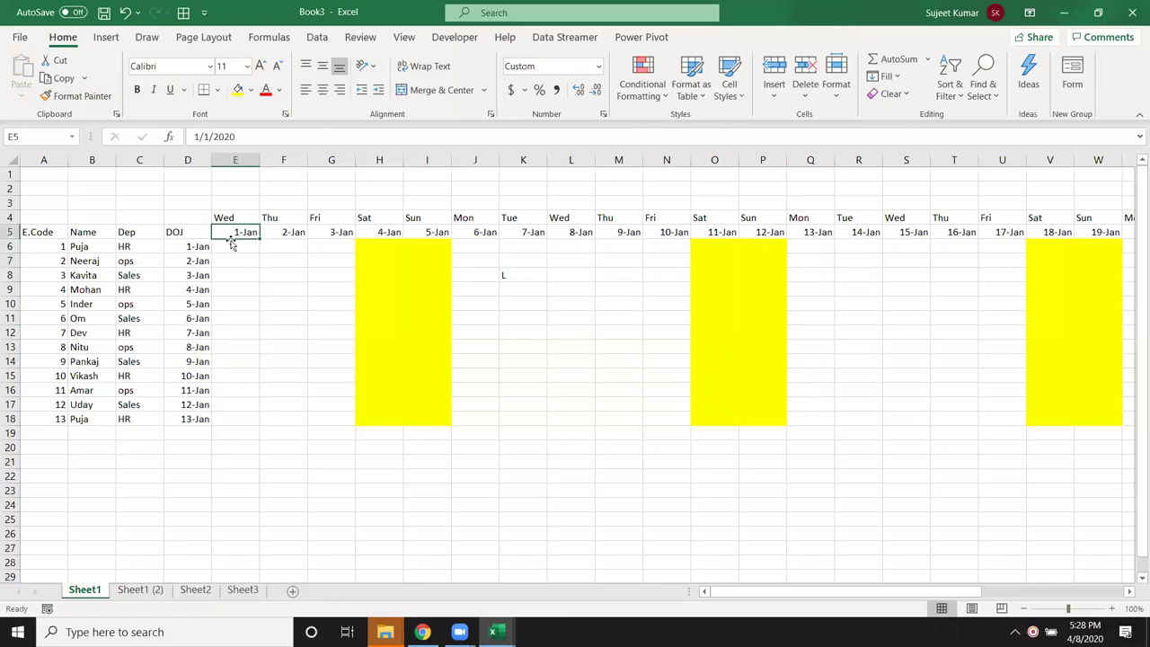
text(3/3)
key(Return)
click(230, 239)
text(4/1)
key(Return)
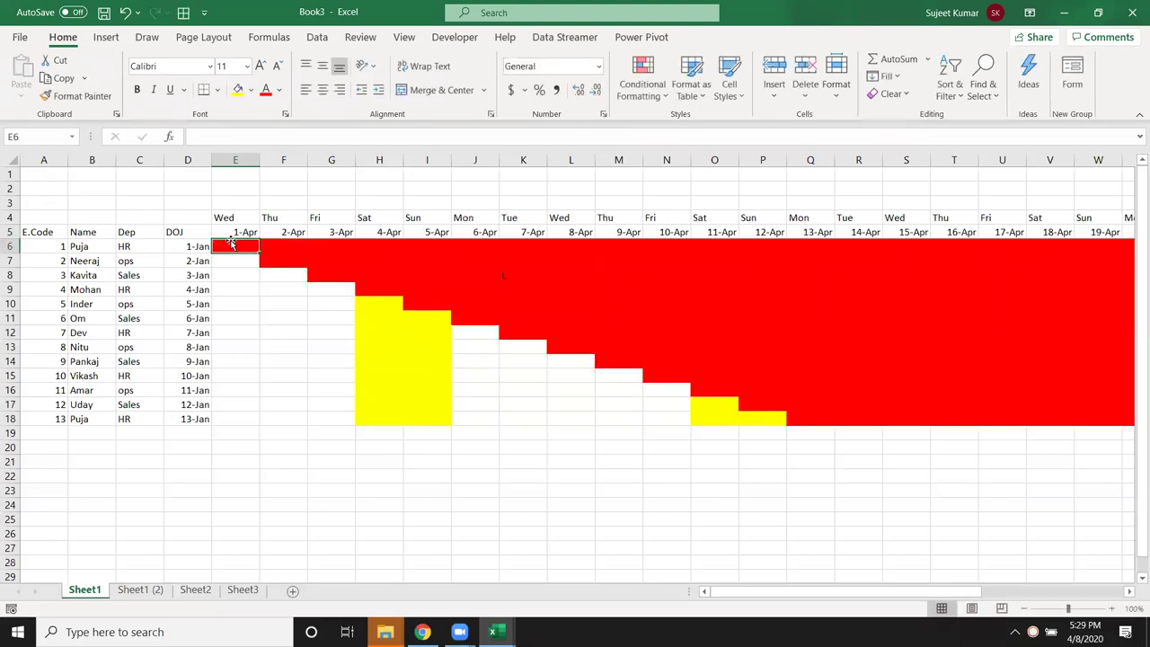
Check the red shading along row 9, then clear cell I9.
click(239, 289)
click(466, 291)
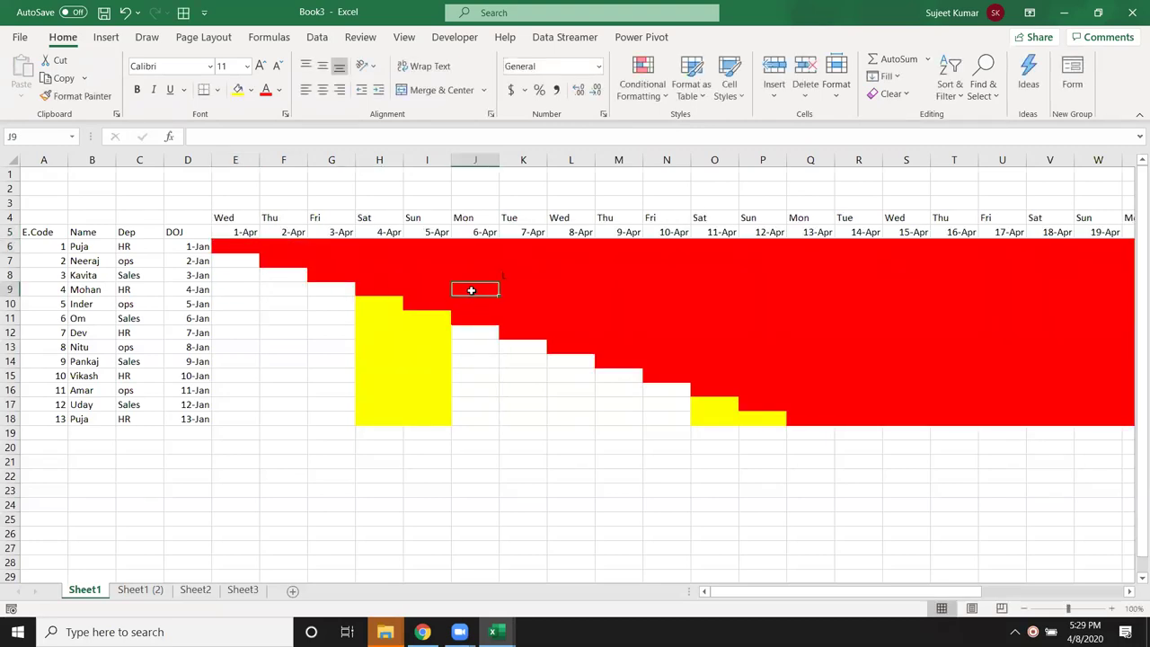
key(Right)
key(Right)
key(Right)
key(Right)
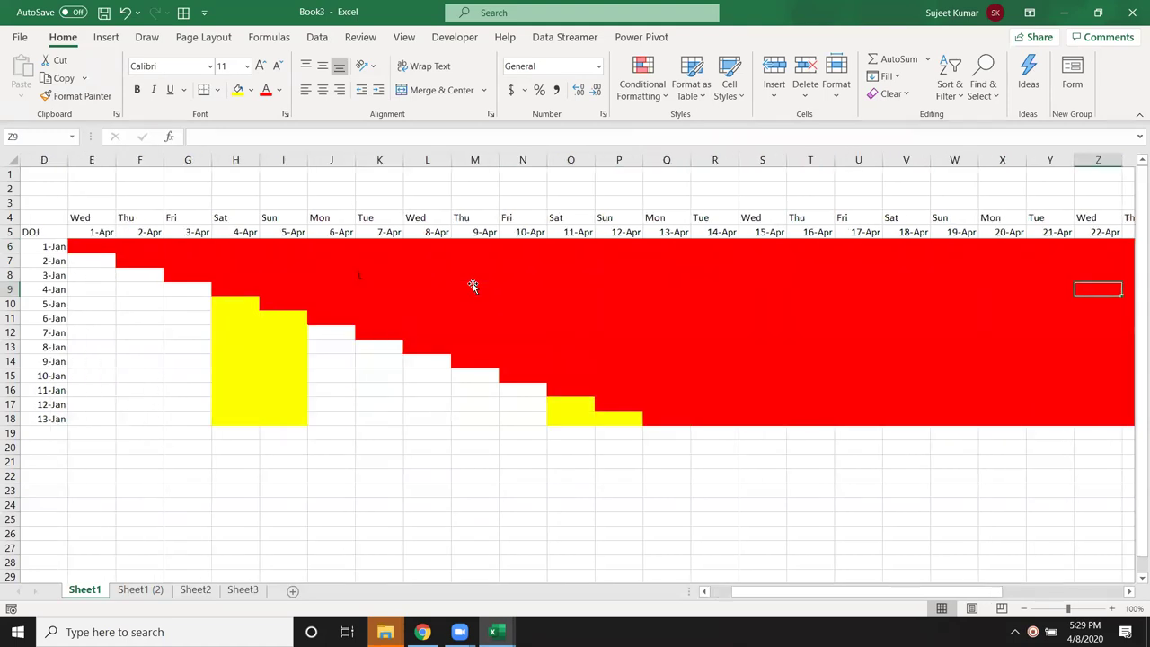
key(Right)
key(Right)
key(Right)
key(Left)
key(Left)
key(Left)
key(Left)
key(Left)
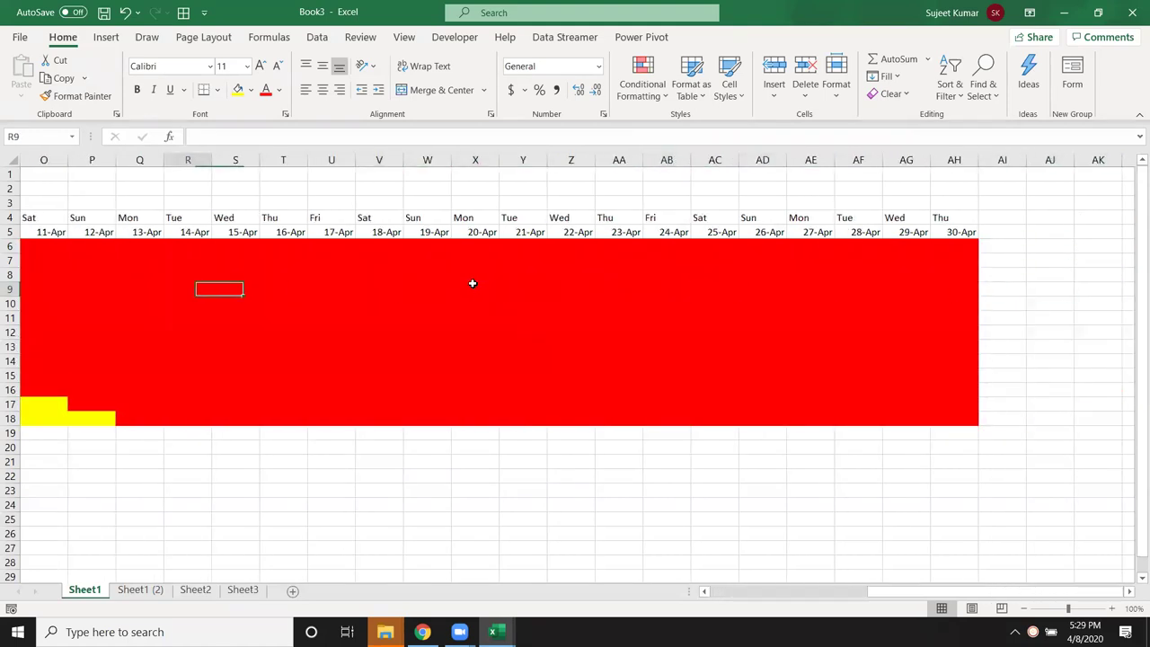
key(Left)
key(Left)
key(Left)
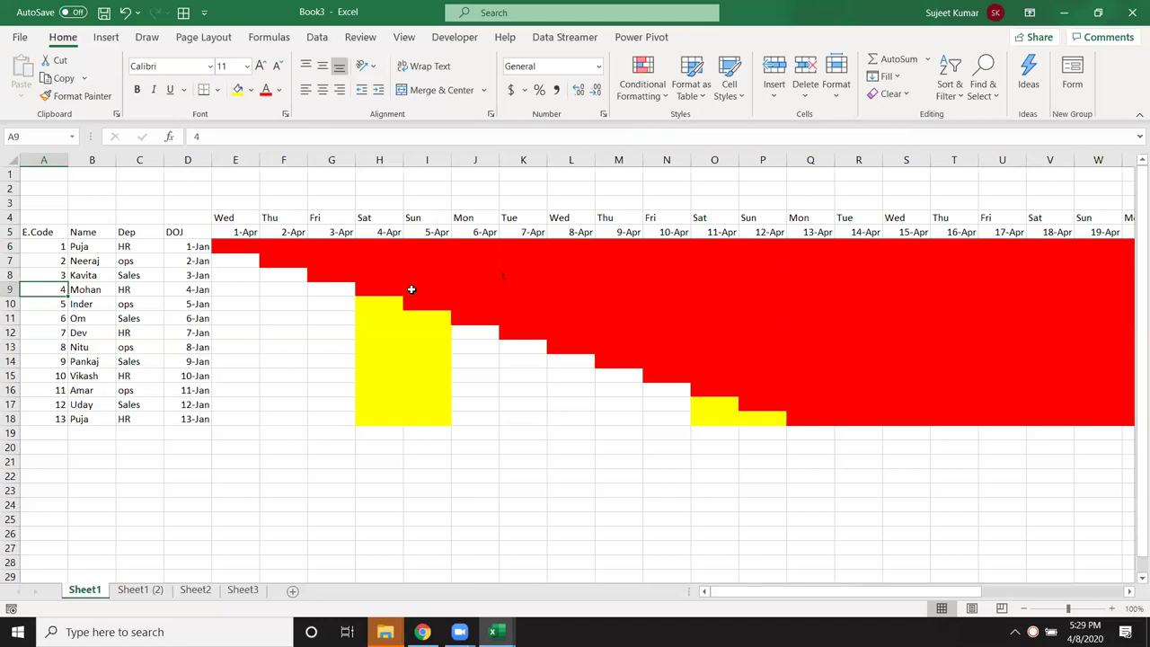
click(415, 289)
key(Delete)
Open the red 90-day rule from Manage Rules and confirm it unchanged.
click(641, 85)
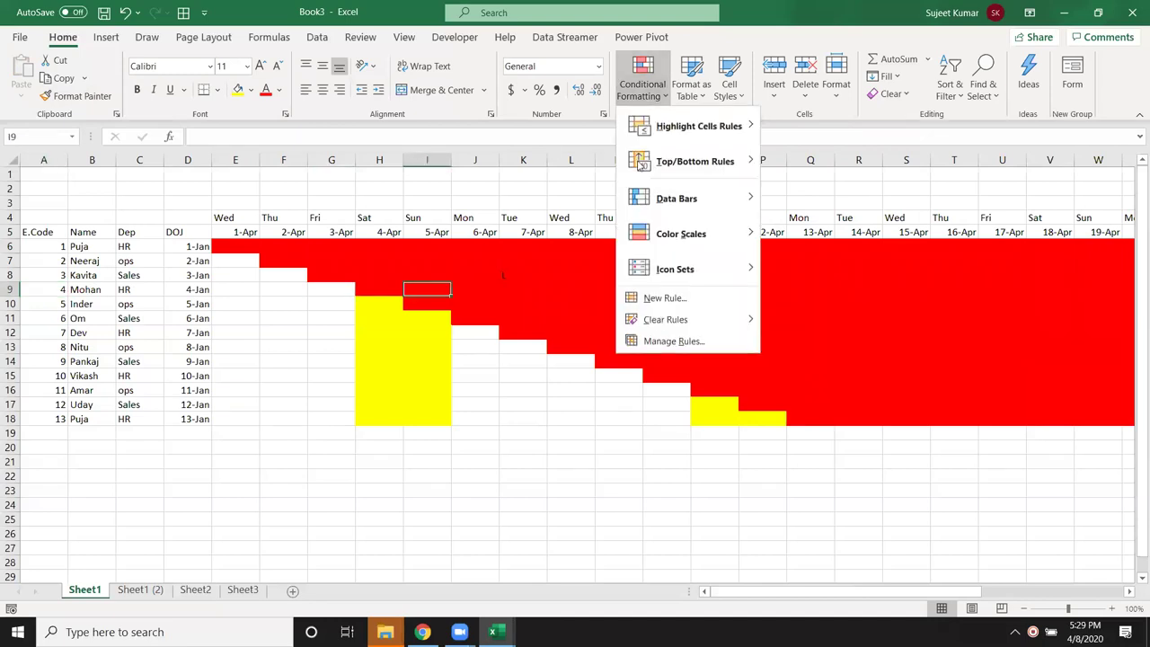
click(667, 341)
click(627, 286)
click(627, 263)
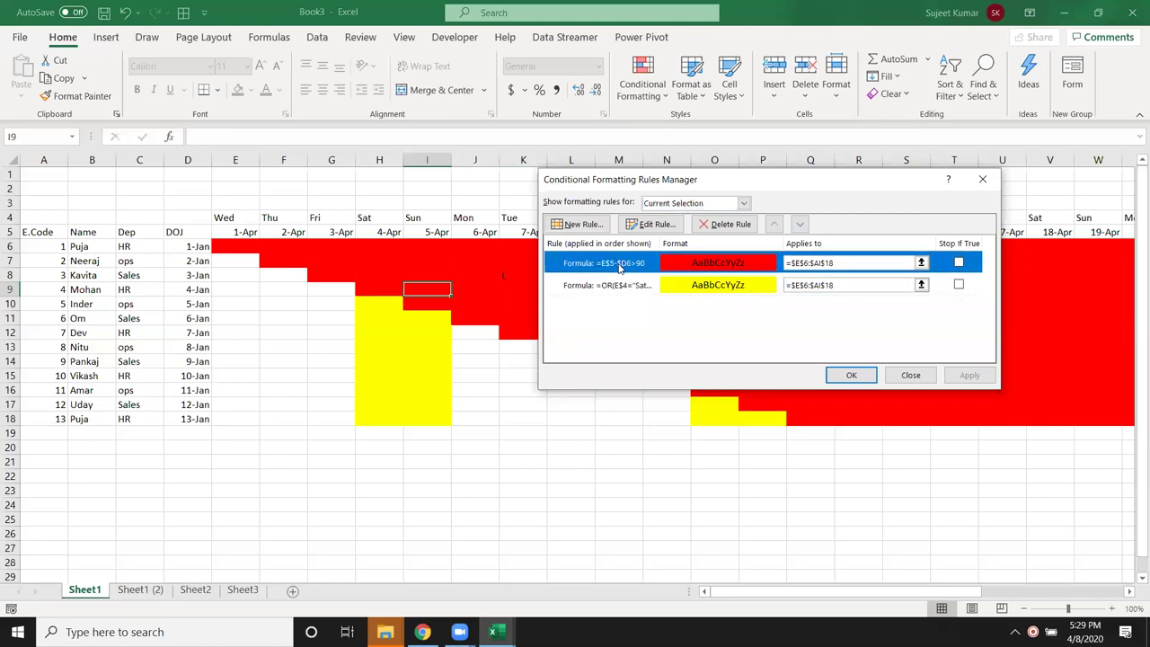
double_click(619, 263)
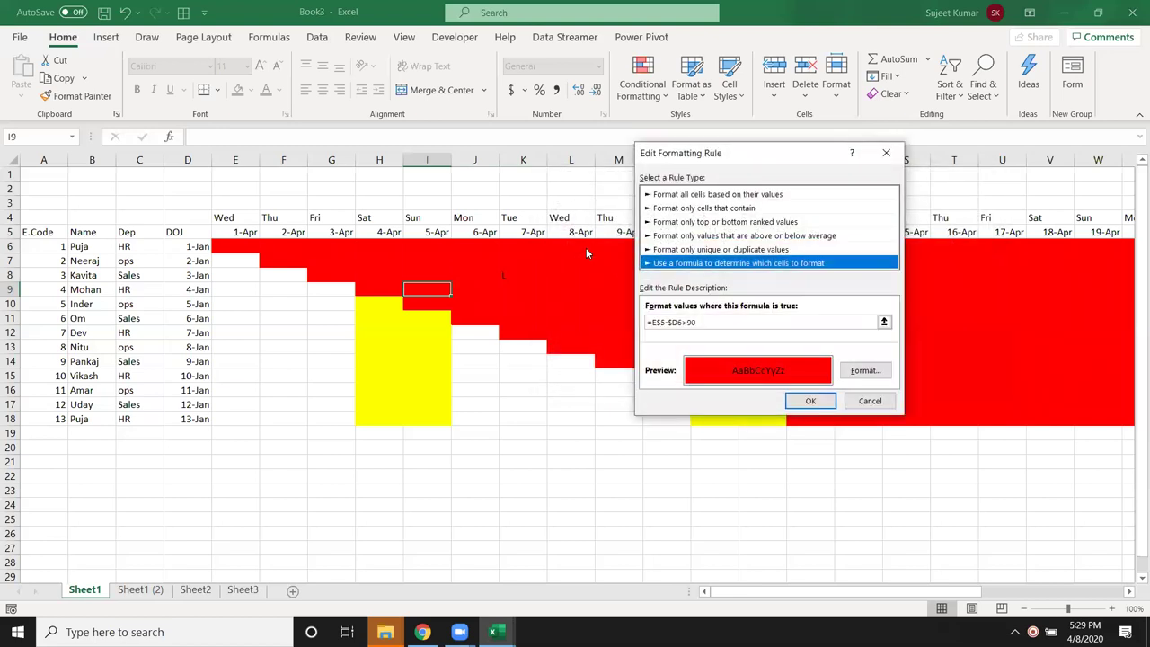
click(651, 321)
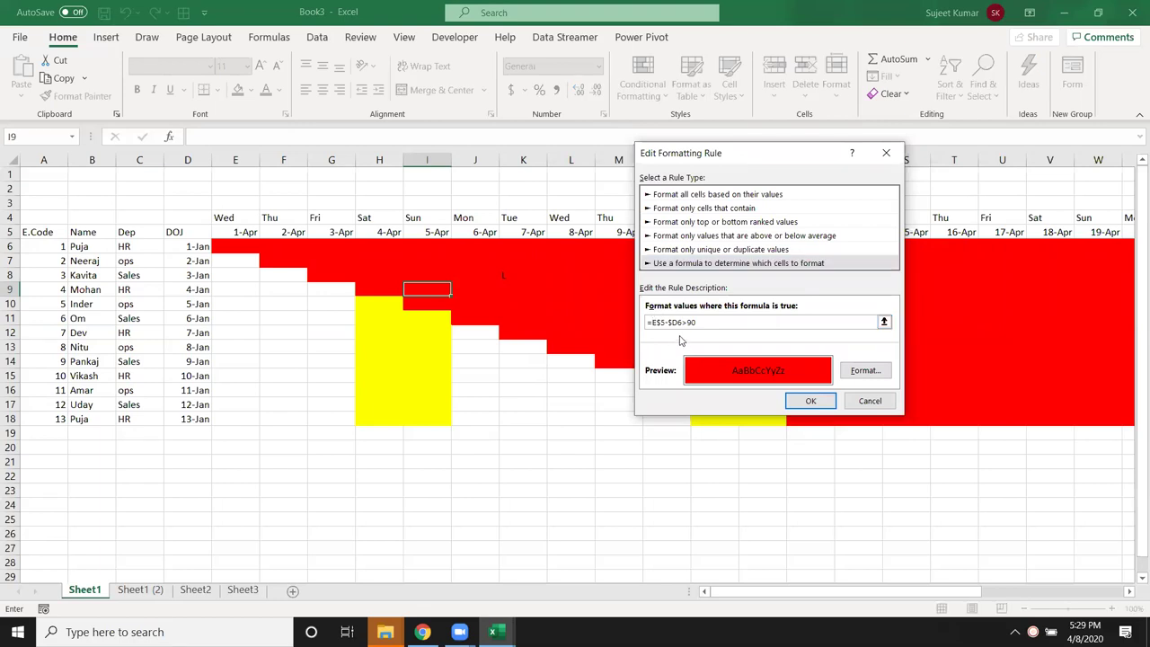
key(Return)
key(Return)
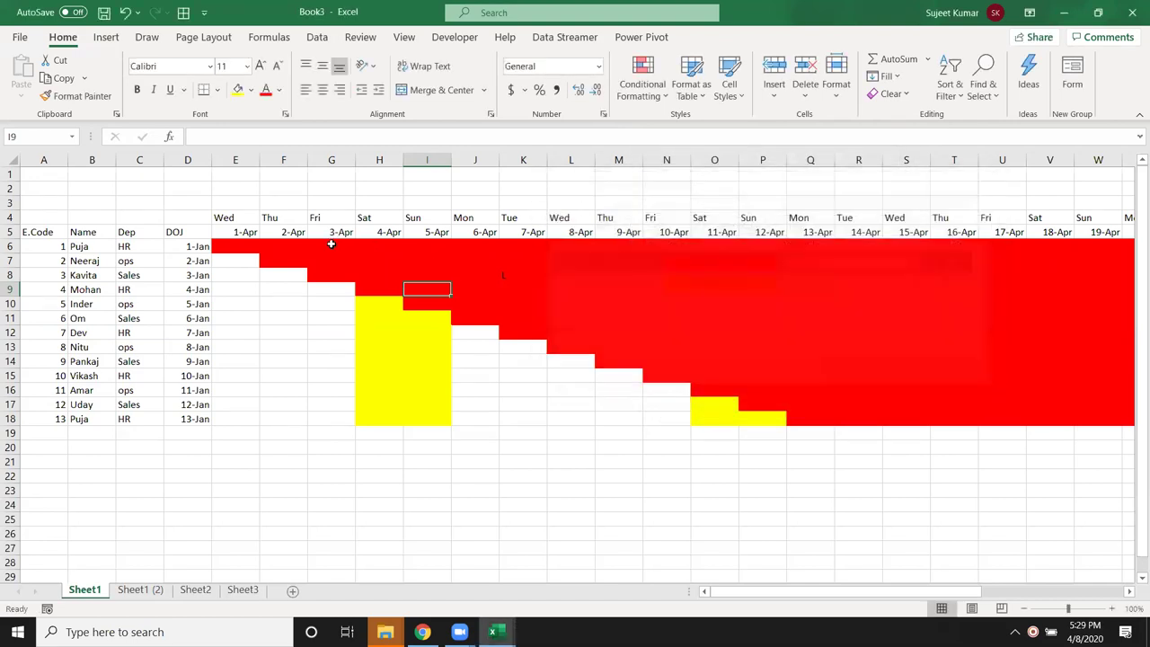
click(235, 247)
Reopen the red rule and begin its formula with =or(.
click(643, 79)
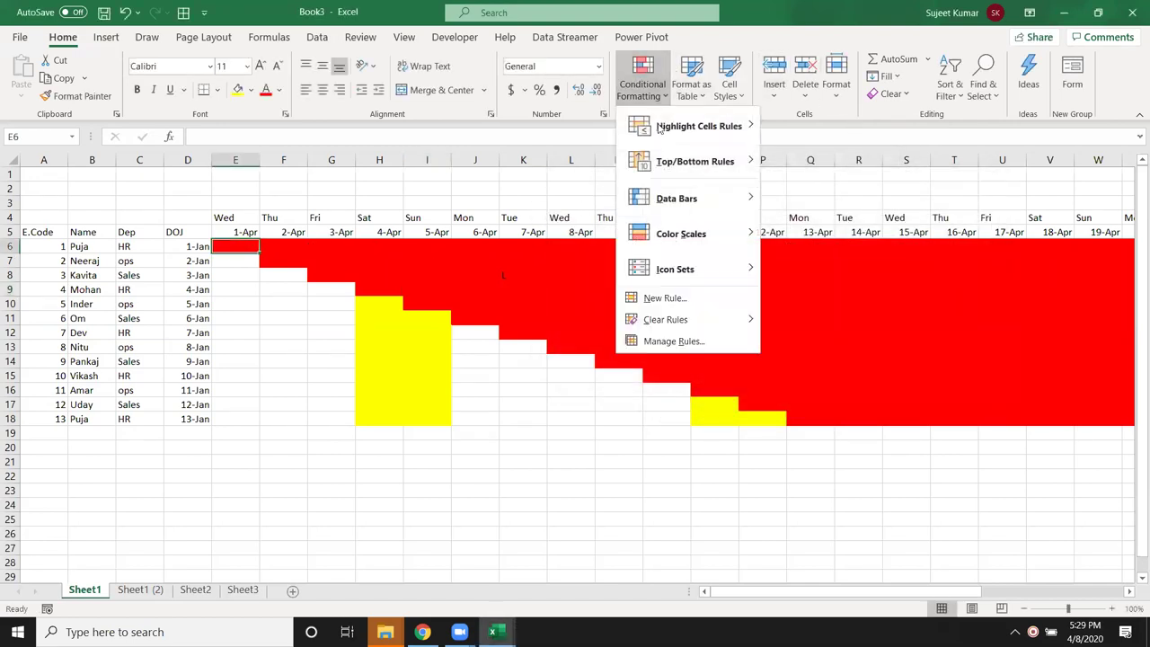
click(669, 341)
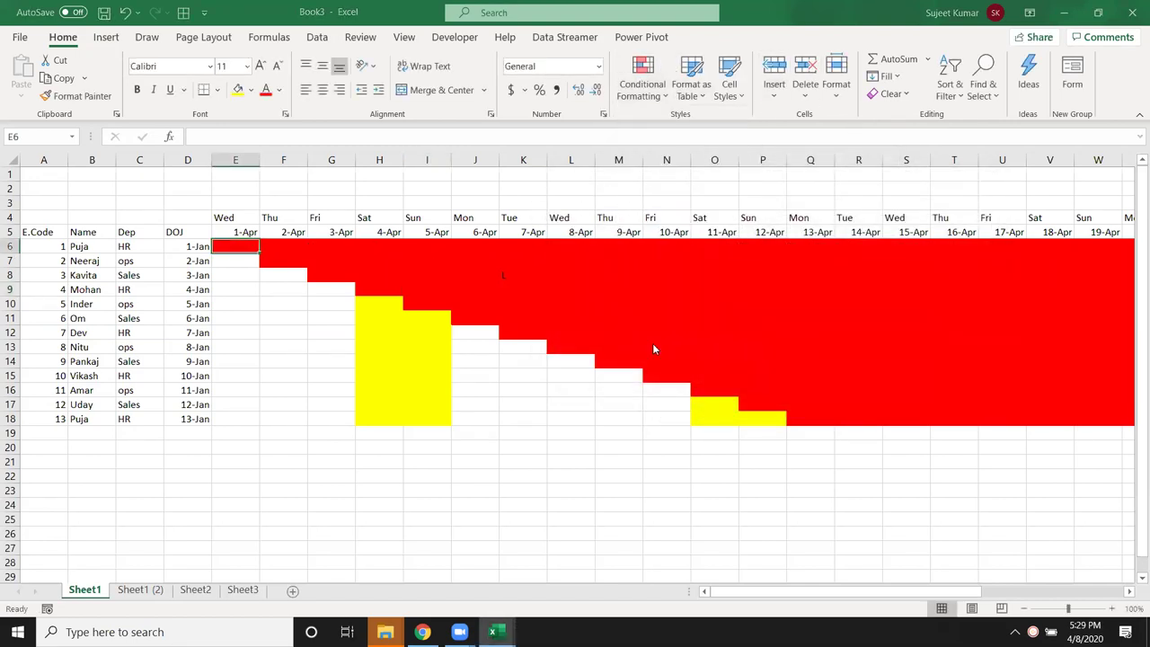
double_click(640, 259)
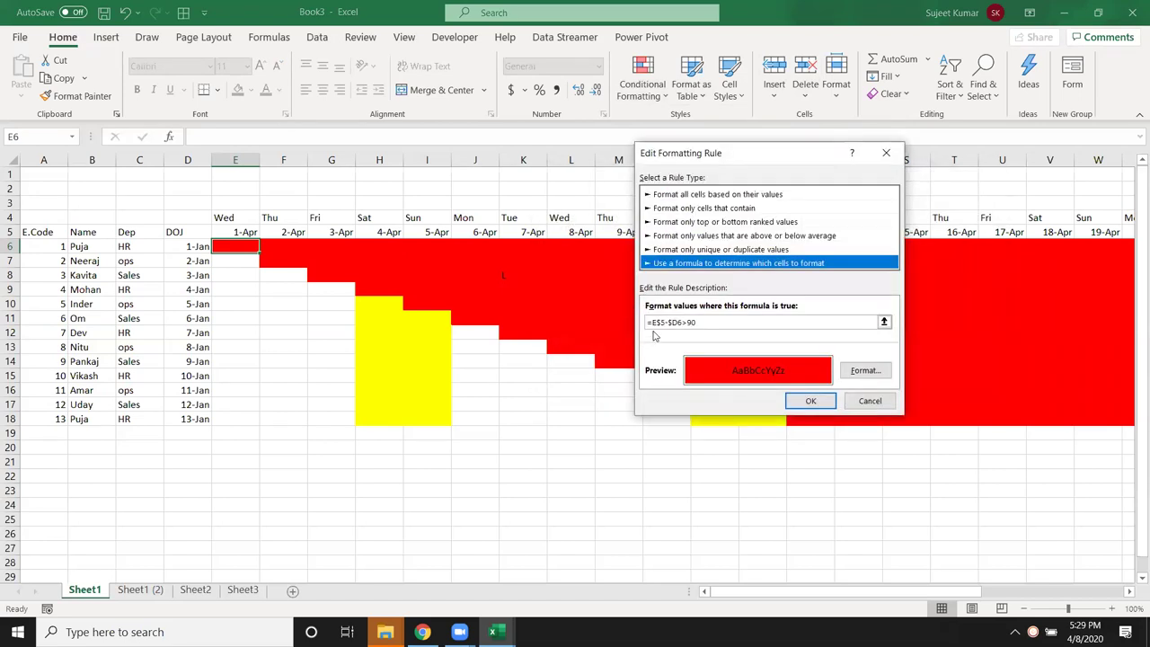
click(650, 323)
text(or()
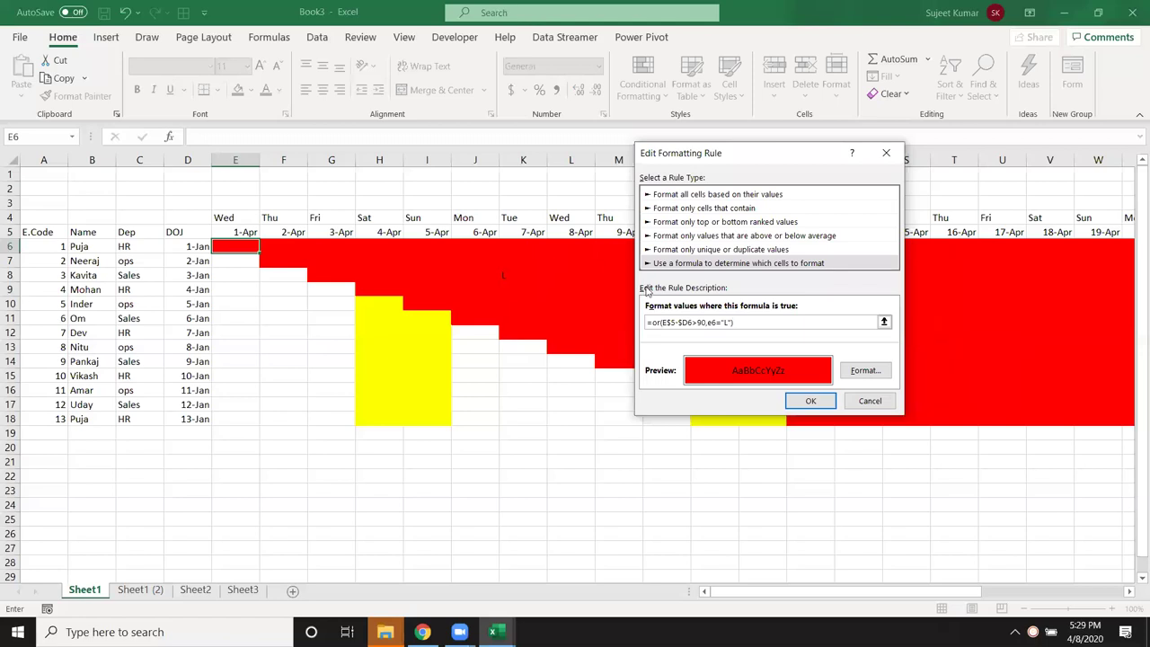
Save the edited leave rule formula, apply it and close the rules manager.
click(801, 402)
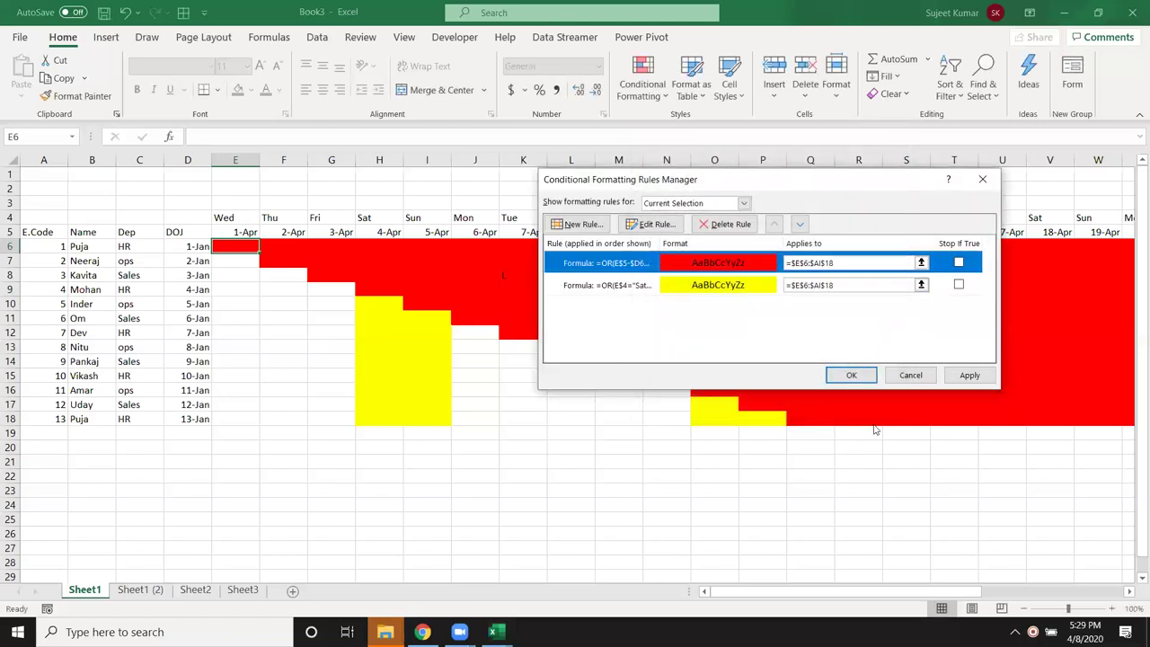
click(983, 379)
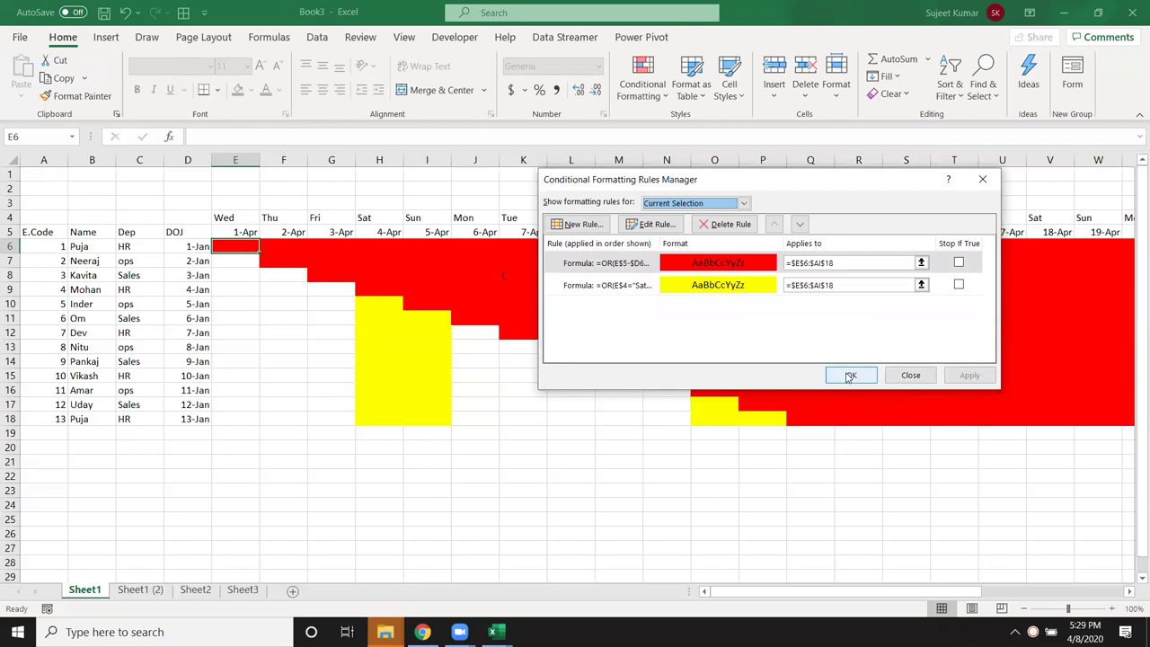
click(849, 377)
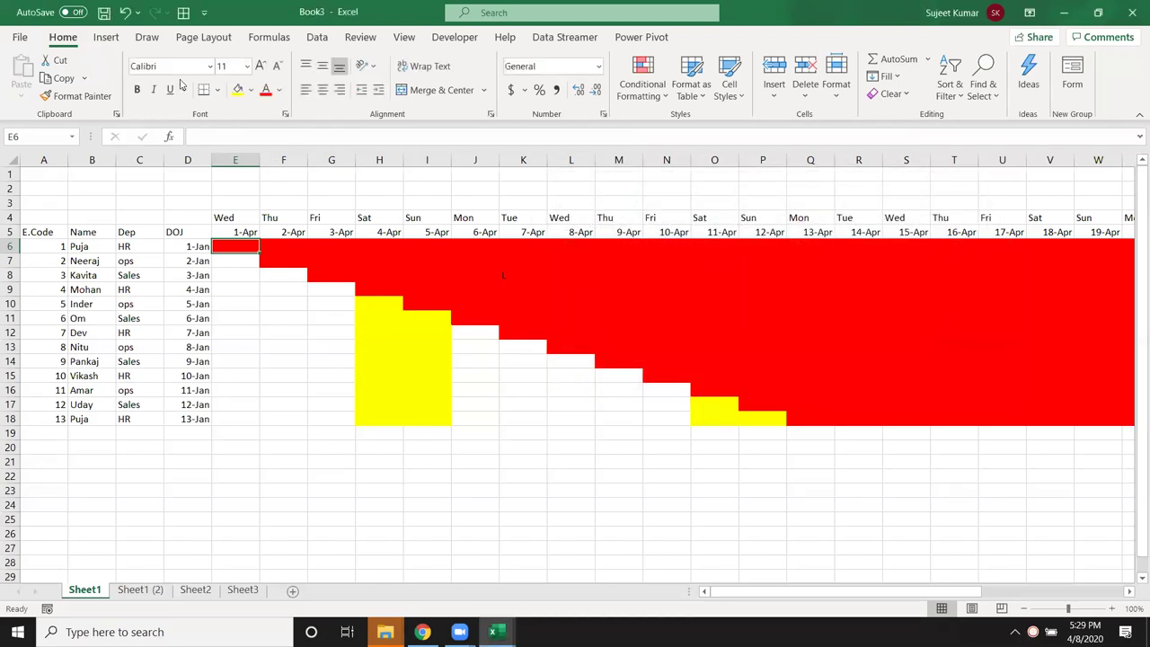
Change OR to AND in the red leave rule's formula so only K8 stays red.
click(642, 85)
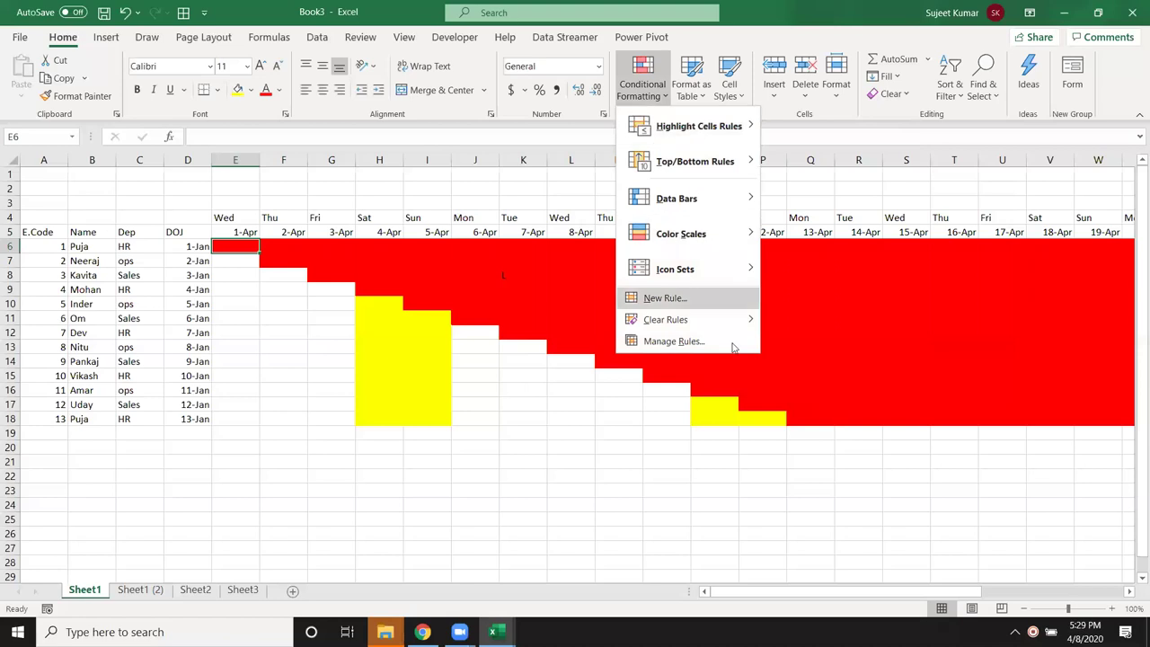
click(691, 343)
click(637, 263)
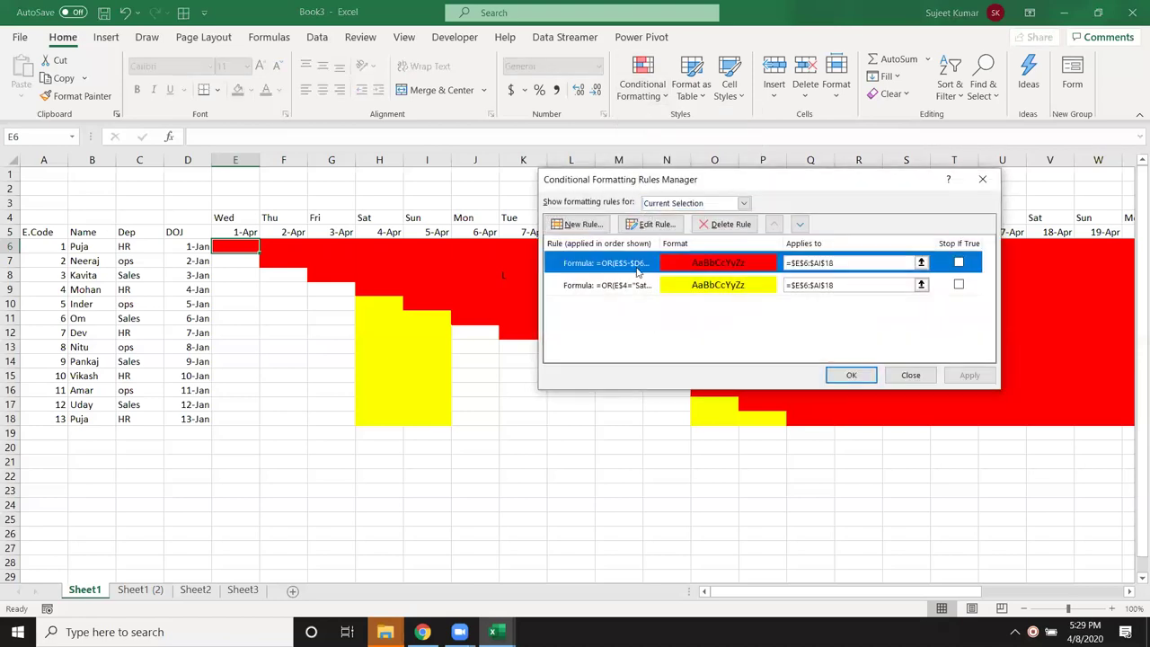
double_click(638, 267)
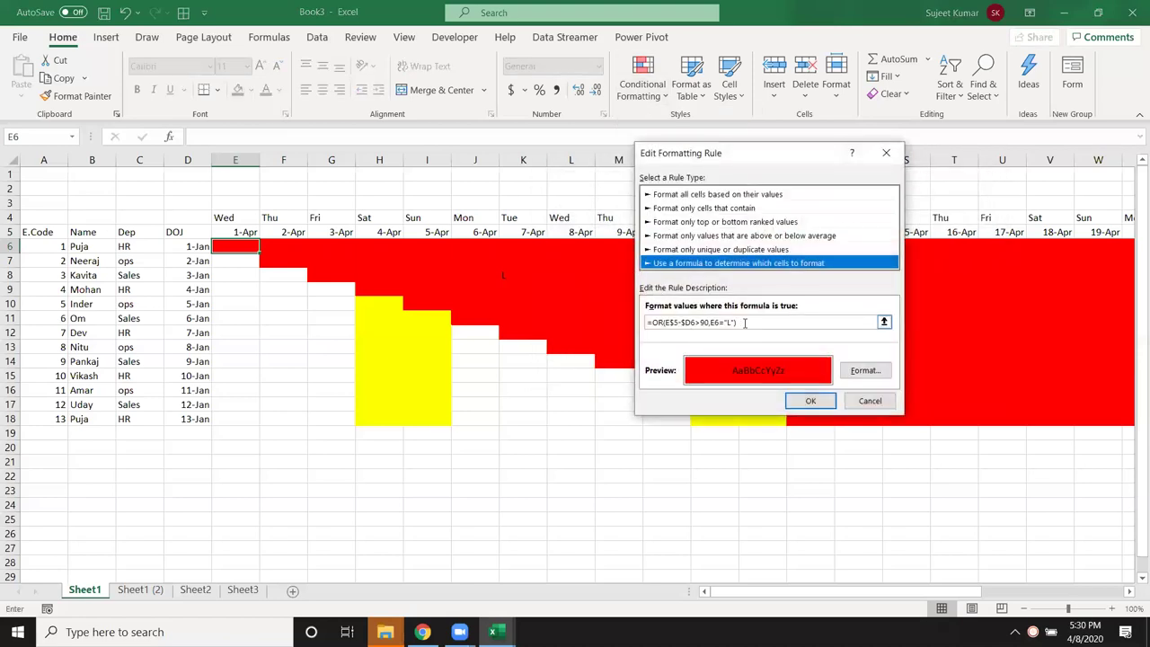
click(745, 323)
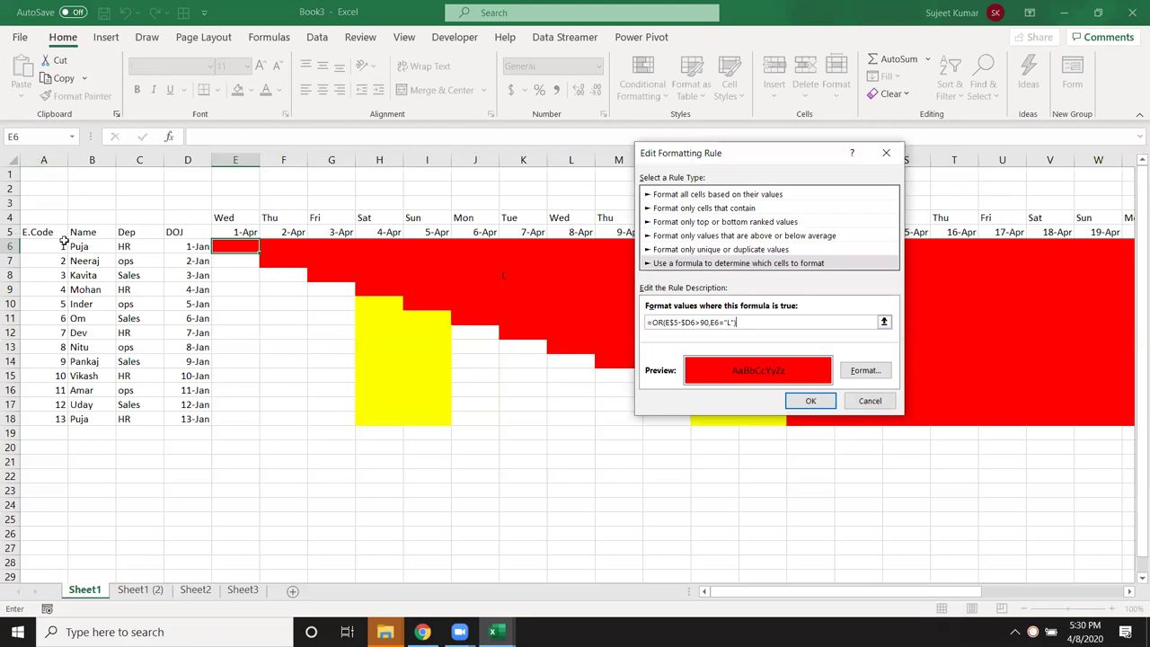
text(and)
click(831, 399)
click(948, 377)
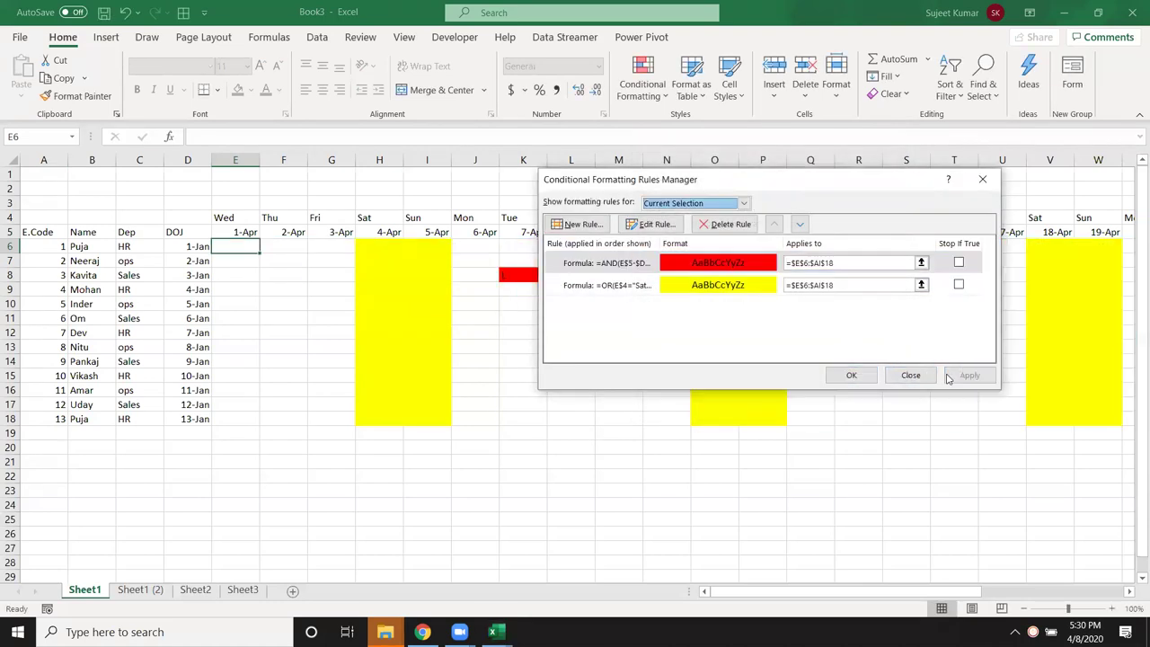
click(851, 374)
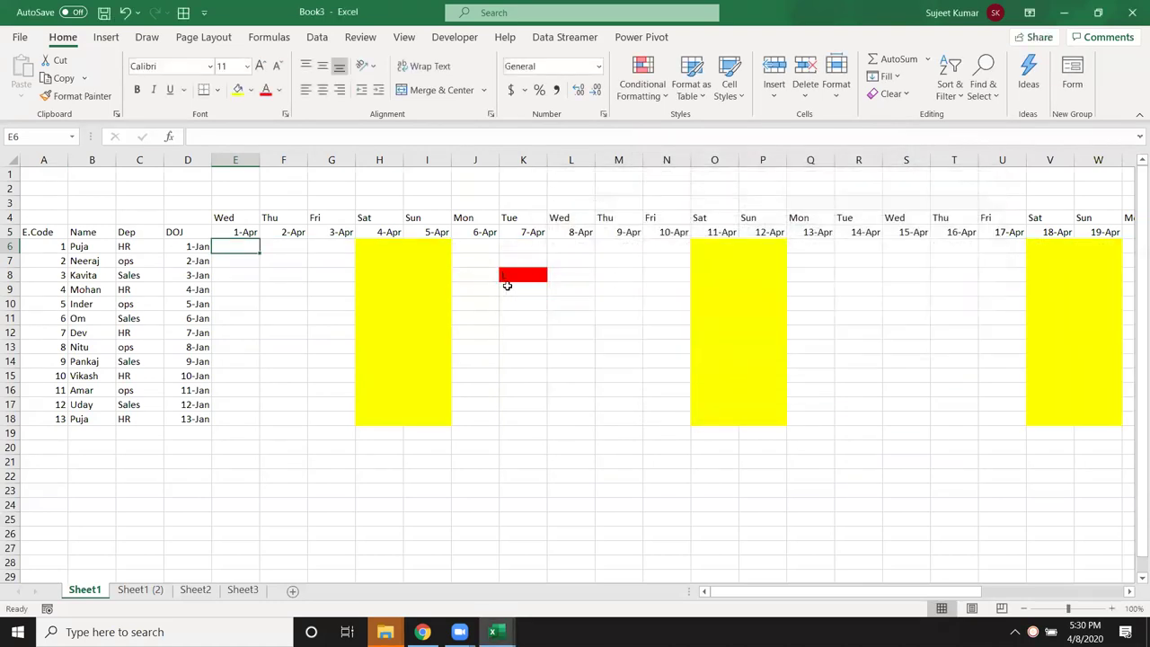
Enter the leave code L in cell F8.
click(508, 278)
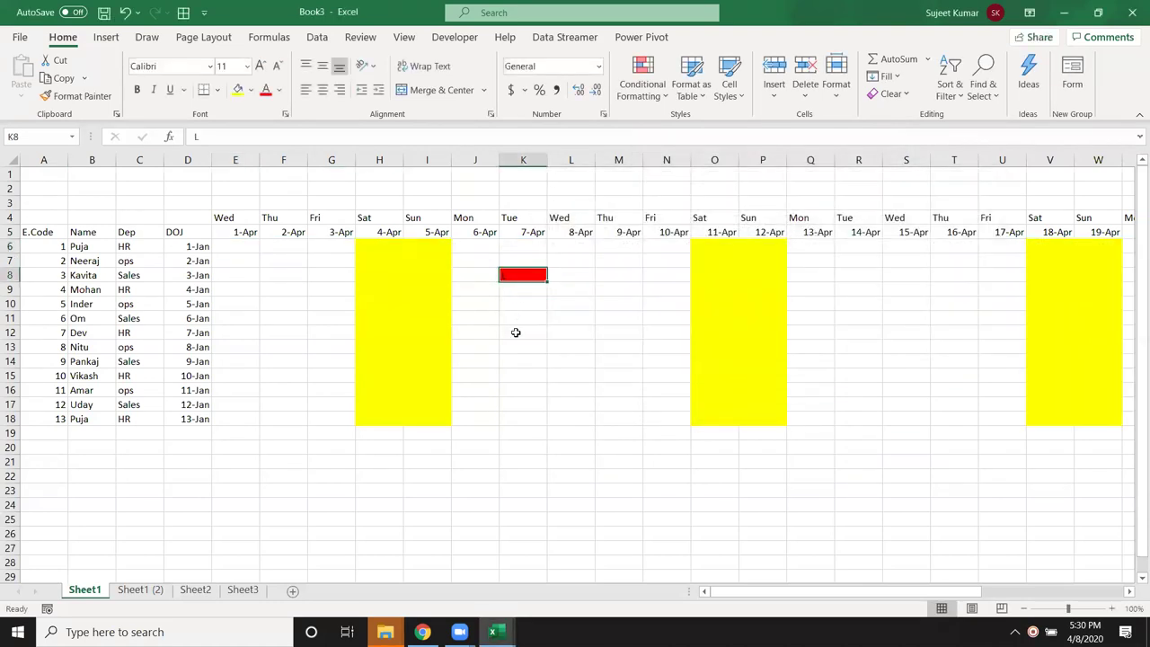
click(287, 278)
text(L)
key(Return)
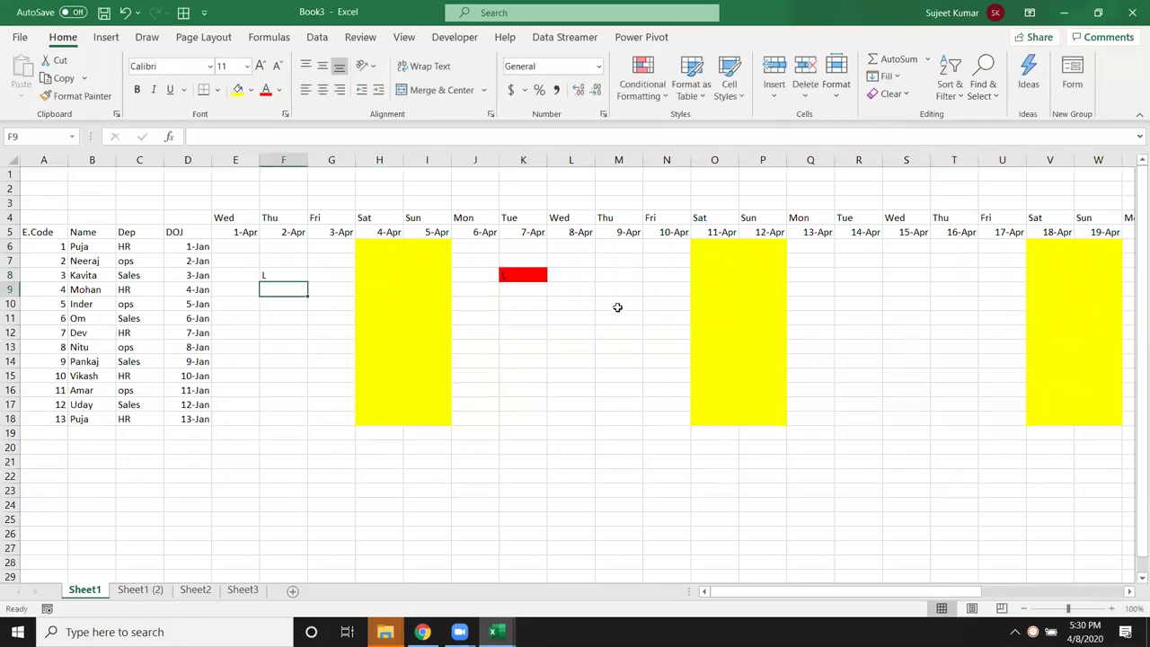
Type the label Month into cell A2.
click(59, 186)
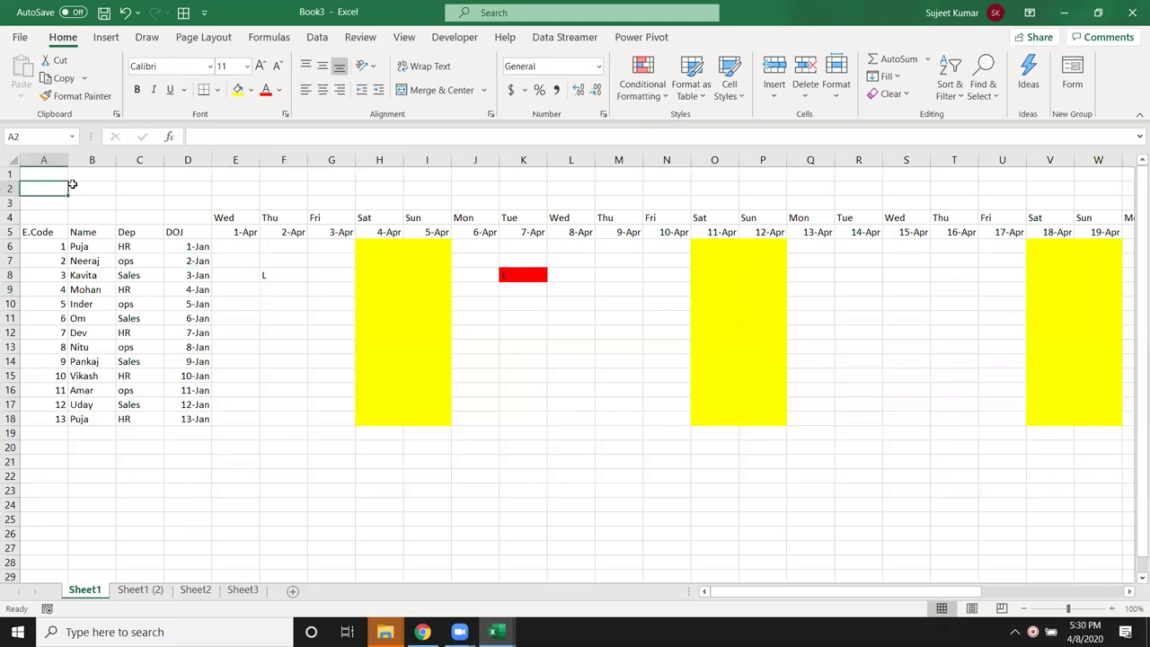
text(Te)
key(BackSpace)
key(BackSpace)
text(M)
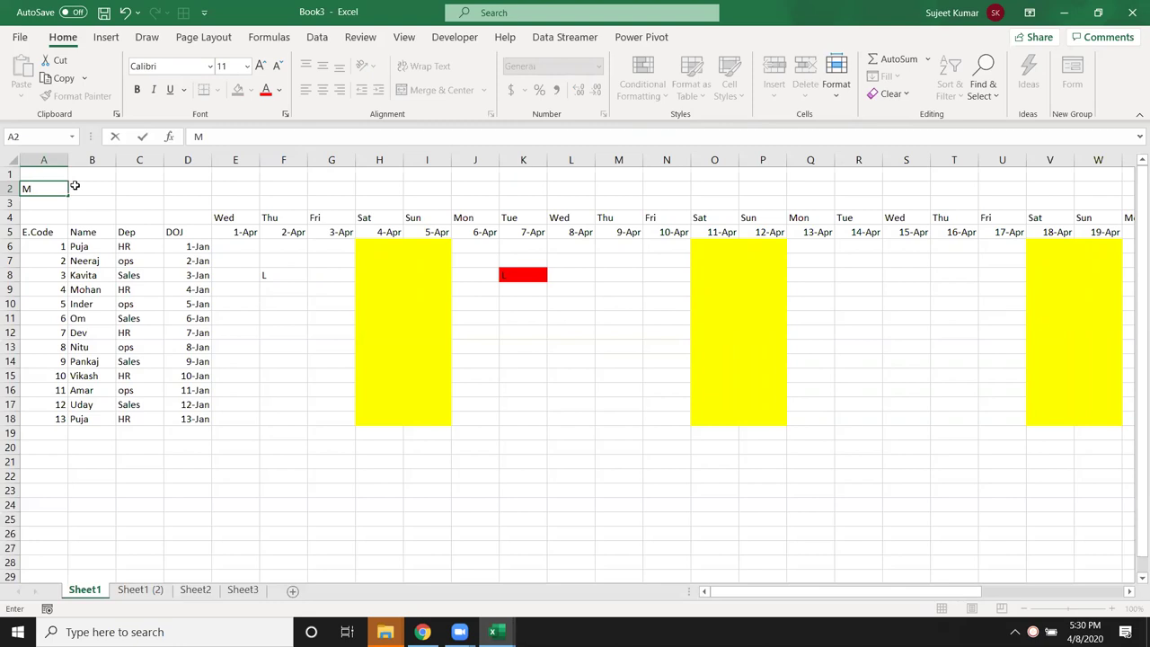
text(onth)
Commit the Month label and enter the formula =E5 in cell B2.
click(74, 185)
text(=)
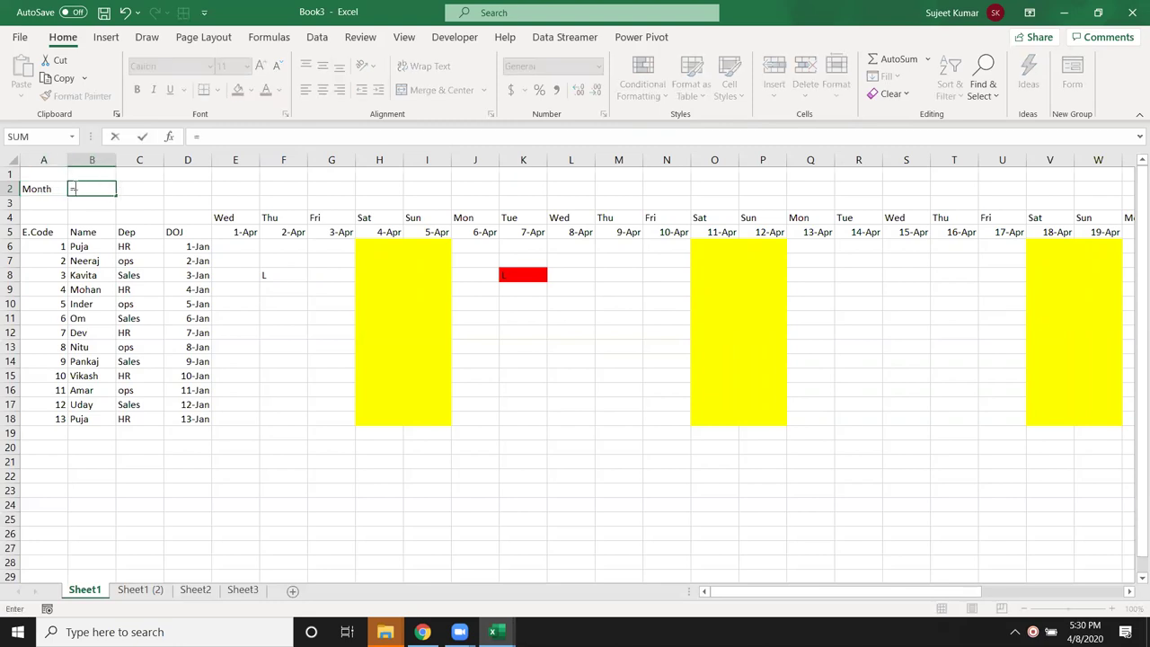
click(247, 232)
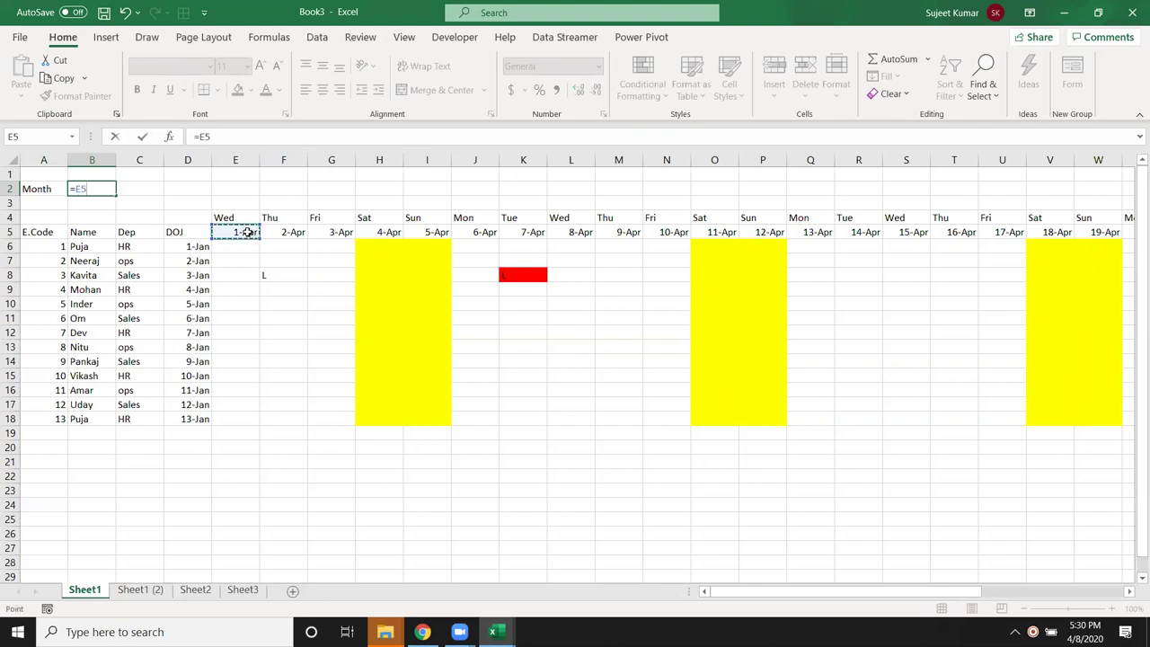
key(Return)
key(Up)
key(Right)
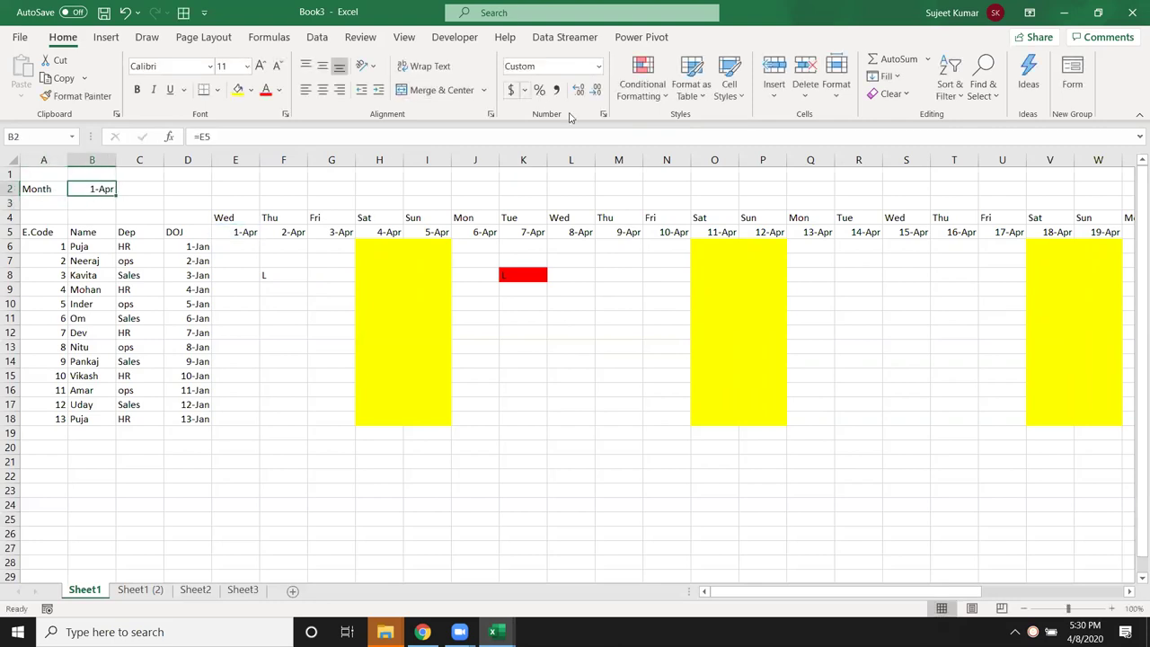
Give B2 the custom number format MMM-yy so it displays Apr-20.
click(604, 115)
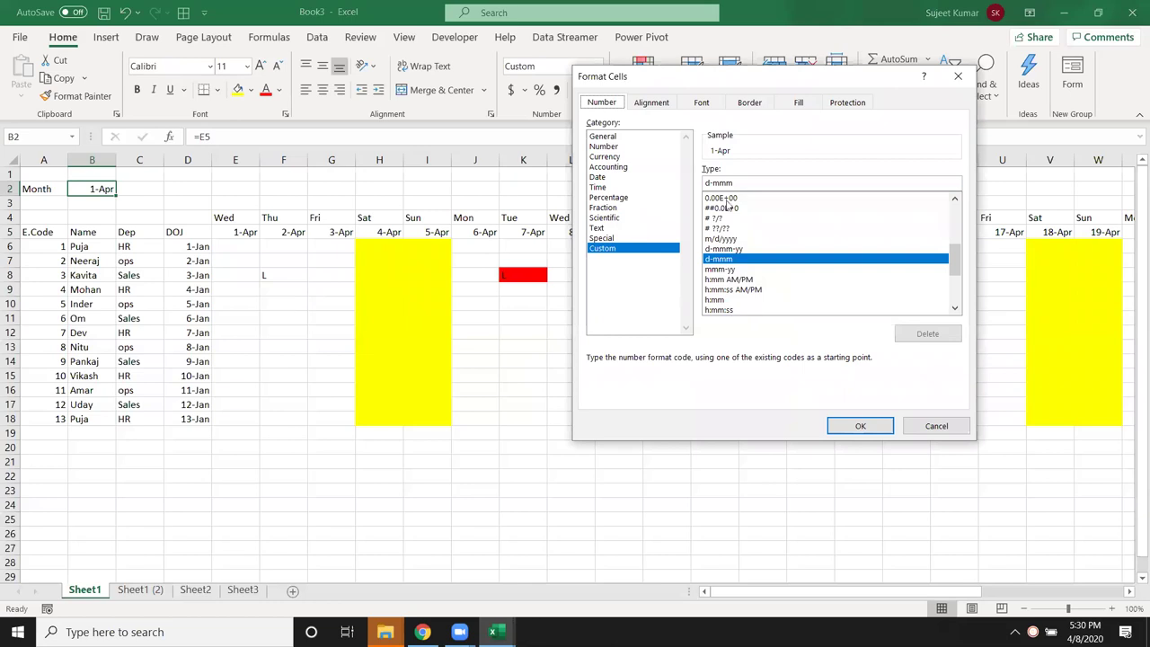
double_click(723, 183)
text(DDD)
key(BackSpace)
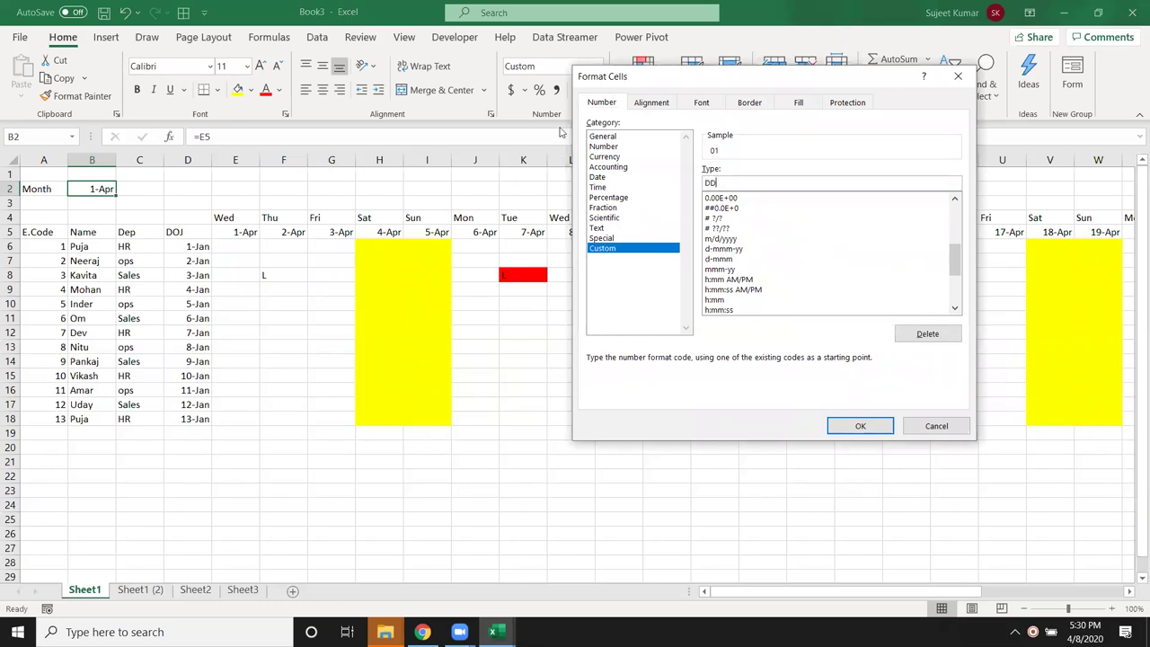
key(BackSpace)
key(BackSpace)
text(MMM-)
text(yy)
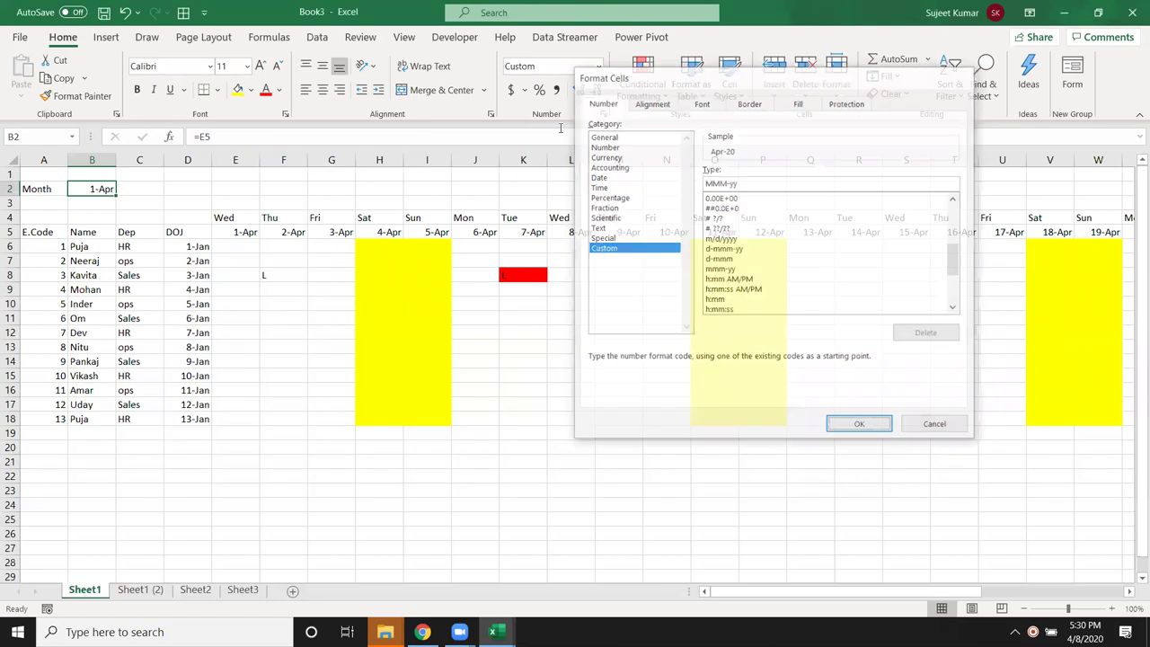
key(Return)
Format the row 5 dates from E5 rightward with the custom 'dd' day format.
drag(246, 231, 258, 238)
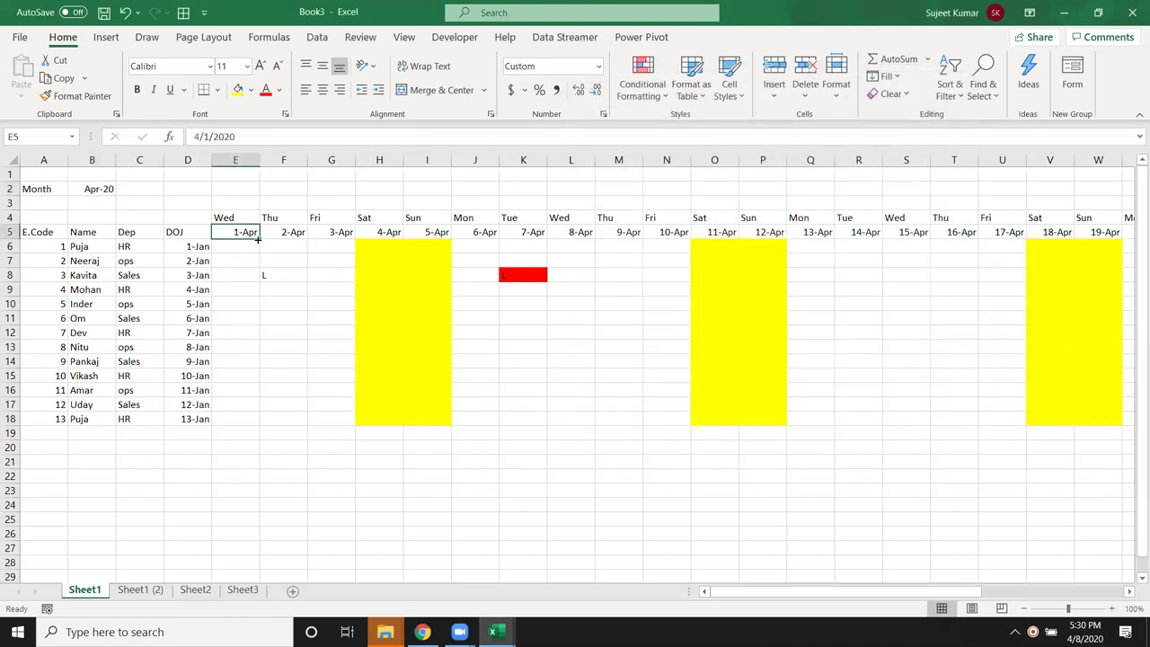
key(ctrl+shift+Right)
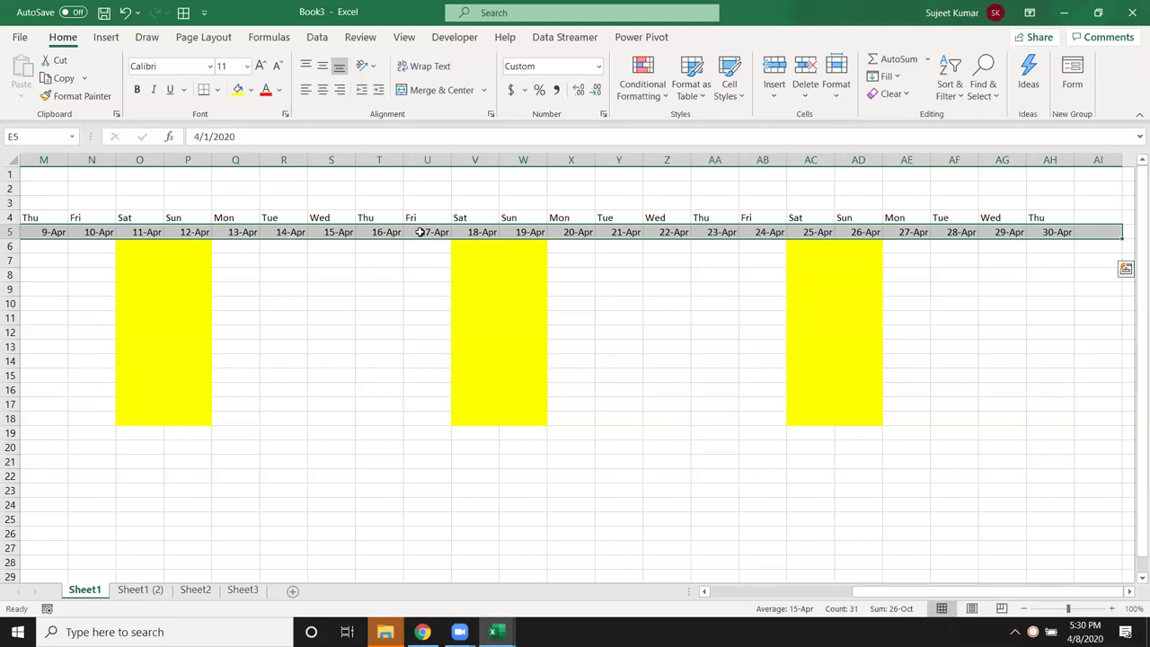
right_click(421, 231)
click(490, 539)
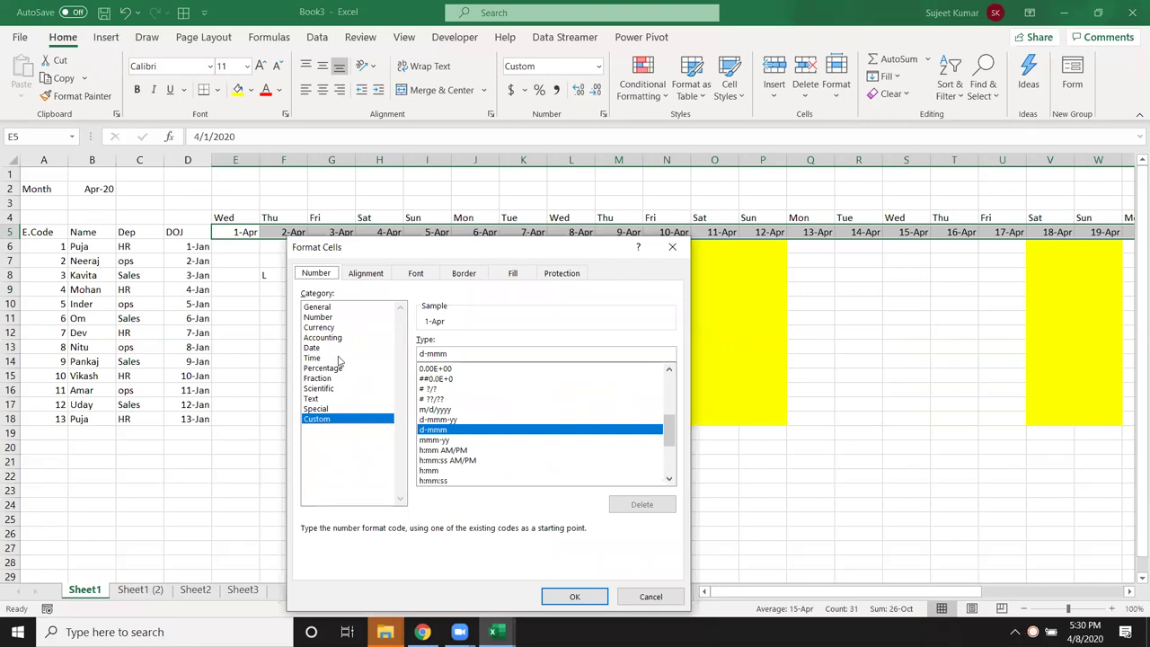
drag(444, 354, 404, 365)
text(dd)
click(575, 596)
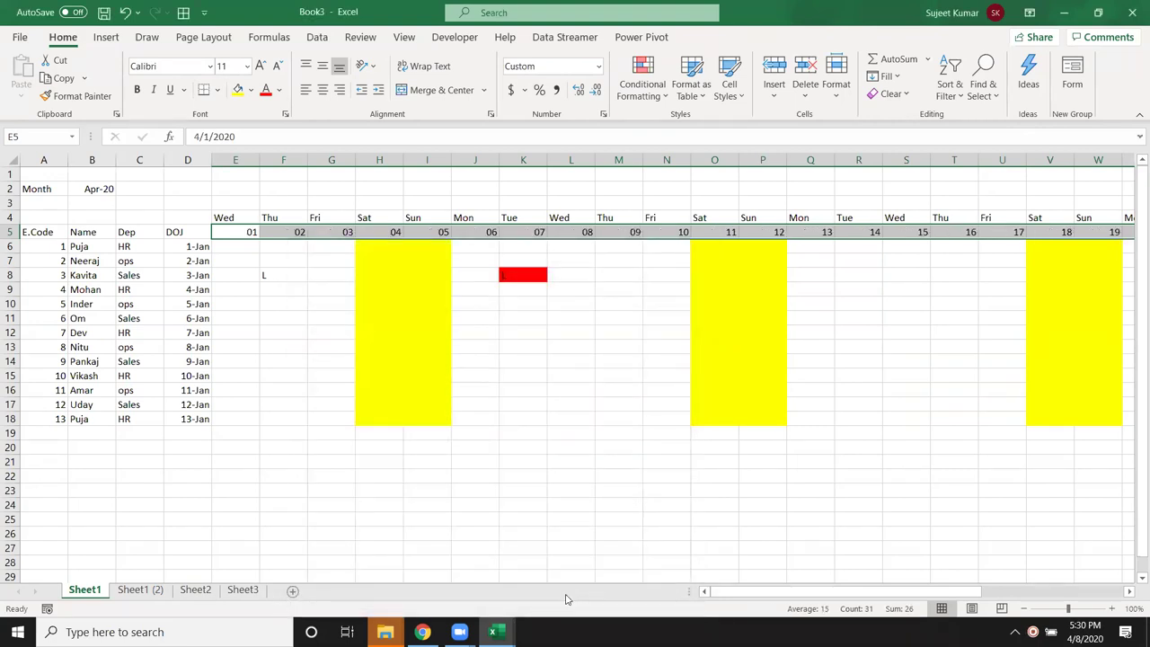
click(485, 462)
Auto-fit every column of the worksheet so the whole month fits across.
click(11, 167)
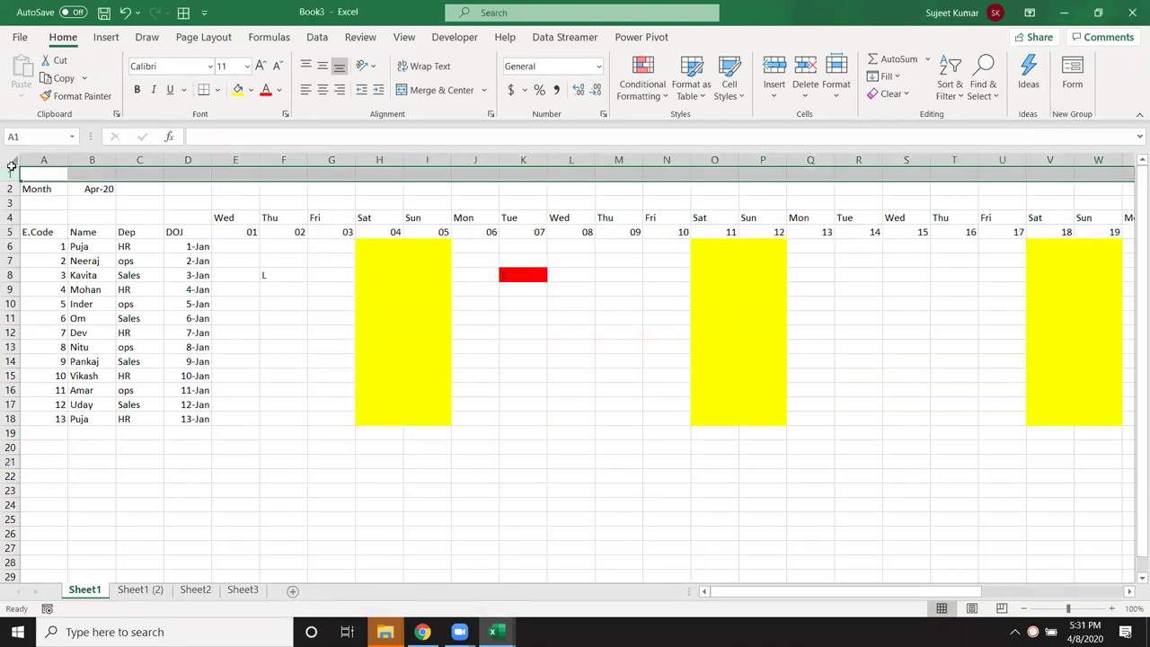
click(11, 160)
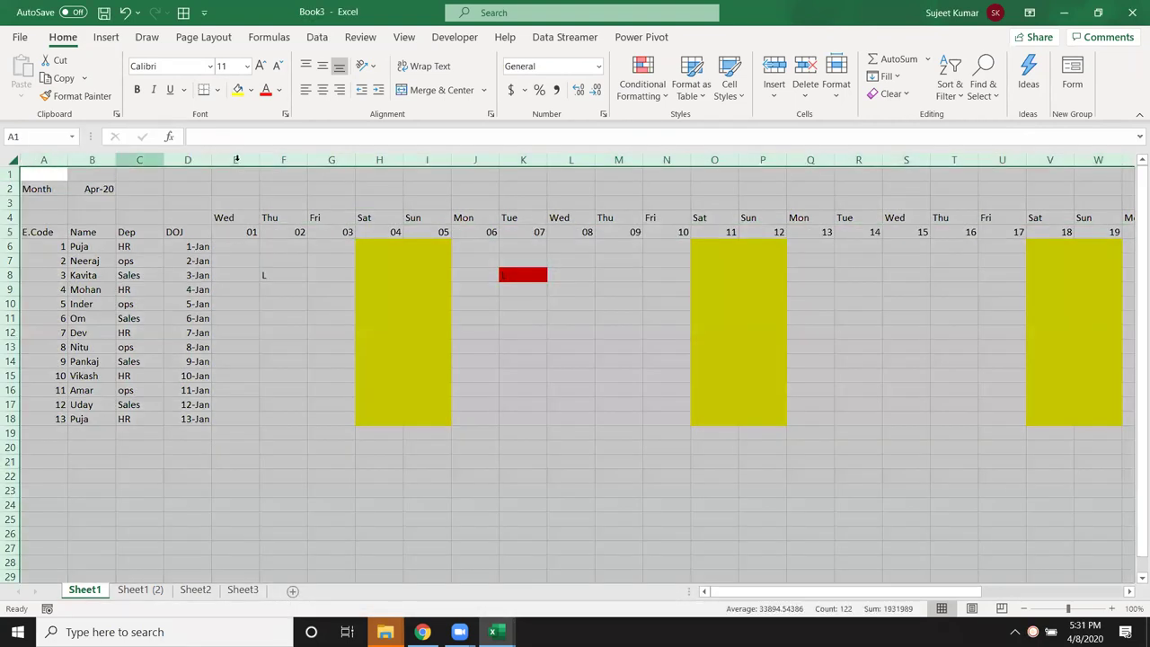
double_click(262, 159)
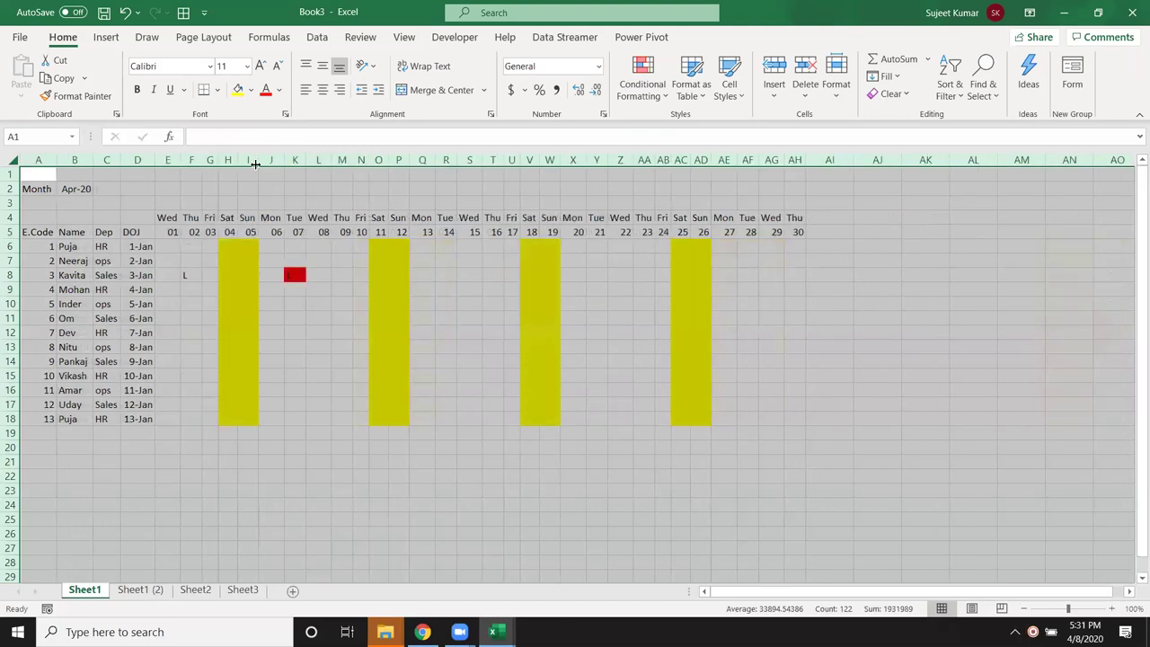
click(345, 246)
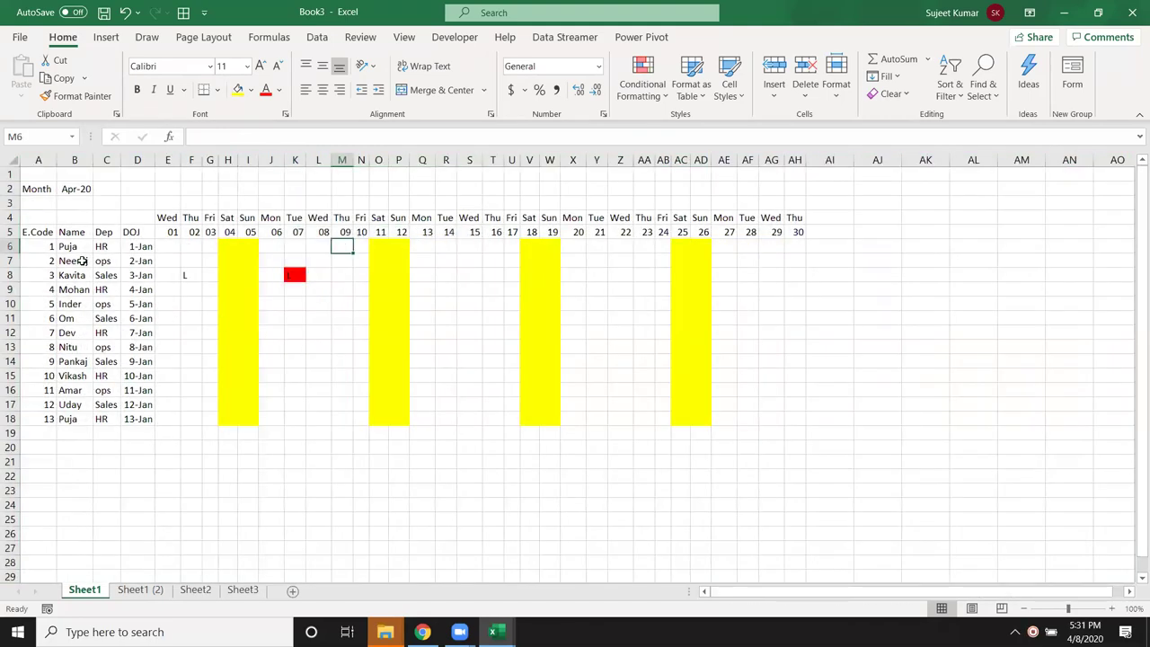
click(52, 217)
click(319, 288)
click(319, 404)
click(50, 222)
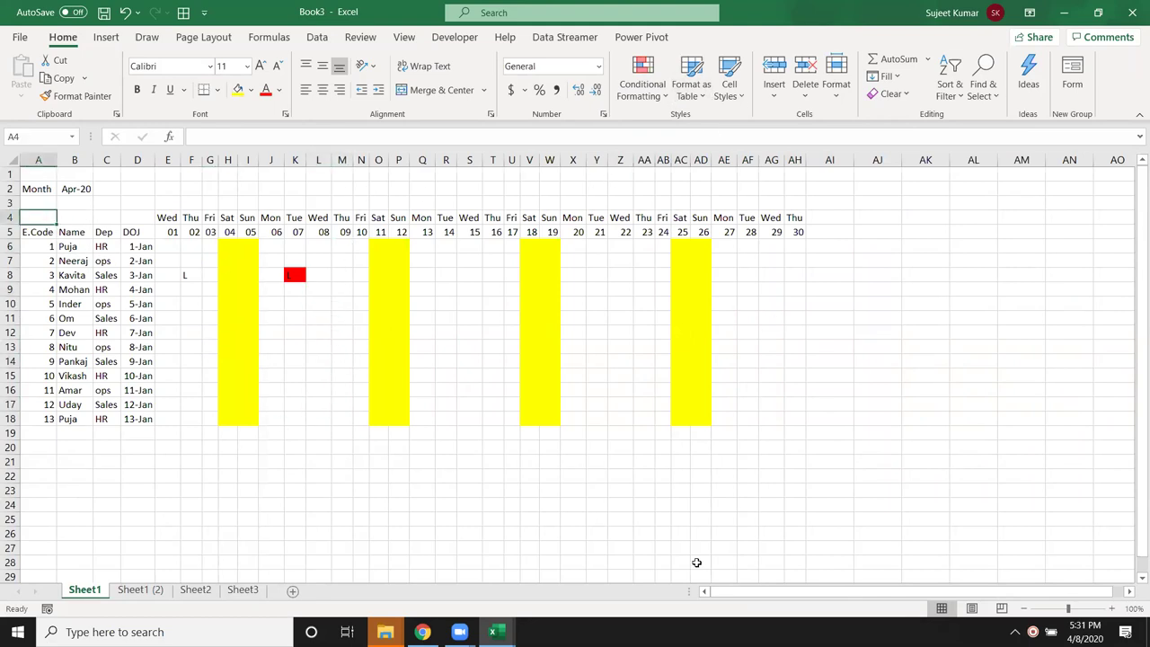
Start a formula-based conditional formatting rule using =A$4<>"".
click(642, 86)
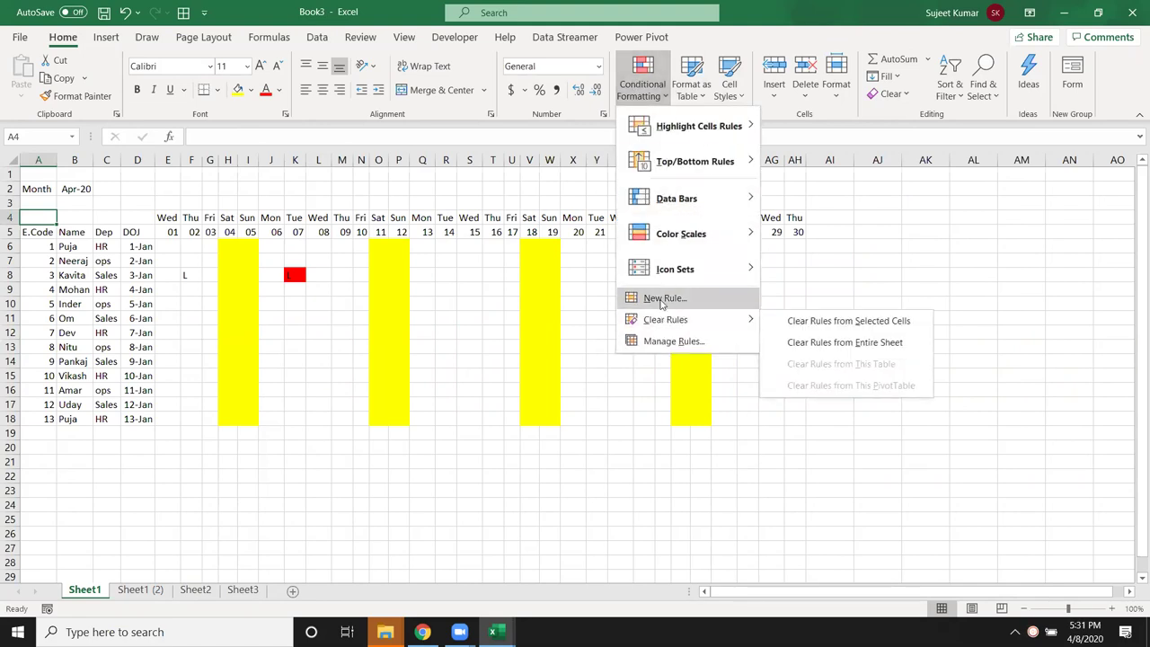
key(Escape)
key(Escape)
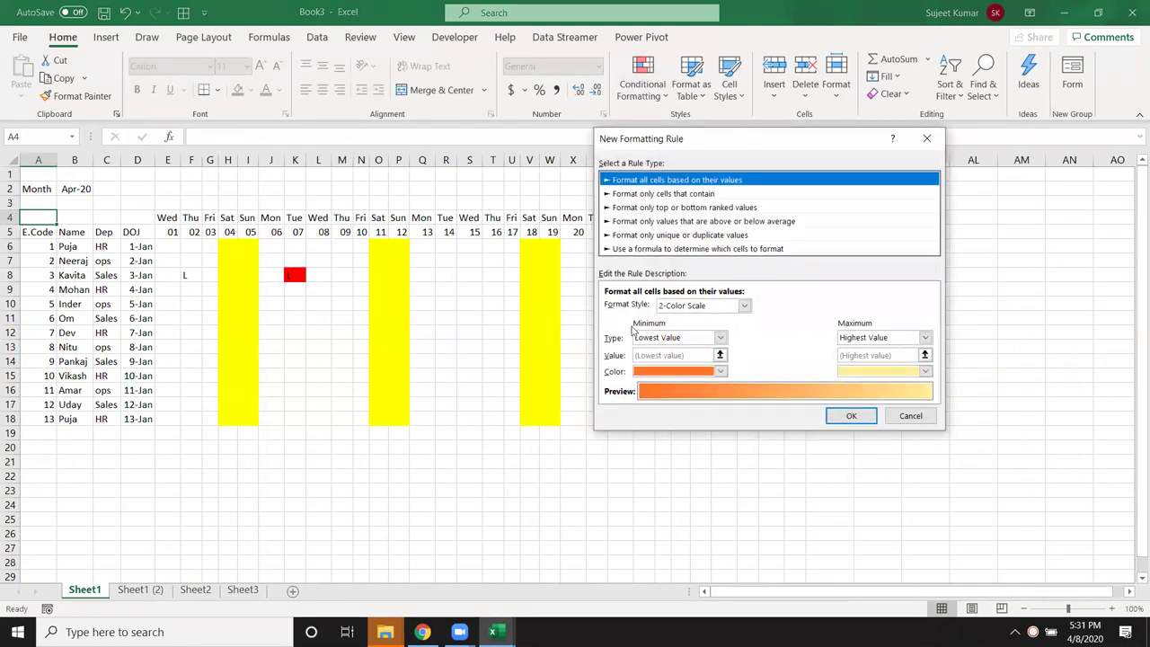
click(622, 249)
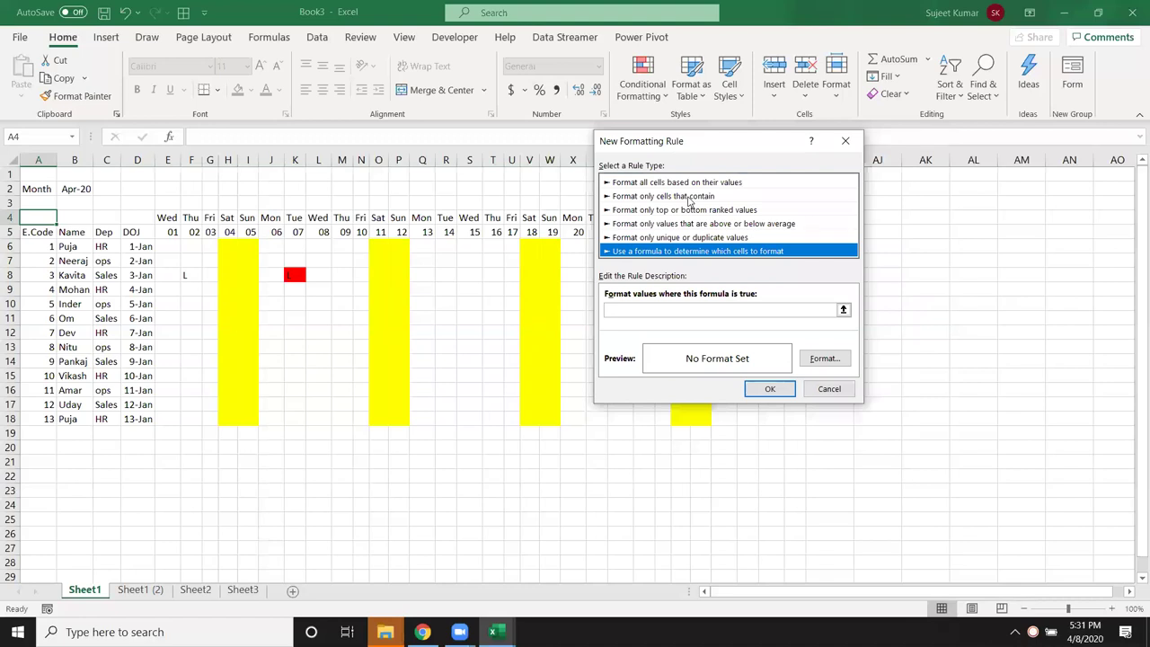
drag(738, 146, 742, 324)
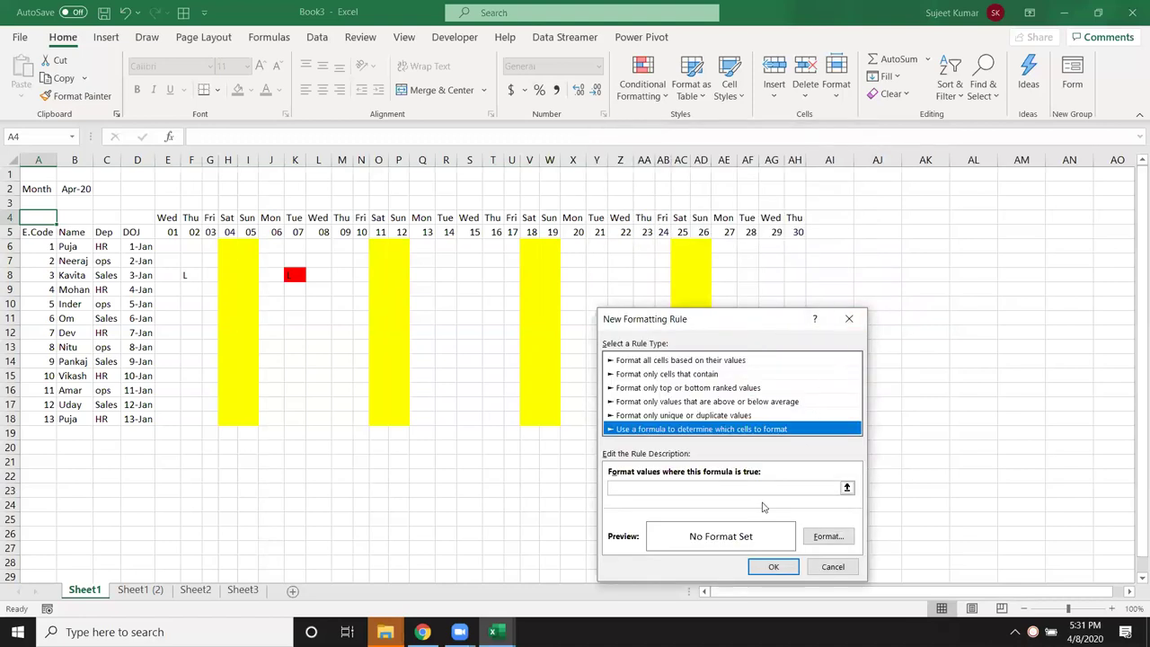
click(705, 490)
click(47, 219)
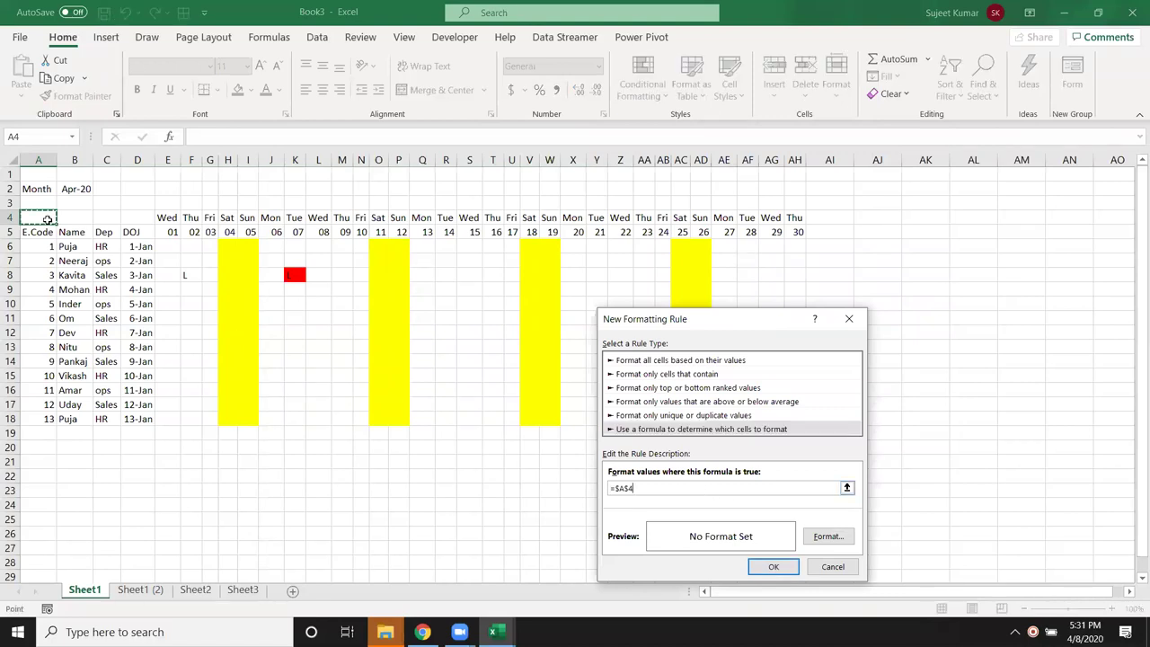
text(<>)
click(617, 488)
key(BackSpace)
Give the rule top, left, right and bottom borders and save it.
click(828, 536)
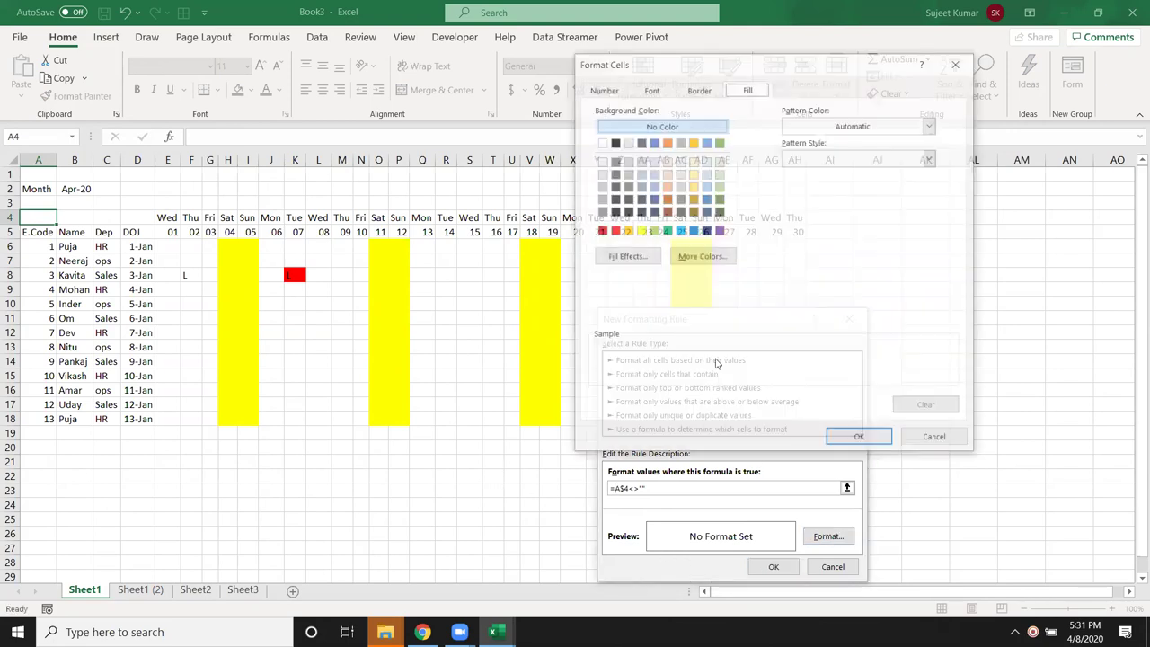
click(699, 87)
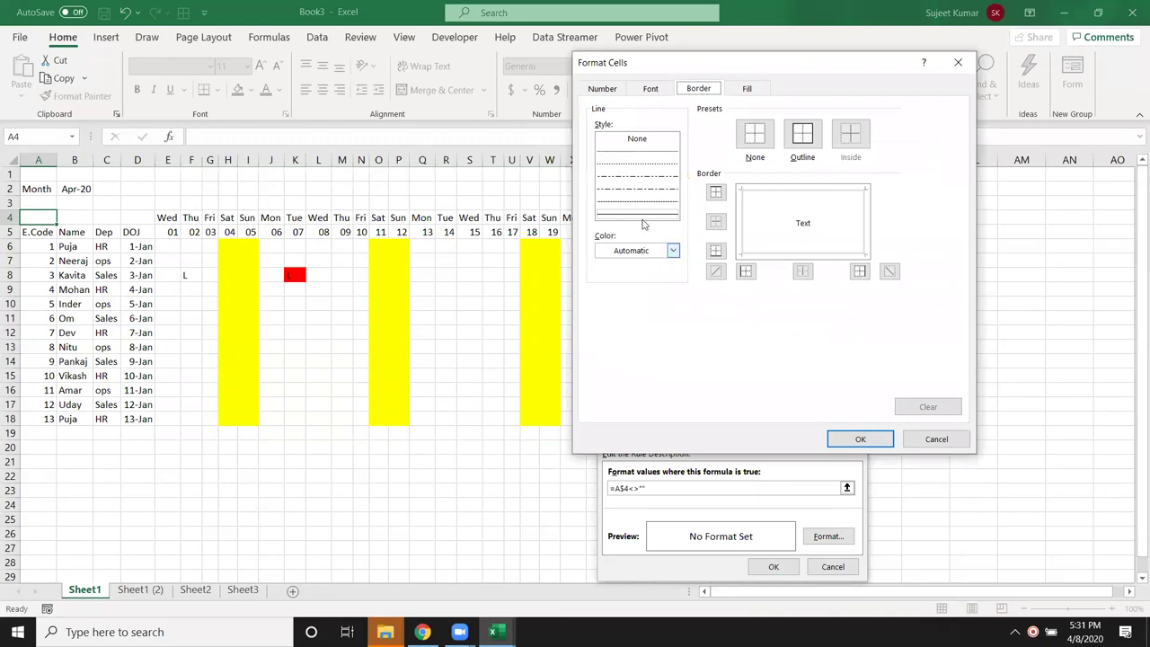
click(787, 190)
click(743, 215)
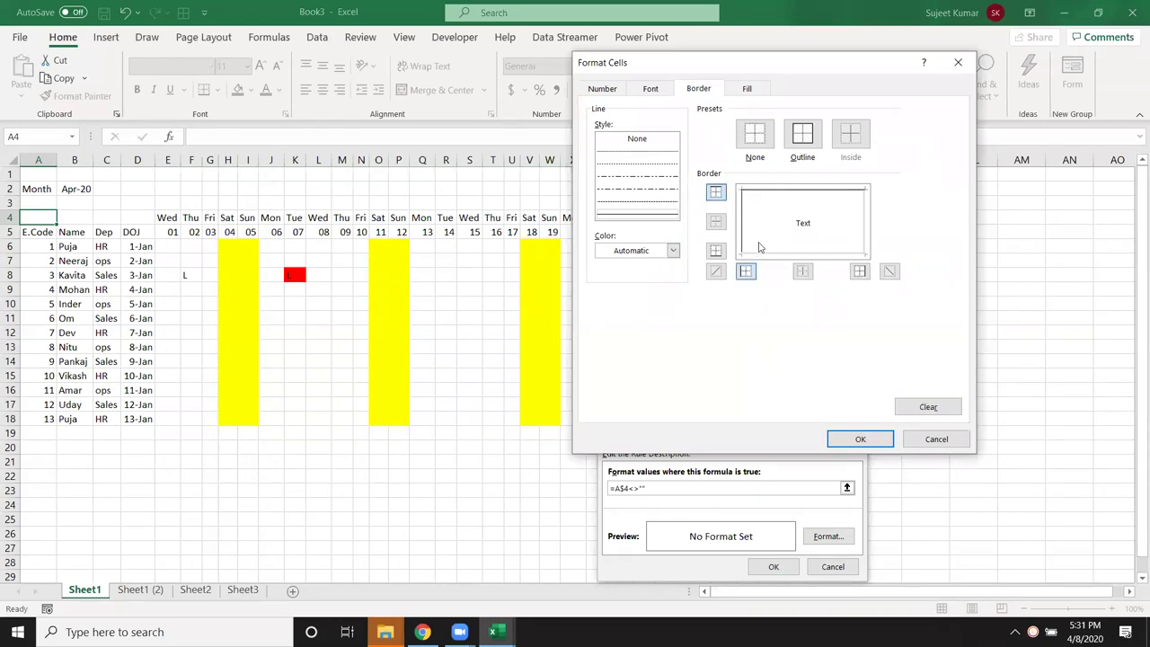
click(864, 240)
click(849, 255)
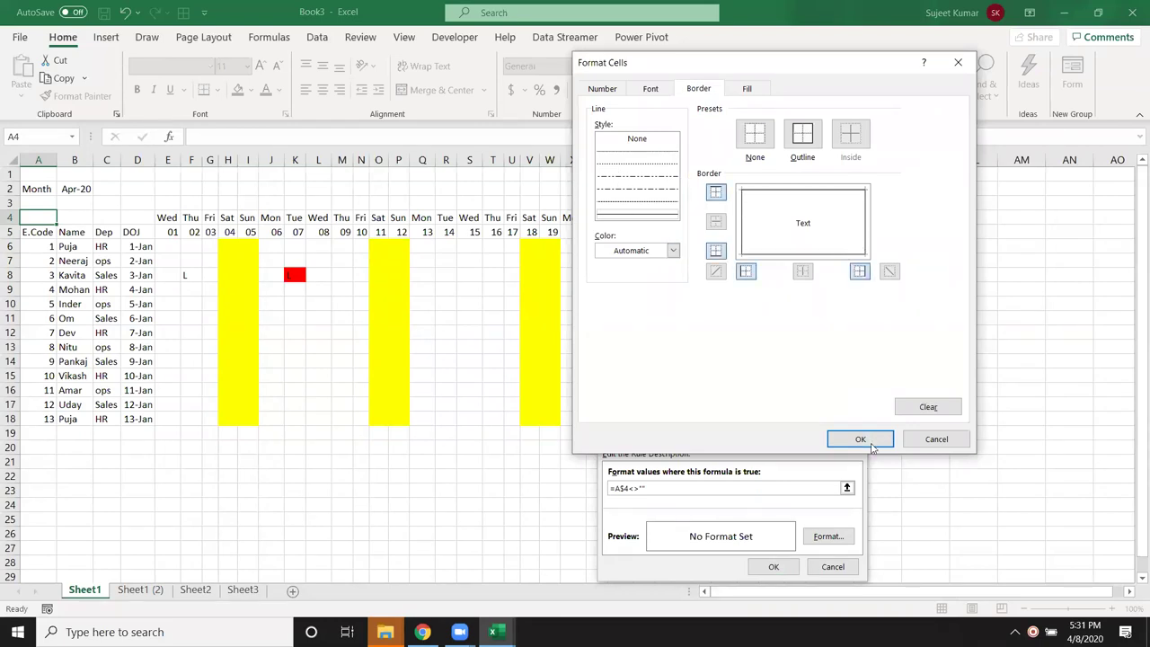
click(861, 439)
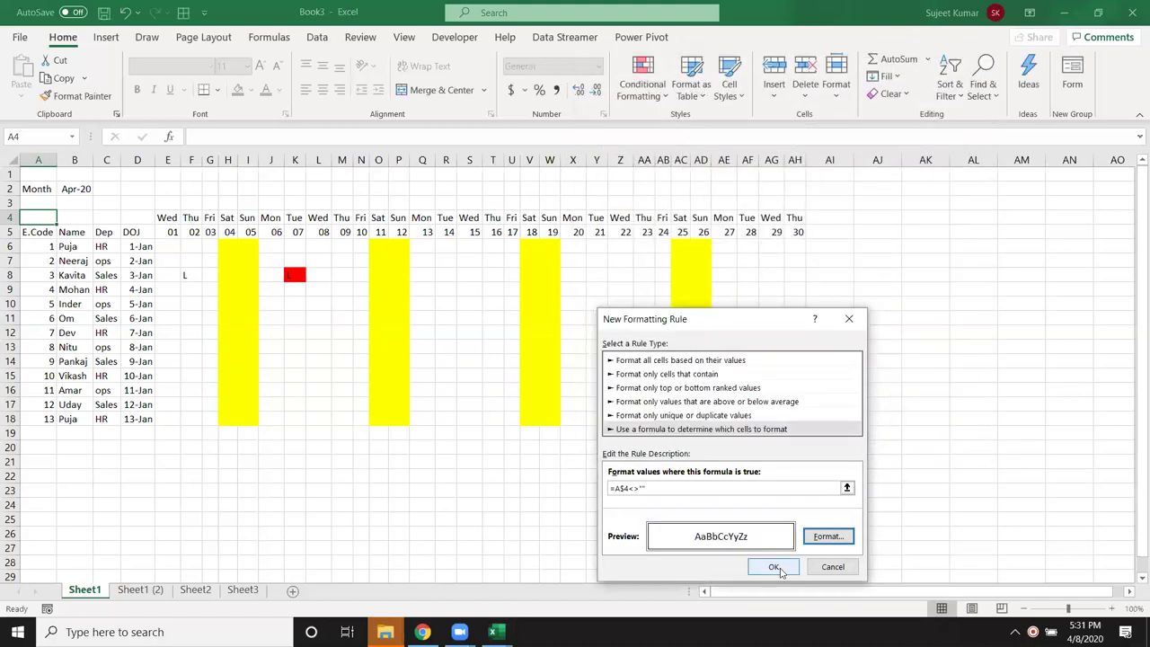
click(774, 567)
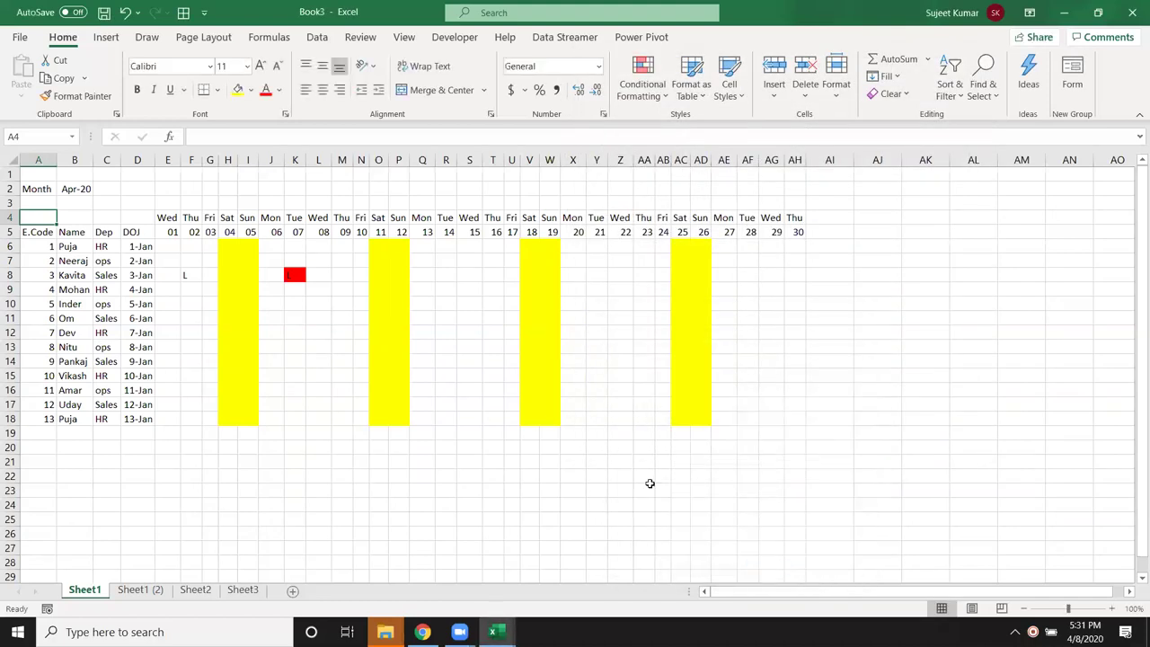
Paint A4's border rule across A4:AI18 and select the row 5 dates E5:AH5.
click(76, 95)
mouse_move(38, 217)
mouse_down()
mouse_move(824, 358)
mouse_move(816, 423)
mouse_up()
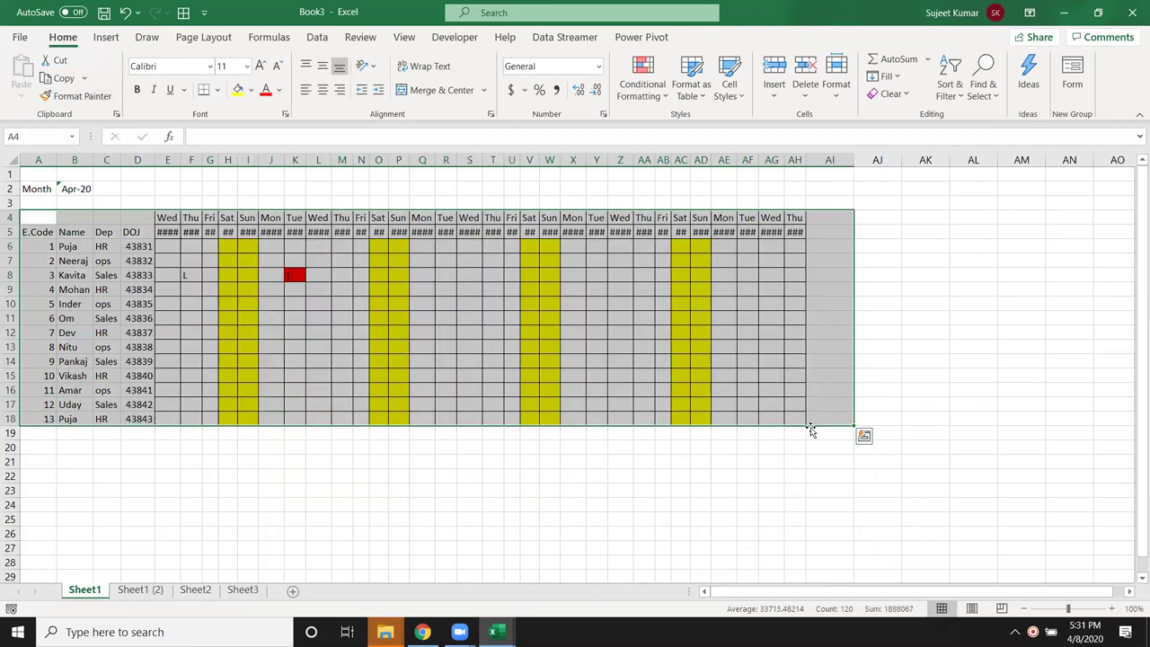
drag(160, 232, 794, 233)
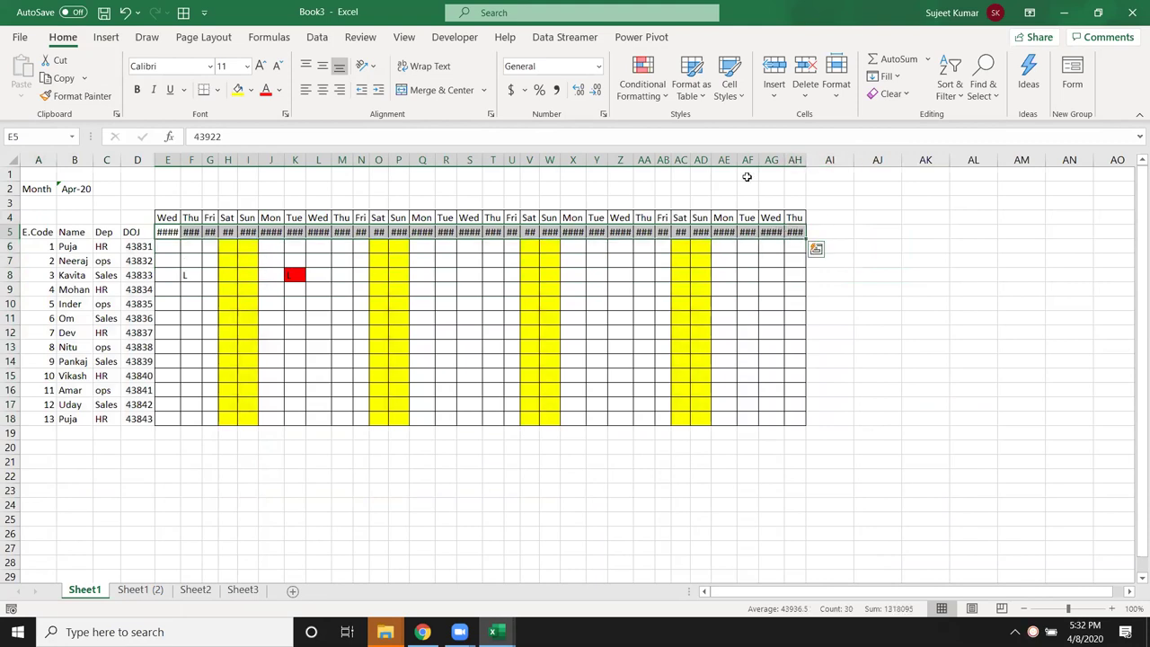
click(642, 84)
Review the border rule in the rules manager and close it unchanged.
click(701, 342)
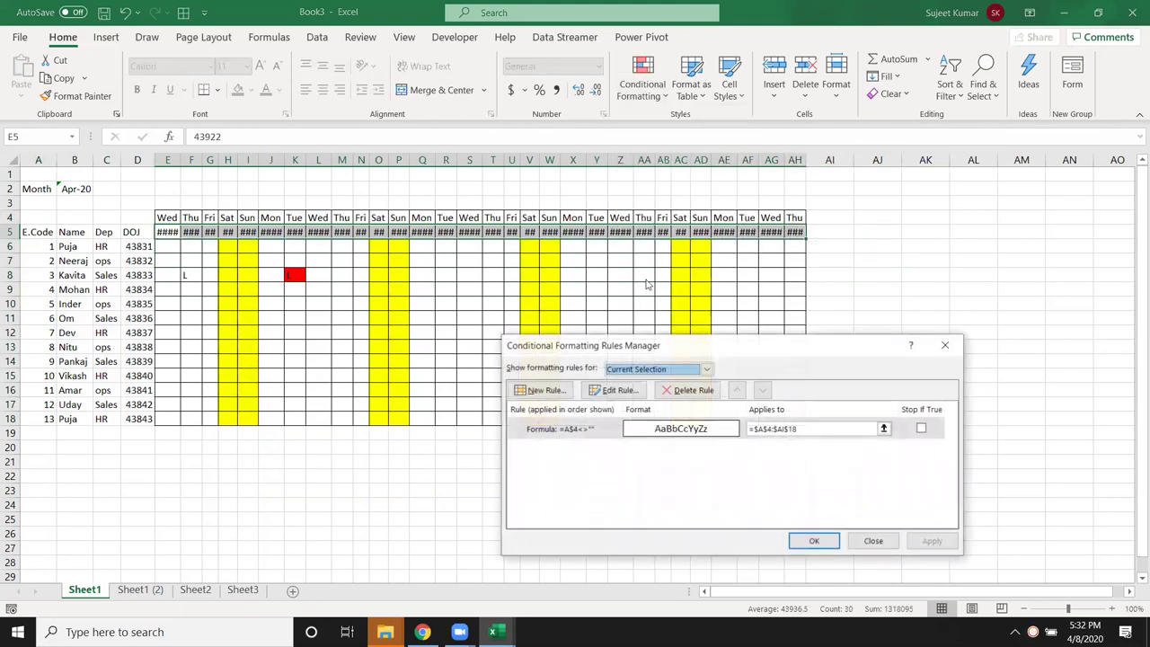
double_click(676, 429)
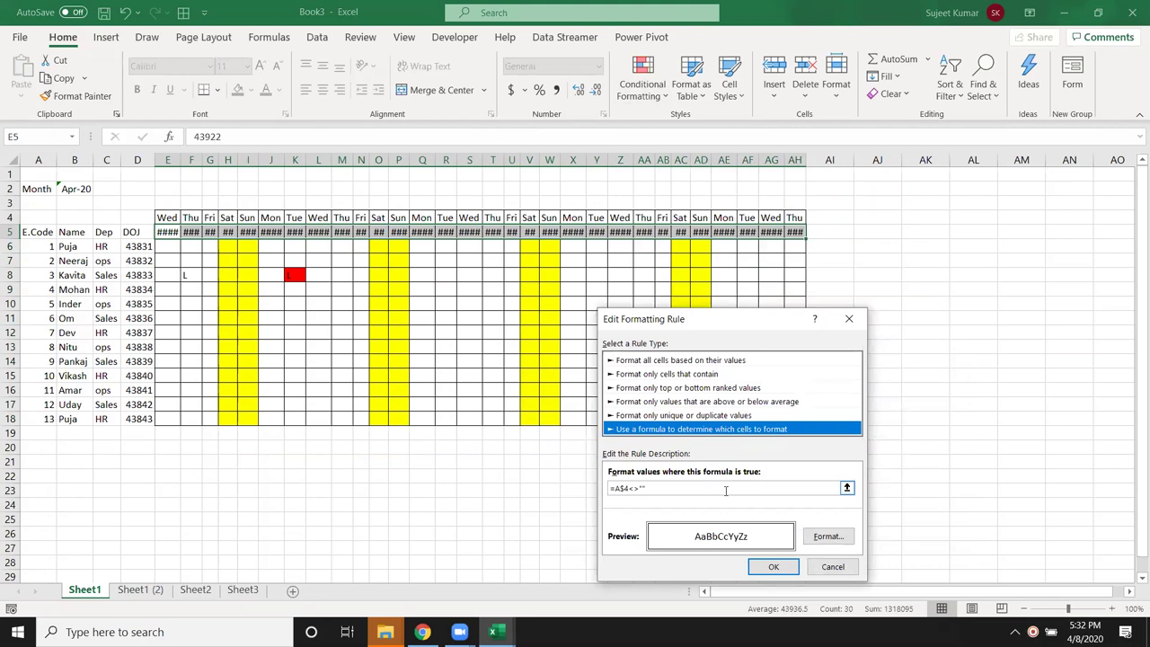
key(Return)
key(Return)
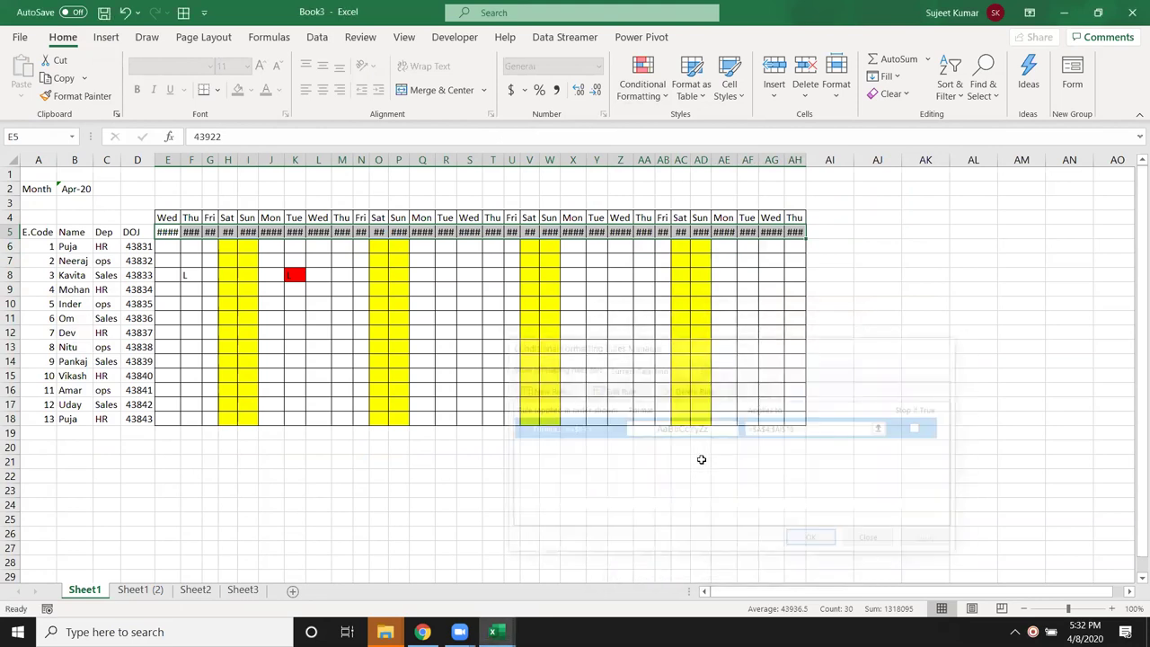
Apply a custom DD format to E5:AH5 so dates show as 01 to 30.
click(602, 115)
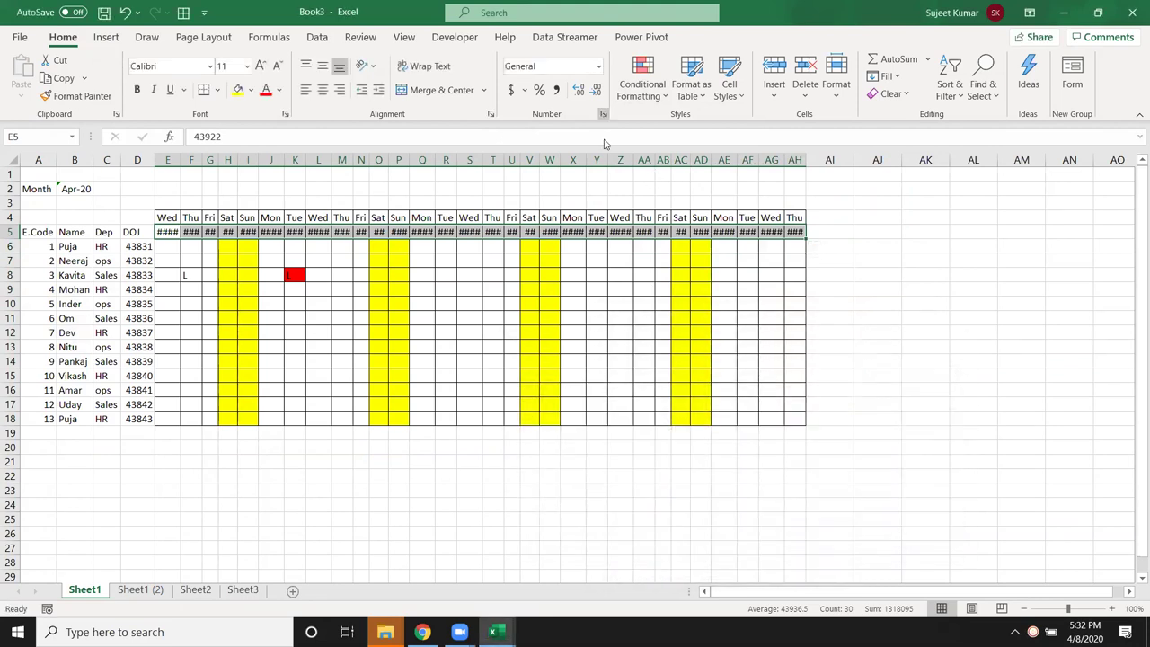
click(575, 414)
click(688, 363)
double_click(679, 349)
text(DDD)
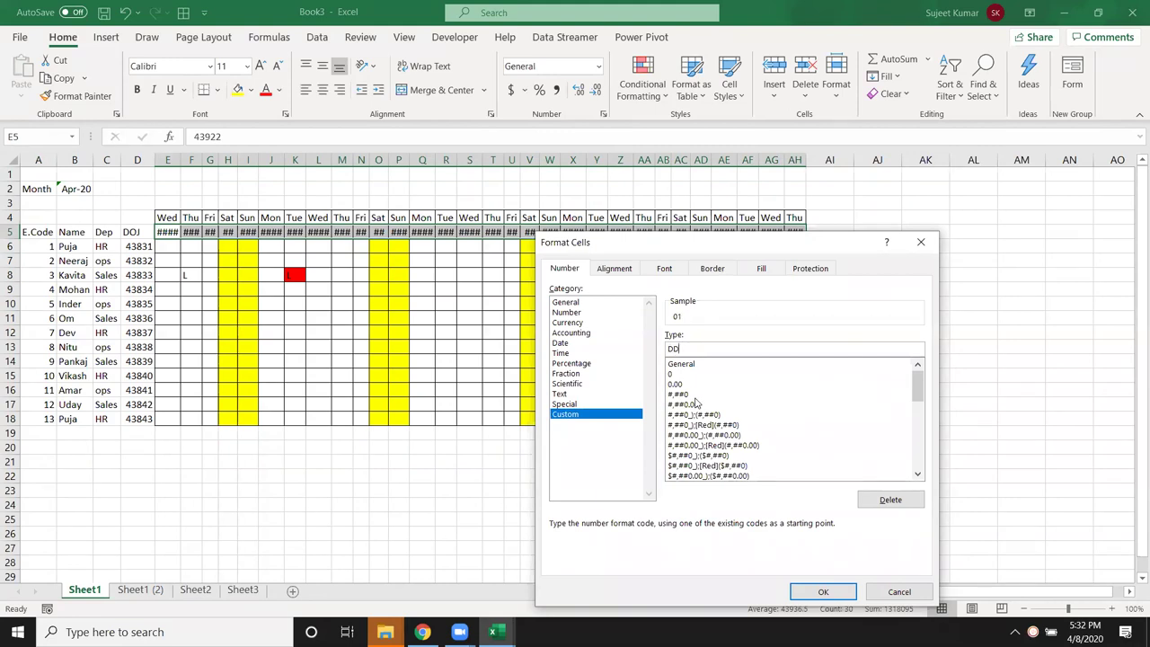
click(821, 591)
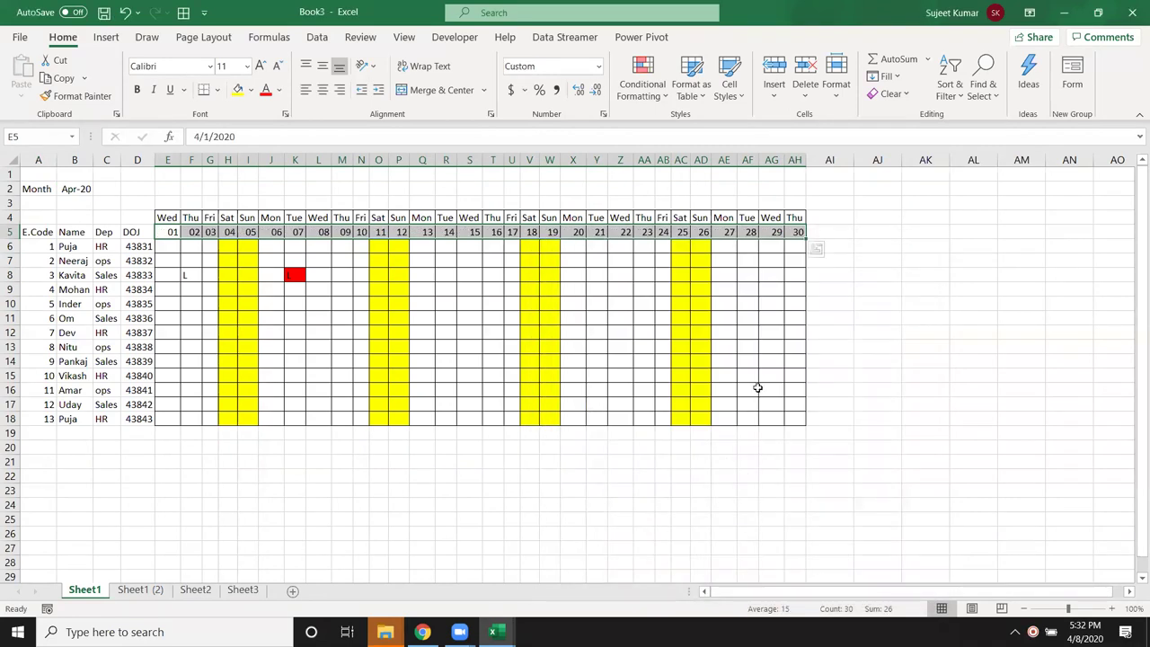
click(746, 346)
Change the calendar start date in E5 to 3/1/2020.
click(86, 189)
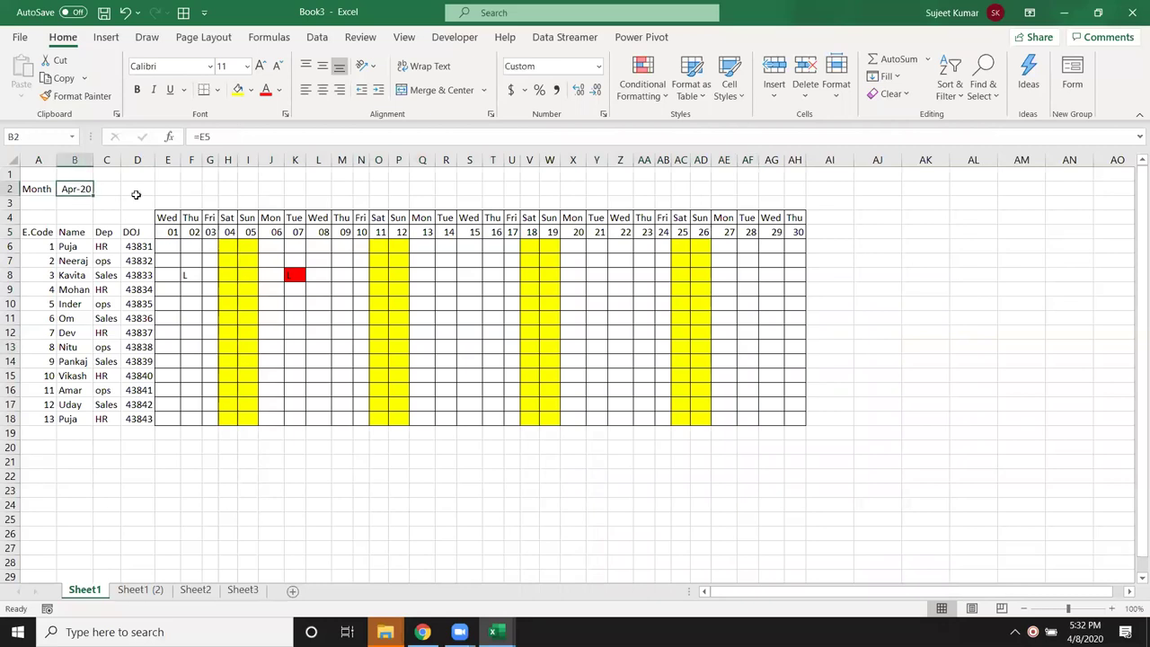
click(173, 233)
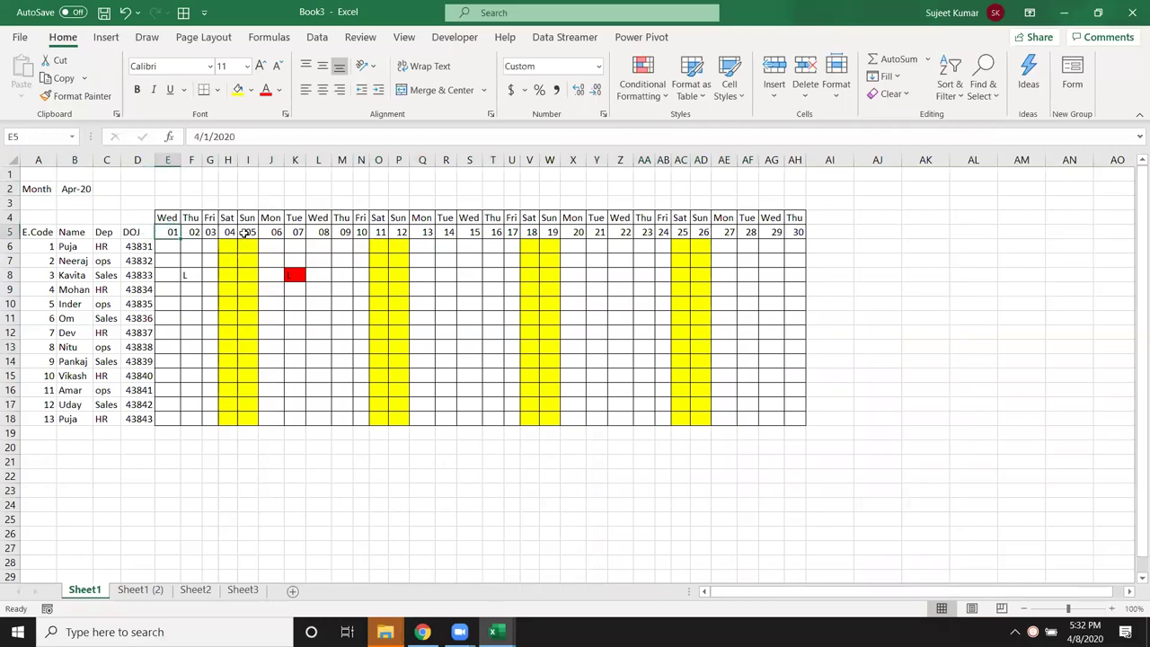
text(3/1/2020)
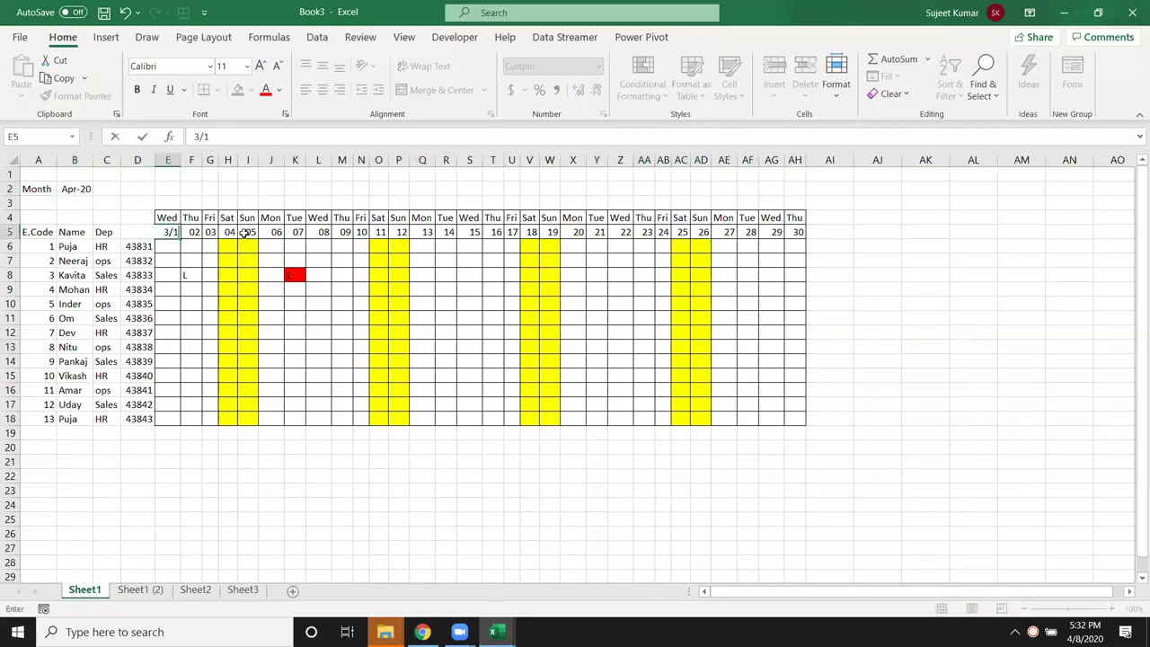
key(Return)
key(Up)
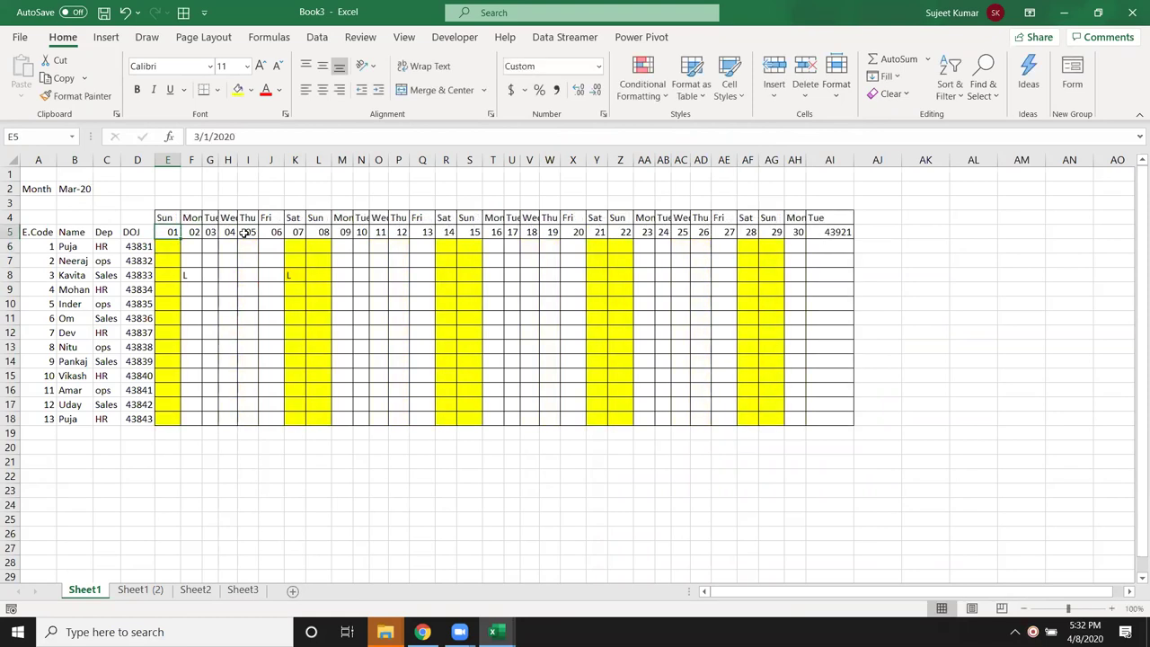
Copy AH5's day format onto AI5 and narrow column AI to match.
click(795, 234)
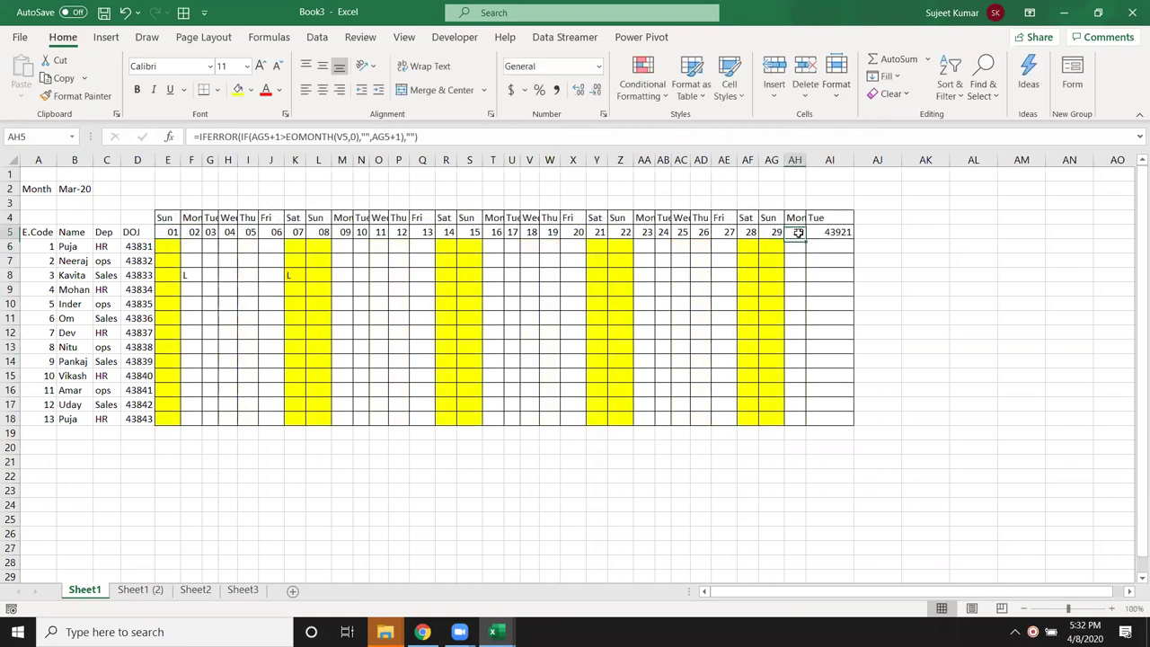
double_click(77, 96)
click(836, 232)
key(Escape)
click(620, 274)
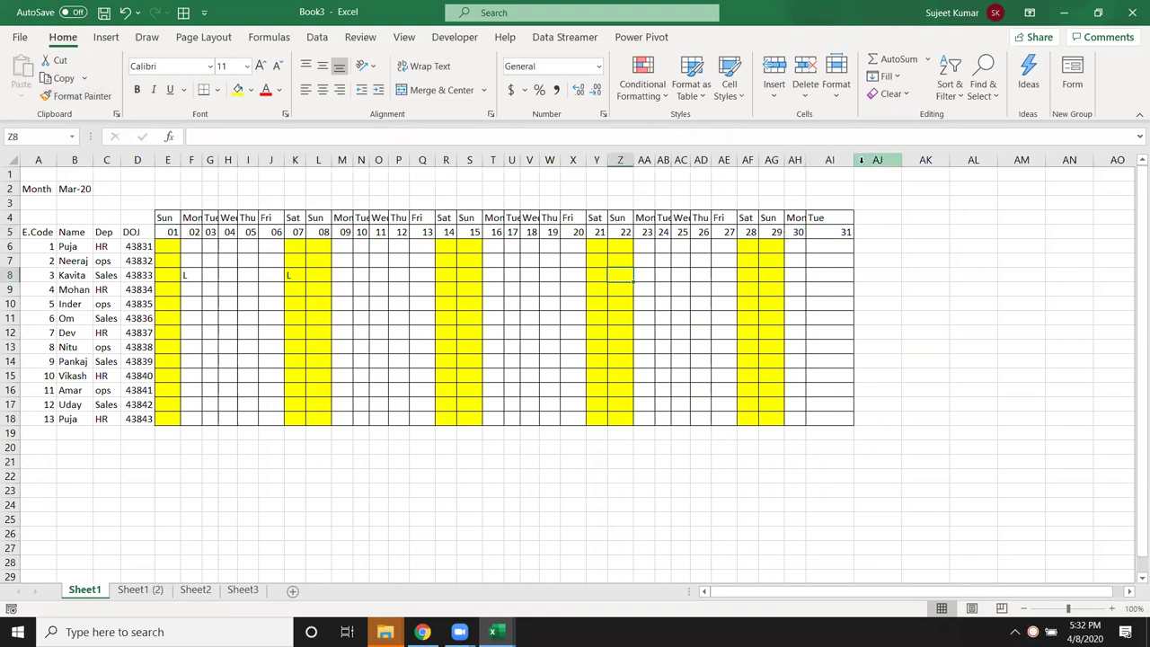
drag(854, 160, 828, 160)
Set the E5 start date to 1/1 so the sheet shows January 2020 with 31 days.
click(164, 231)
text(2/2)
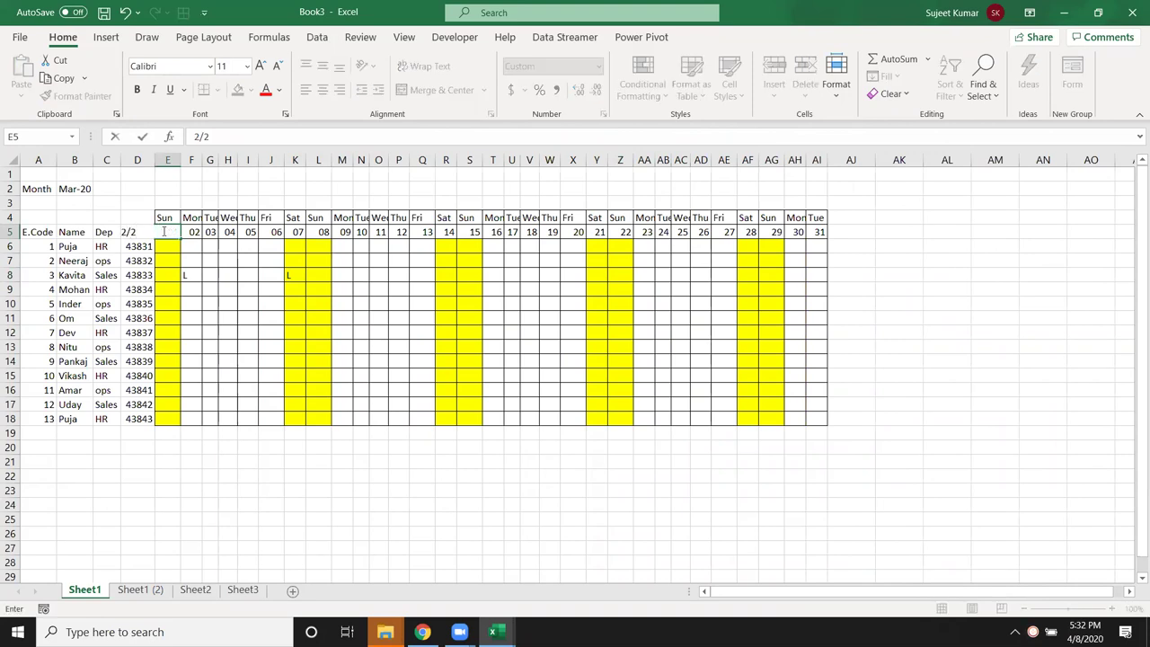
key(Escape)
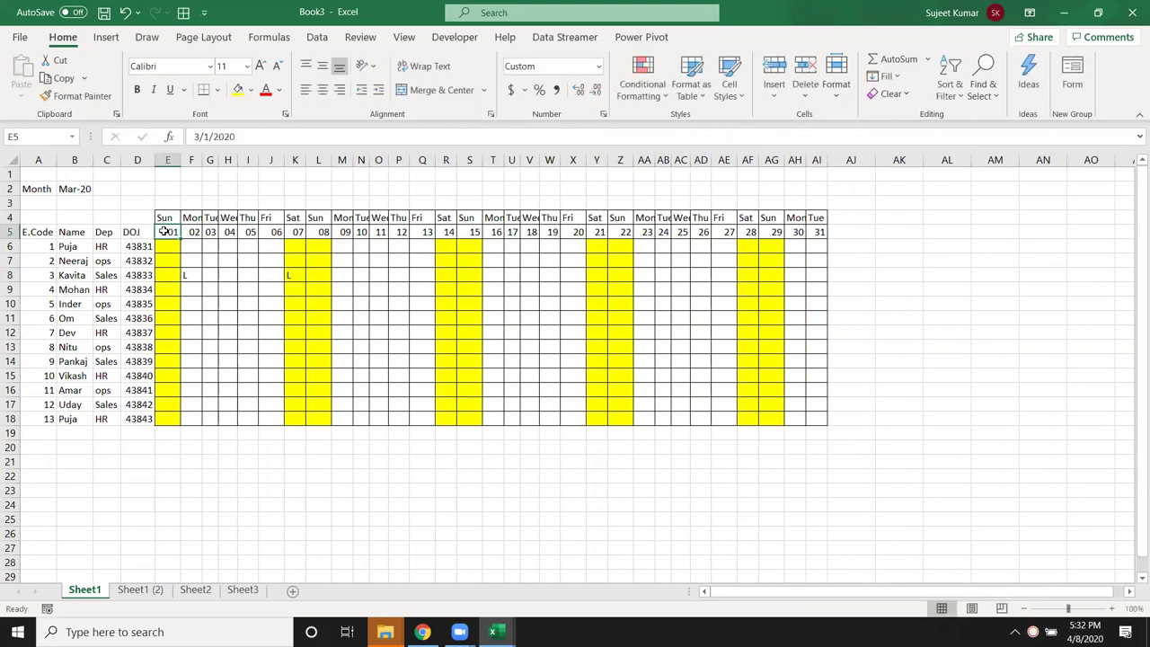
text(2/1)
key(Return)
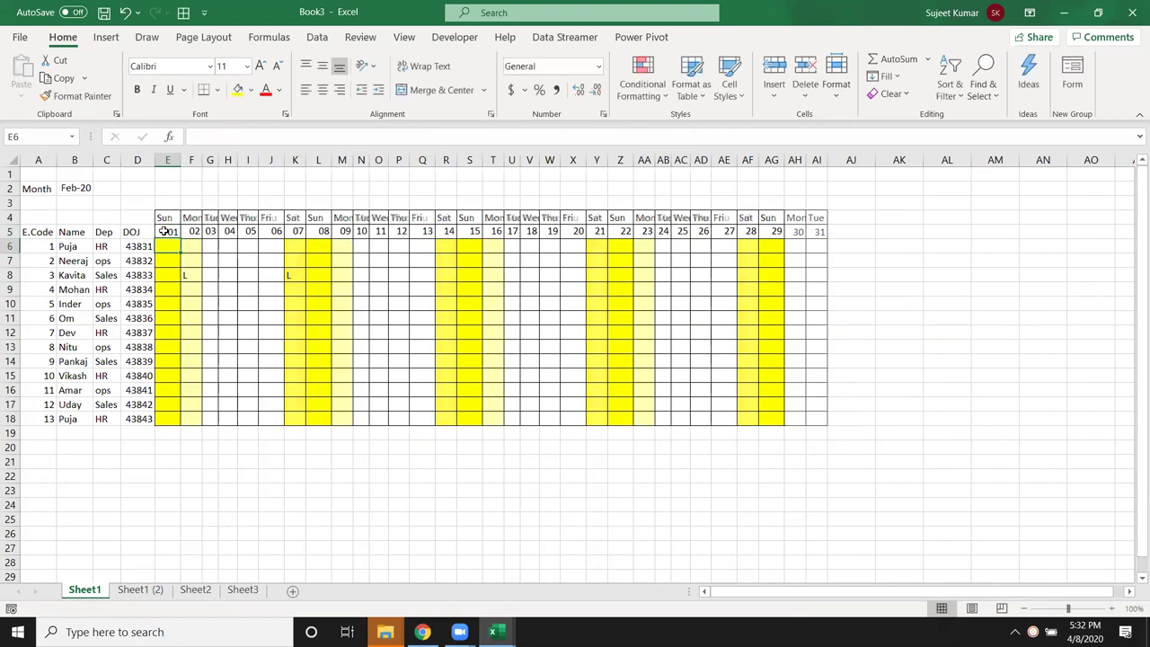
click(164, 231)
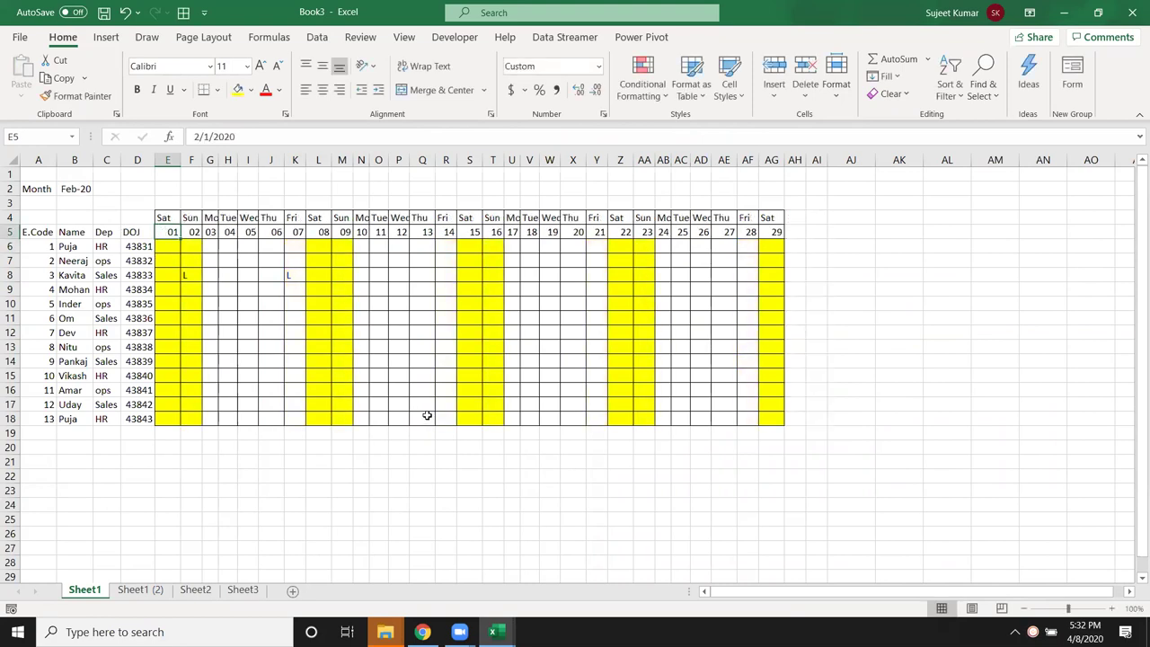
text(1/1)
key(Return)
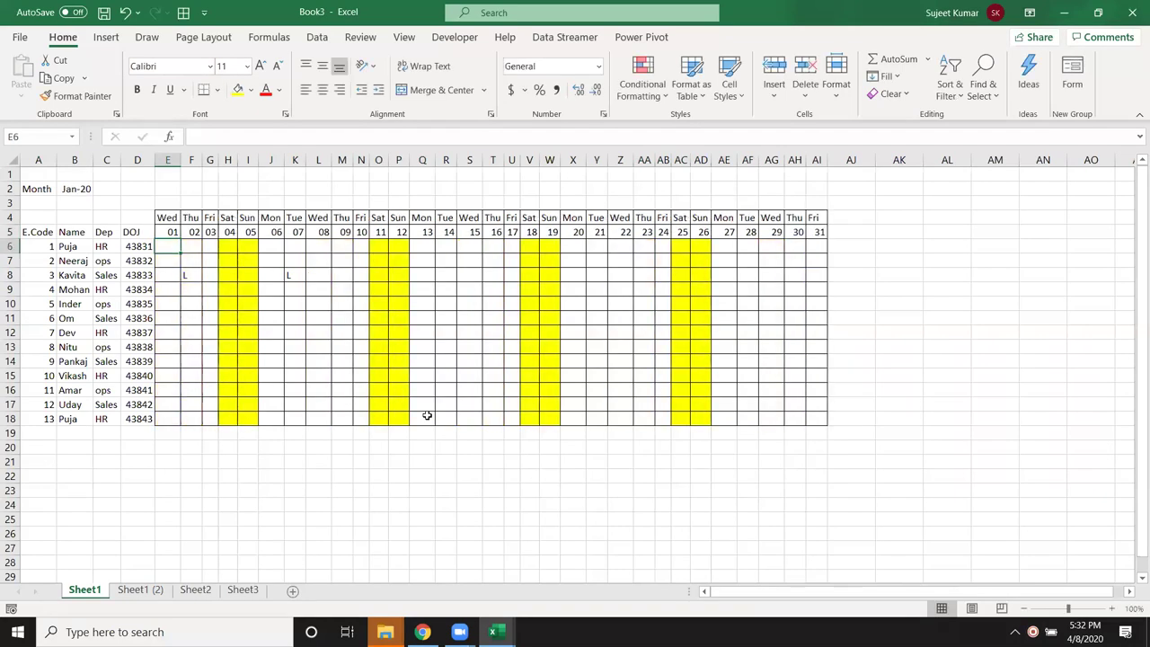
Format the DOJ values D6:D18 as dates.
key(Left)
key(ctrl+shift+Down)
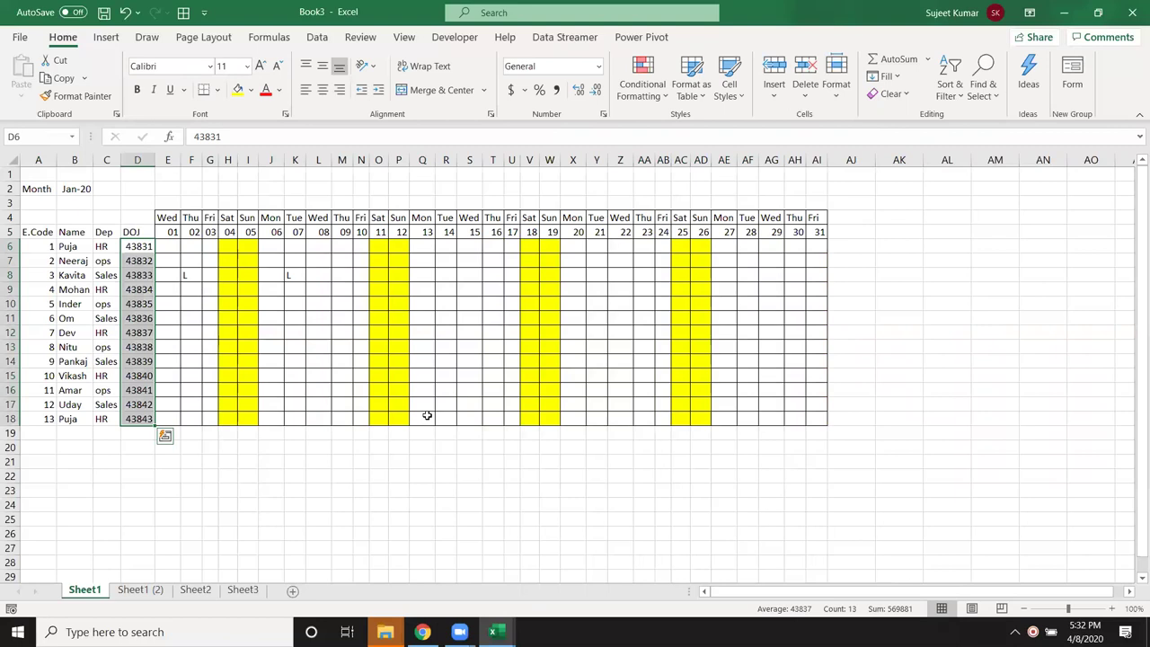
key(ctrl+shift+3)
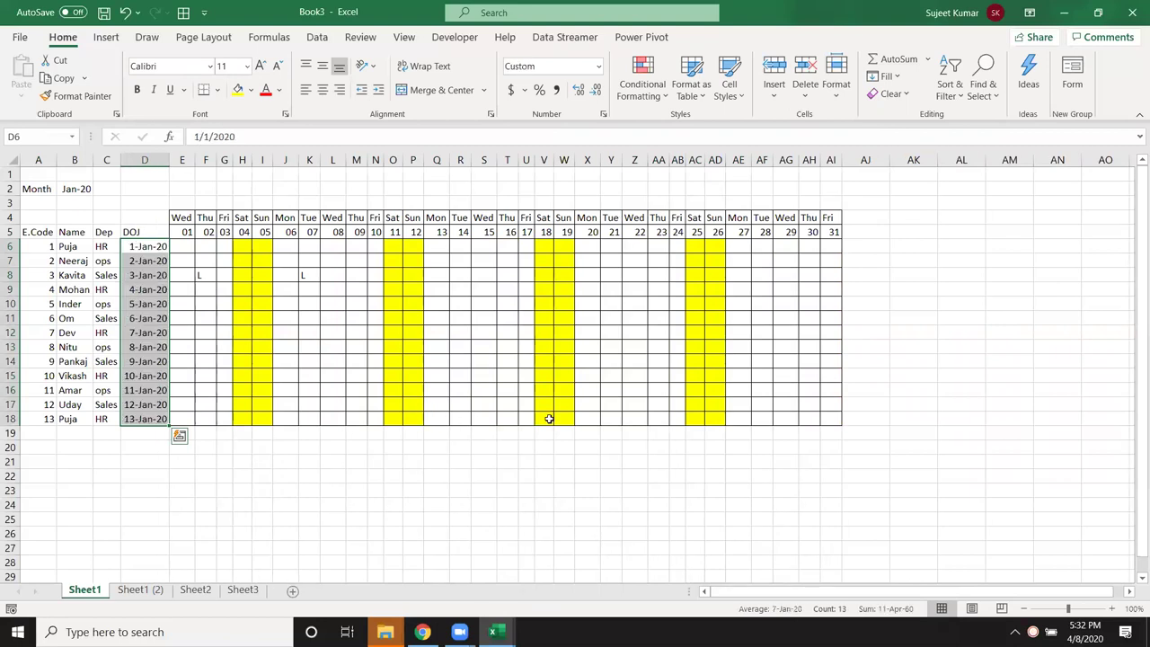
Apply All Borders to the employee details block A4:D18.
click(599, 301)
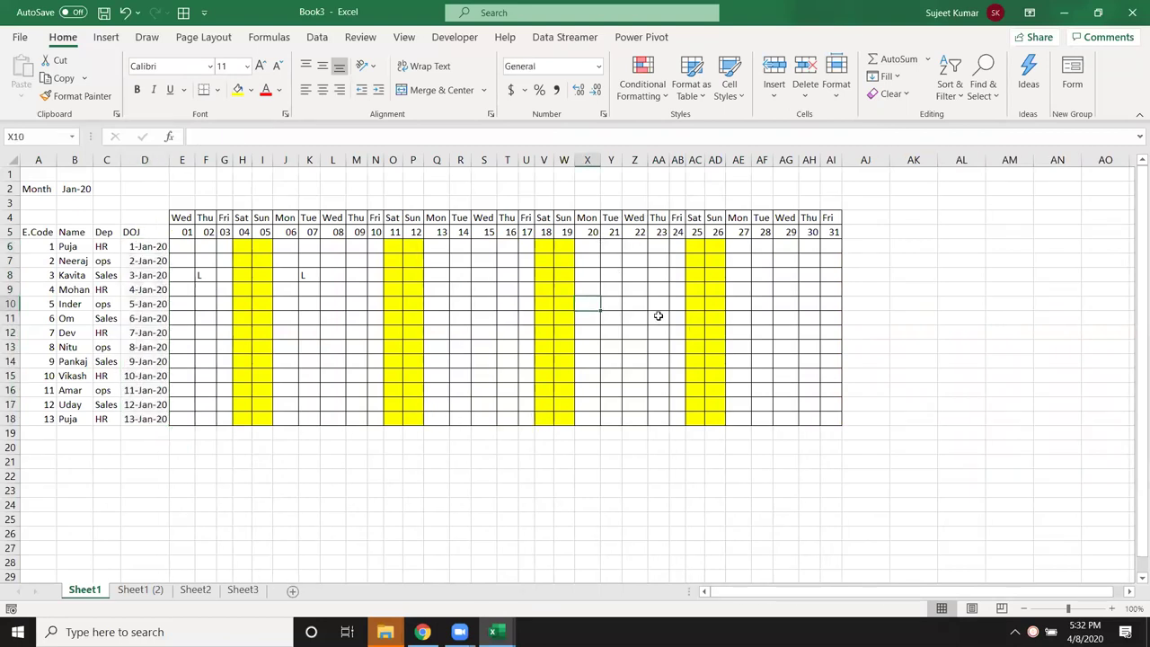
mouse_move(184, 246)
mouse_down()
mouse_move(592, 340)
mouse_move(829, 419)
mouse_up()
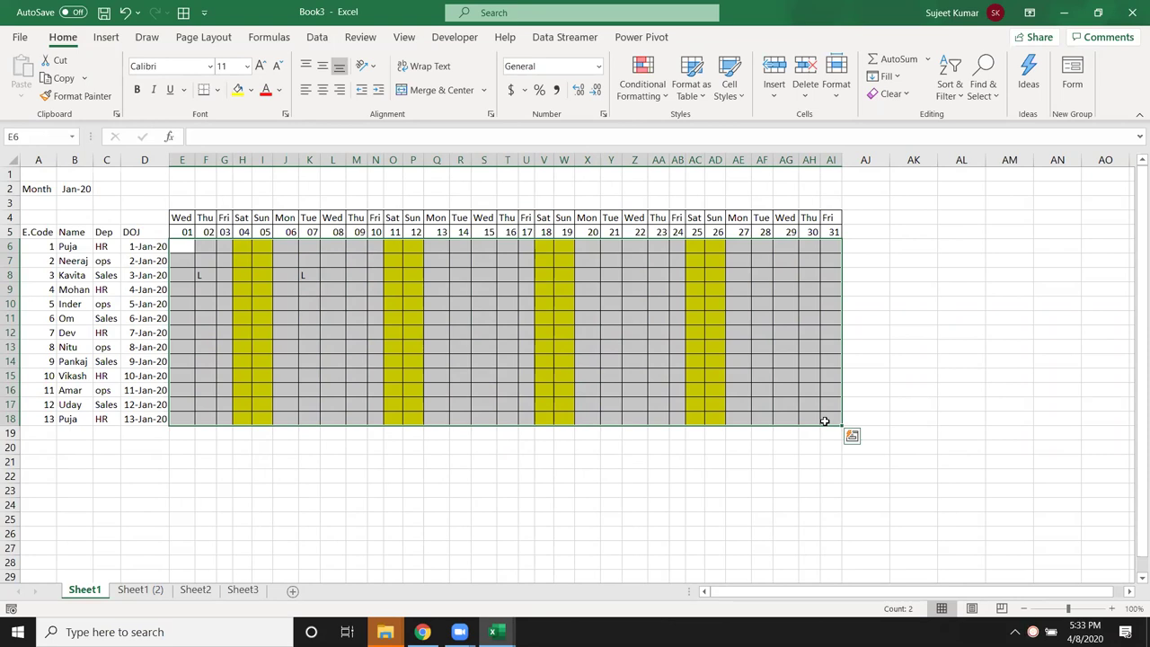
key(Escape)
drag(38, 222, 148, 413)
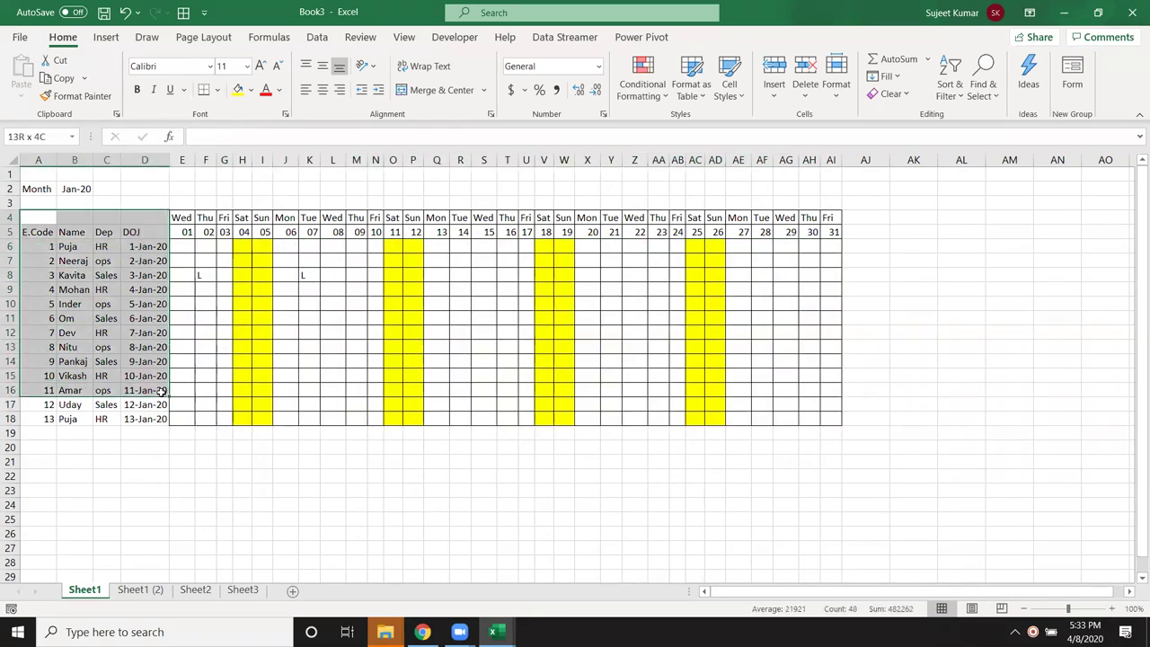
click(216, 90)
click(225, 241)
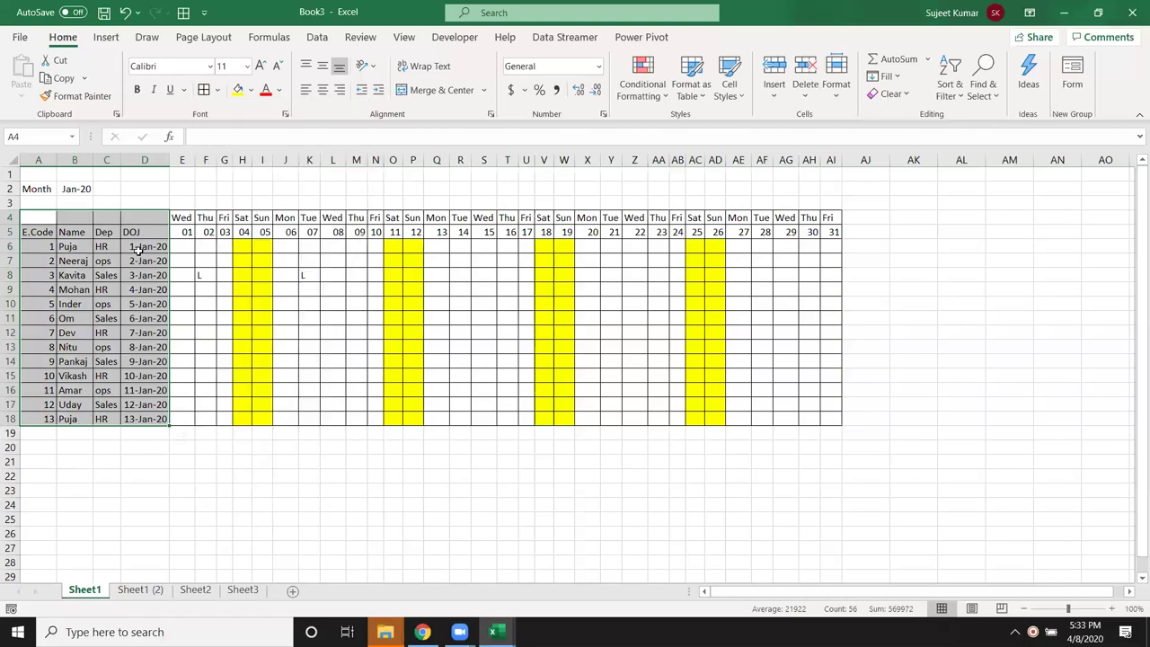
click(139, 249)
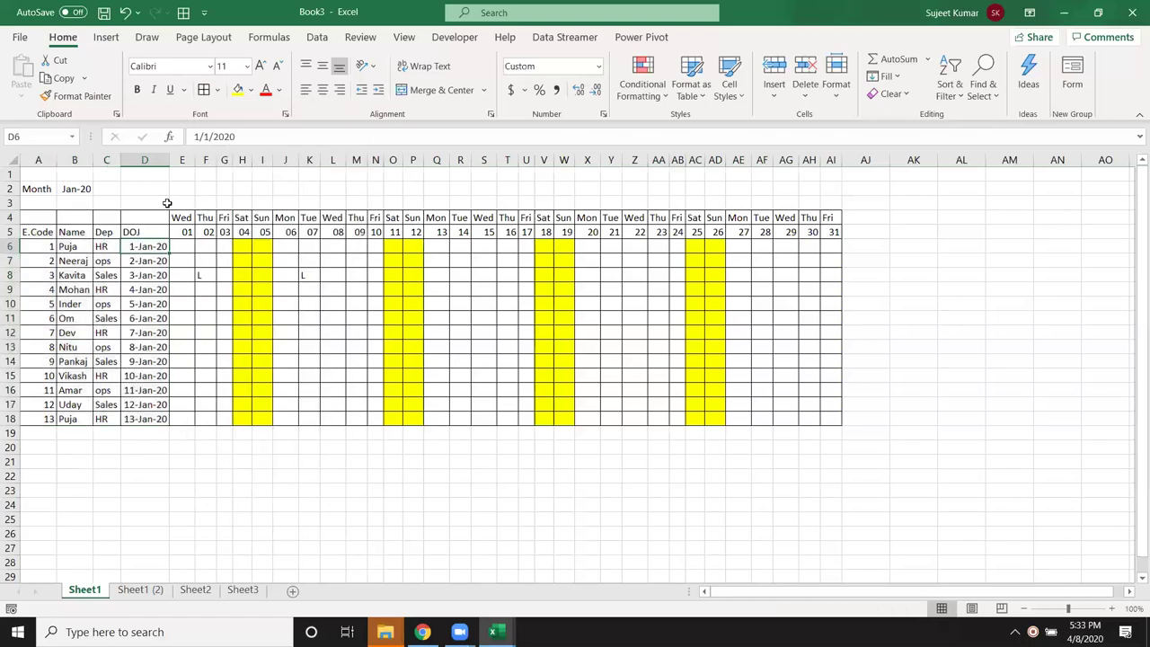
Uncheck Gridlines View on Page Layout so only the table borders show.
click(267, 39)
click(200, 38)
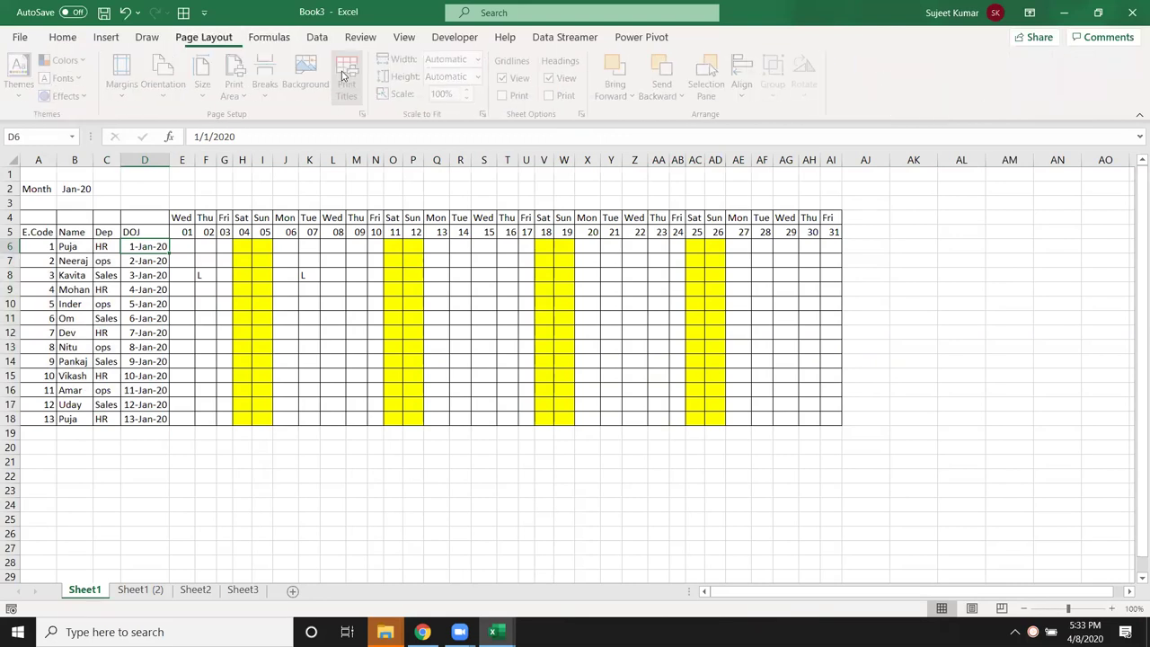
click(505, 79)
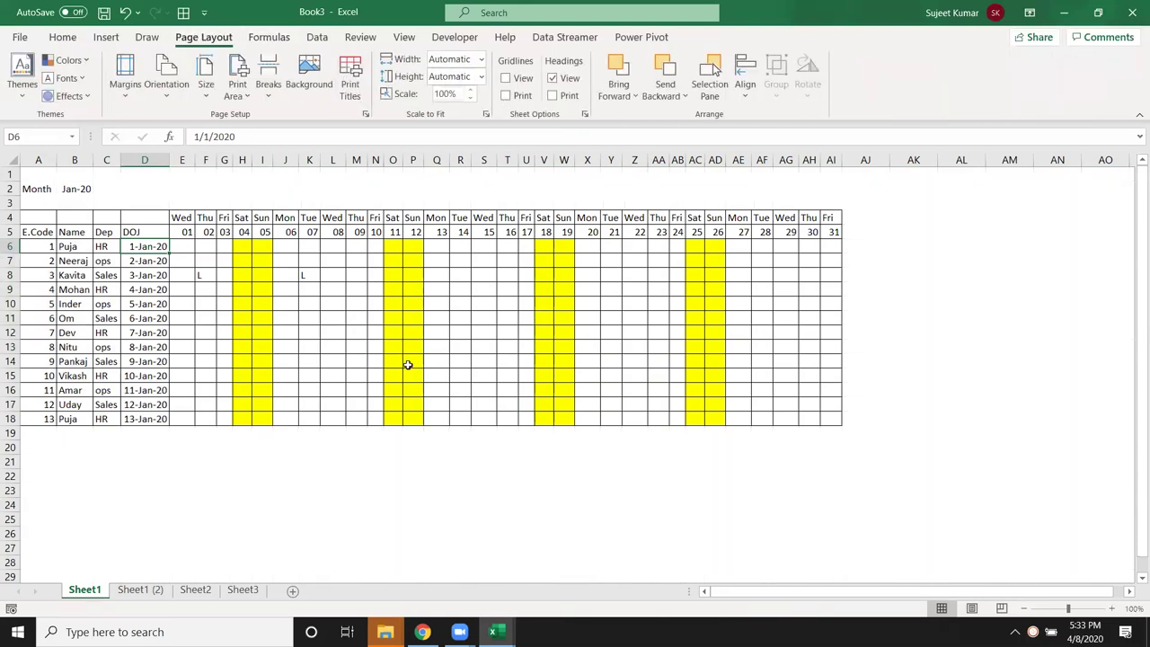
click(321, 446)
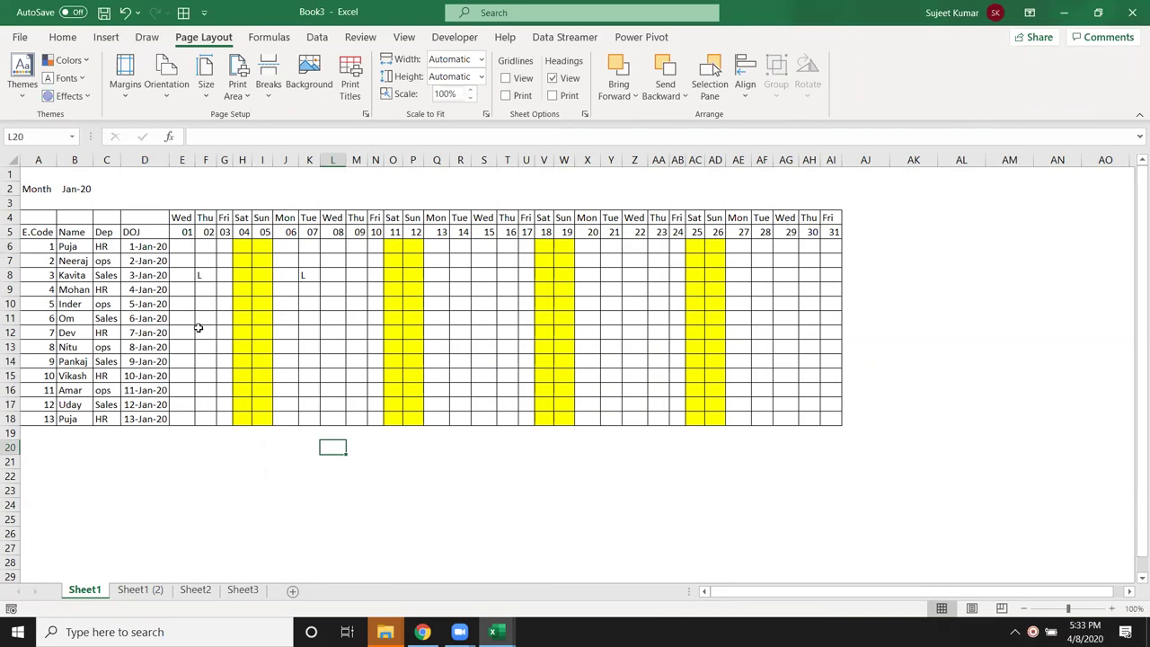
click(236, 301)
click(300, 330)
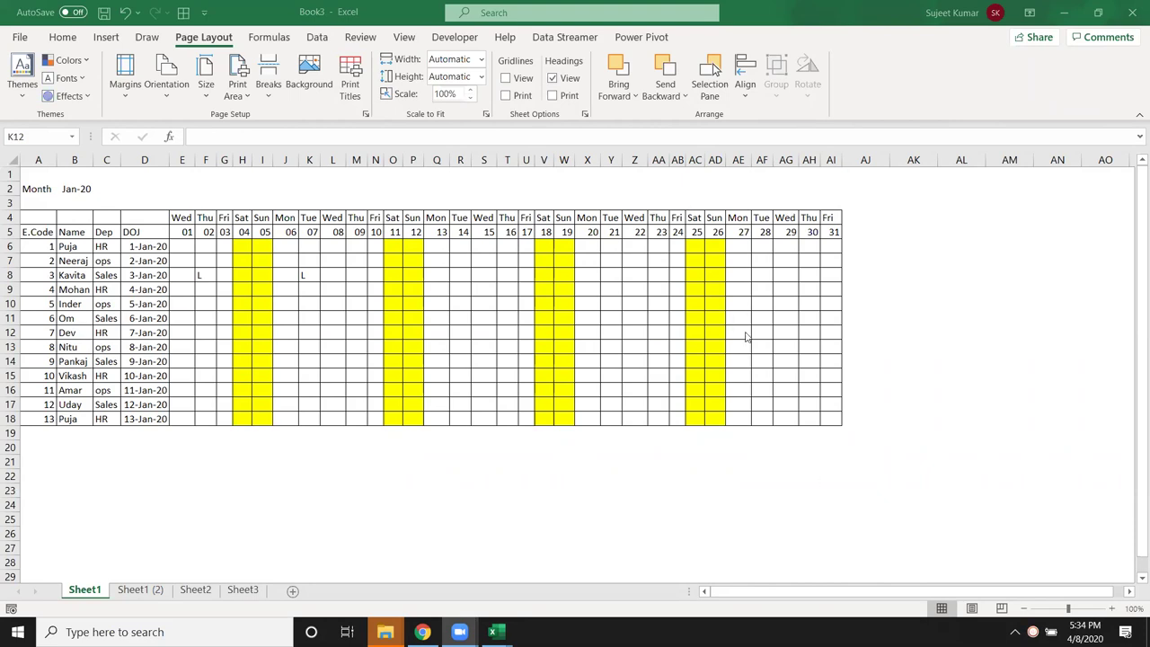
click(242, 275)
click(158, 590)
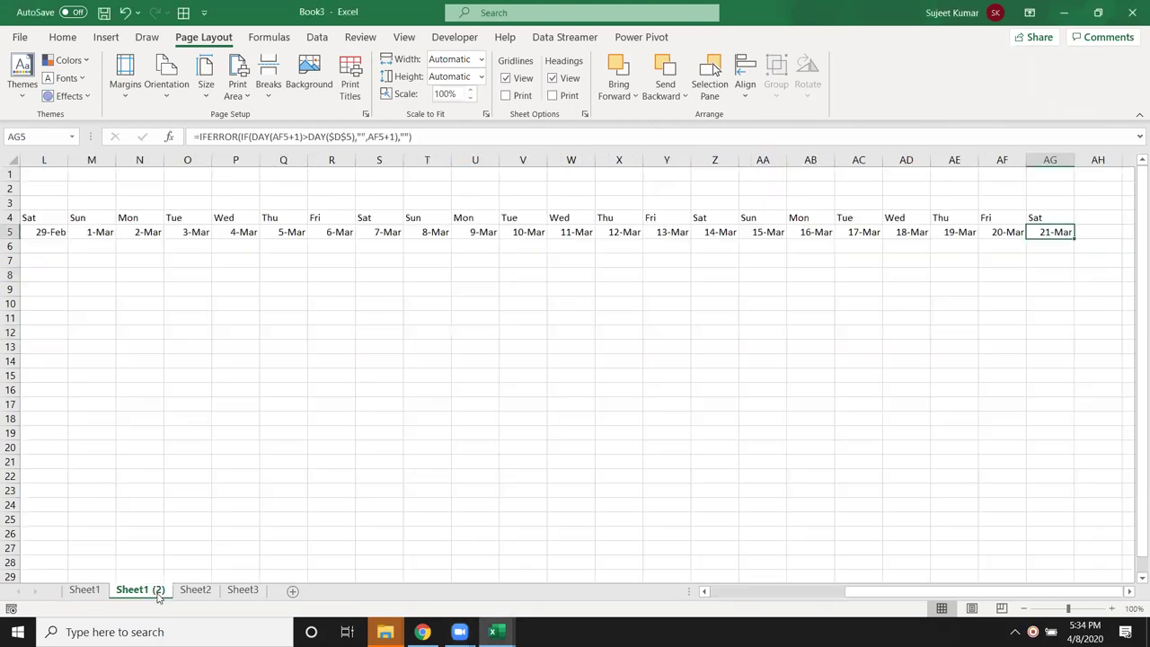
right_click(158, 593)
key(Escape)
drag(89, 218, 1128, 241)
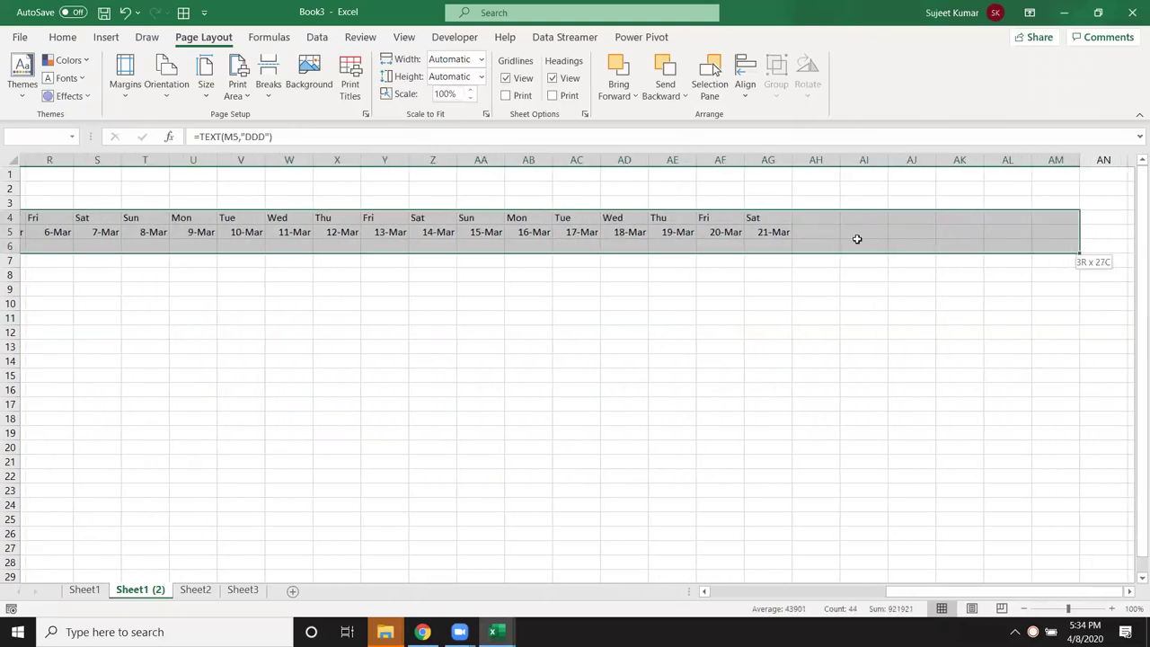
click(757, 231)
key(ctrl+Left)
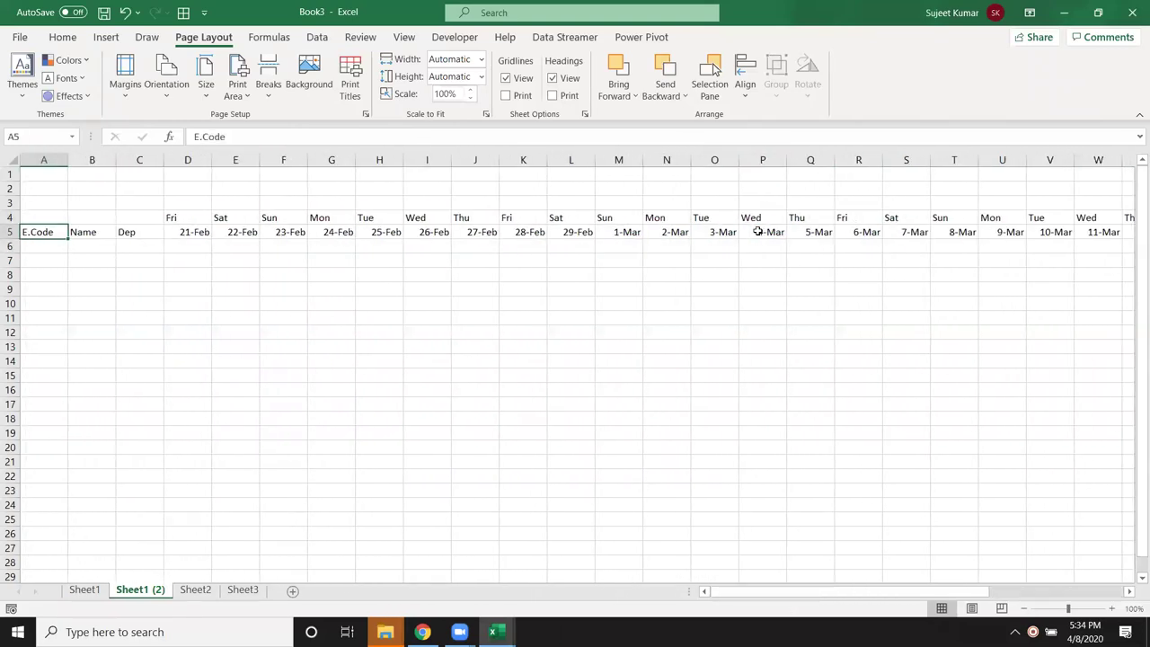
key(Right)
key(Right)
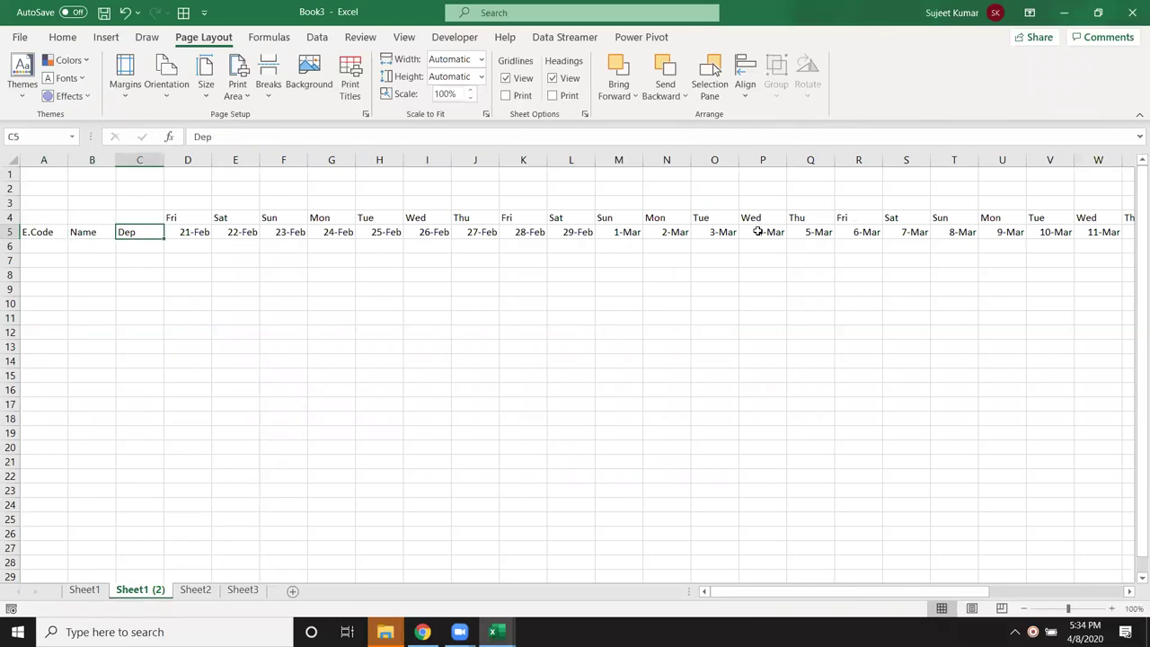
key(Right)
click(81, 591)
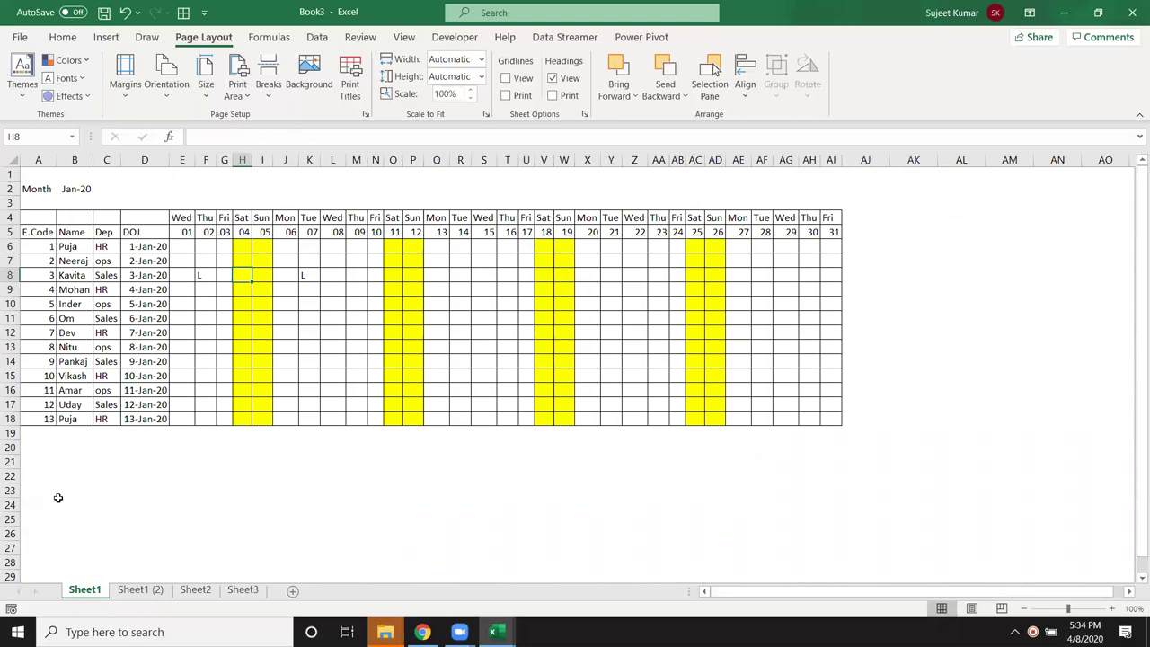
Fill the Sat 04 and Sun 05 columns (H6:I18) with W for every employee.
click(173, 248)
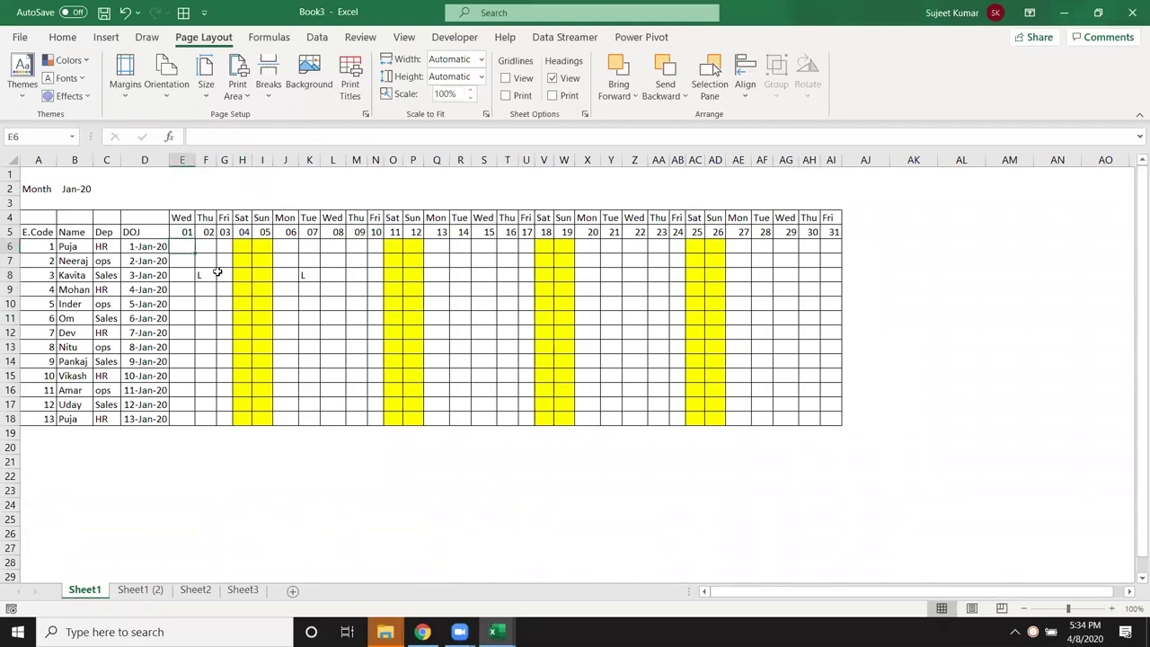
click(247, 247)
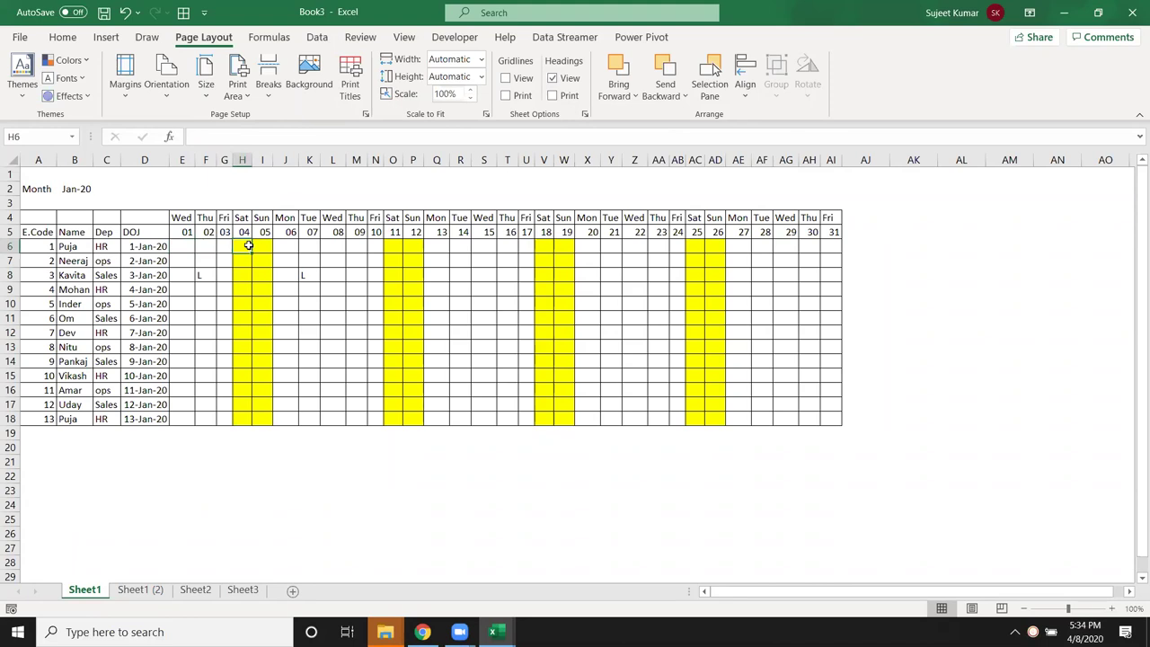
text(W)
key(ctrl+Return)
drag(247, 246, 265, 419)
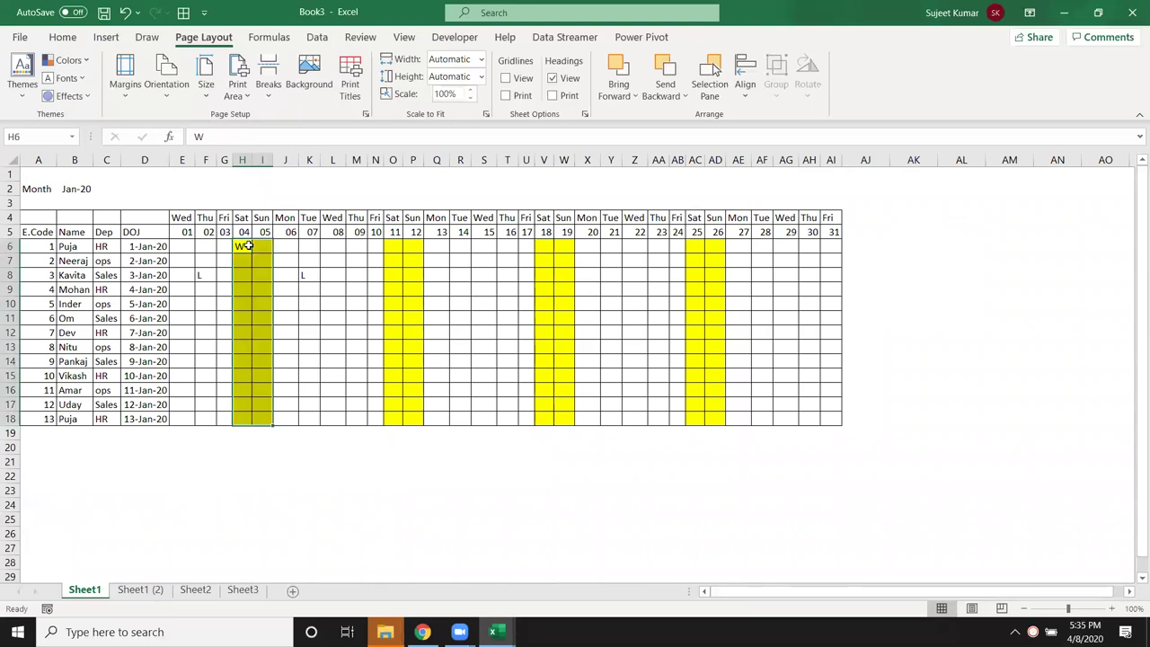
key(ctrl+d)
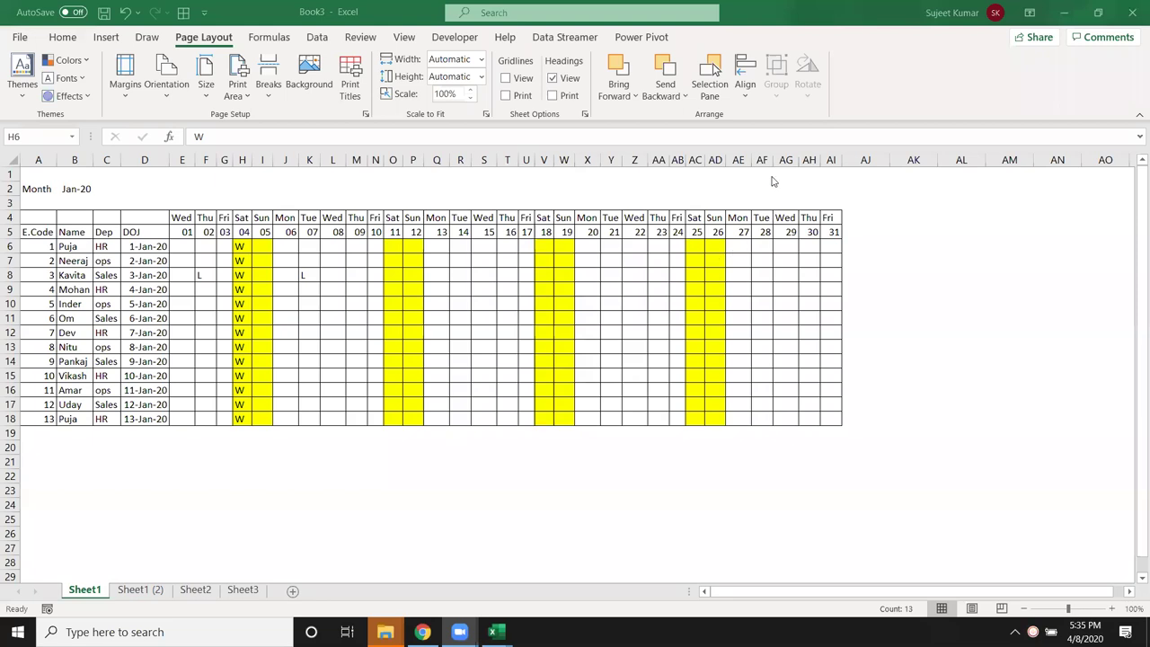
key(shift+Right)
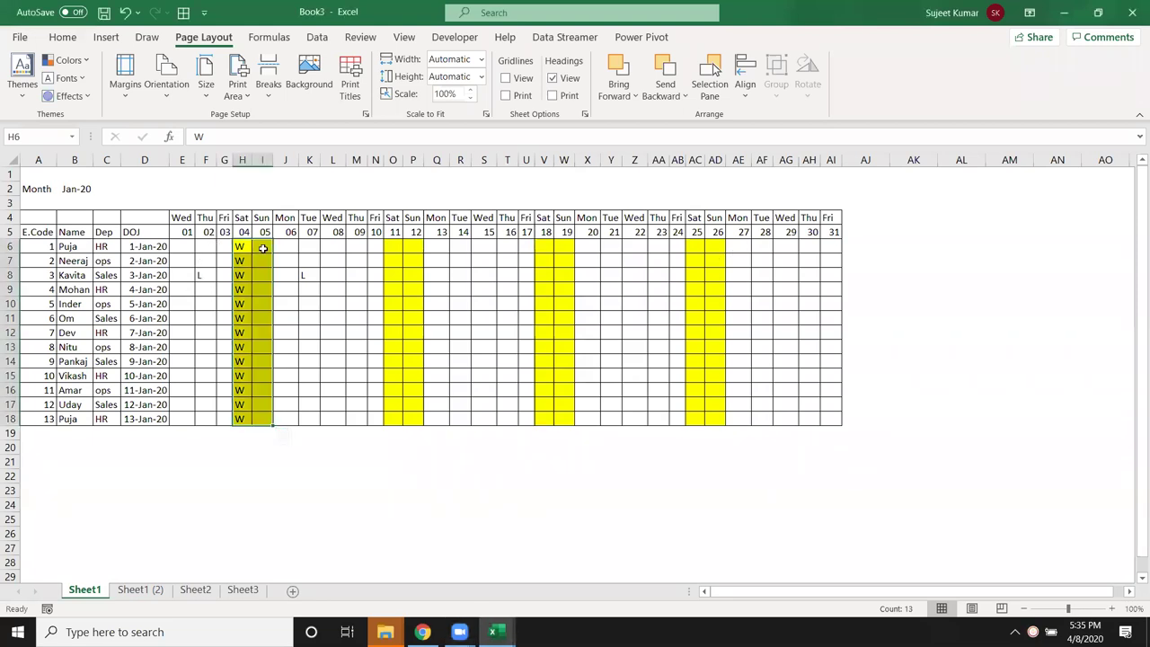
key(ctrl+r)
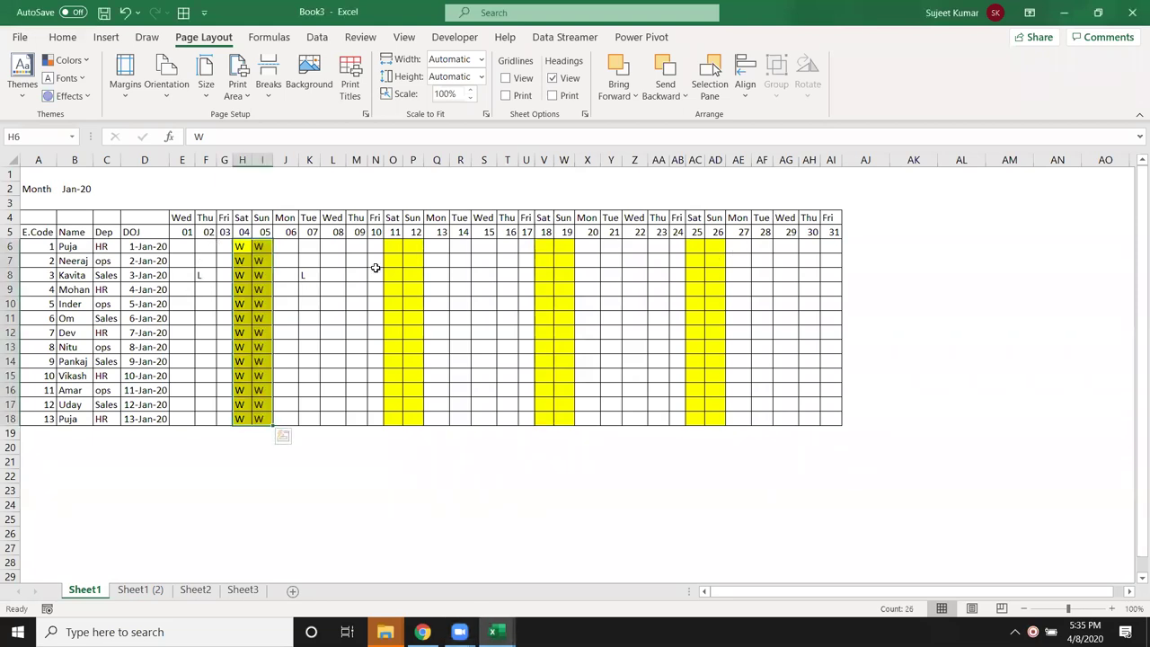
Copy the W block H6:I18 into the weekends starting at O6, V6 and AC6.
key(ctrl+c)
click(393, 248)
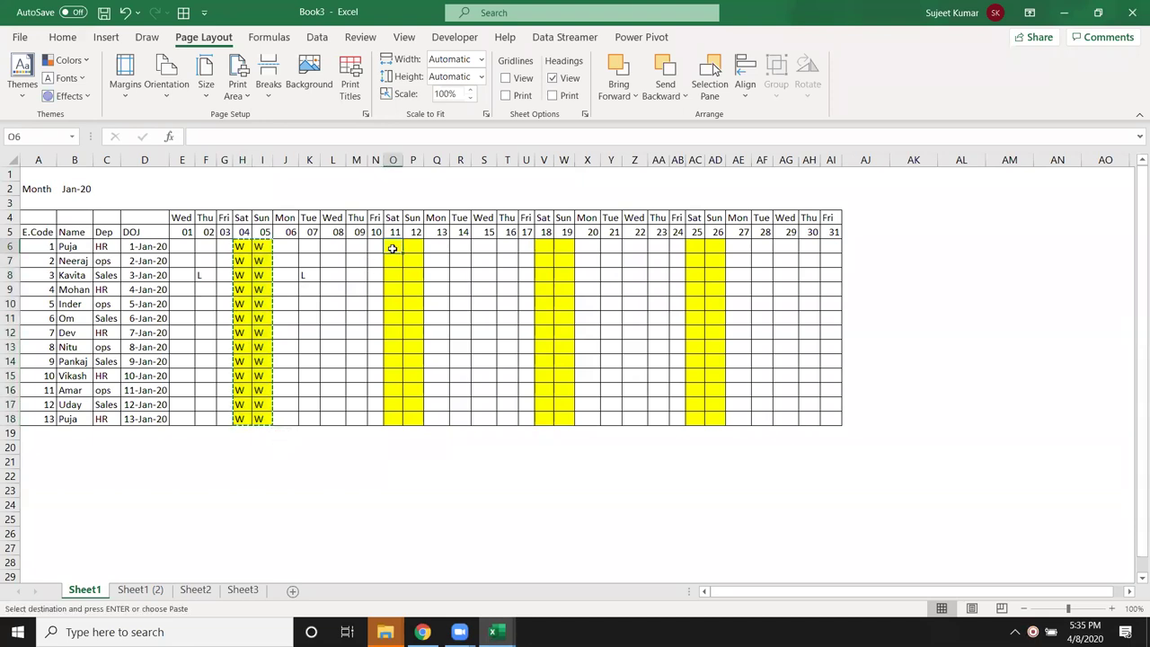
key(ctrl+v)
click(544, 247)
key(ctrl+v)
click(691, 247)
key(ctrl+v)
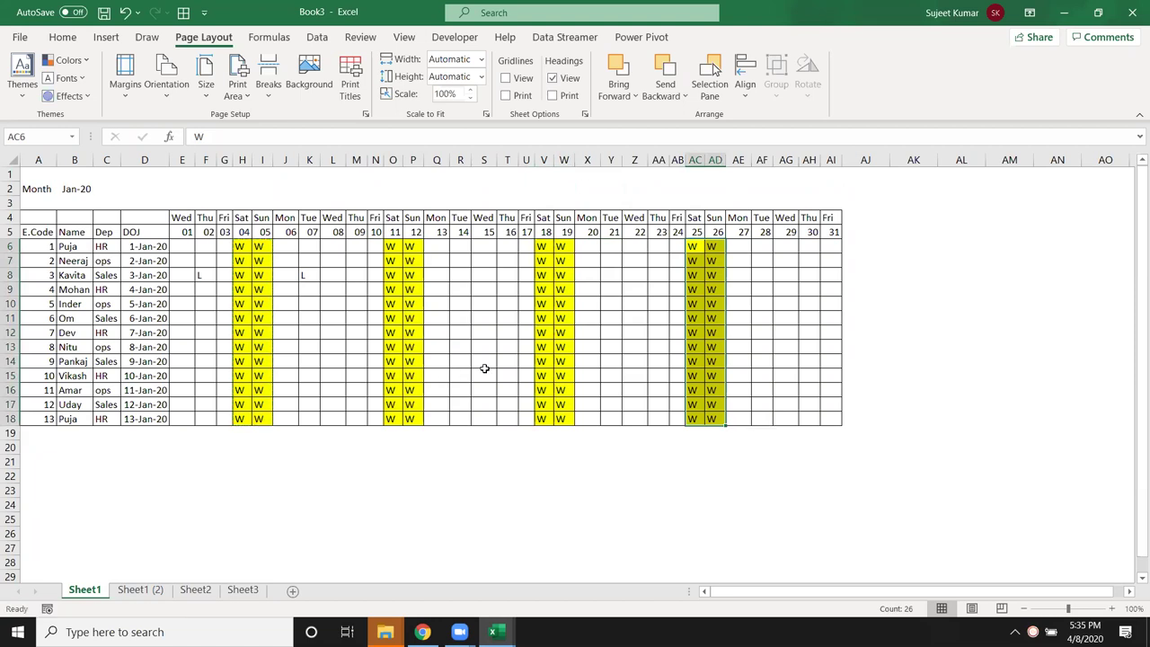
Record an L leave code in S15.
click(484, 370)
text(L)
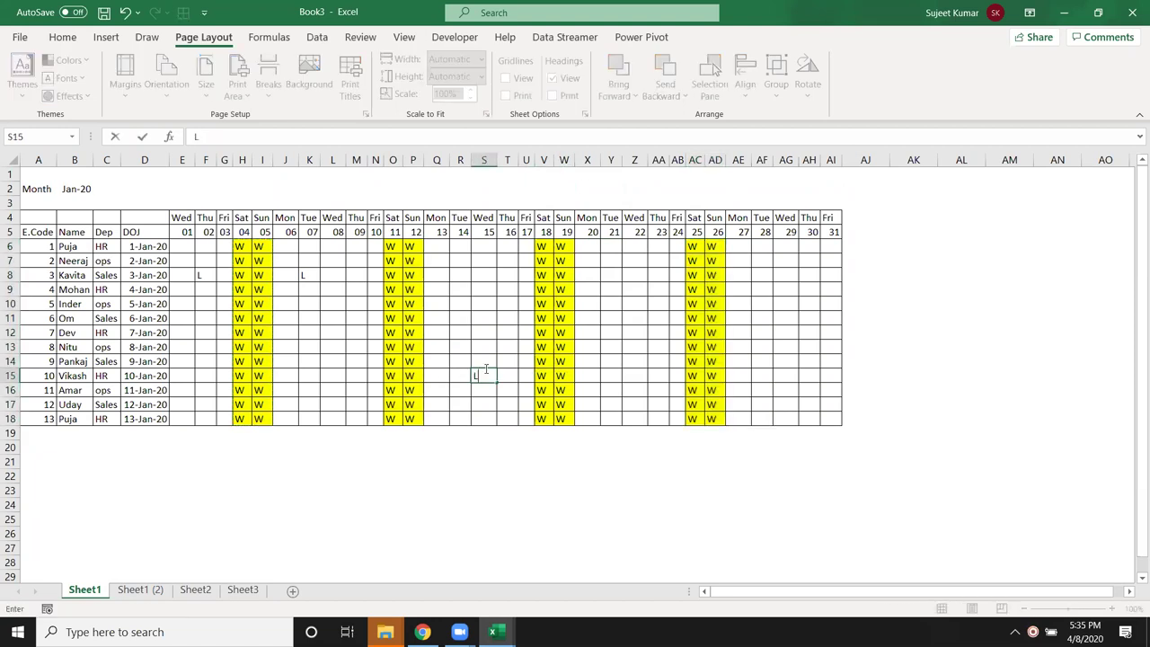
click(593, 302)
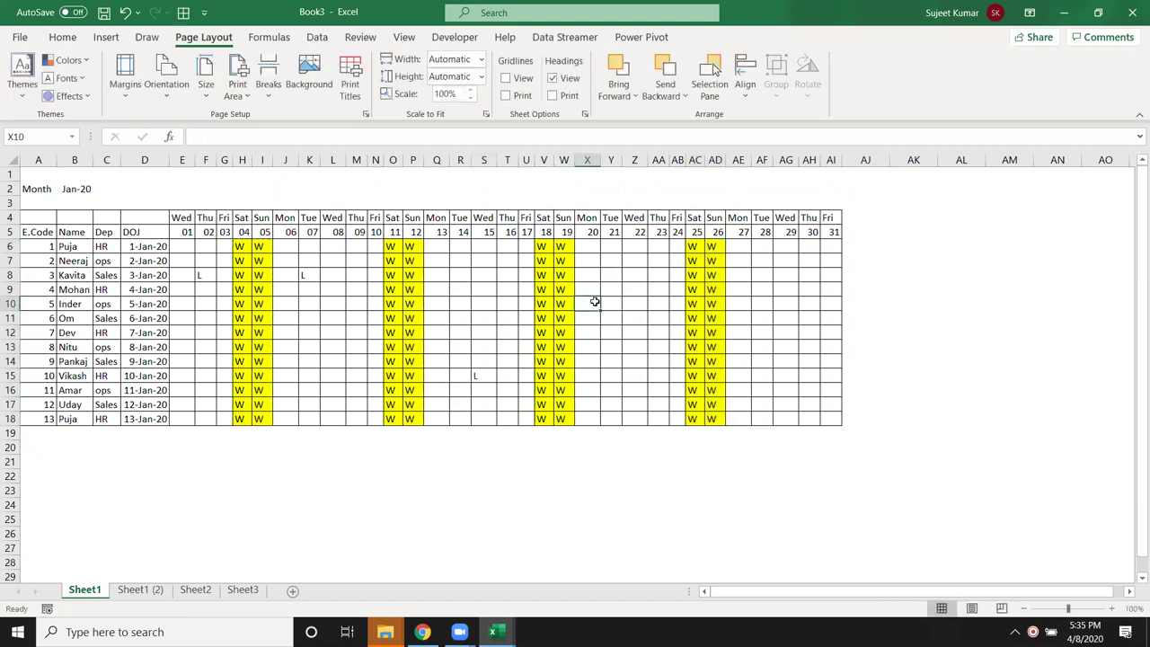
Enter L in X10, A in J13 and I17, and Y in S9.
text(L)
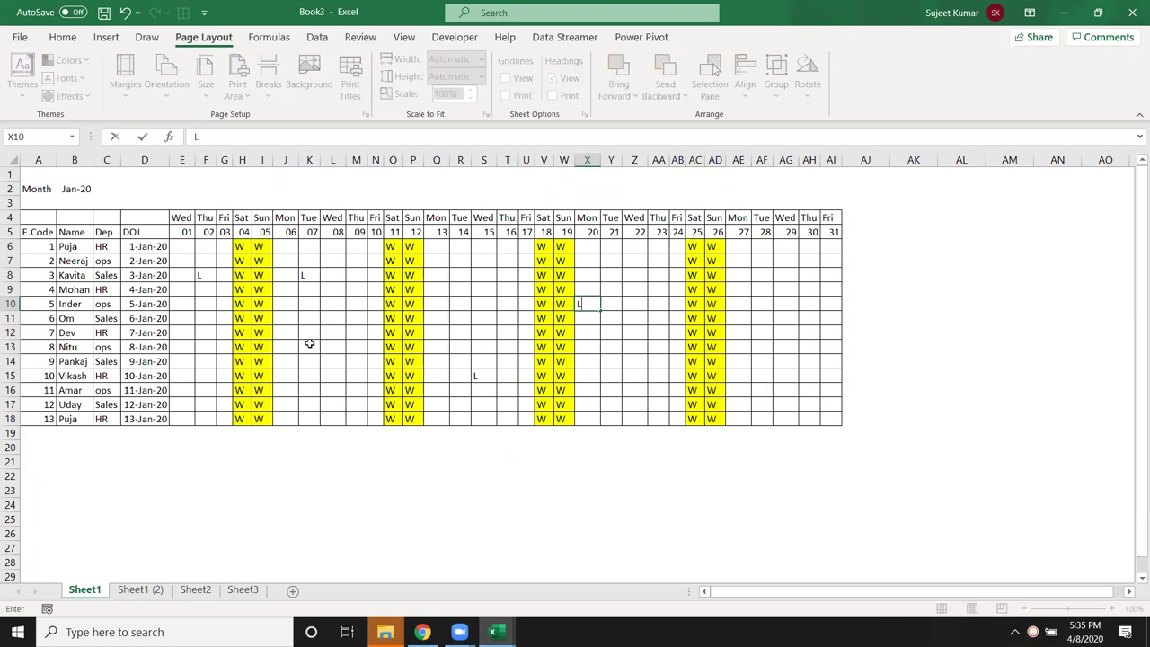
click(250, 352)
click(288, 342)
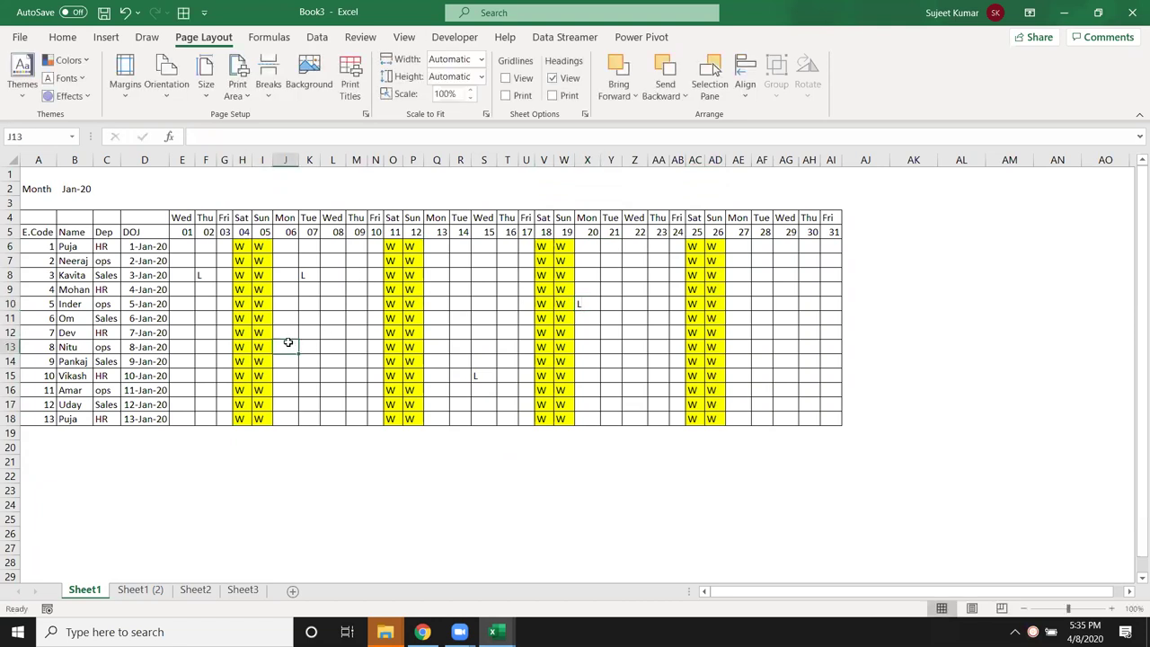
text(A)
click(262, 406)
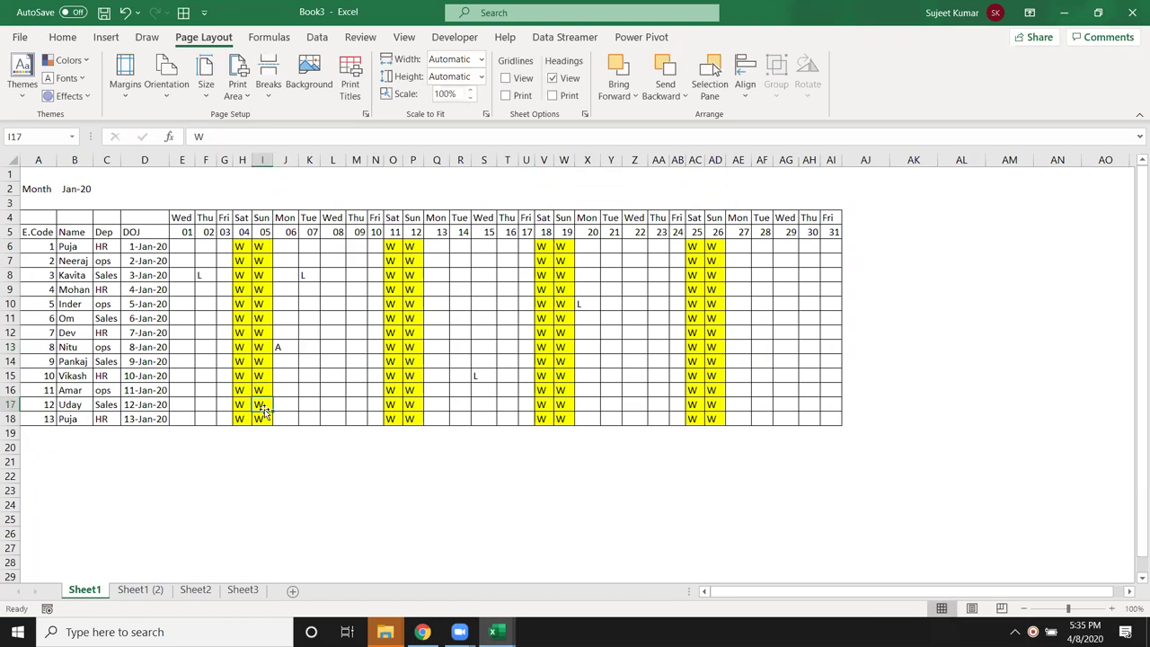
text(A)
click(293, 404)
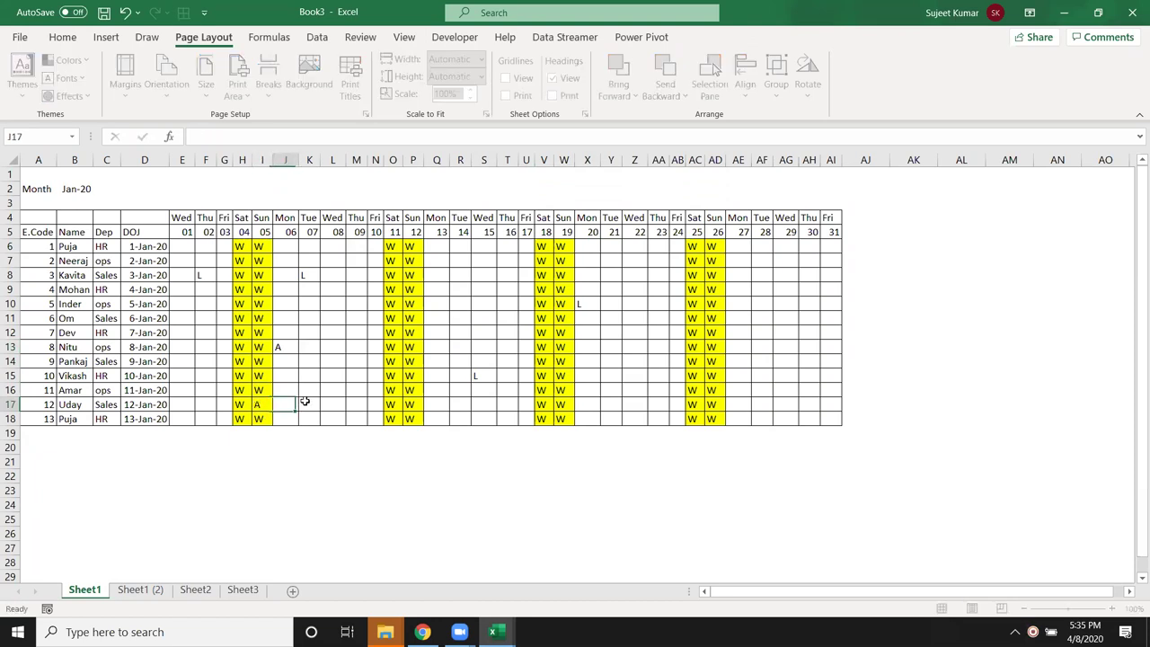
click(483, 285)
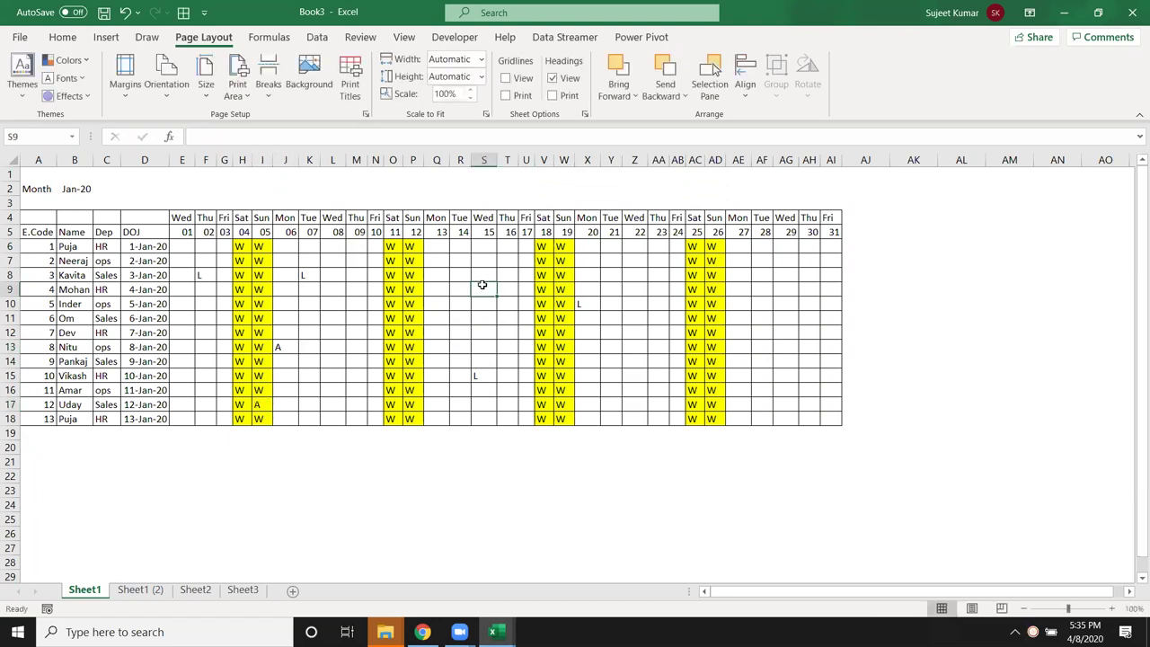
text(Y)
key(Return)
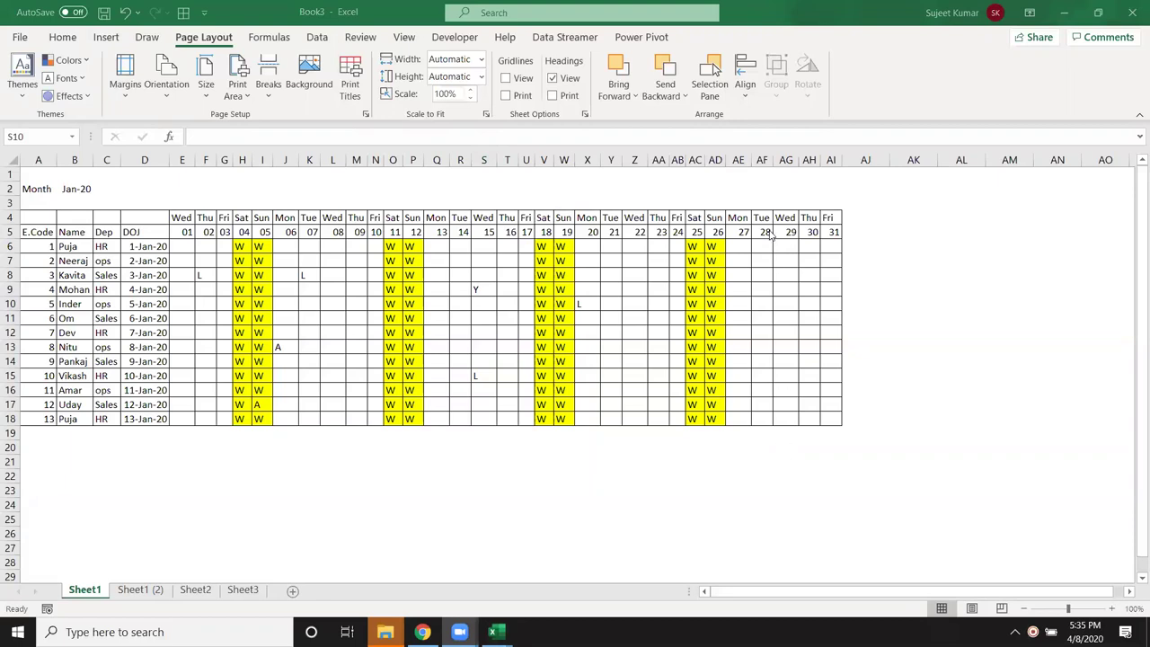
Select the attendance range from E6 to row 18, and close Format Cells without changes.
drag(185, 246, 827, 415)
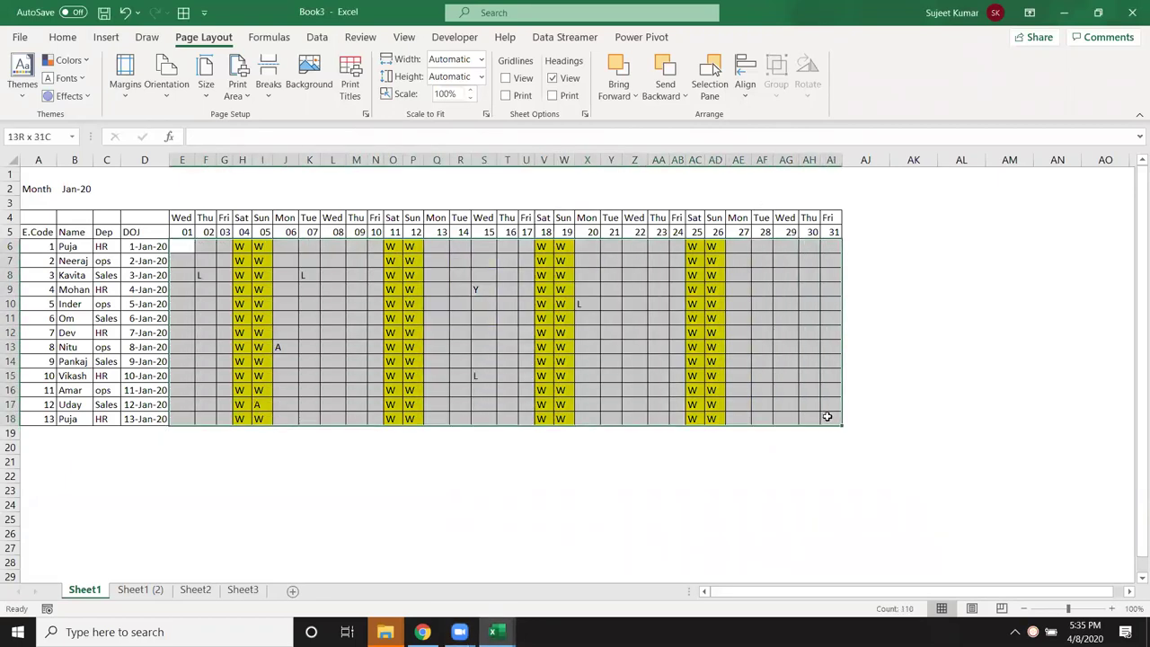
right_click(830, 406)
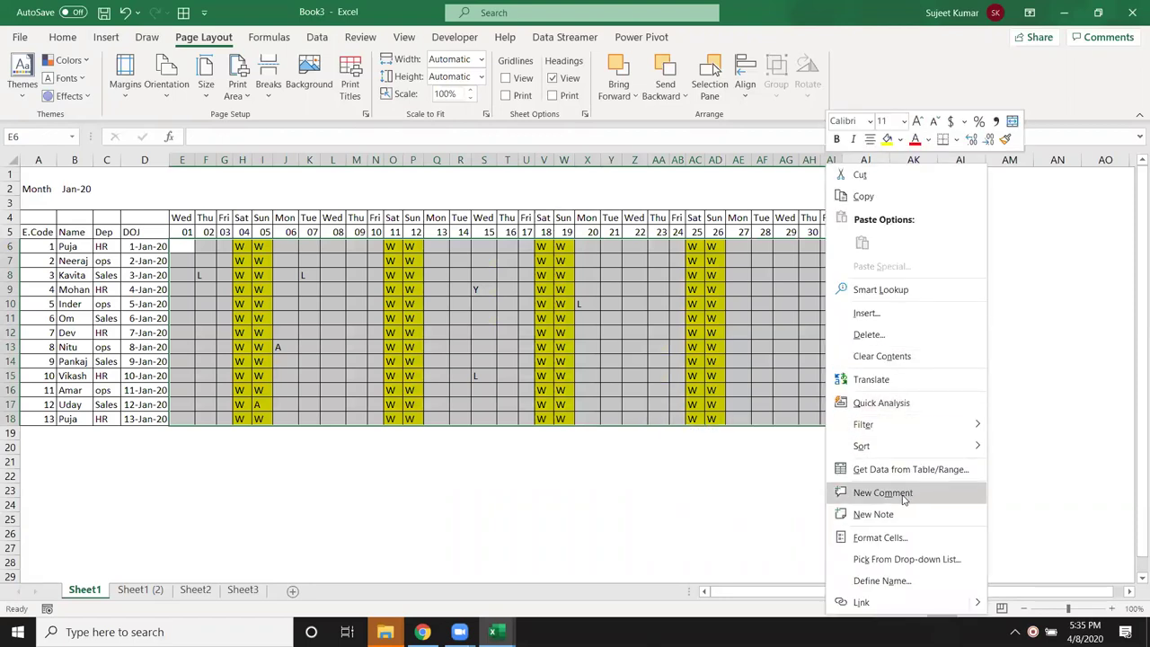
click(896, 538)
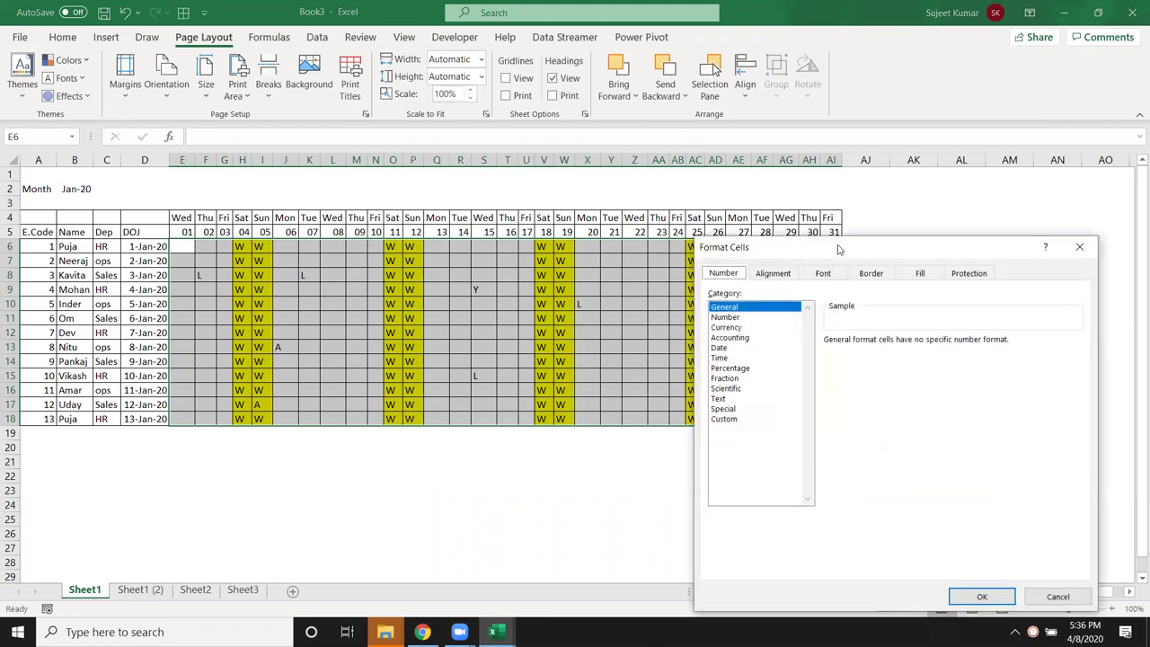
key(Escape)
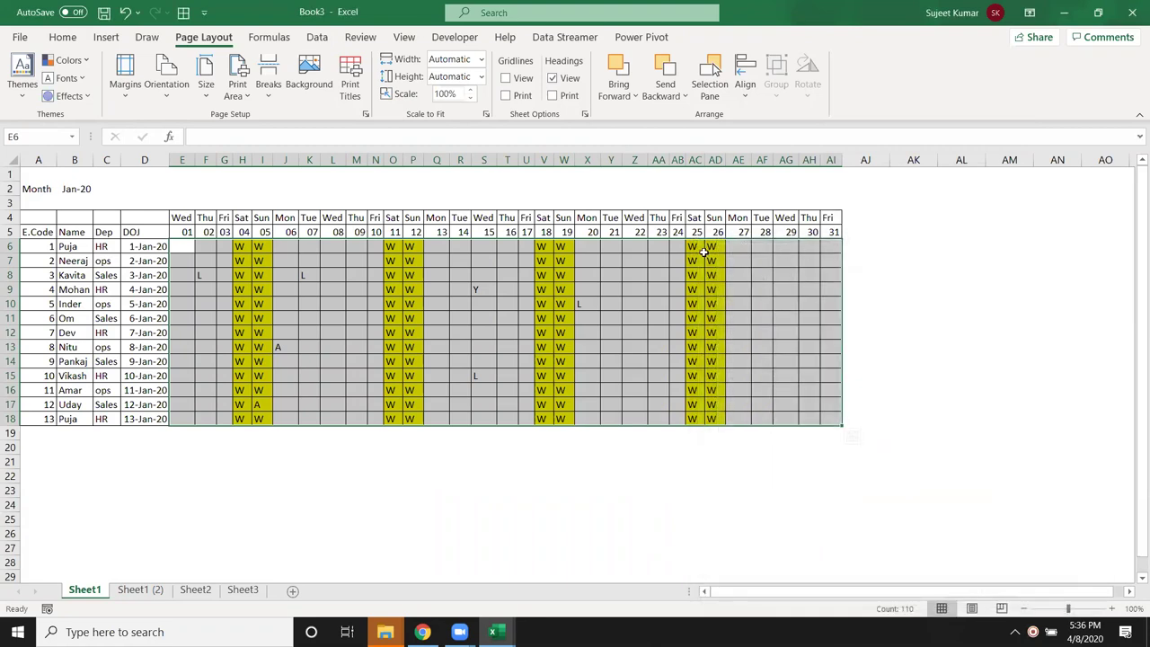
Replace every blank in the selected range with P (293 cells), then type 50 in S22.
key(ctrl+h)
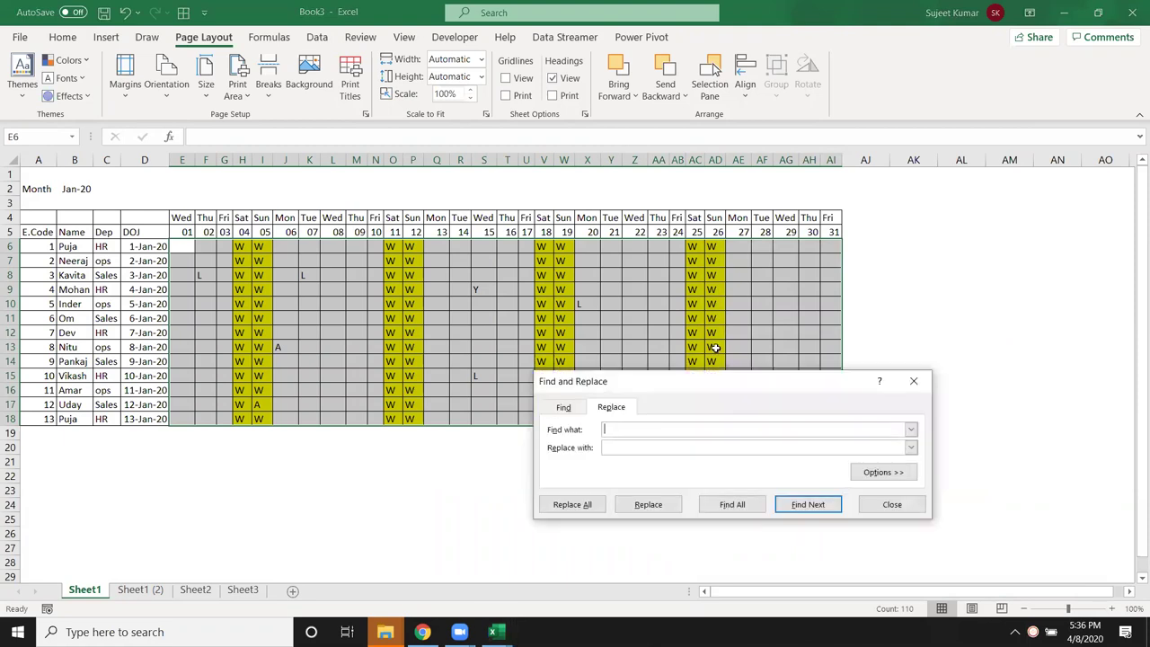
click(644, 448)
text(P)
click(562, 508)
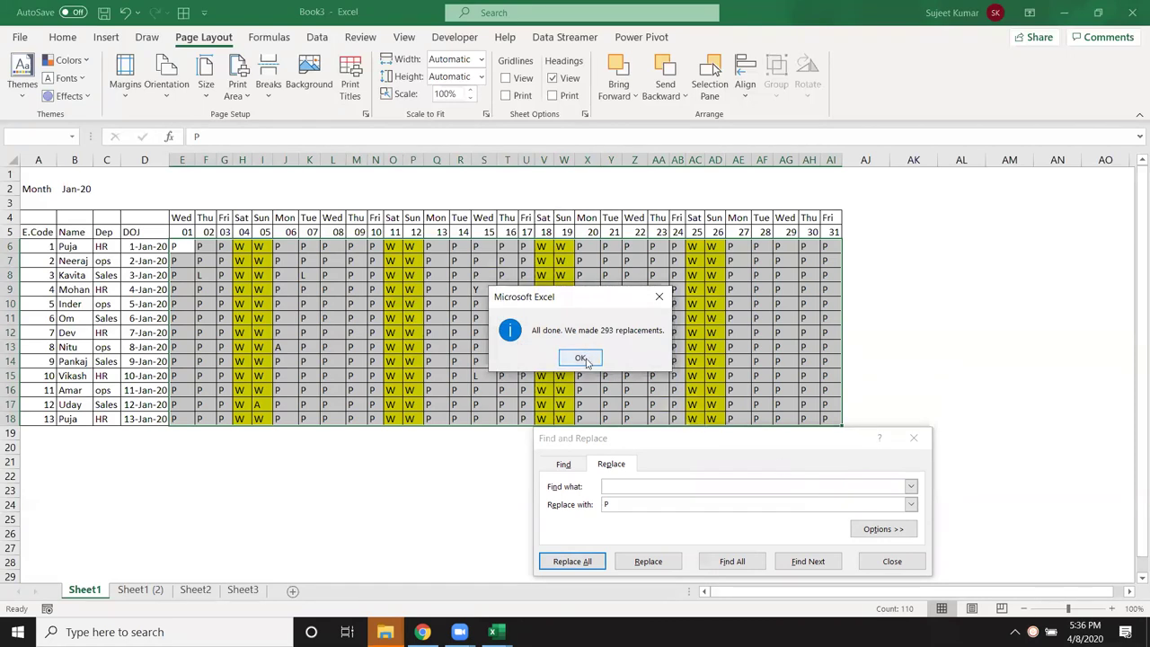
click(589, 358)
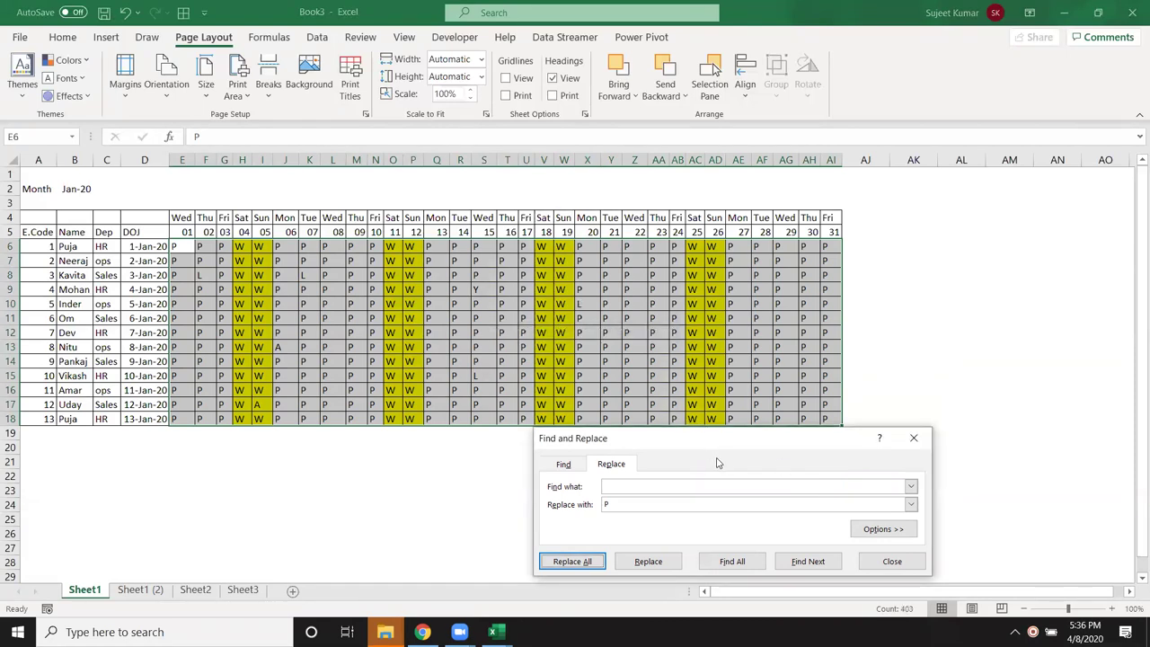
click(912, 438)
click(476, 477)
text(50)
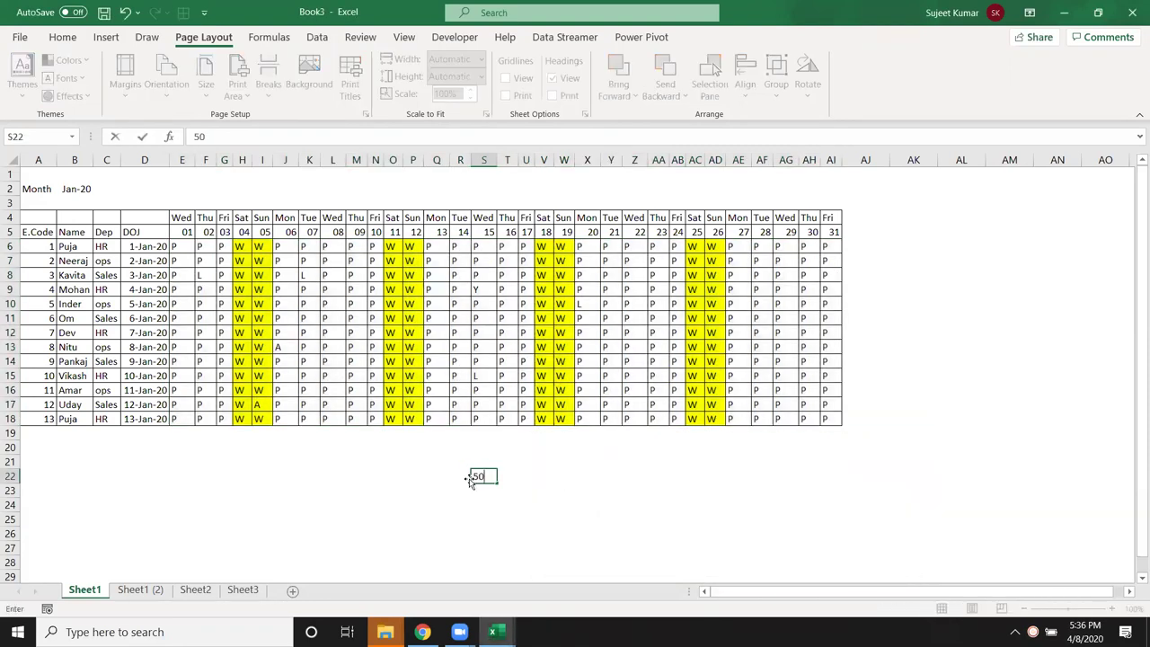
key(Tab)
text(31)
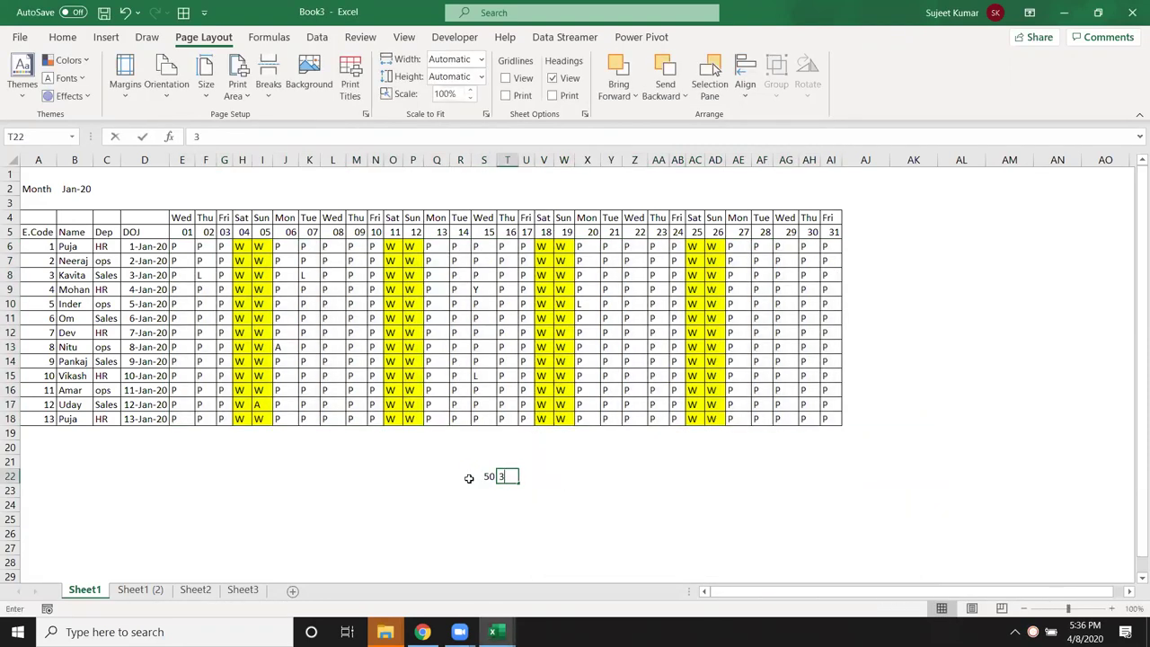
key(Tab)
text(=)
key(Left)
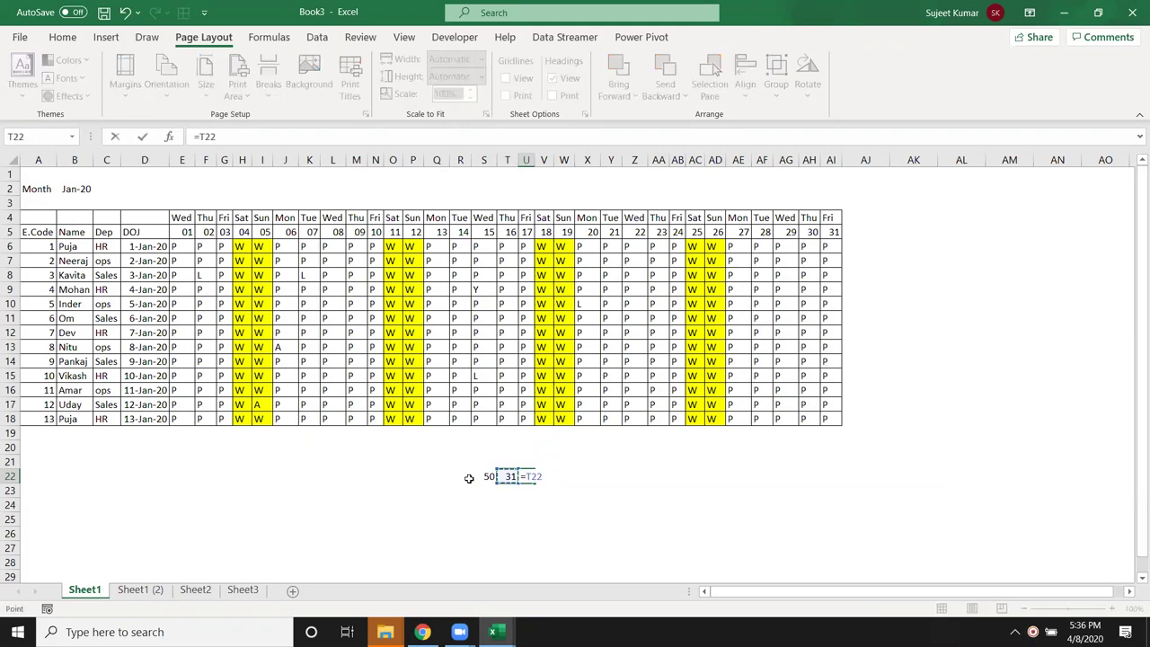
key(Left)
text(*)
key(Left)
key(Return)
key(Up)
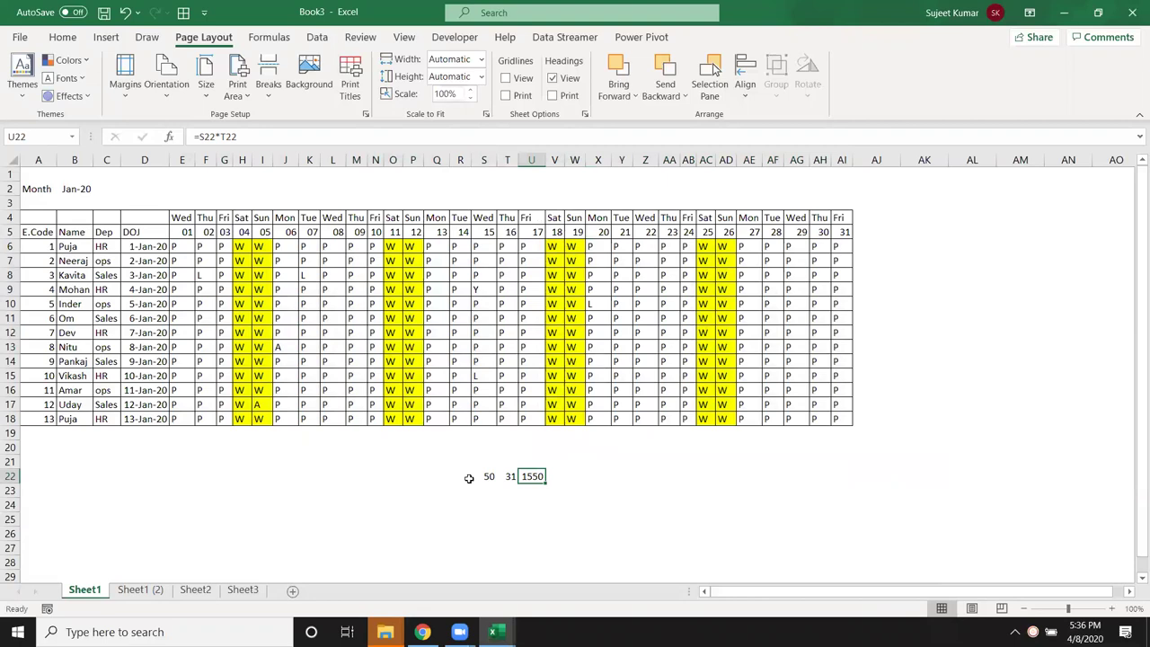
key(Down)
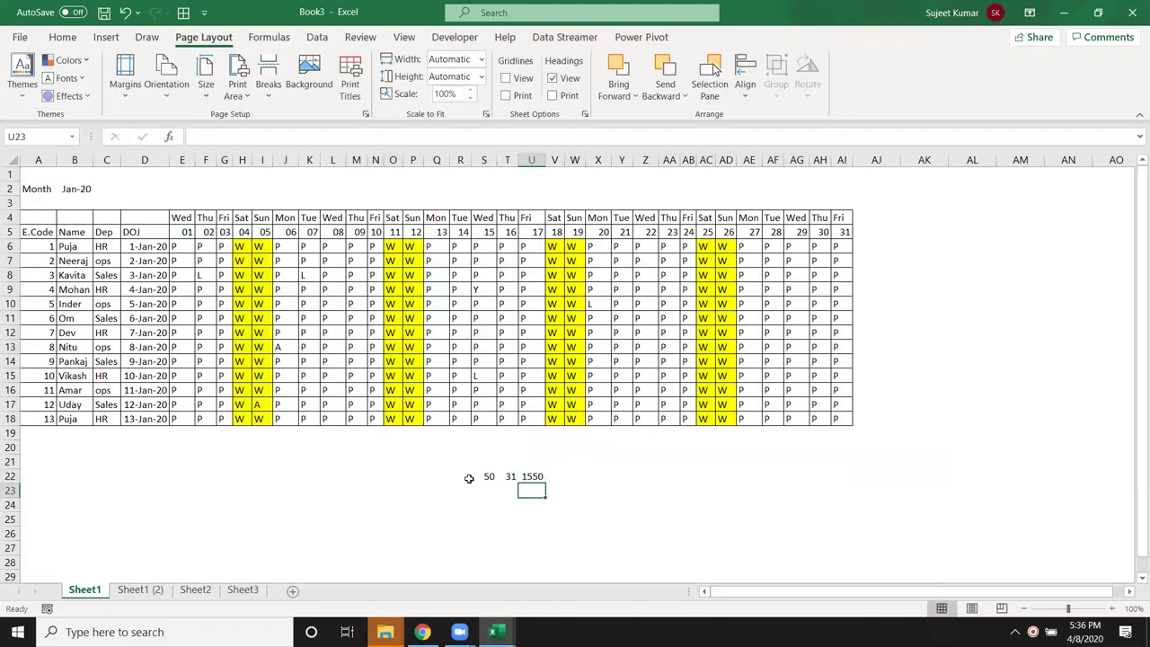
text(1)
text(00)
key(Up)
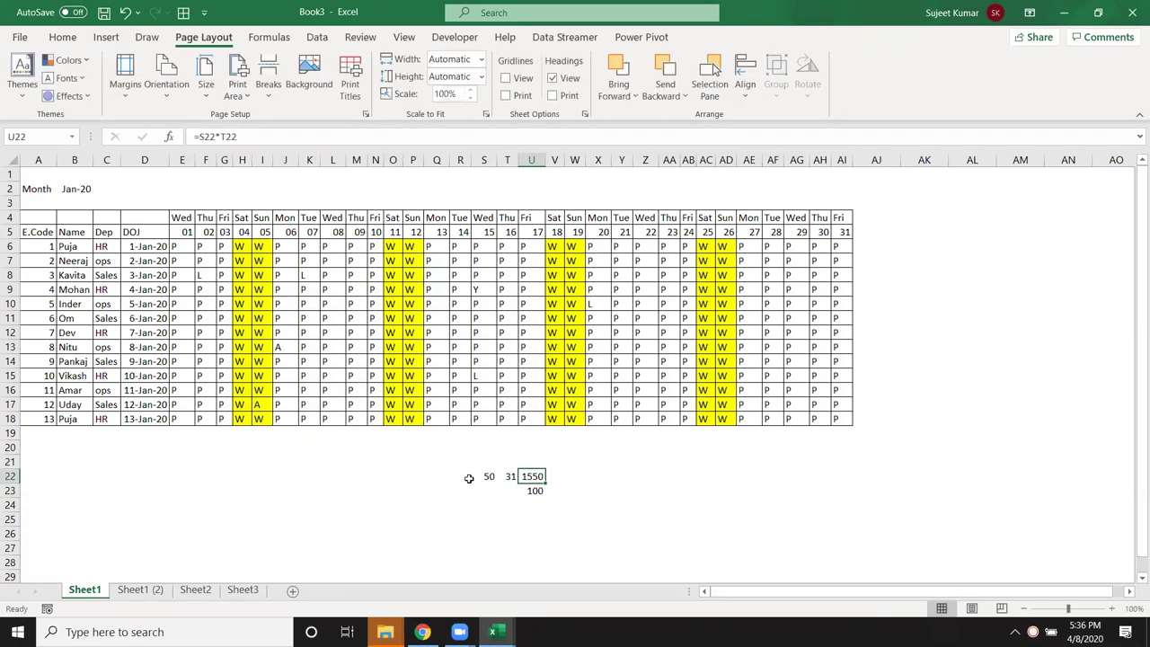
drag(477, 472, 529, 493)
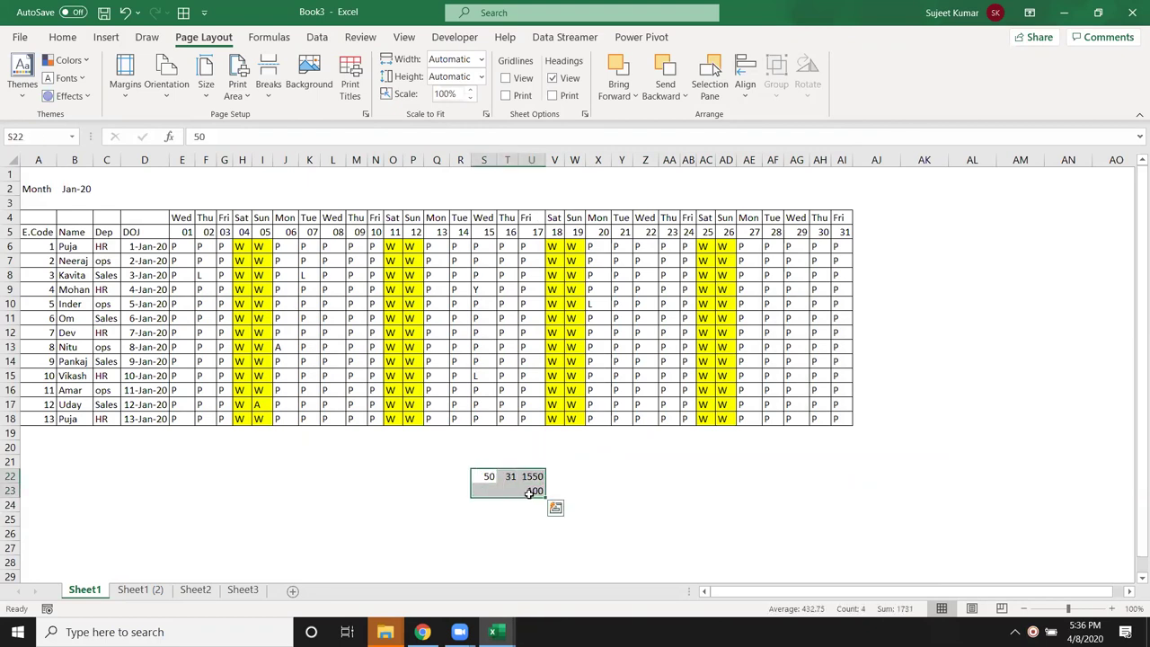
key(Delete)
Enter P in D22 to start the legend.
click(165, 476)
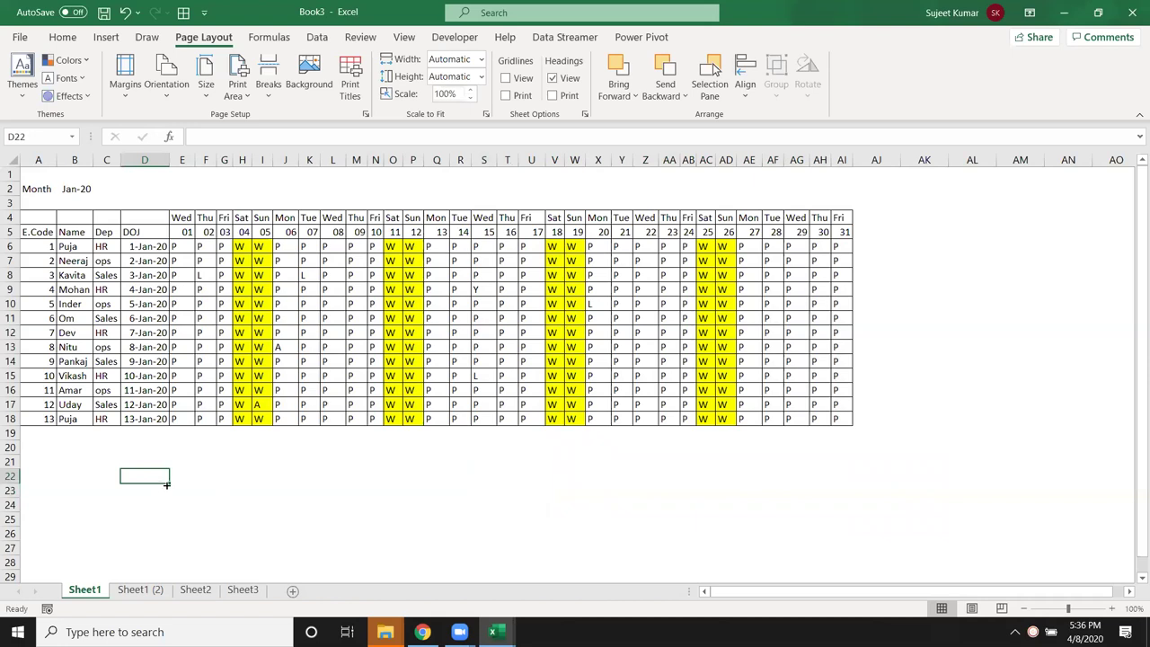
text(P)
key(Return)
key(Up)
key(Right)
key(Up)
List the codes R, E, N, A, M down E21:E25.
text(R)
key(Return)
text(E)
key(Return)
text(N)
key(Return)
text(A)
key(Return)
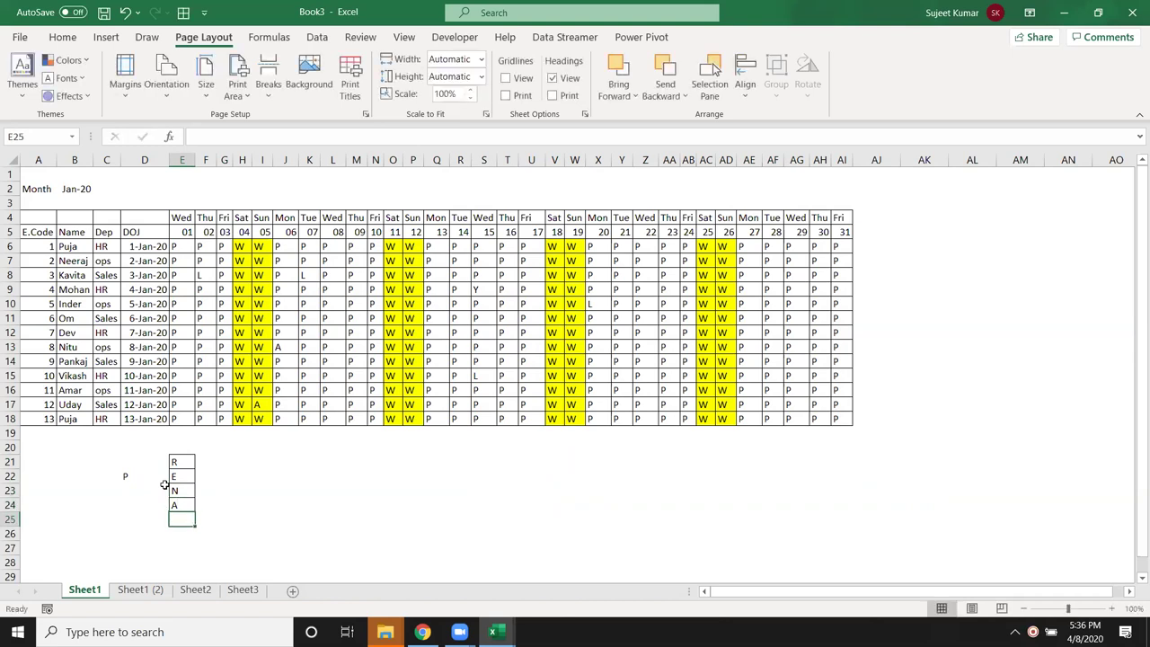
text(M)
key(Return)
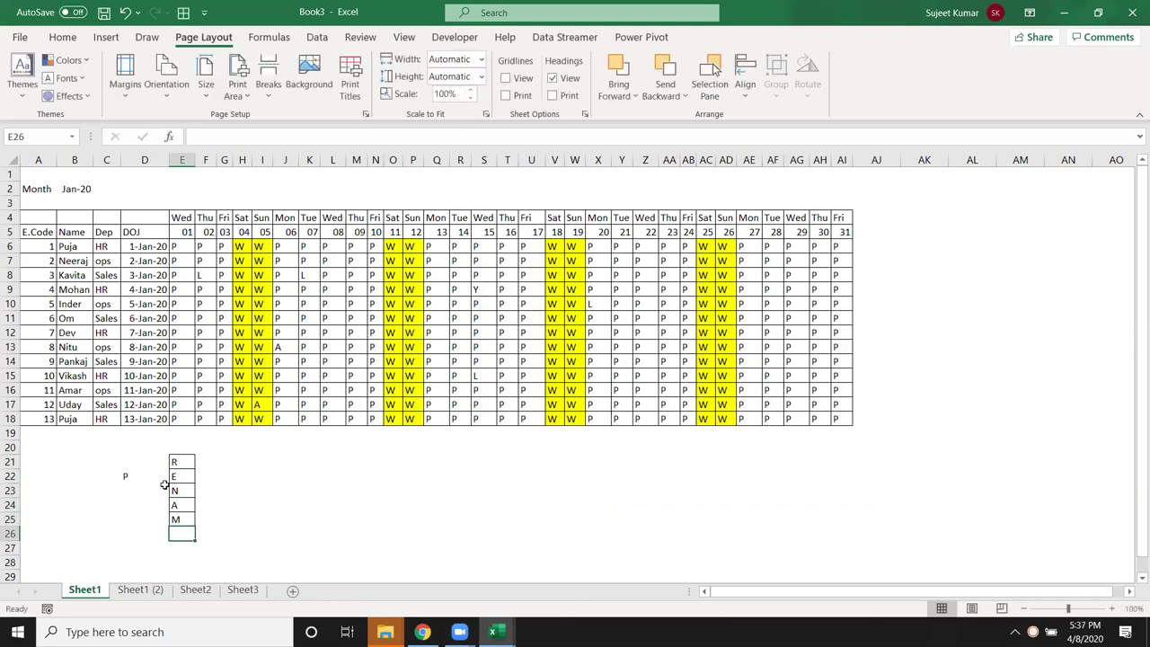
Move M from E25 into E24, replacing A.
key(Up)
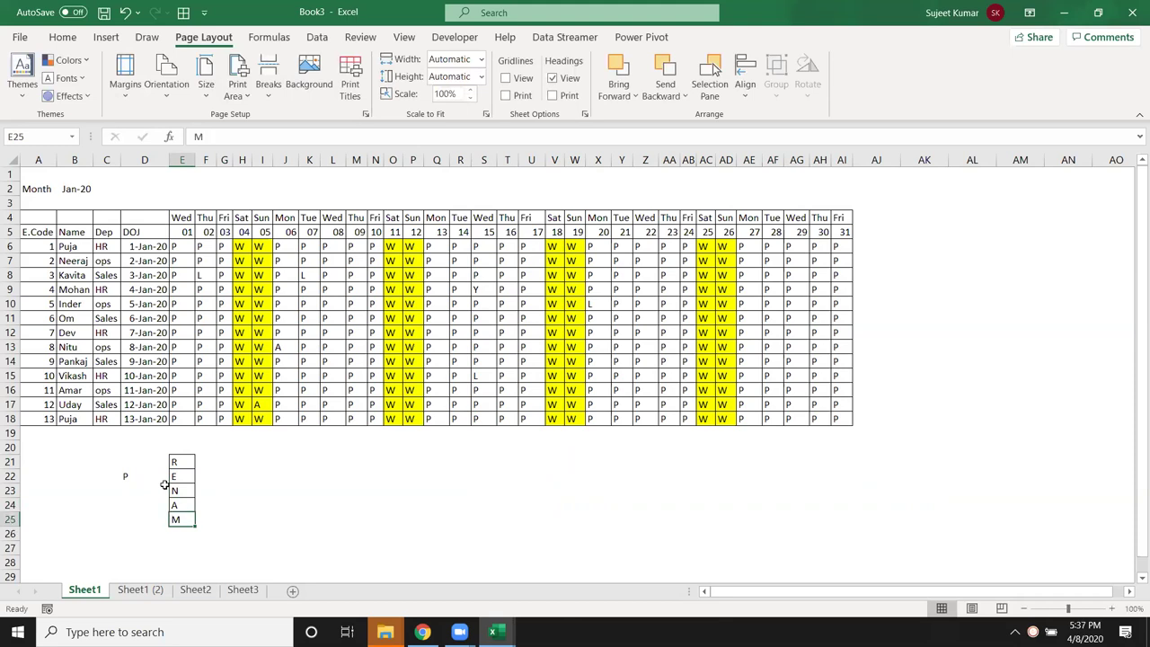
key(Up)
key(Down)
key(ctrl+x)
key(Up)
key(ctrl+v)
key(Down)
Select and review the R, E, N, M codes in E21:E24.
key(Up)
key(shift+Up)
key(shift+Up)
key(shift+Up)
key(Down)
key(Up)
key(shift+Up)
key(shift+Up)
key(shift+Up)
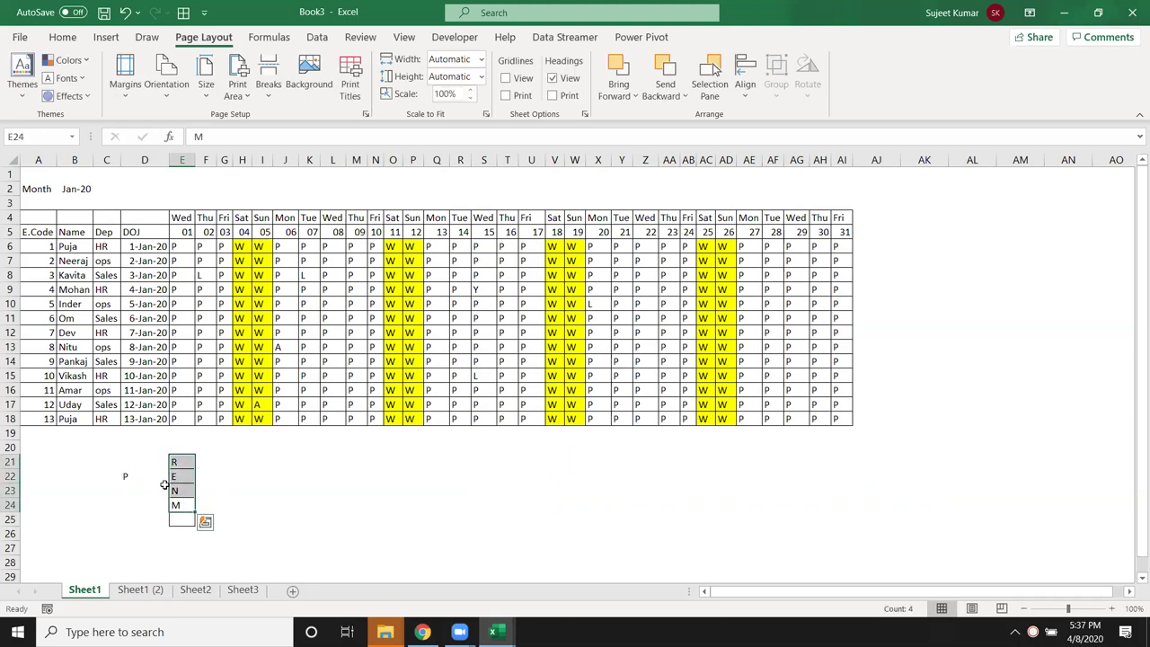
key(Down)
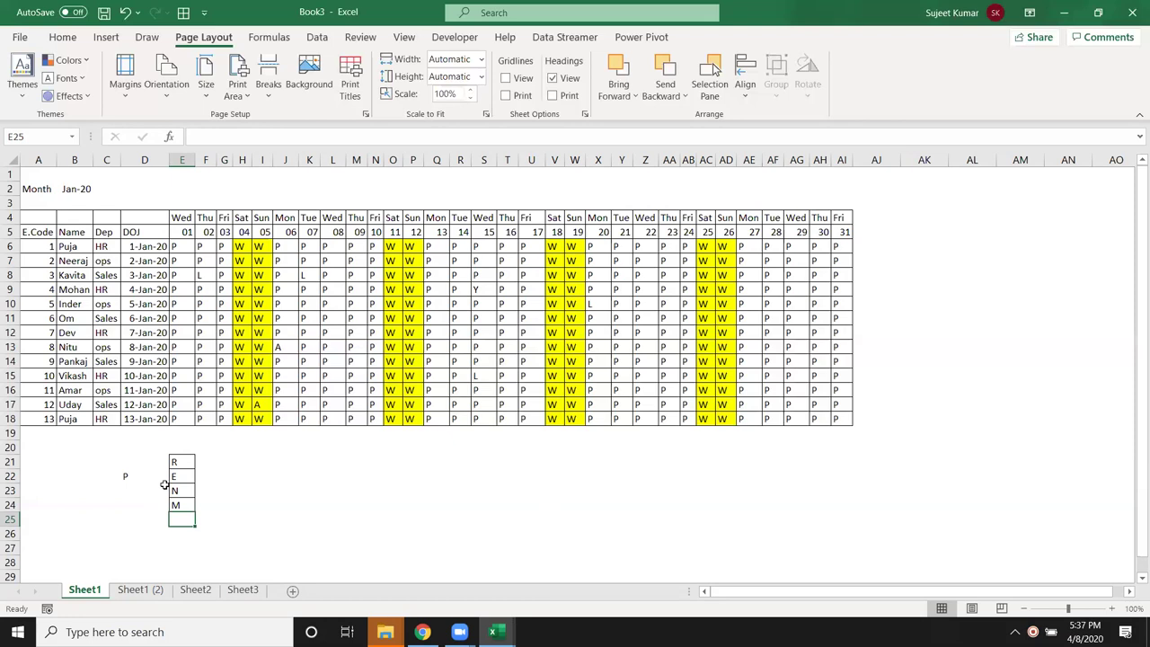
key(Up)
key(Up)
key(Up)
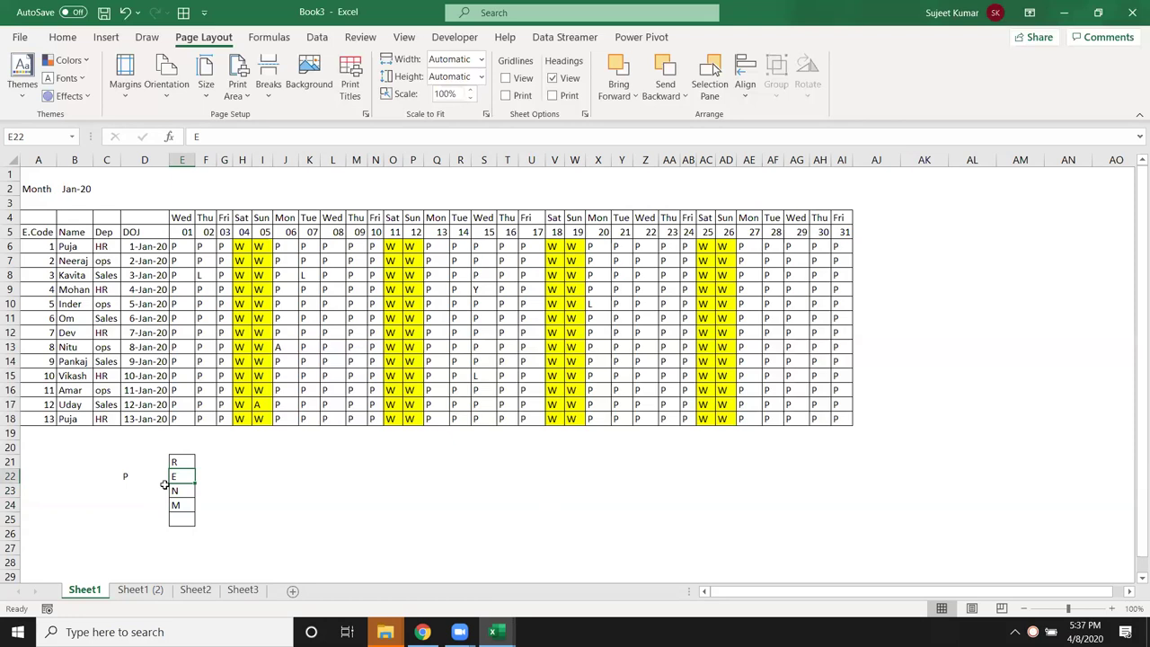
key(Down)
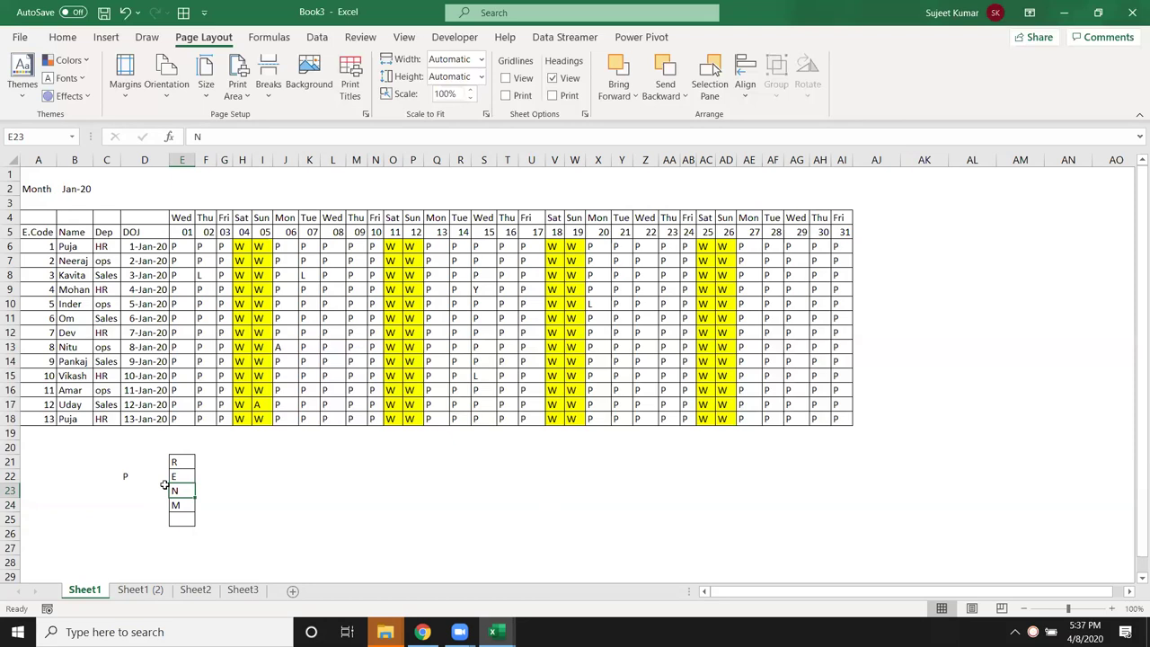
key(Up)
key(Up)
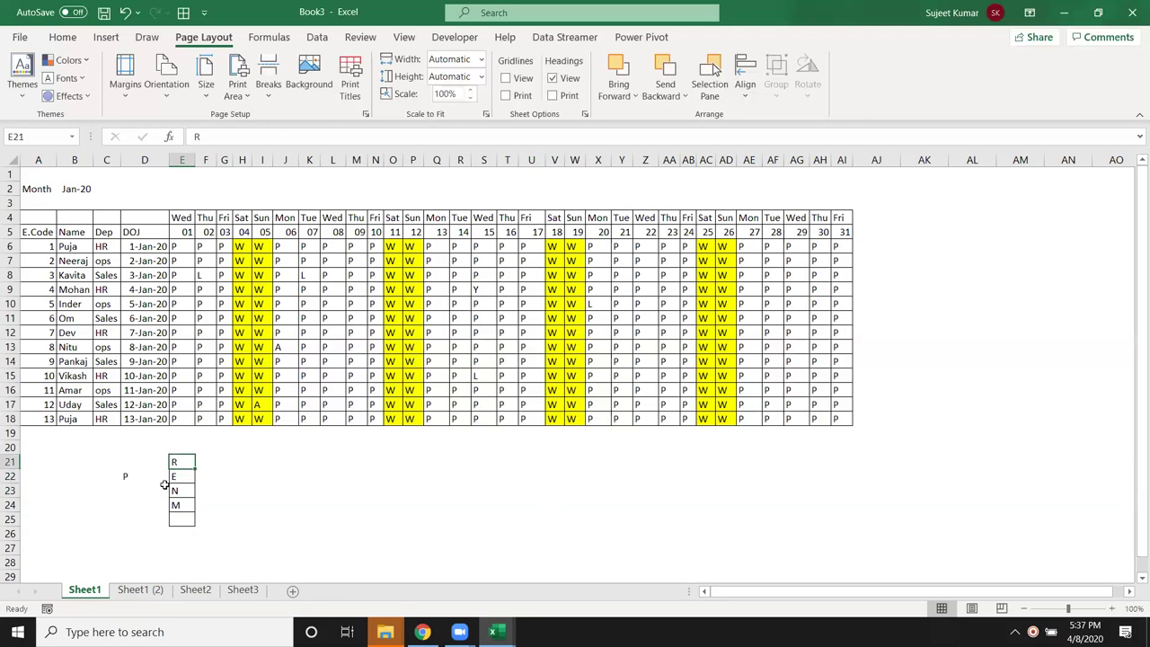
key(Down)
key(Down)
key(Down)
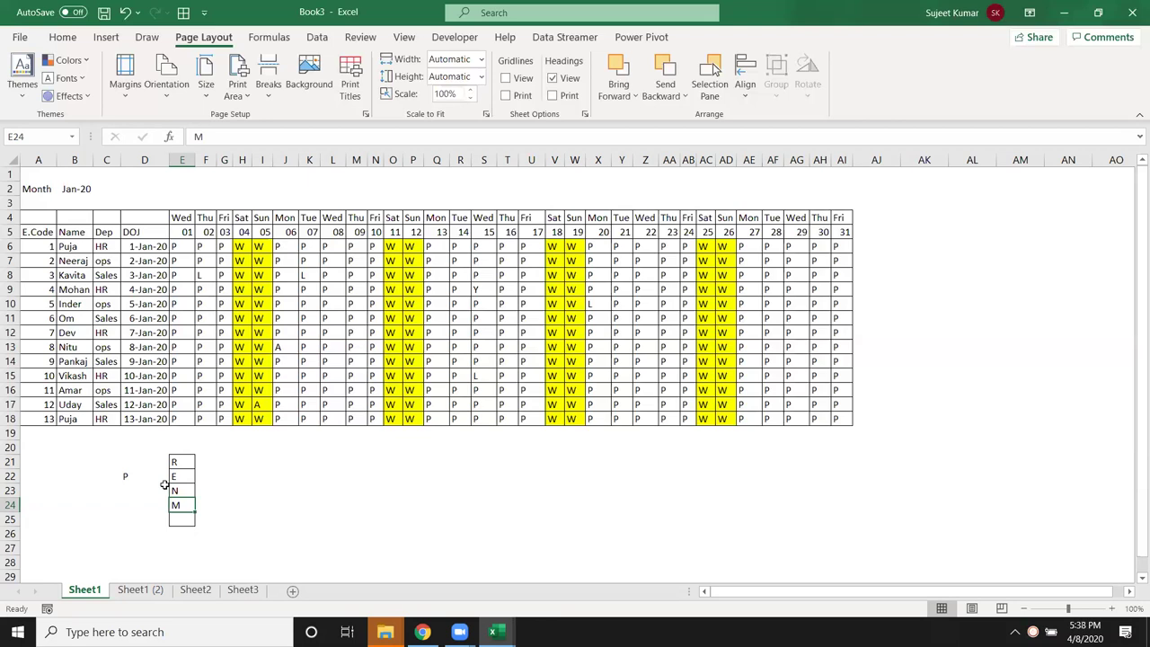
Enter L in J21 as the red-filled leave legend entry.
click(293, 475)
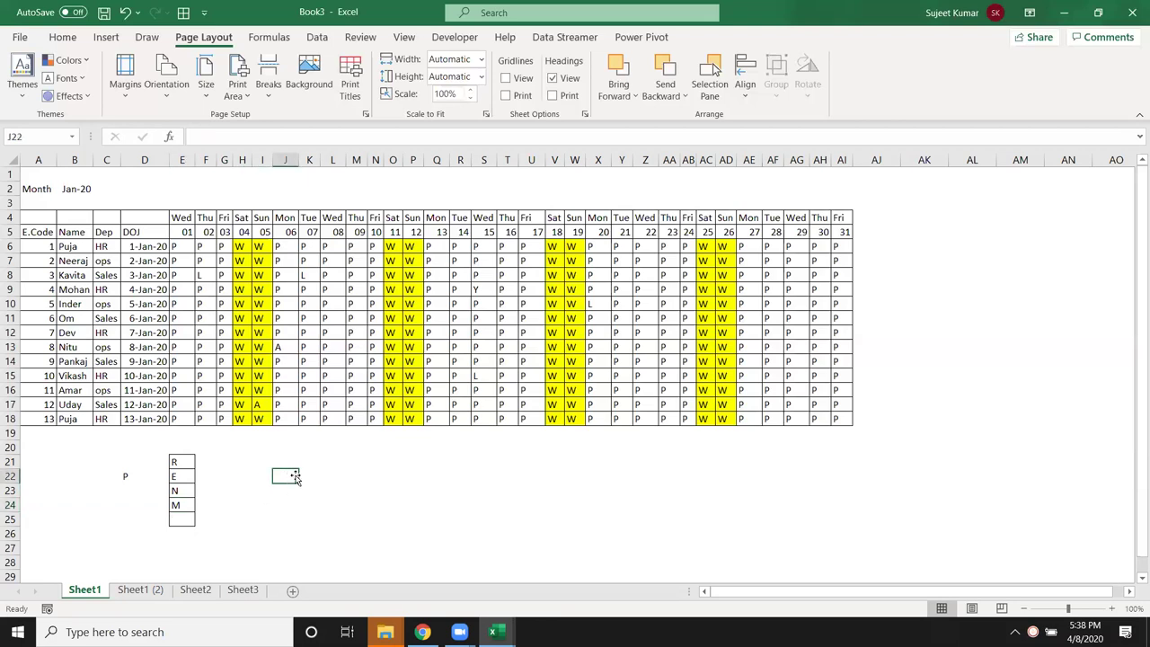
click(280, 460)
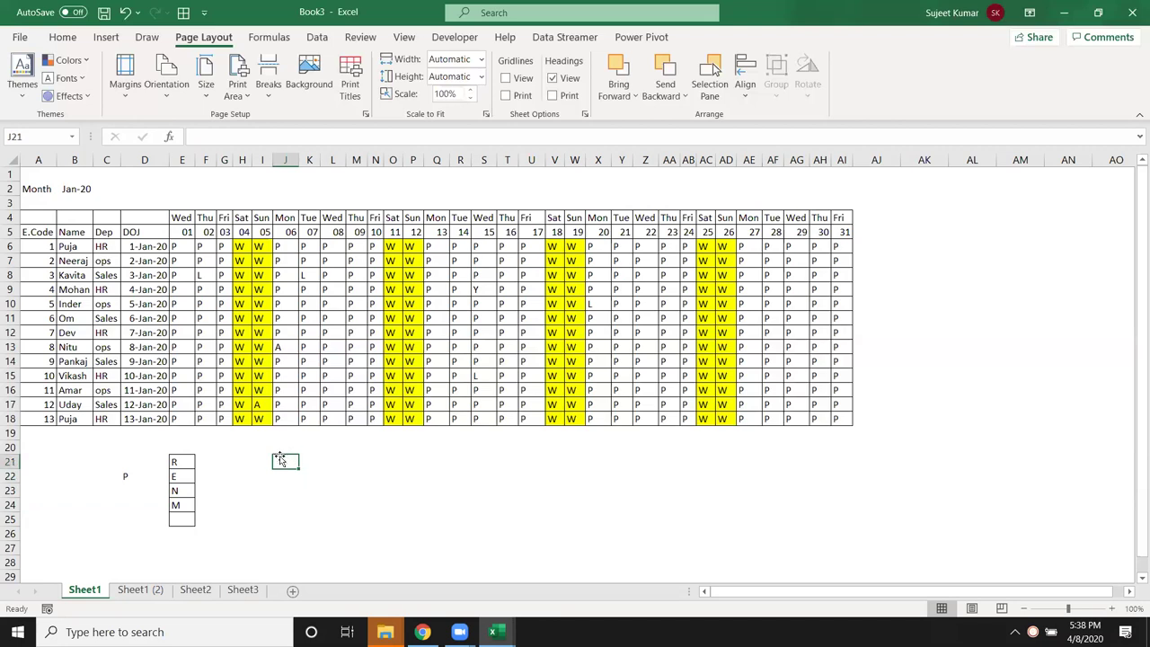
text(L)
key(Tab)
List the leave codes PL, LWP and Y down K21:K23.
text(PL)
key(Return)
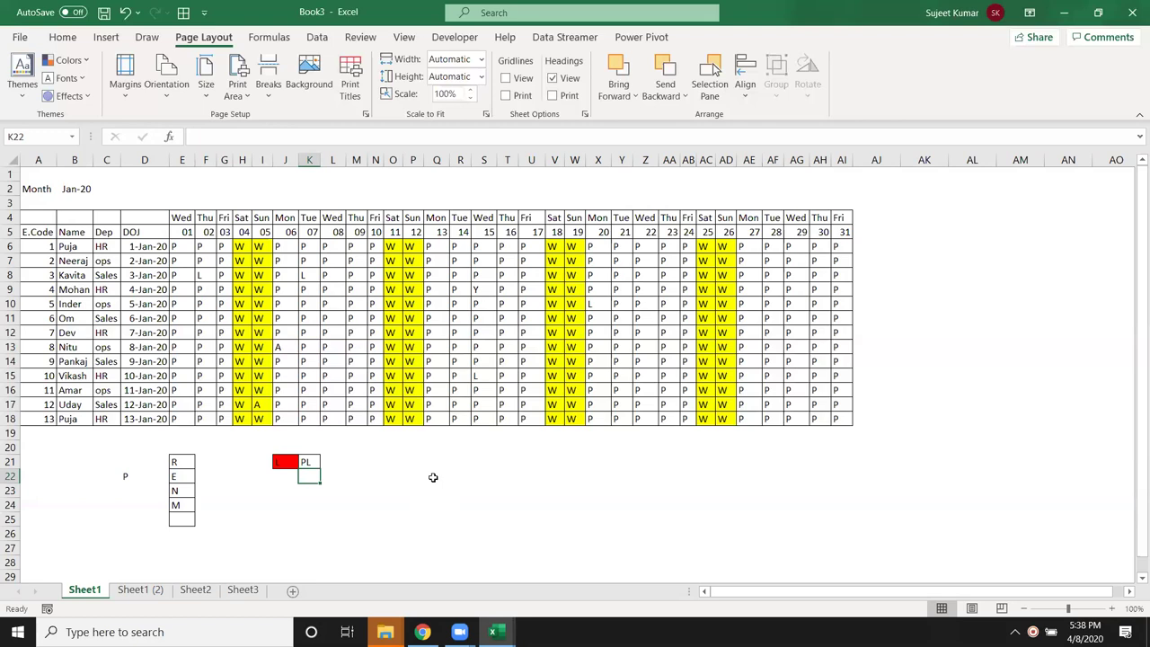
text(LWP)
key(Return)
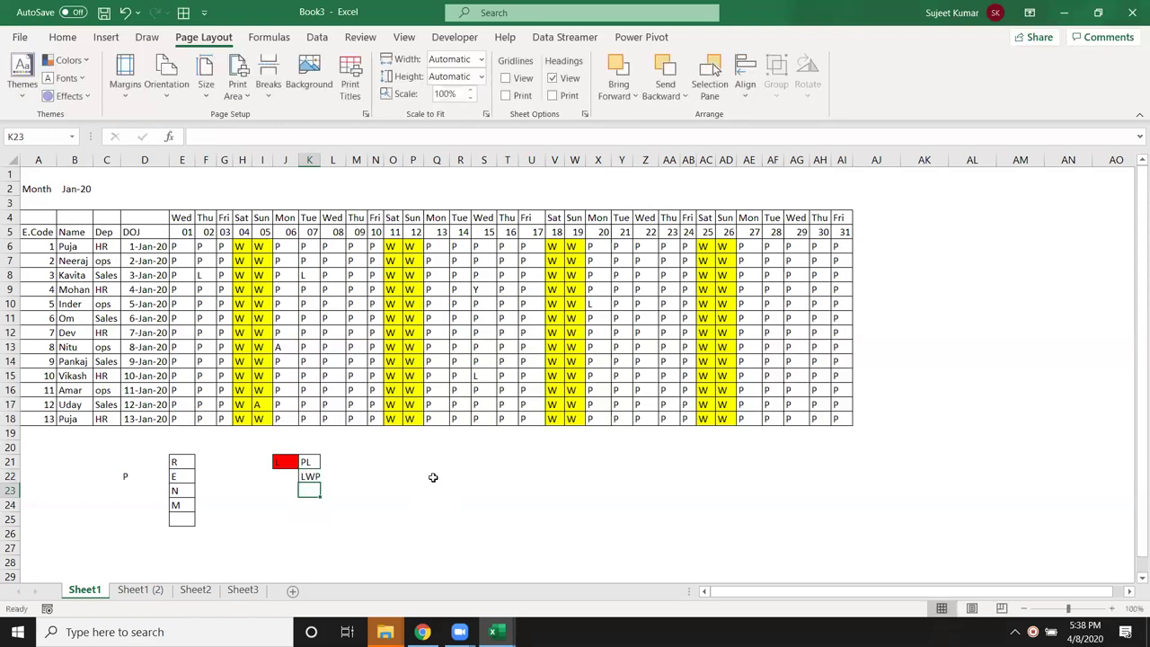
key(Down)
key(Up)
text(Y)
key(Return)
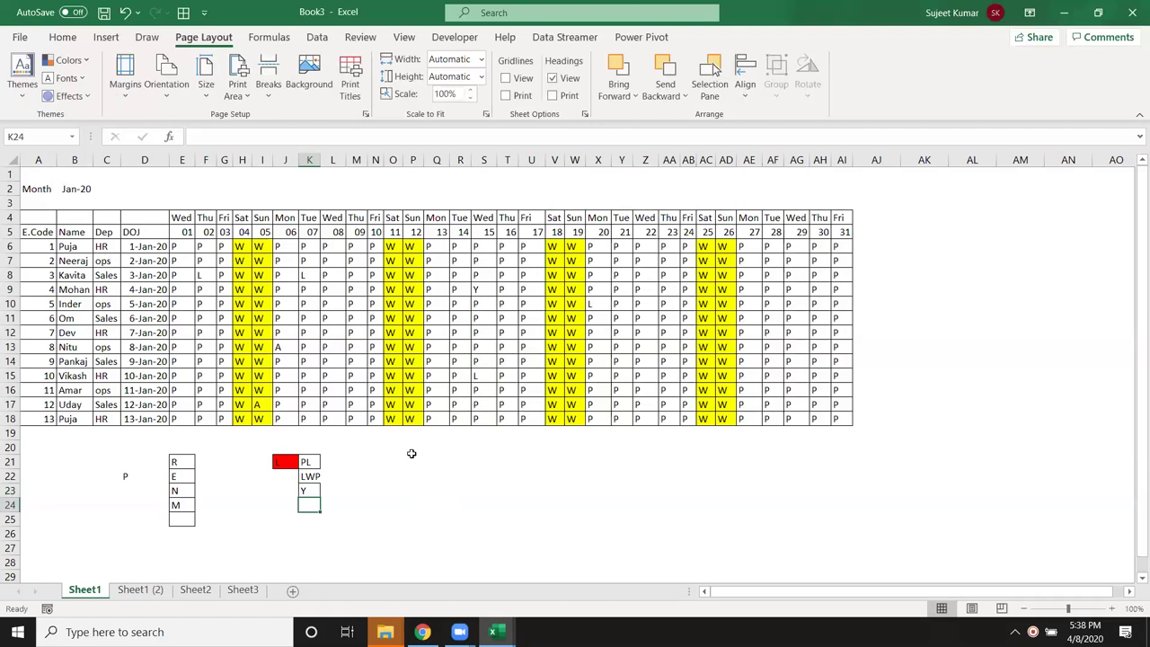
Correct P17 from W to P and S17 to Y.
click(411, 405)
text(P)
key(ctrl+Return)
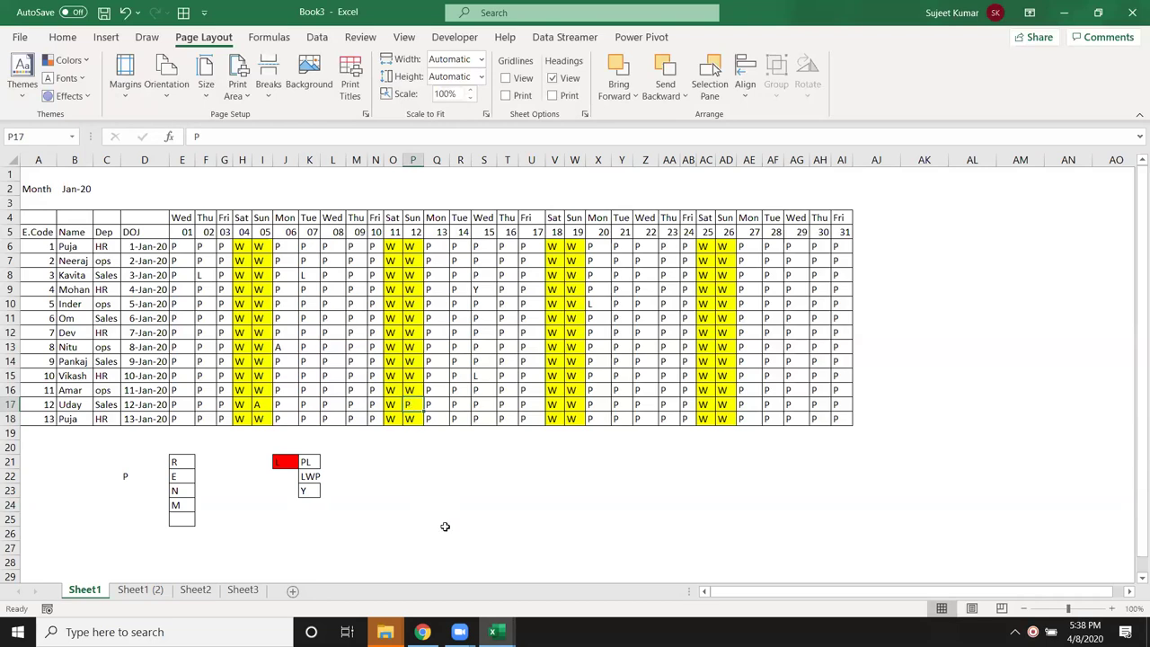
click(485, 407)
text(Y)
key(Return)
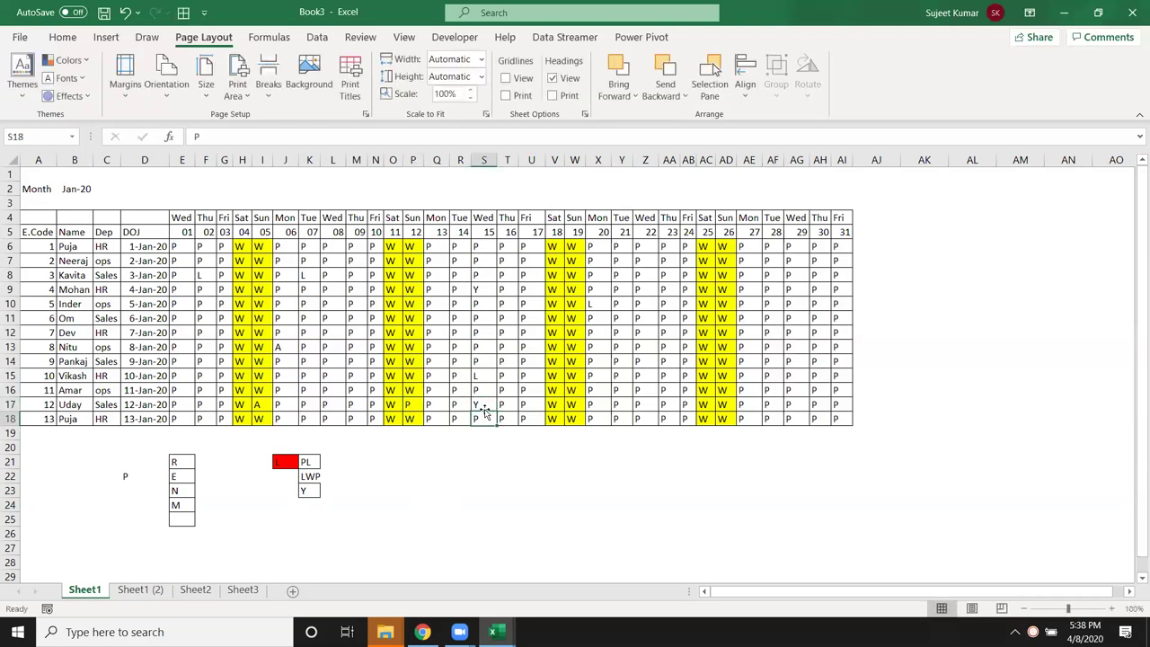
key(Down)
key(Down)
click(256, 407)
Add NCNS in K24 to finish the leave legend.
click(304, 505)
text(NCNS)
key(Return)
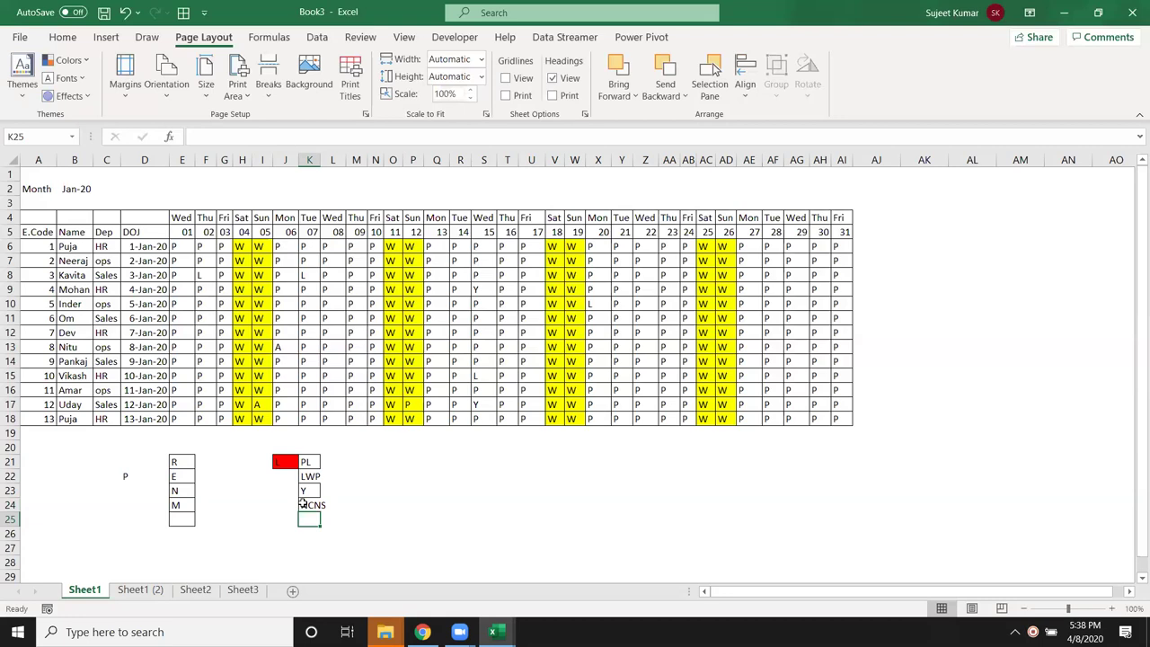
click(322, 503)
Widen column K to fit NCNS and switch to the Home ribbon.
drag(321, 160, 329, 160)
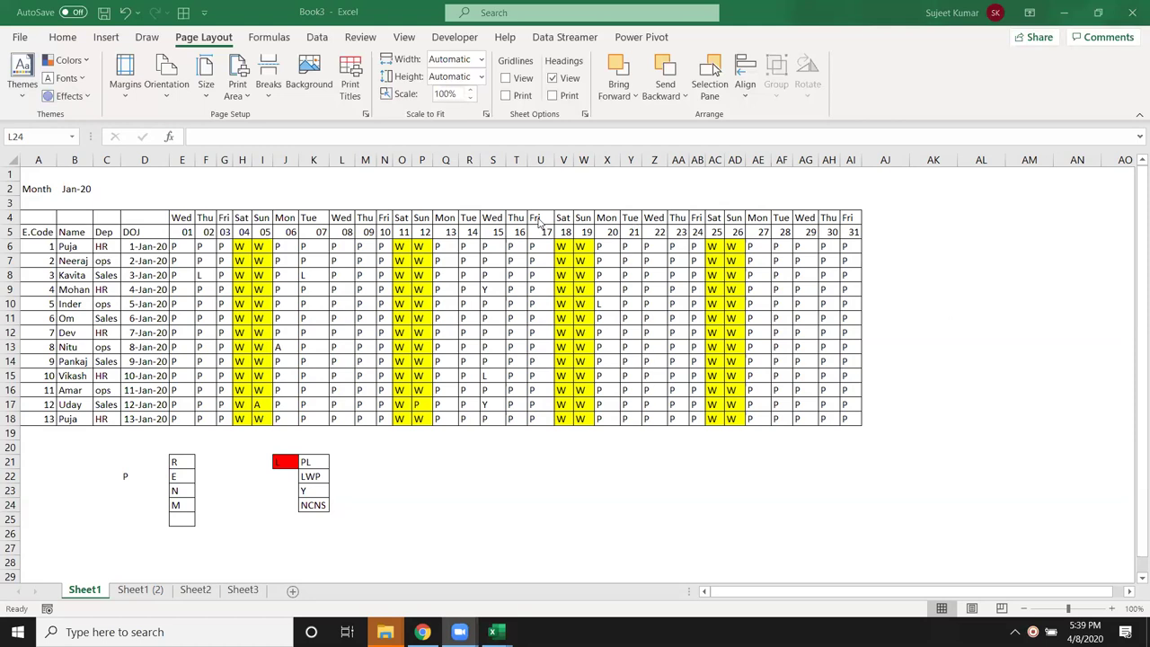
click(350, 8)
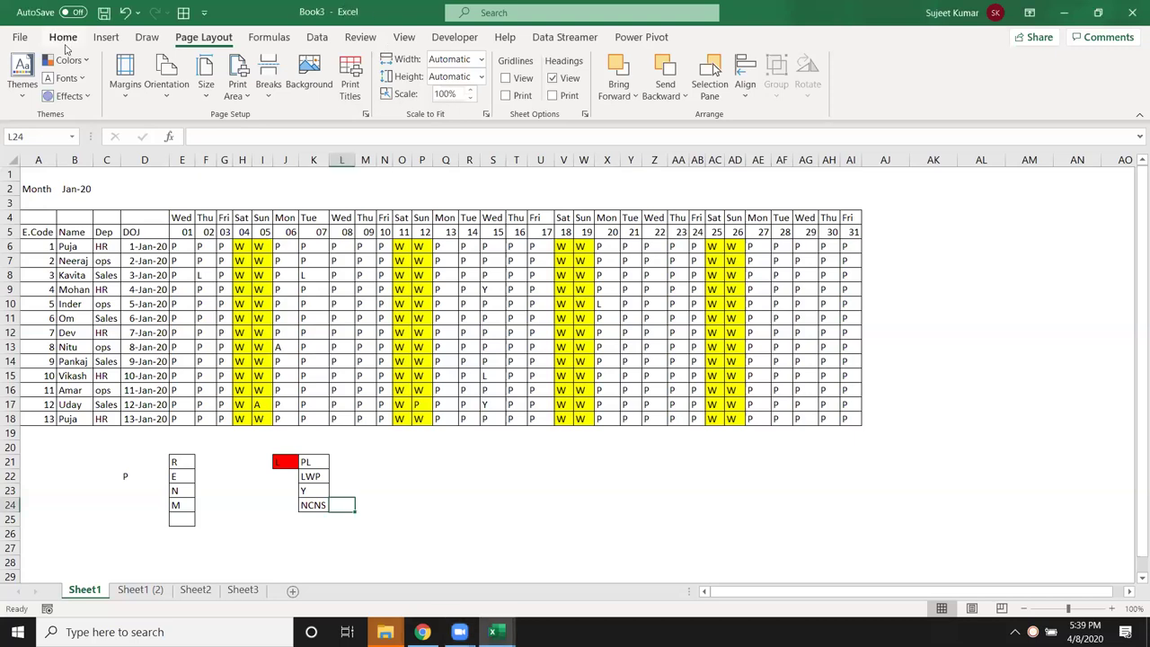
click(62, 37)
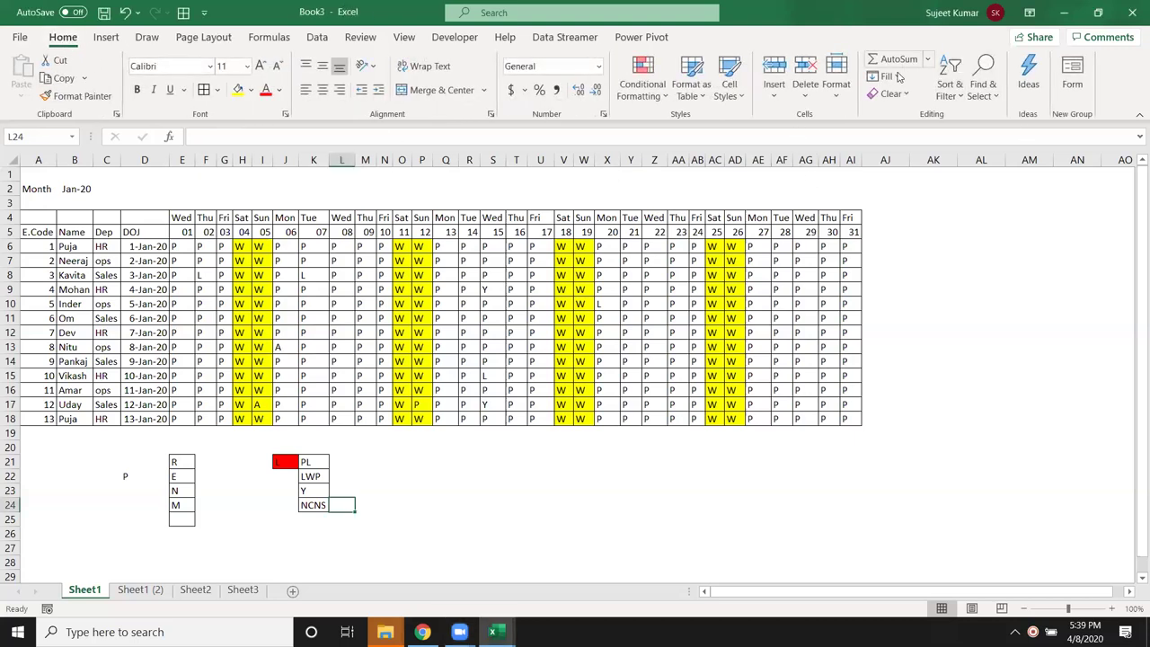